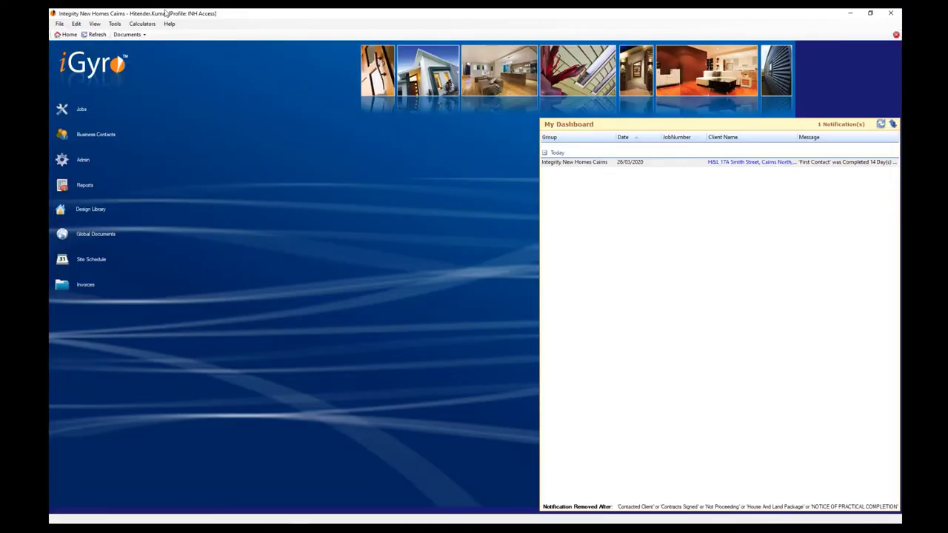
Step: Open the Admin cost centre list and go through the first entries up to 056 PRELIMINARY SERVICES
click(87, 165)
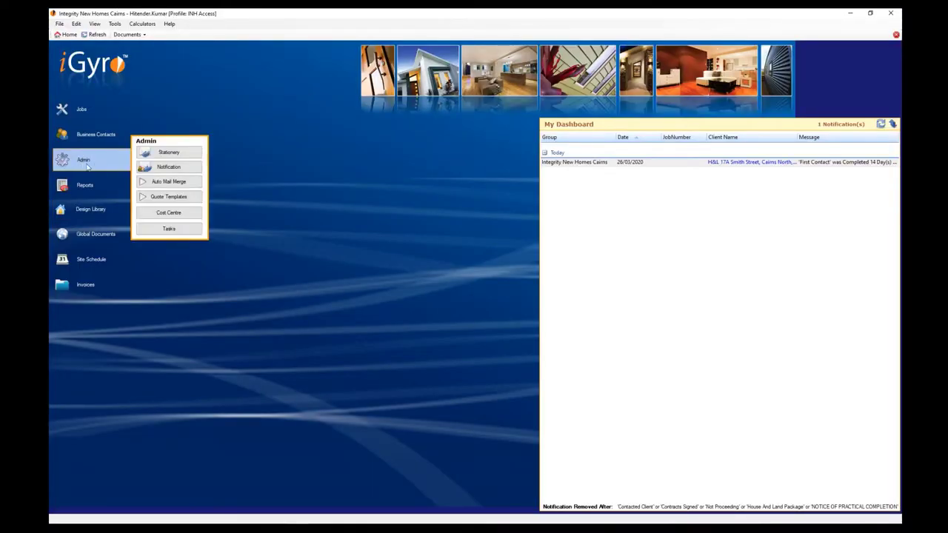
click(168, 213)
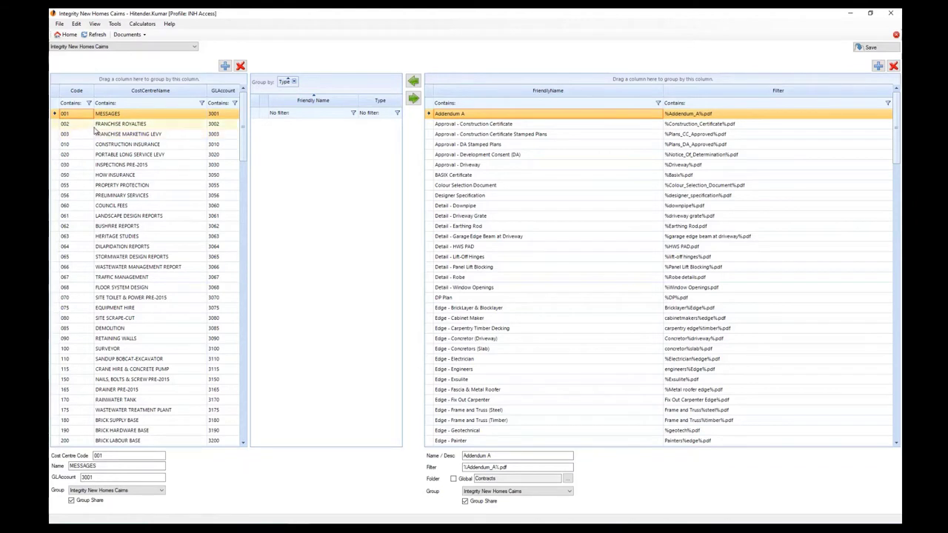
key(Down)
key(Down)
key(Down)
key(Down)
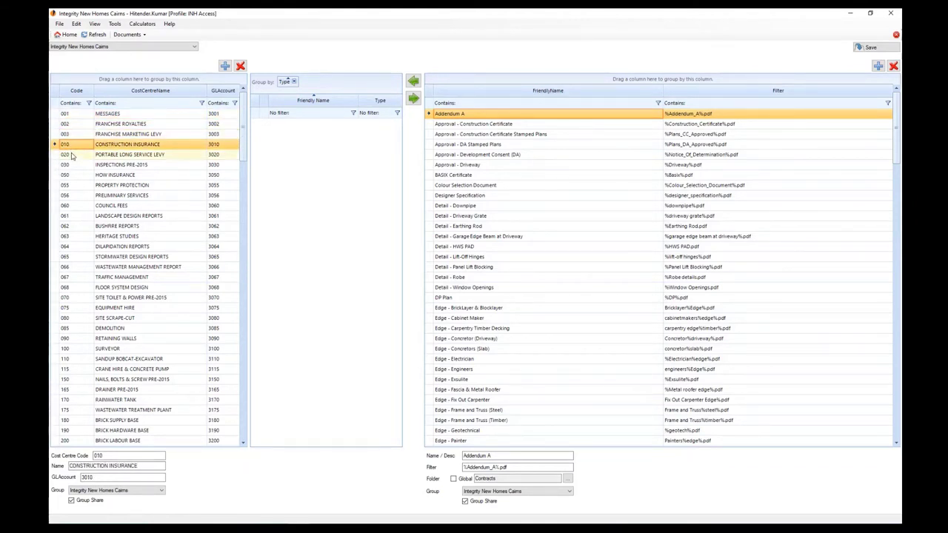
key(Down)
key(Down)
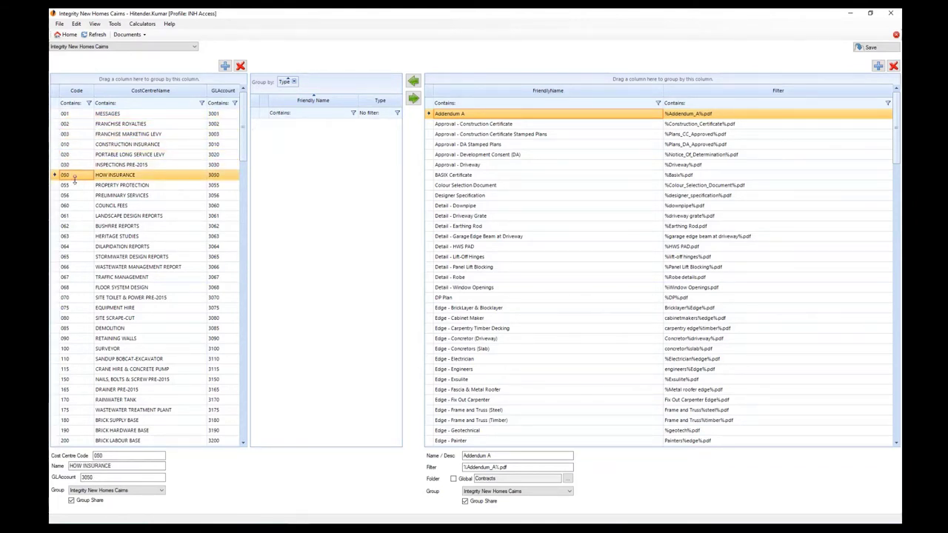
click(74, 195)
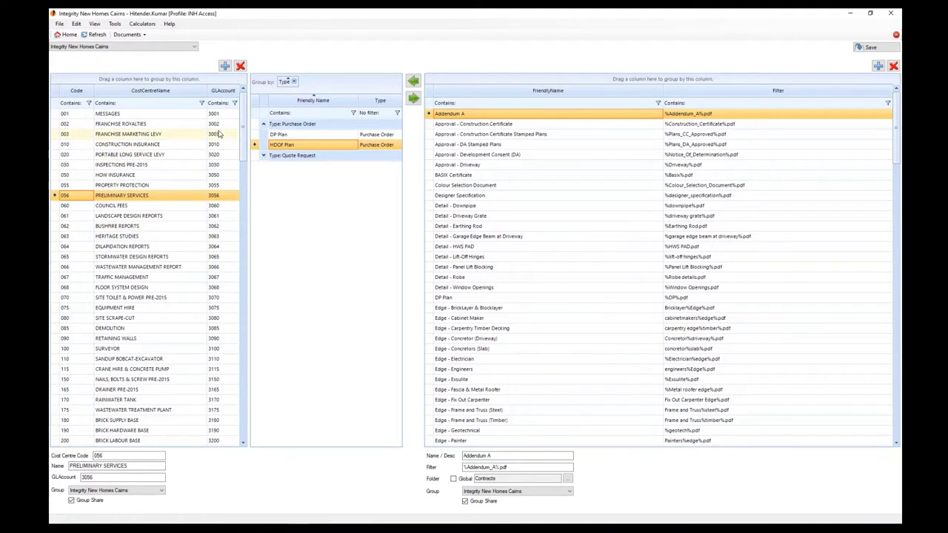
Step: Compare the cost centre code with the GL account number for PRELIMINARY SERVICES
click(217, 196)
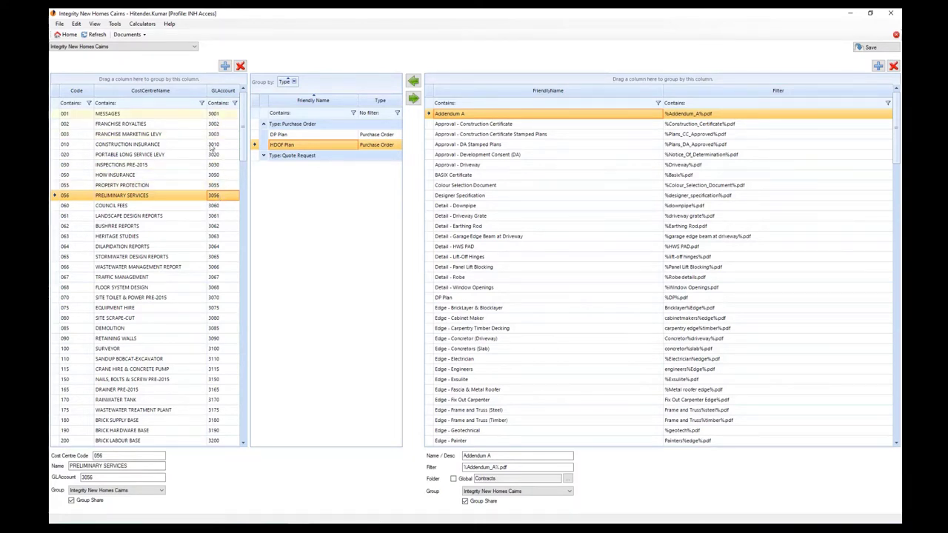
click(218, 196)
click(72, 196)
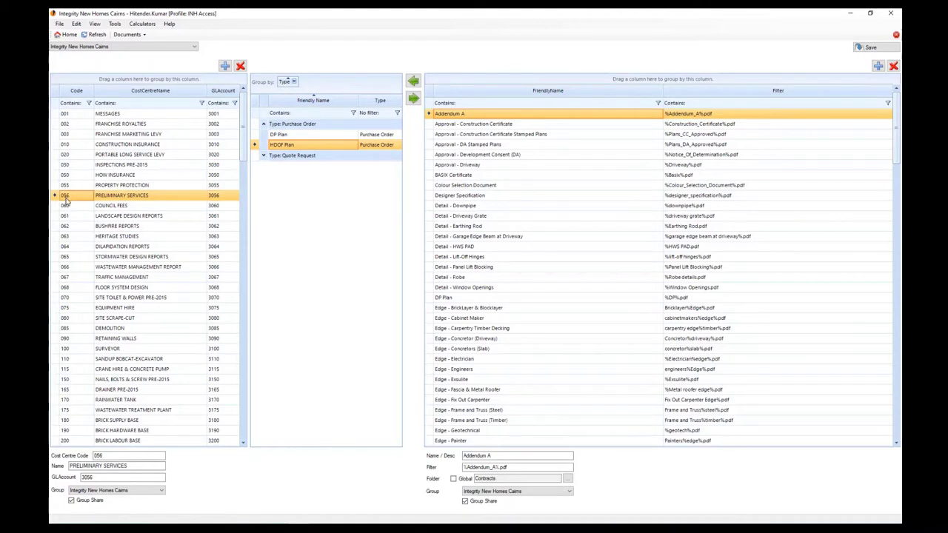
click(222, 197)
Step: Look through other cost centres and their GL accounts, including SITE SCRAPE-CUT, GLAZING and MESSAGES
click(69, 320)
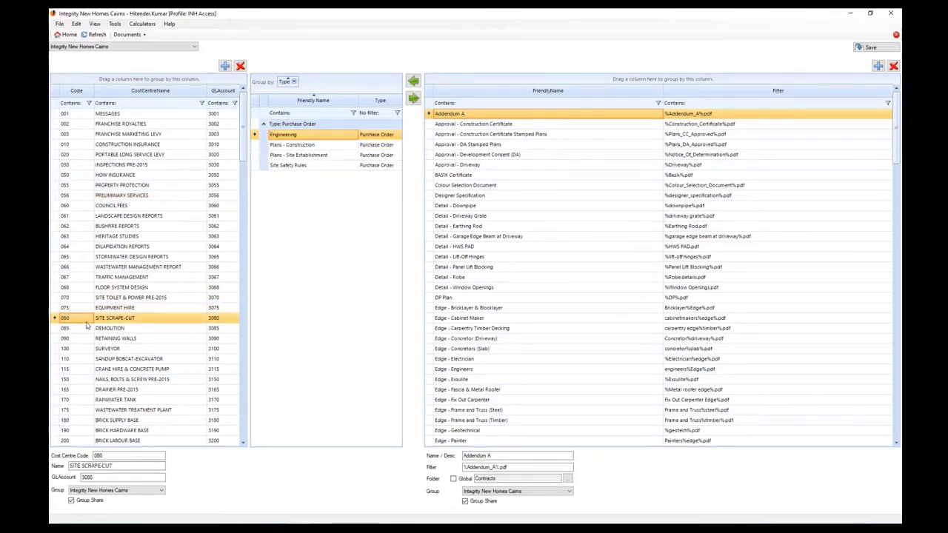
scroll(115, 372, down, 15)
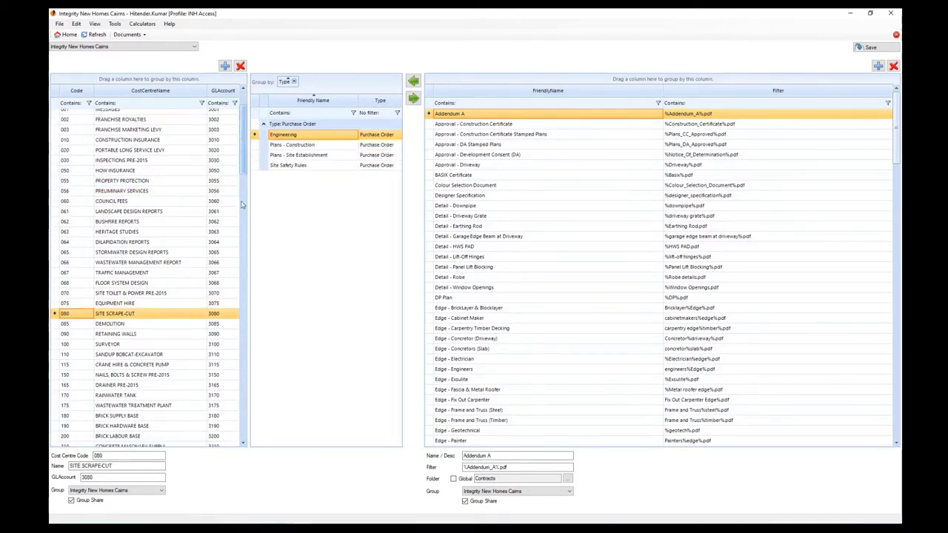
click(111, 381)
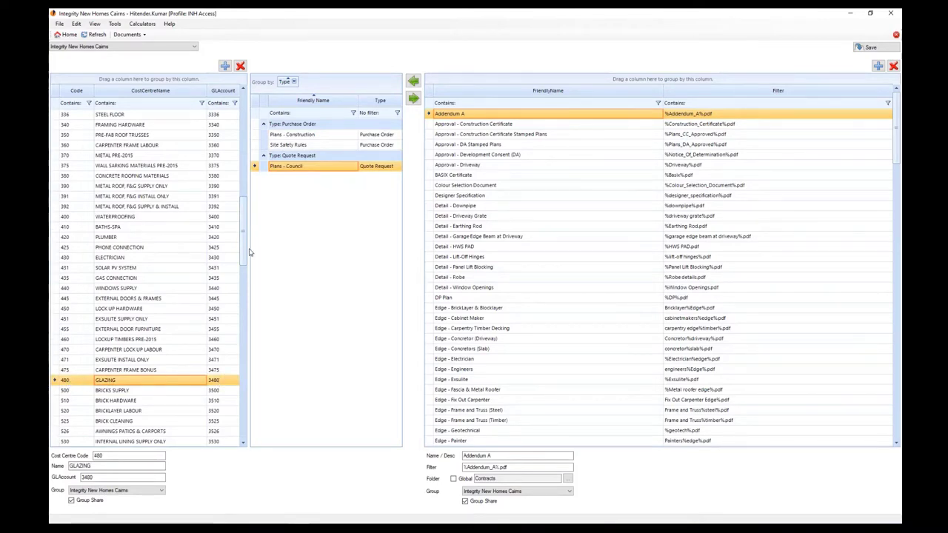
drag(249, 252, 251, 137)
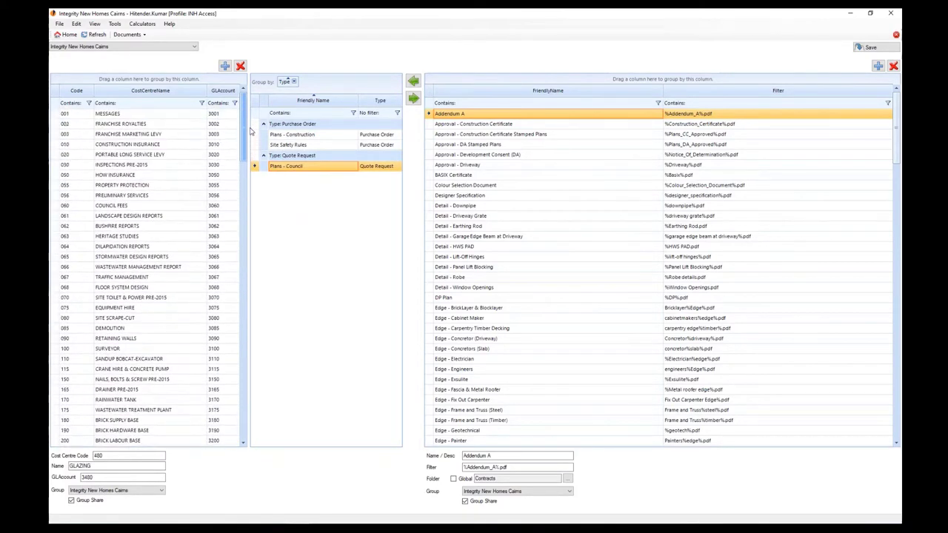
click(121, 115)
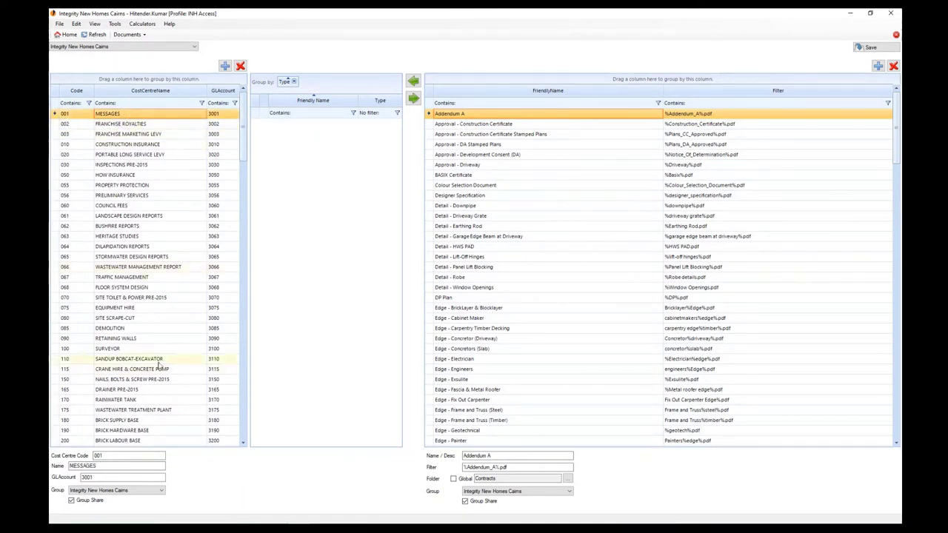
Step: Switch to Xero in the browser, open the chart of accounts and review its direct cost account codes
click(212, 478)
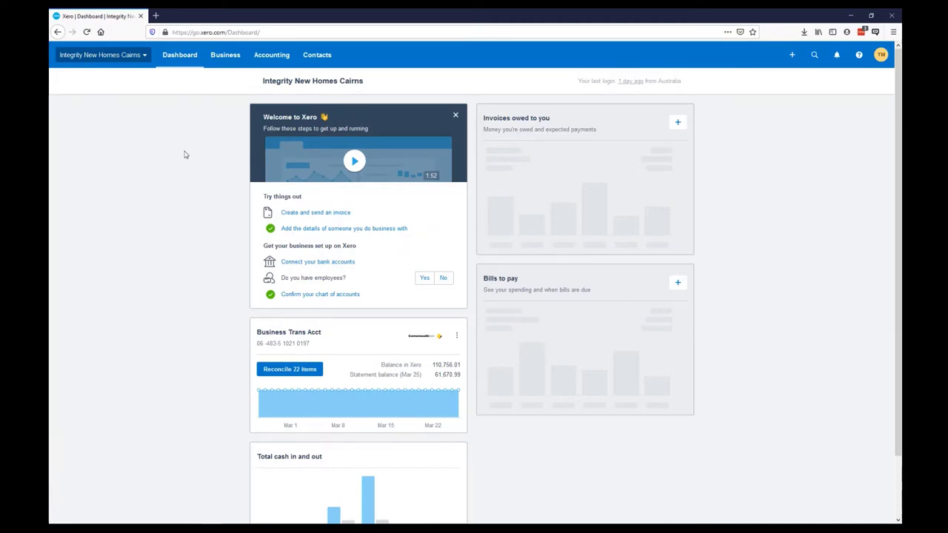
click(266, 60)
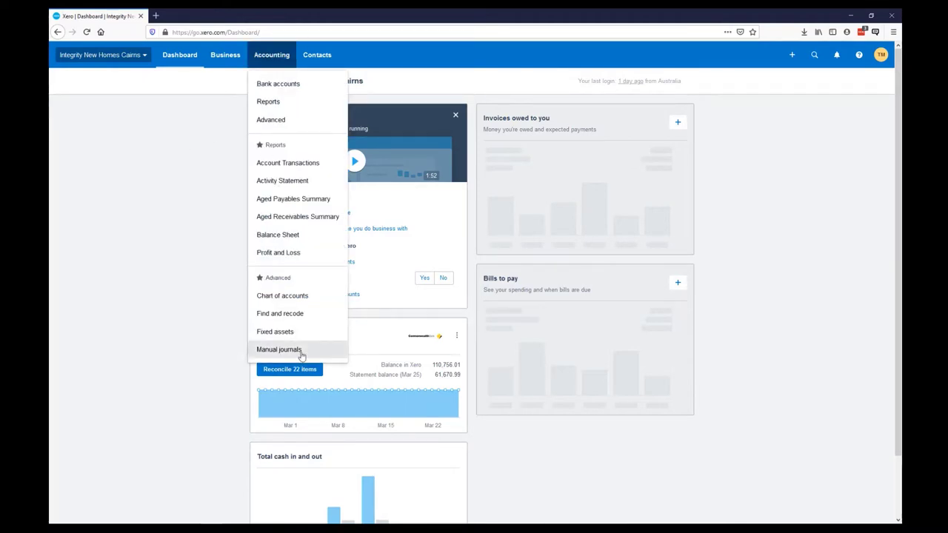
click(281, 297)
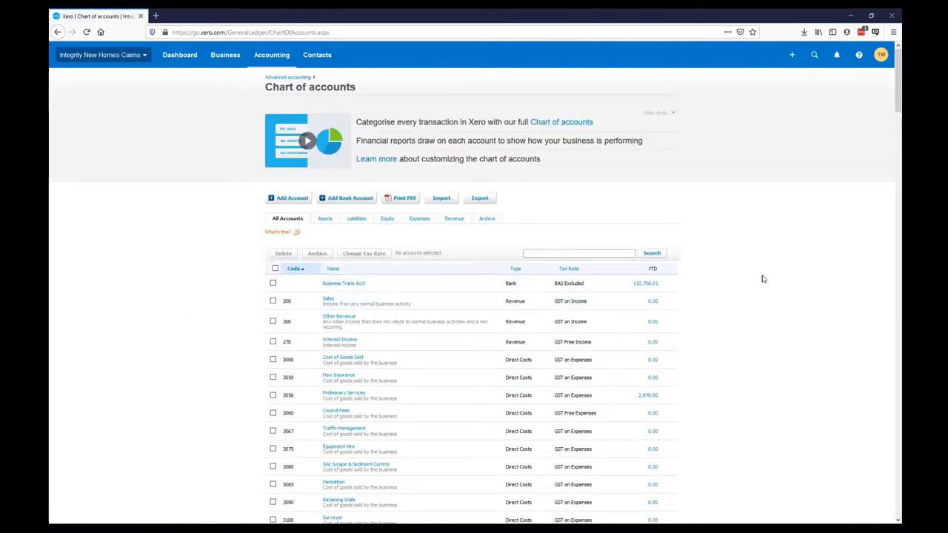
scroll(760, 264, down, 5)
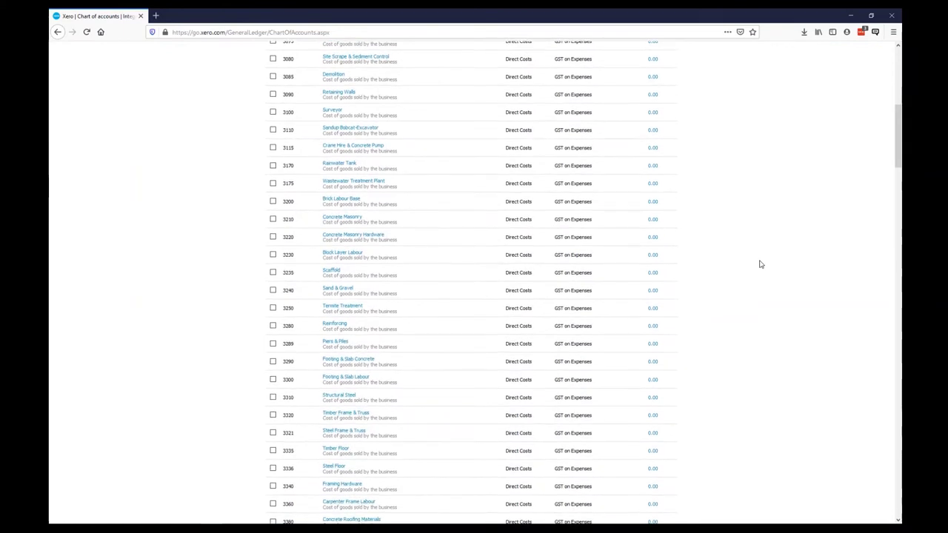
scroll(852, 174, down, 1)
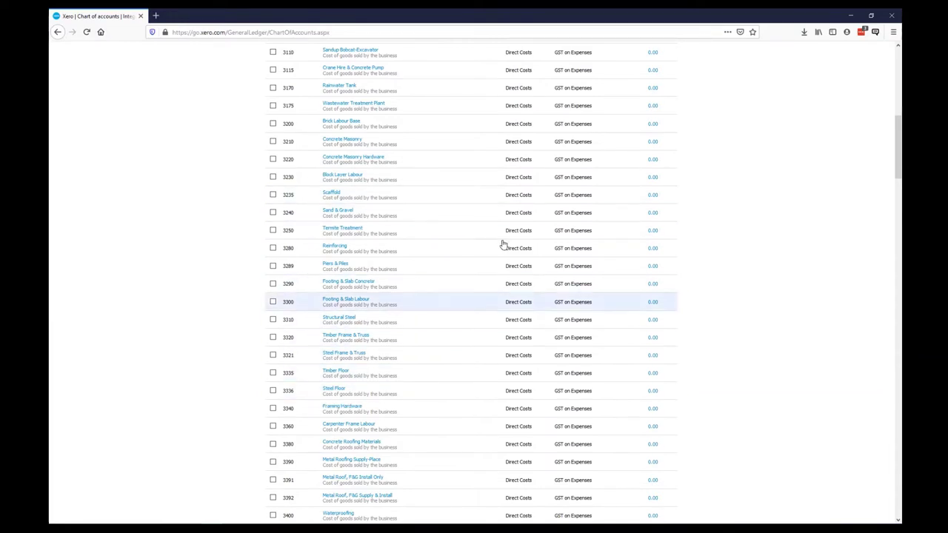
drag(902, 174, 895, 101)
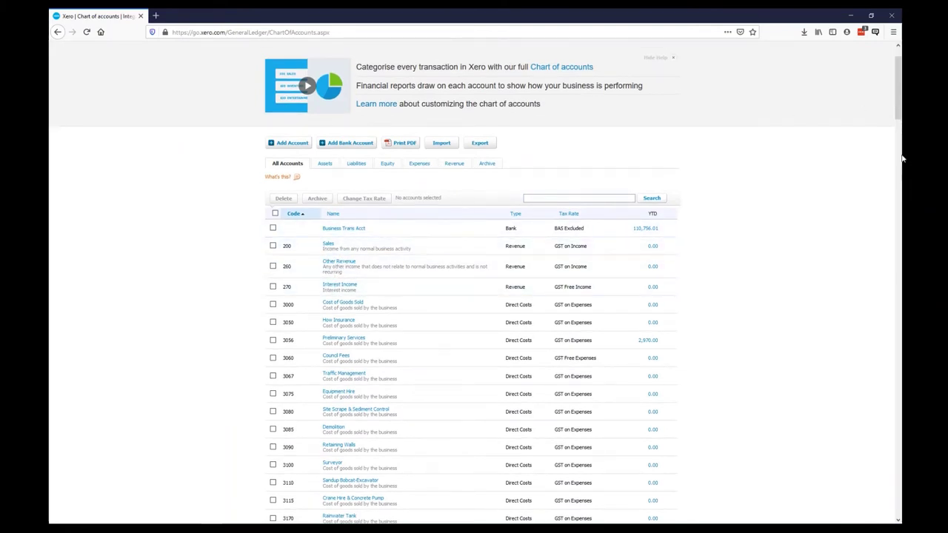
mouse_move(902, 100)
mouse_down()
mouse_move(872, 502)
mouse_move(898, 104)
mouse_up()
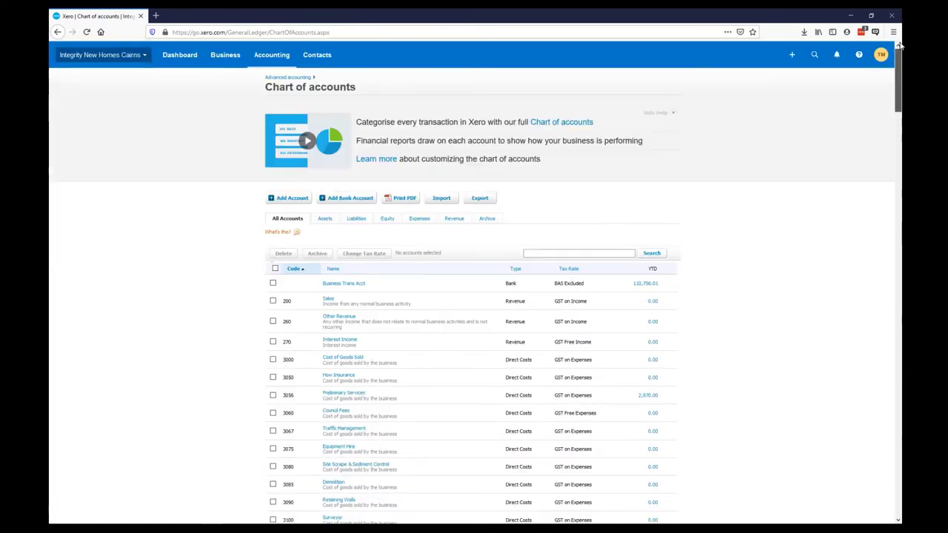
Step: Export the chart of accounts, save it as a CSV file and open the download in Excel
click(480, 201)
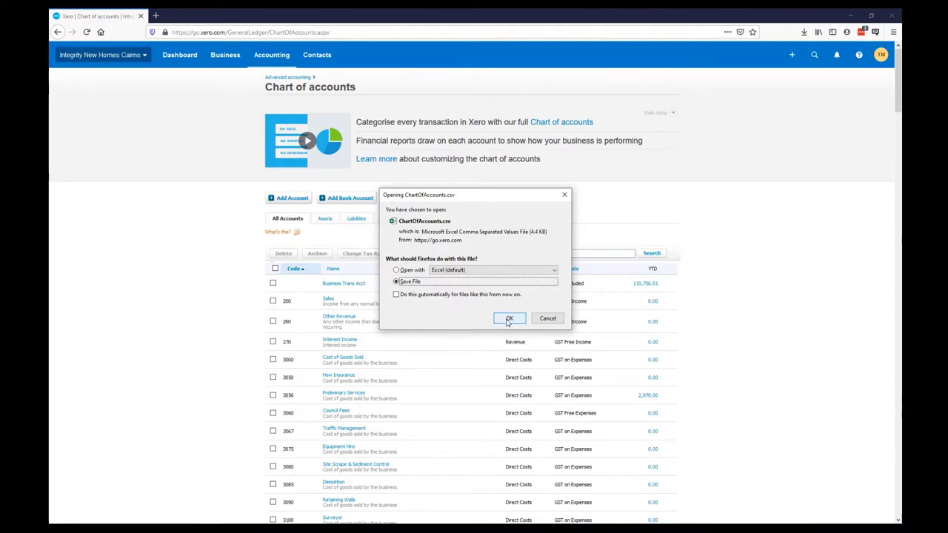
click(509, 320)
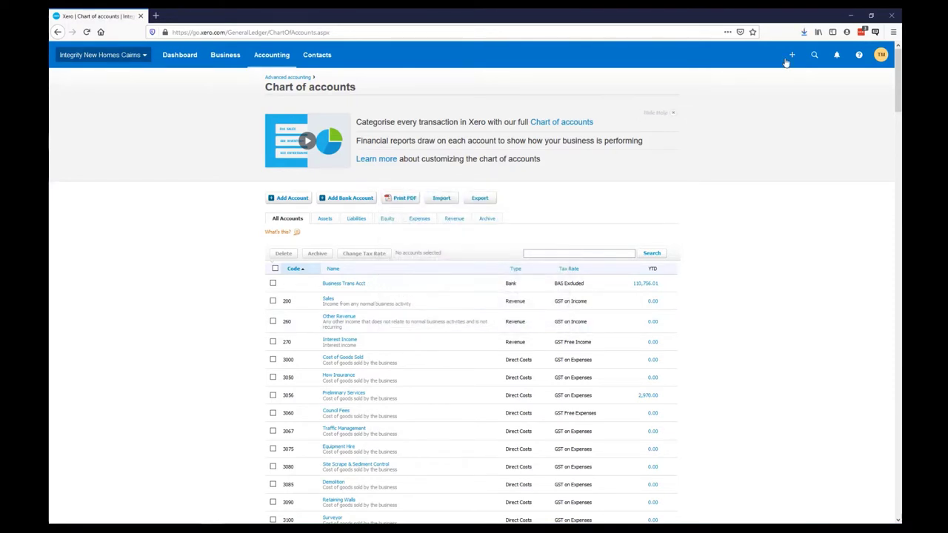
click(741, 54)
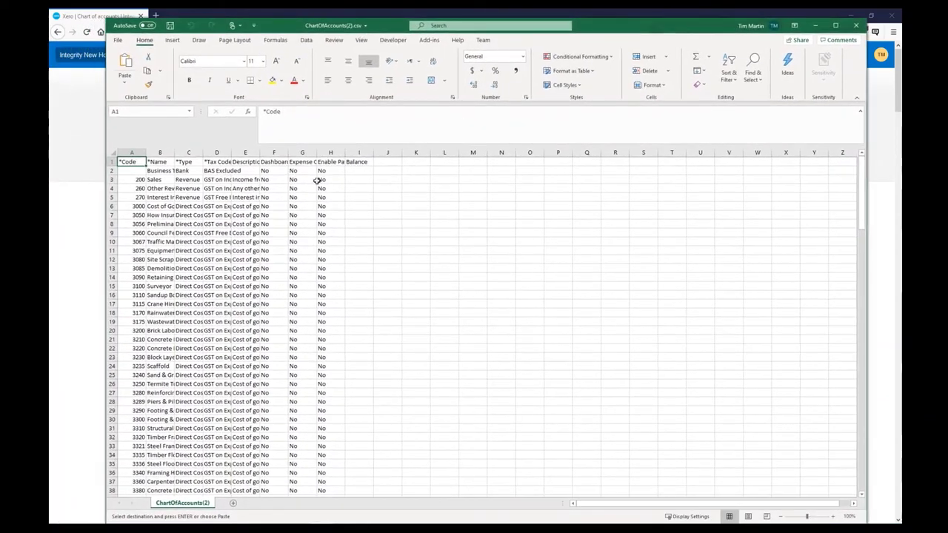
Step: Examine the revenue accounts 200 to 270 in rows 3 to 5 of the exported chart of accounts
click(159, 215)
key(ctrl+c)
click(139, 180)
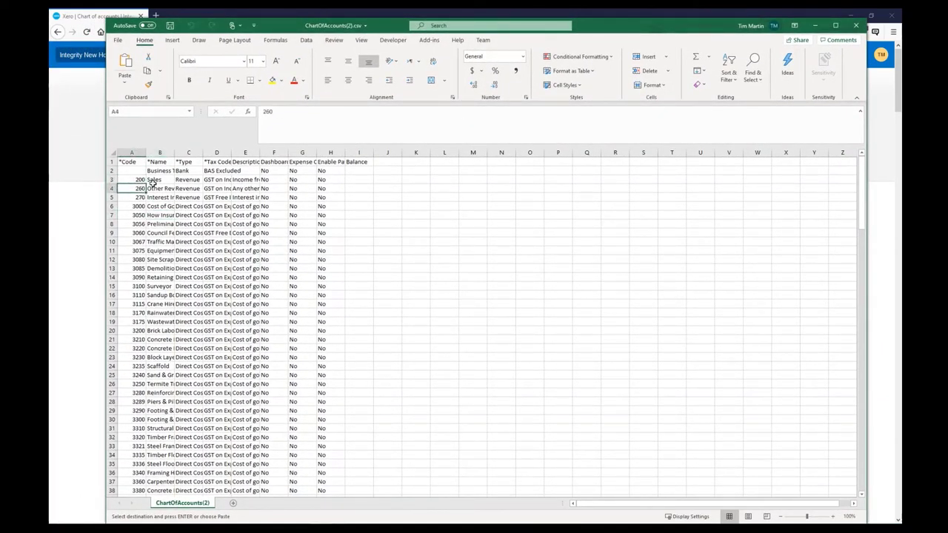
drag(140, 183, 327, 198)
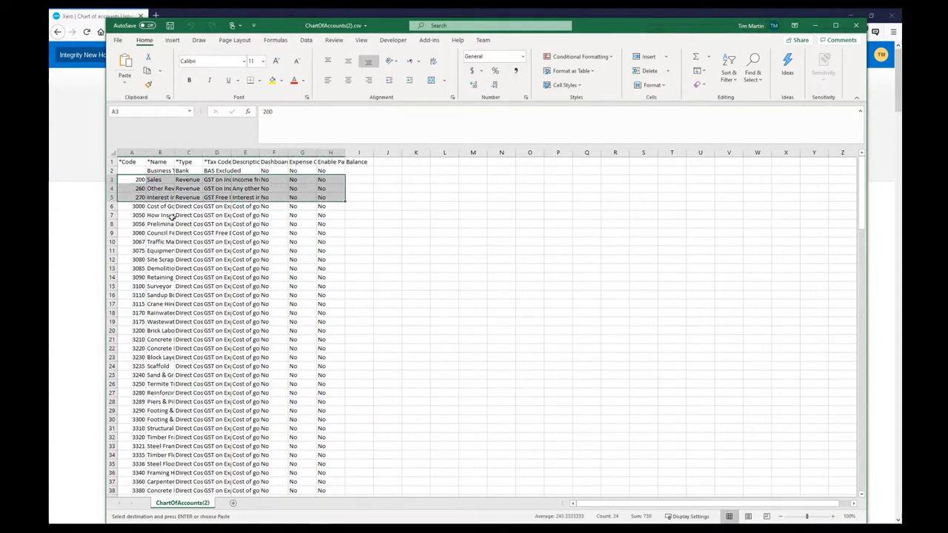
click(153, 208)
drag(148, 182, 334, 197)
Step: Examine the expense accounts from row 126 down to the sheet's end, then return to Cost of Goods Sold in row 6
drag(863, 174, 862, 411)
click(151, 359)
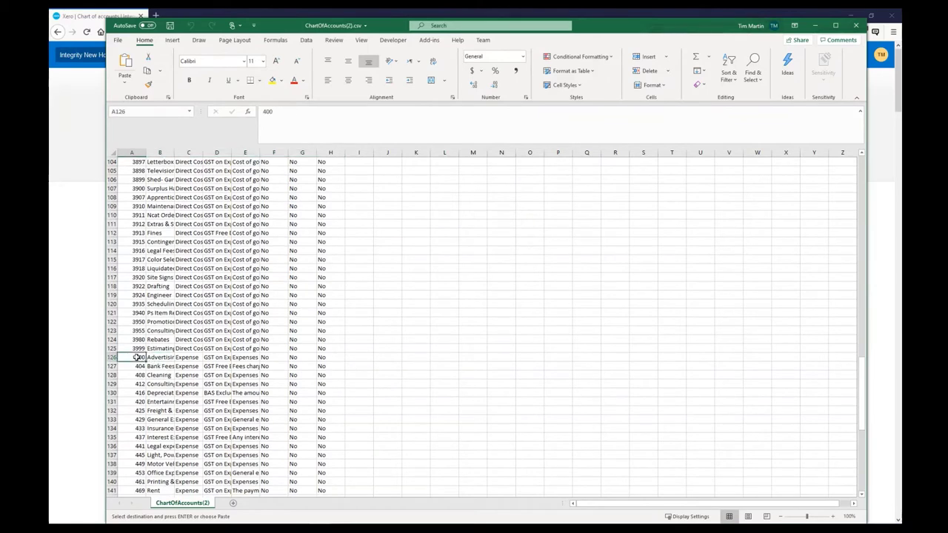
drag(138, 359, 319, 458)
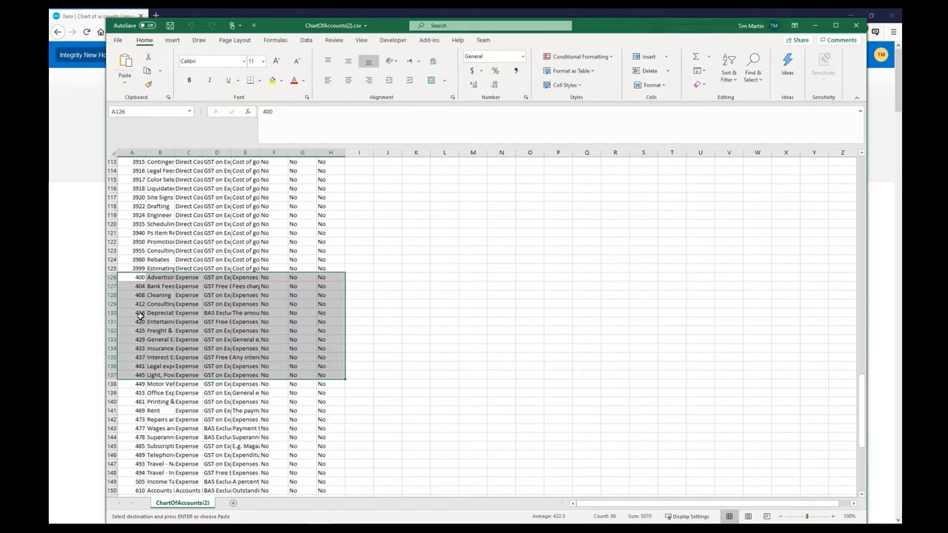
scroll(140, 315, down, 11)
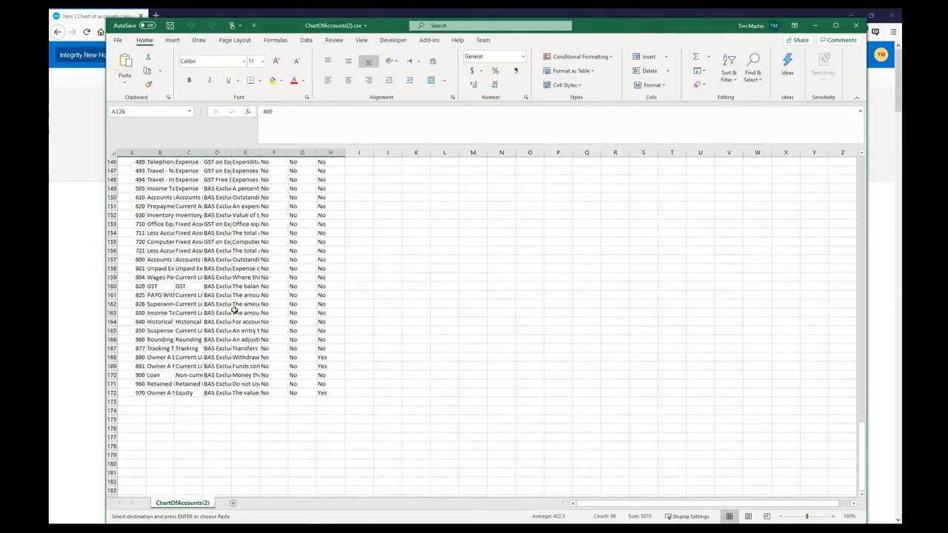
scroll(234, 310, up, 14)
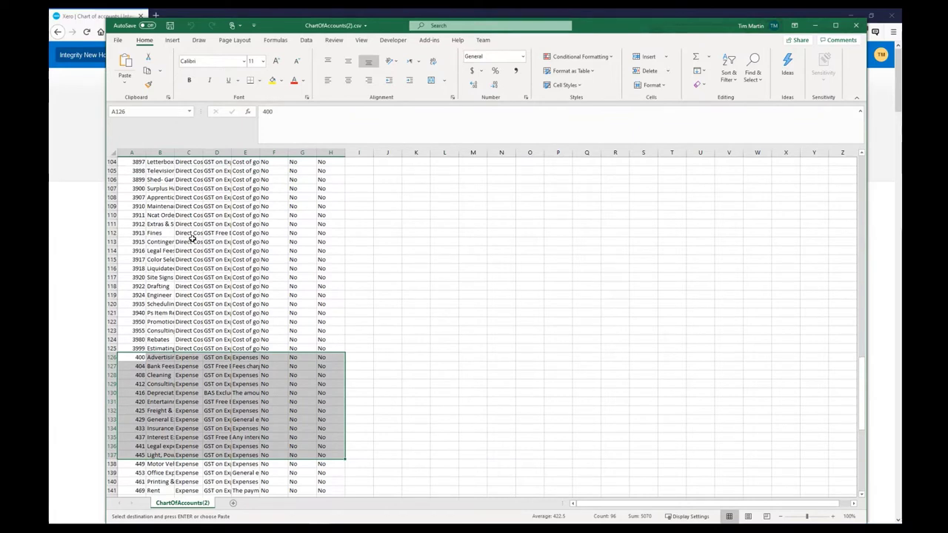
scroll(191, 237, up, 20)
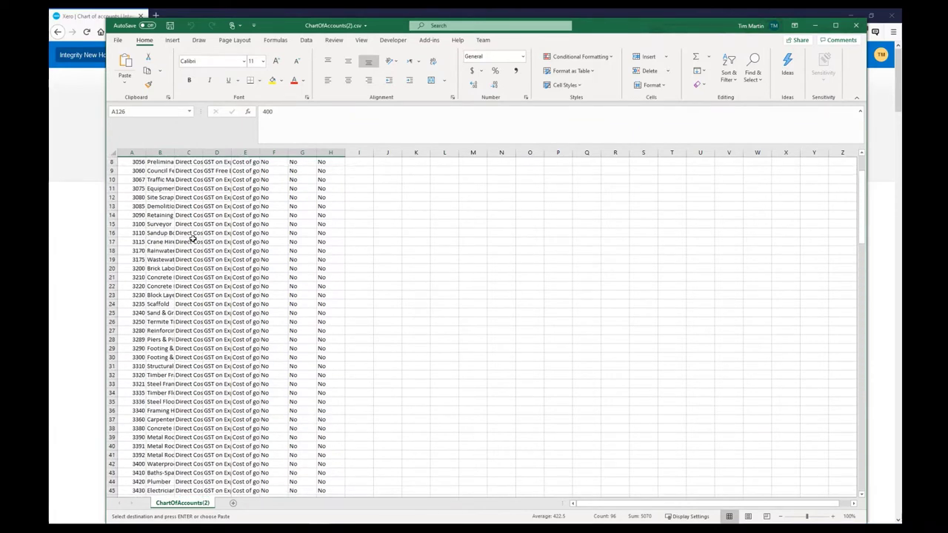
scroll(191, 237, up, 3)
click(160, 206)
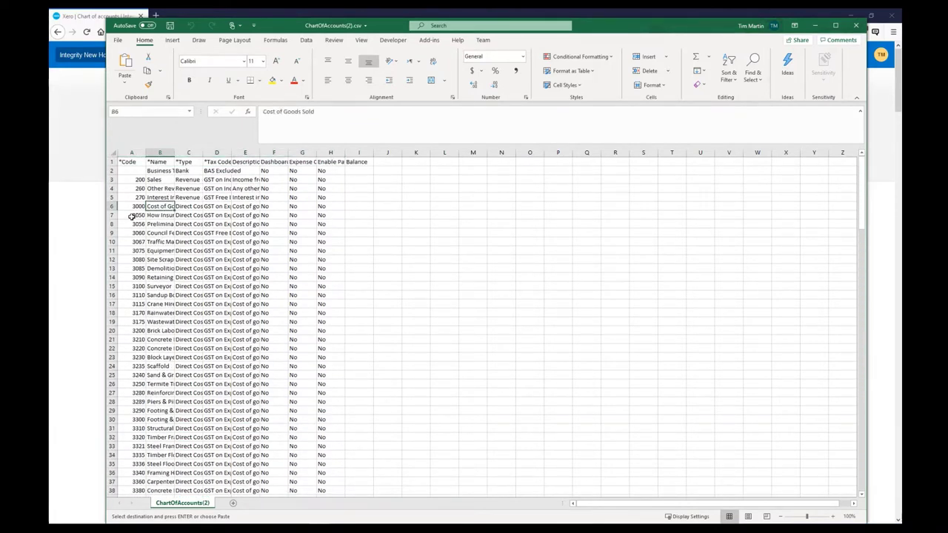
Step: Delete the direct cost rows 7 to 125, codes 3050 to 3999, from the exported chart of accounts
click(117, 215)
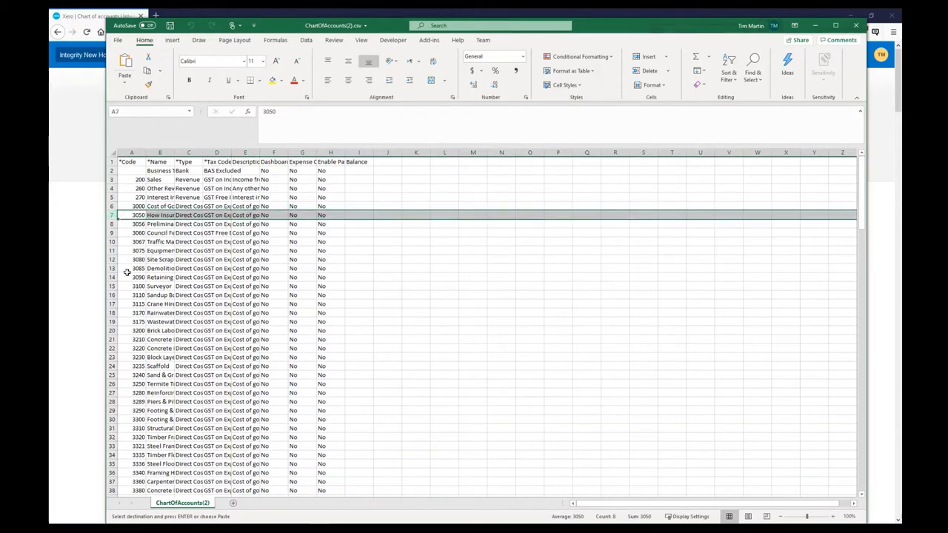
scroll(127, 272, down, 20)
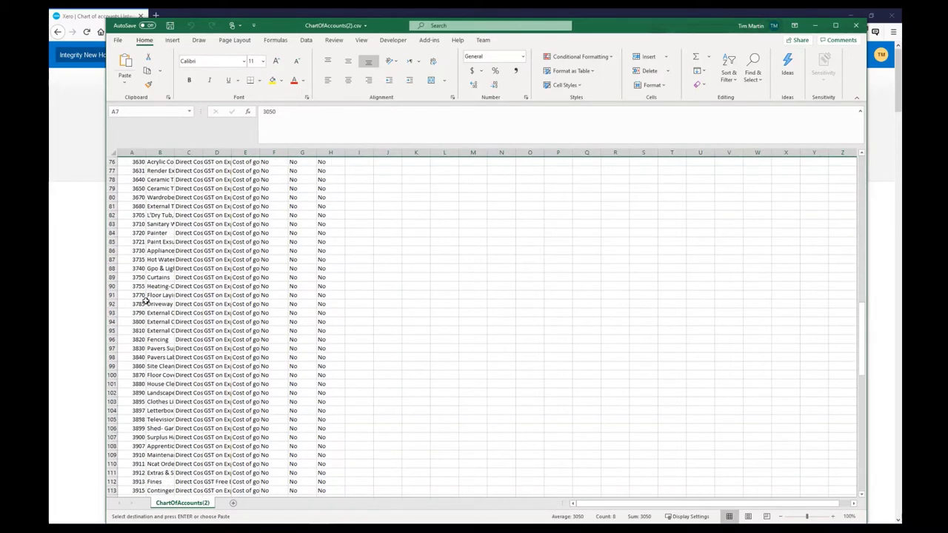
scroll(146, 300, down, 8)
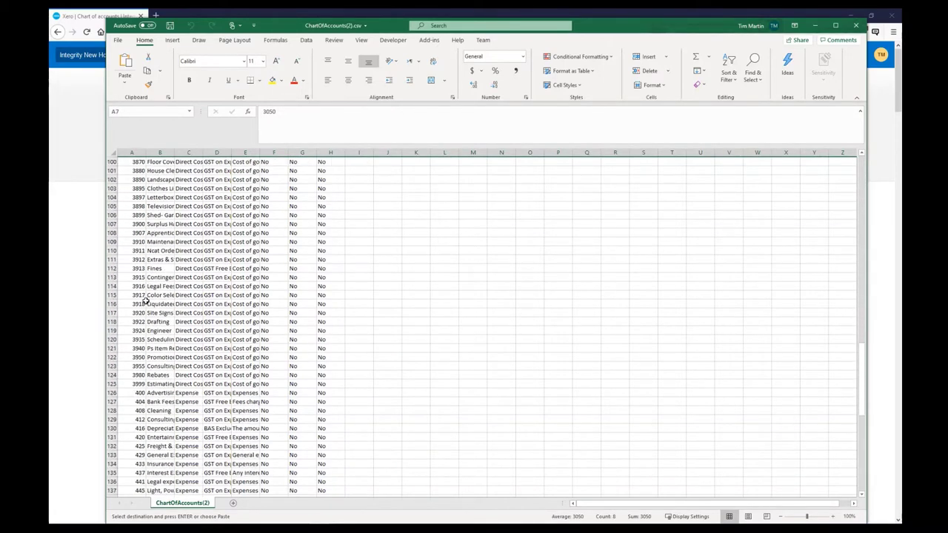
shift+click(112, 384)
scroll(216, 275, up, 14)
scroll(216, 275, up, 19)
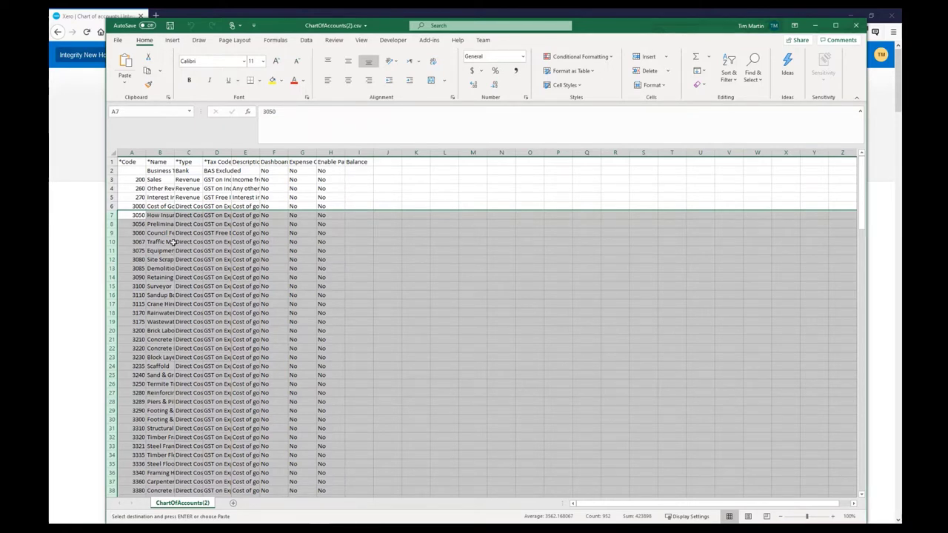
right_click(111, 224)
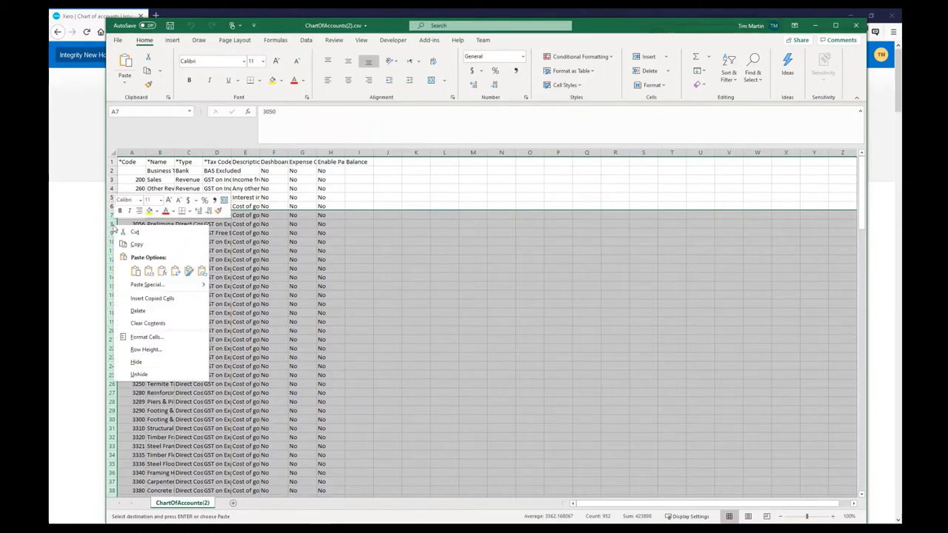
click(148, 310)
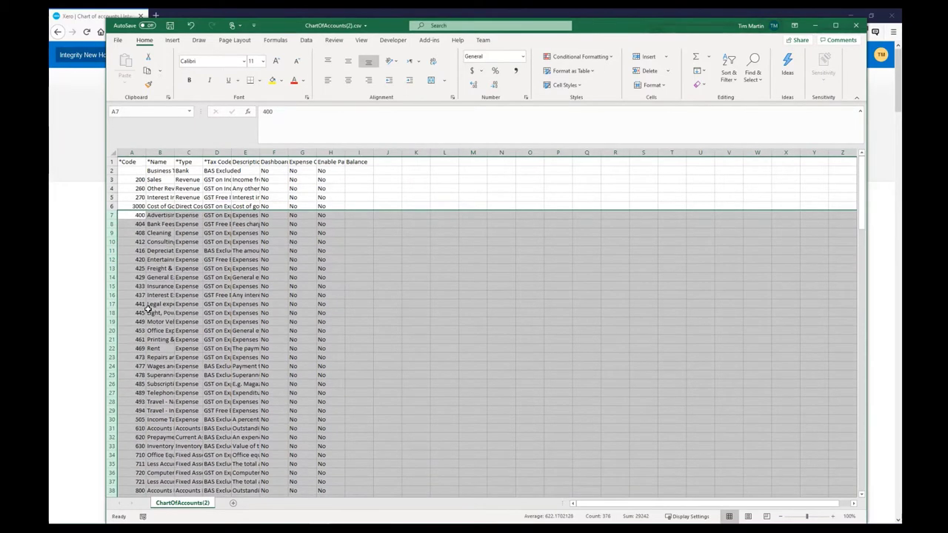
click(152, 215)
key(Left)
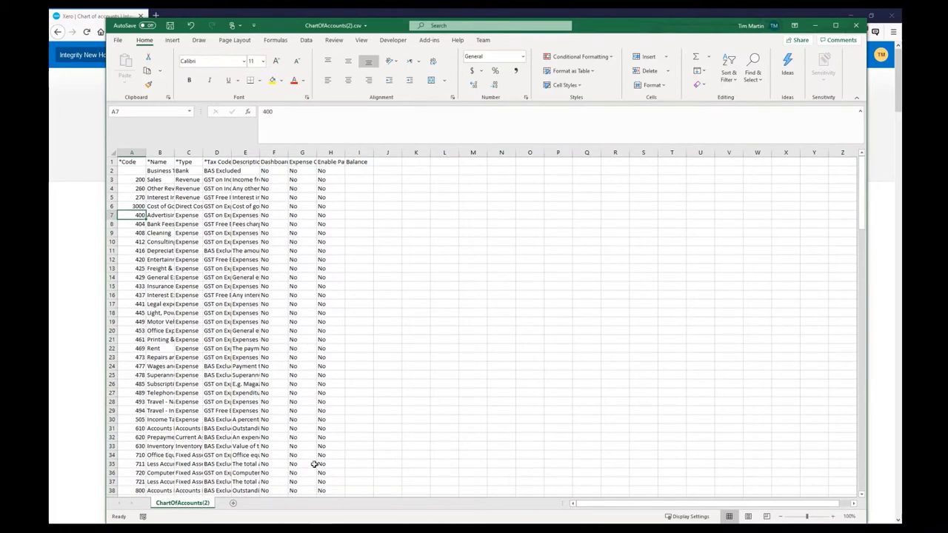
Step: Switch to the ChartOfAccountsImport-20200225.csv workbook and go to its first account code, 3002, in A2
mouse_move(320, 528)
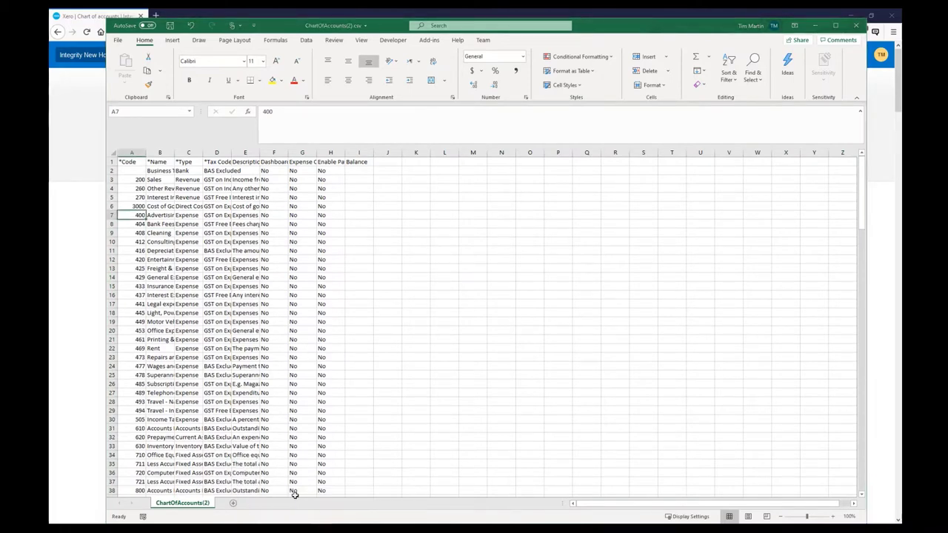
key(alt+Tab)
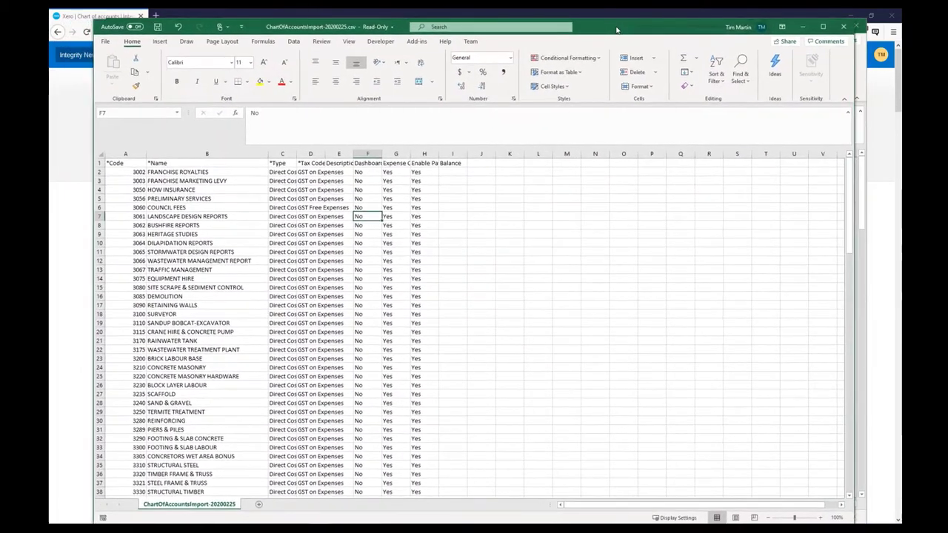
drag(616, 30, 613, 25)
click(164, 170)
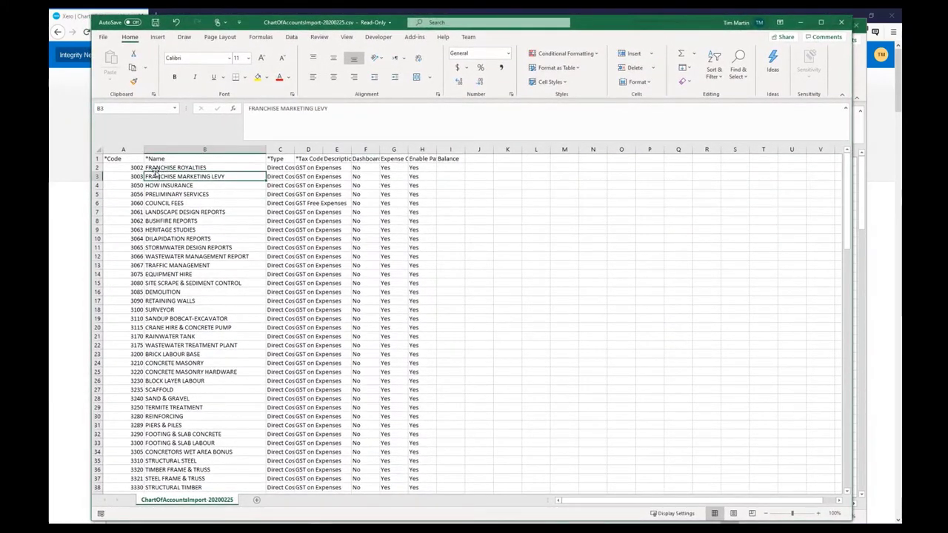
click(136, 168)
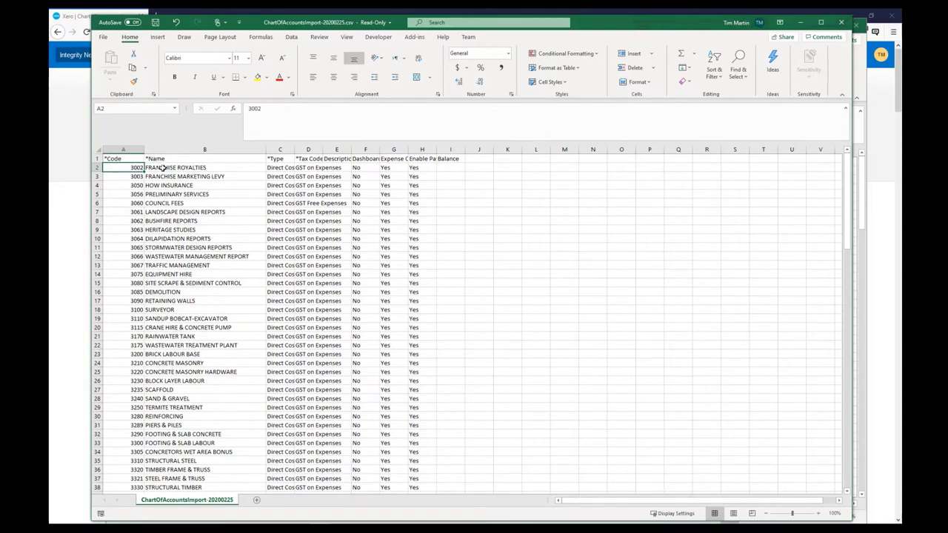
drag(140, 168, 409, 269)
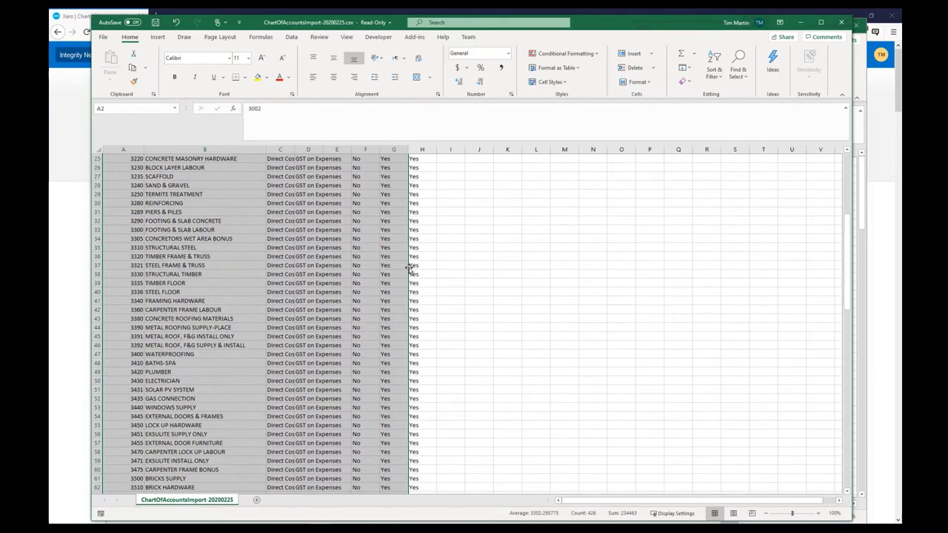
scroll(409, 269, up, 8)
click(205, 194)
Step: Copy the entire rows 2 to 132, from Franchise Royalties down to Estimating Recipes, leaving out the header row
click(97, 167)
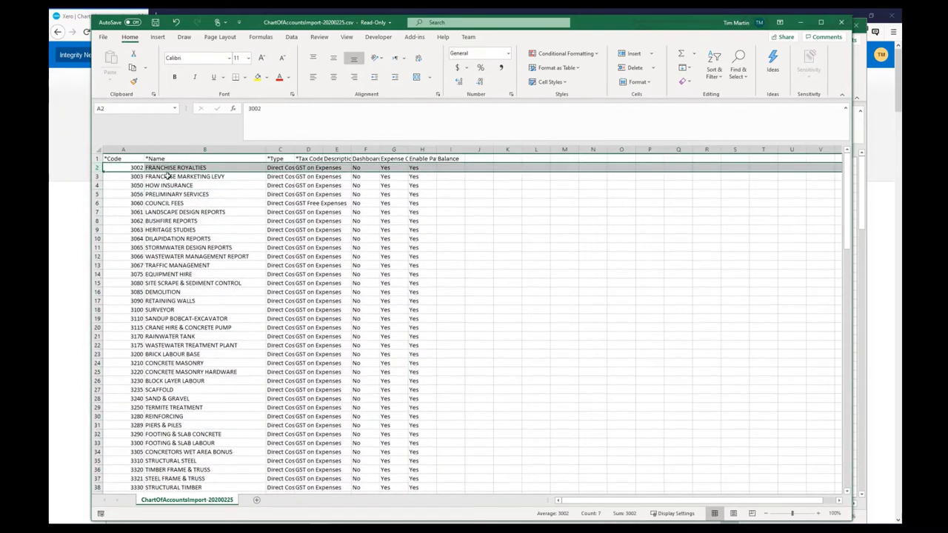
scroll(278, 237, down, 20)
scroll(277, 239, down, 10)
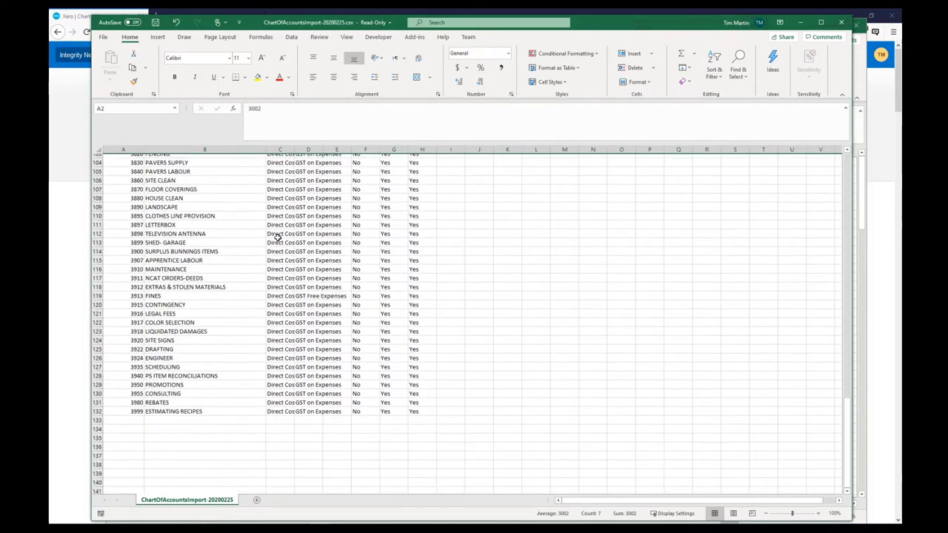
shift+click(97, 283)
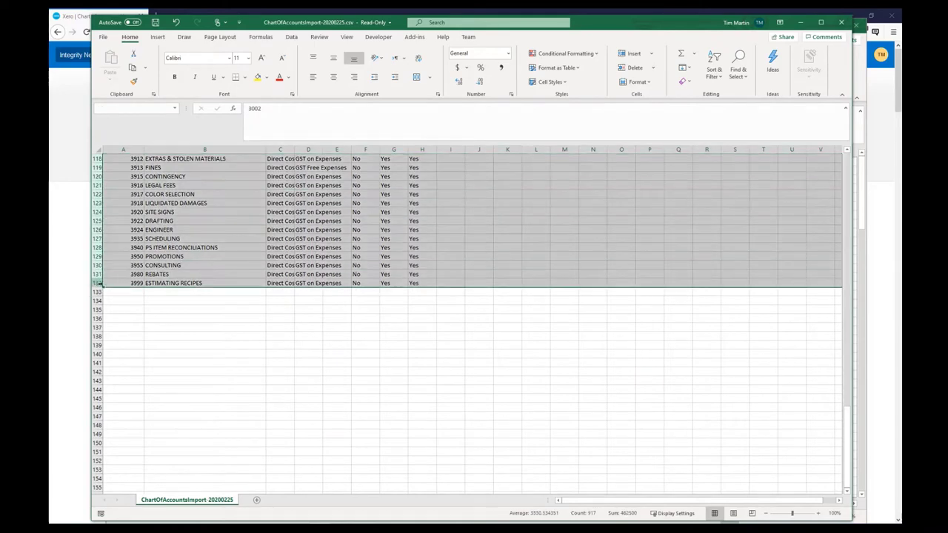
scroll(222, 244, up, 14)
scroll(247, 235, up, 20)
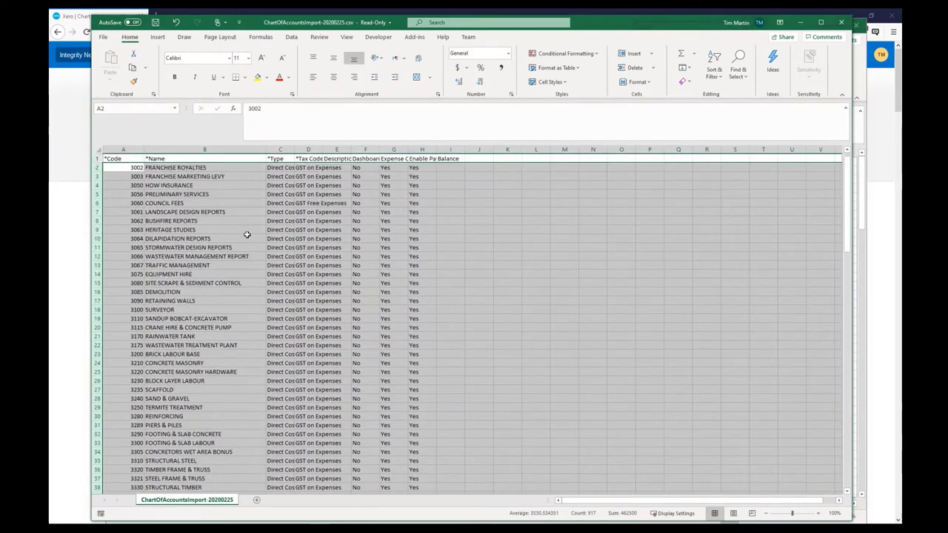
key(ctrl+c)
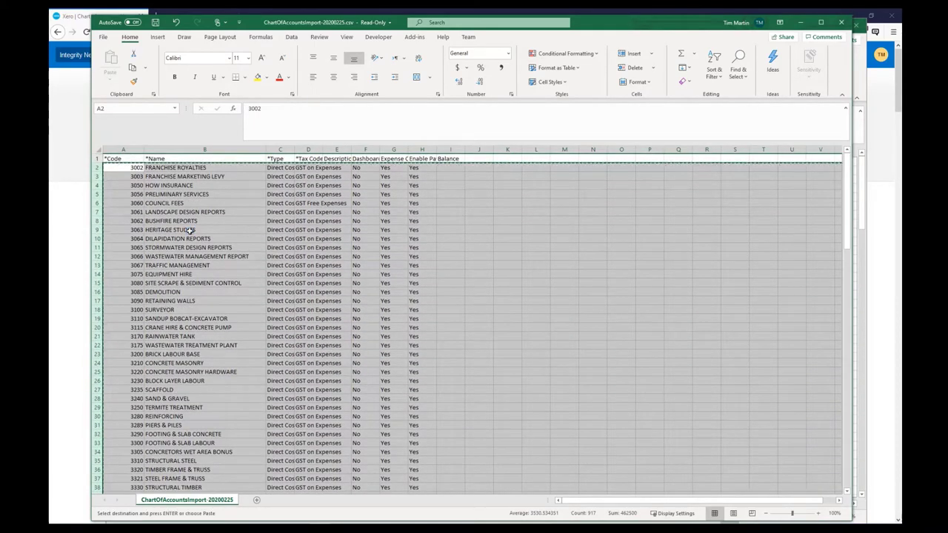
Step: Return to ChartOfAccounts(2).csv and insert the copied direct cost rows at row 7, above the Advertising expense account
click(802, 23)
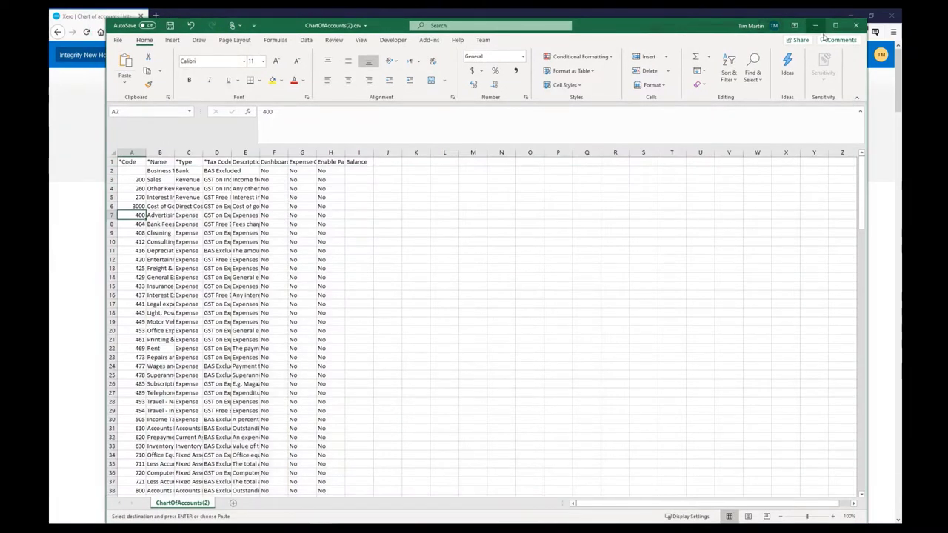
click(426, 224)
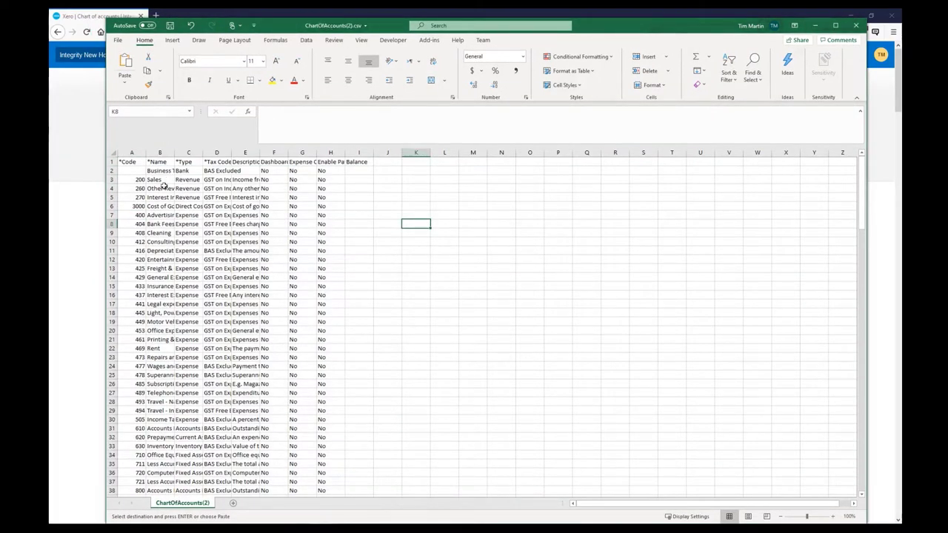
click(111, 215)
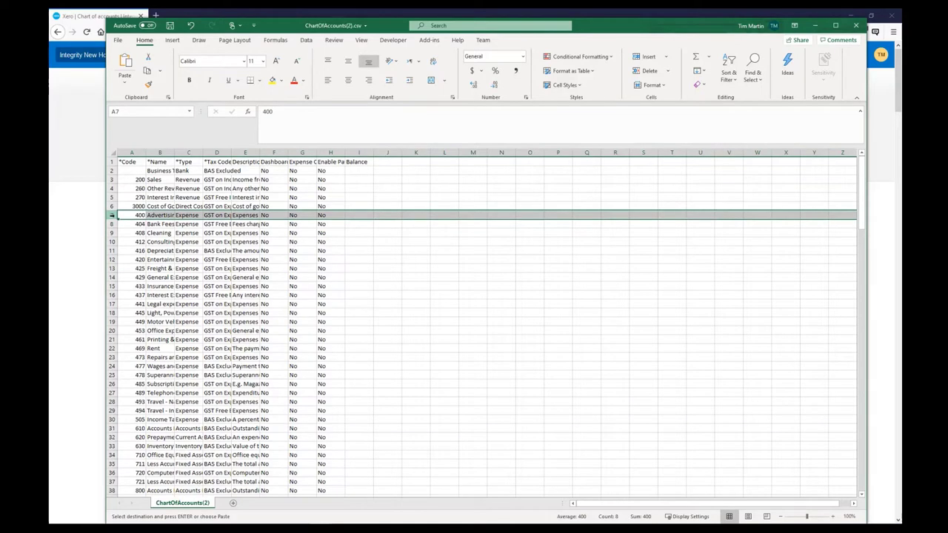
right_click(114, 217)
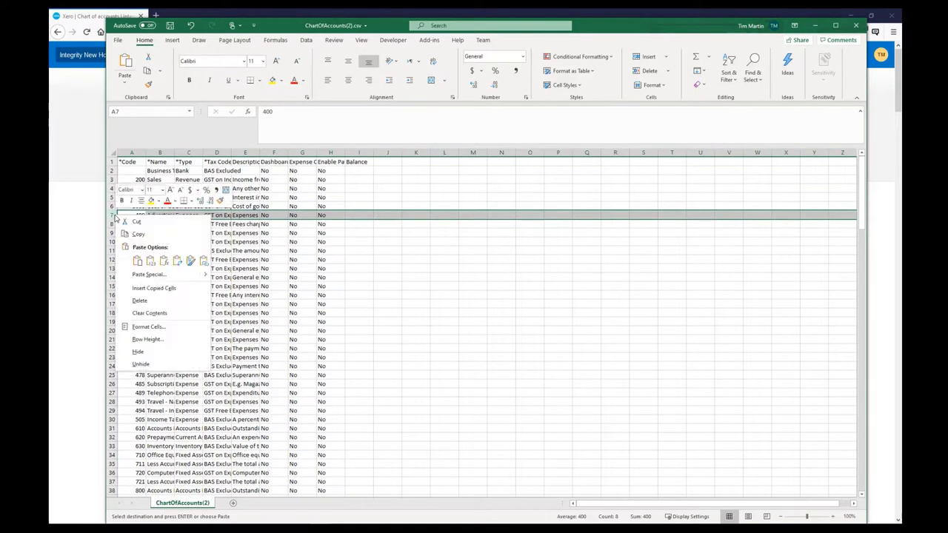
click(153, 288)
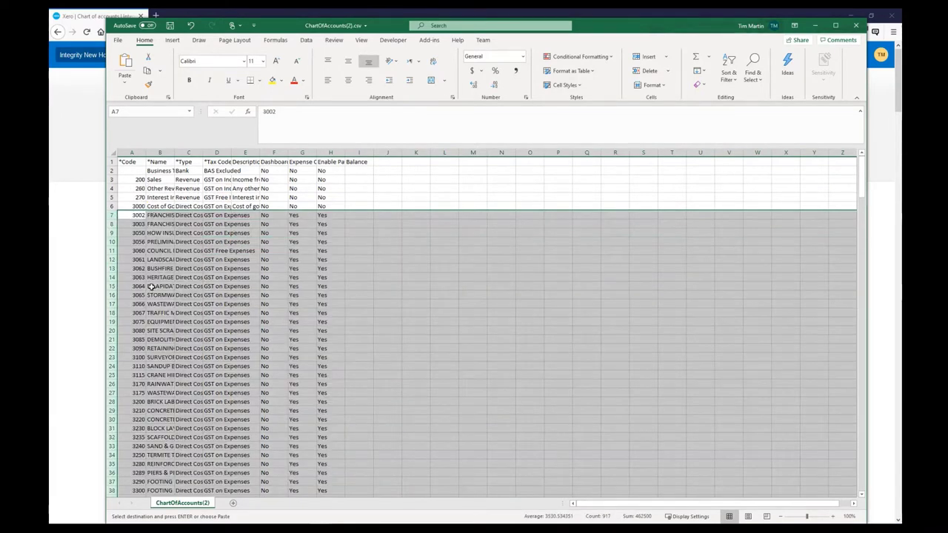
Step: Check the inserted direct cost rows down to code 3999 and the expense and balance sheet accounts beneath them
click(140, 217)
scroll(147, 226, down, 6)
scroll(148, 232, down, 20)
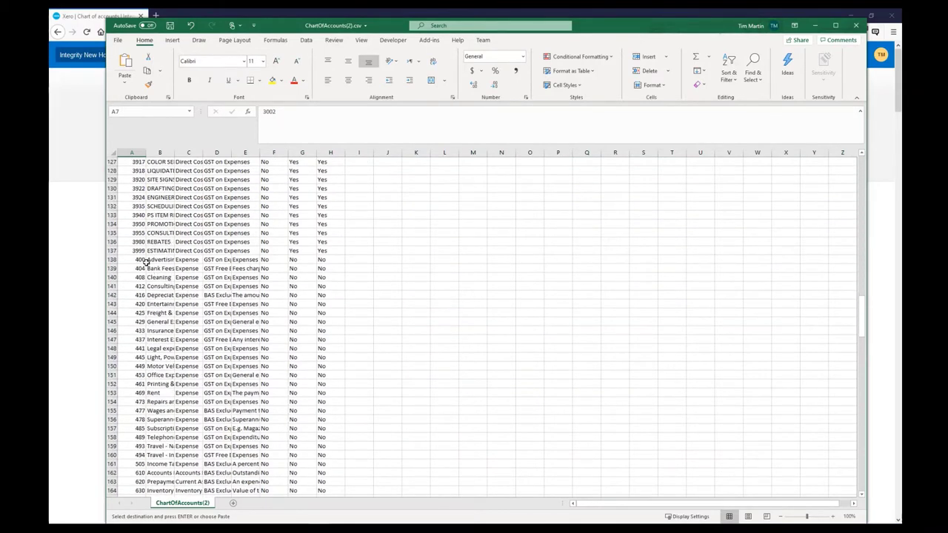
drag(141, 261, 207, 482)
click(245, 428)
scroll(832, 320, down, 6)
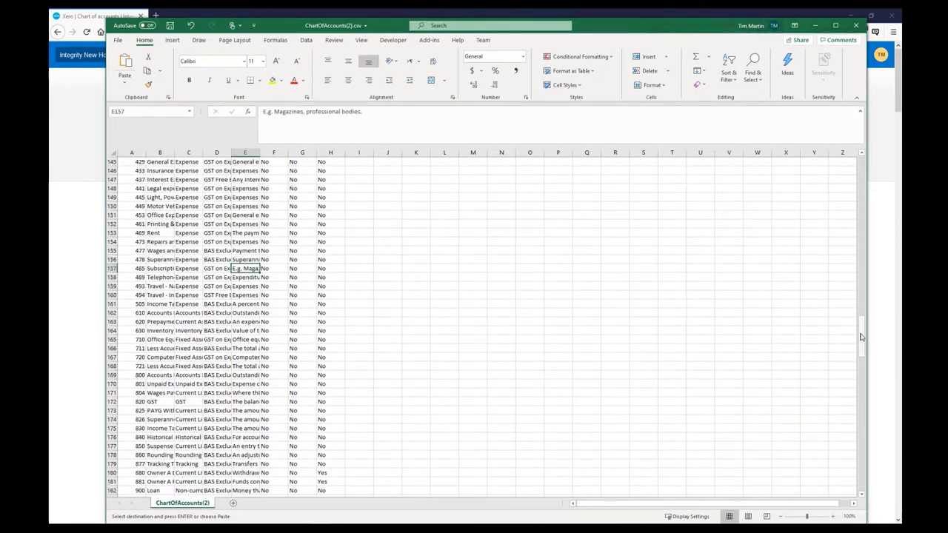
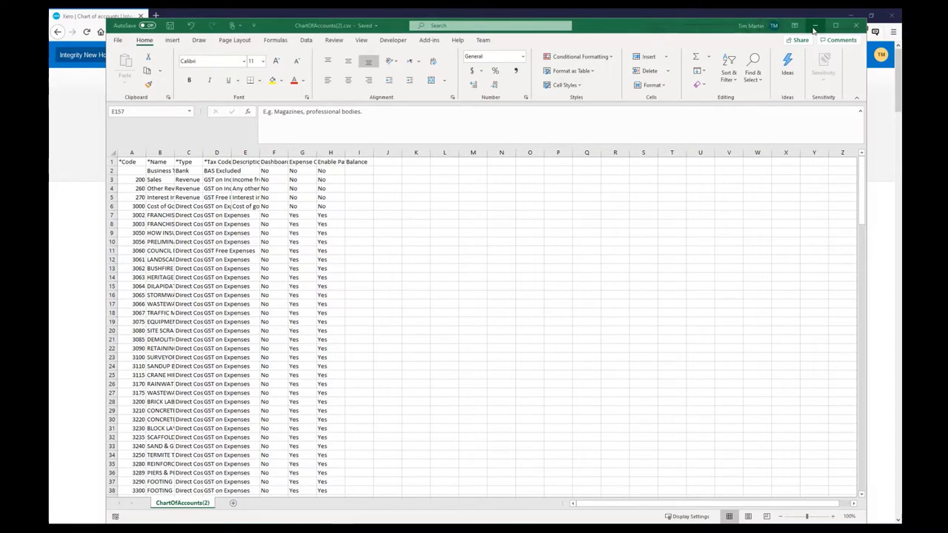
Step: Switch to Xero, import ChartOfAccounts(2).csv into the chart of accounts and confirm the imported accounts
click(816, 28)
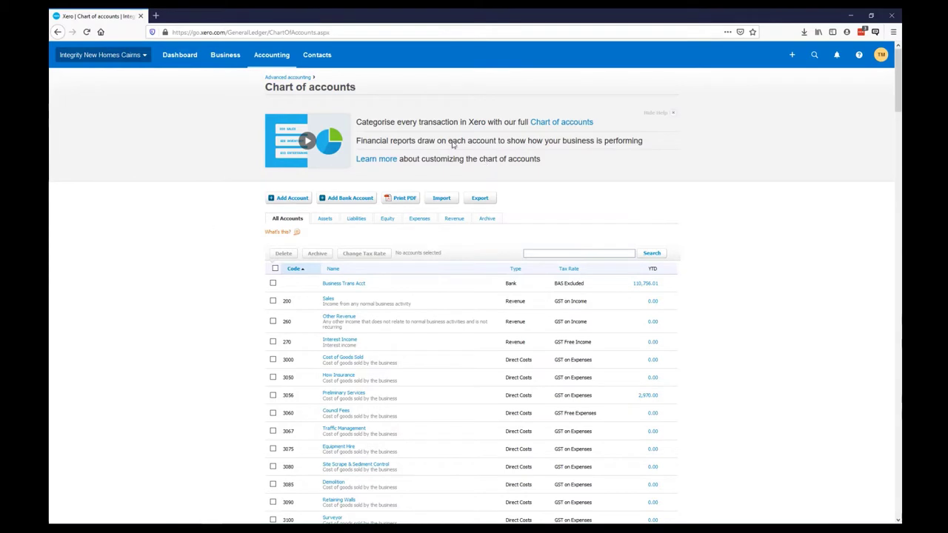
click(443, 199)
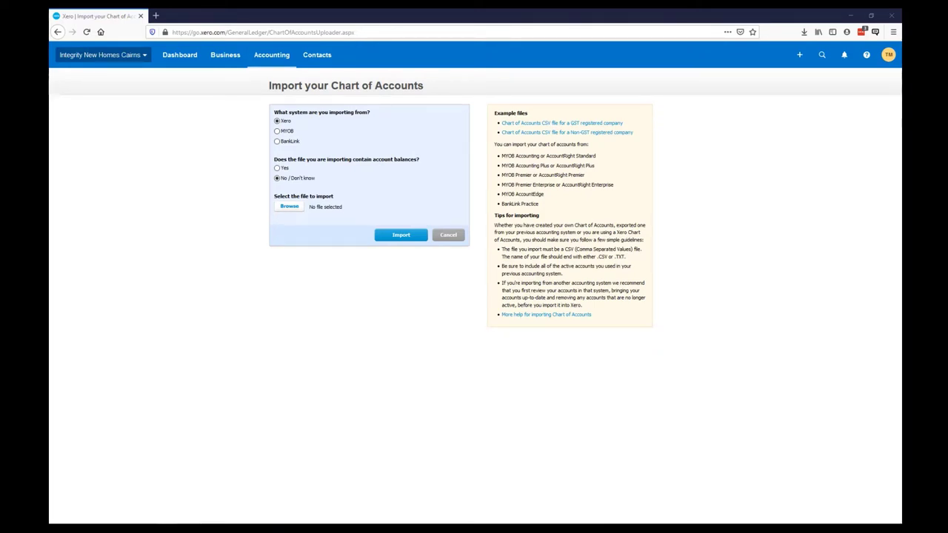
drag(49, 185, 293, 209)
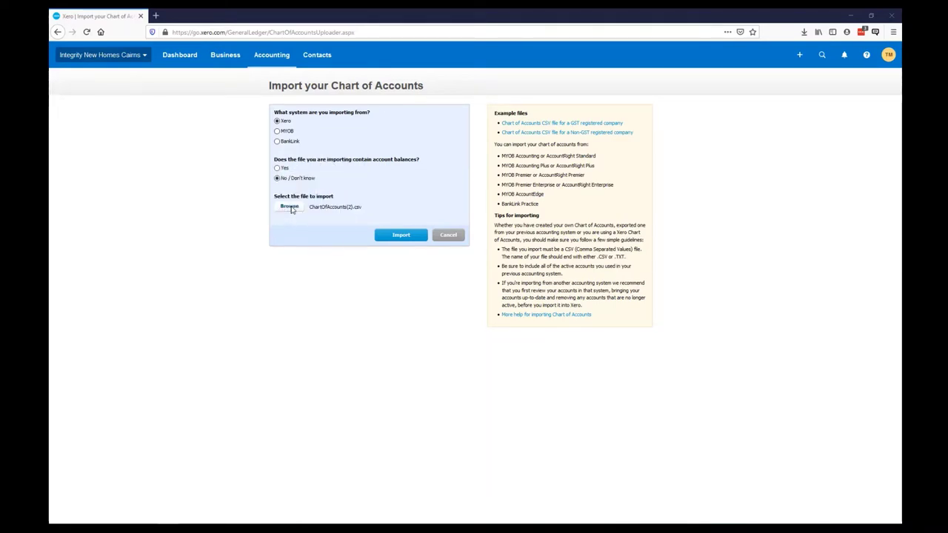
click(399, 237)
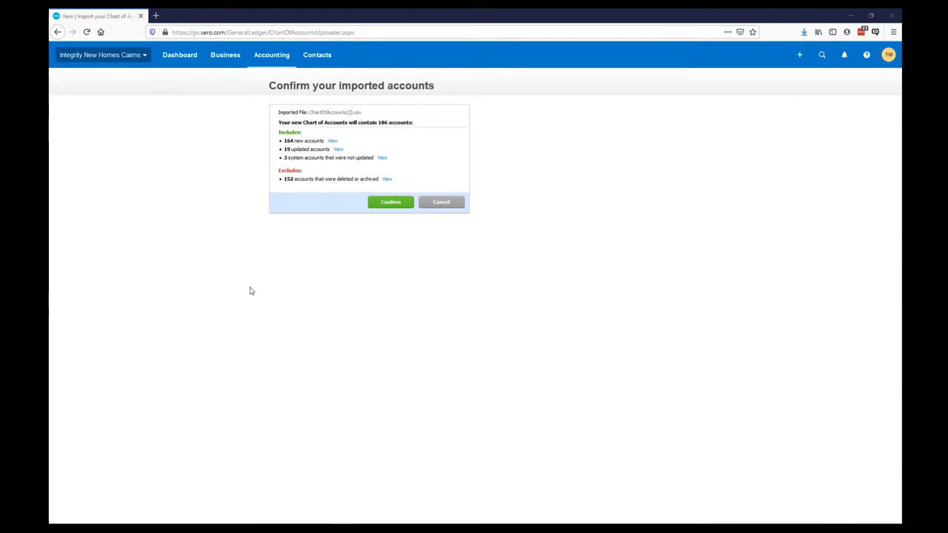
click(390, 203)
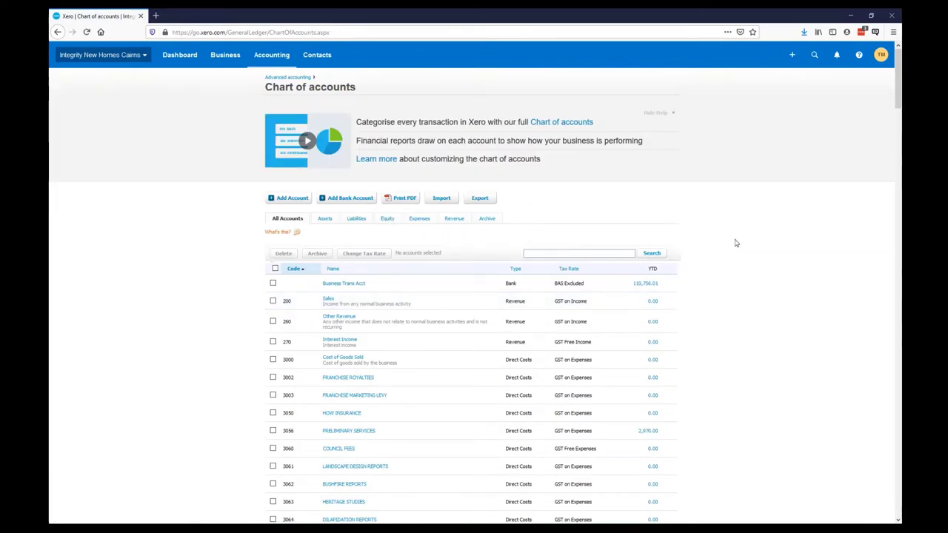
Step: Review the imported direct cost codes and the expense accounts in Xero's chart of accounts, then return to its start
scroll(735, 243, down, 2)
scroll(735, 243, up, 2)
scroll(731, 251, down, 5)
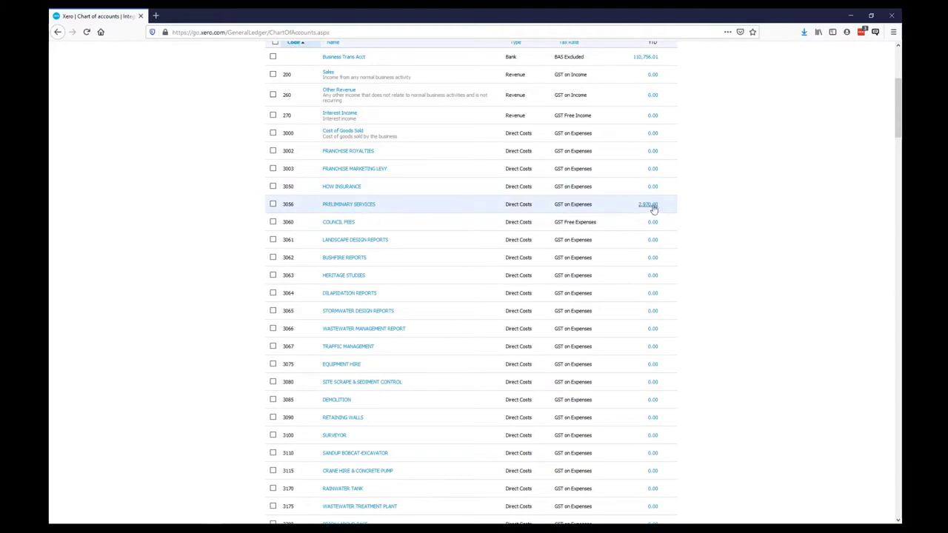
scroll(771, 248, down, 15)
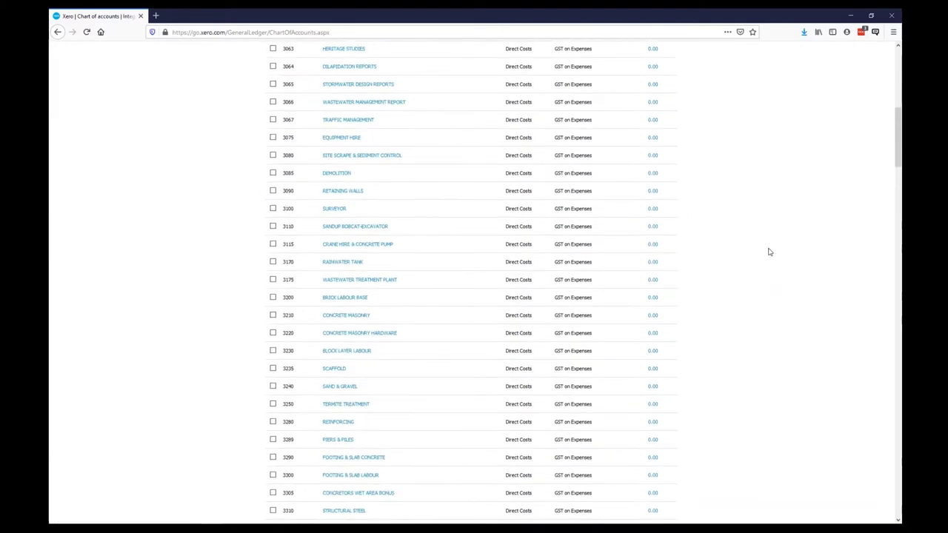
scroll(765, 253, down, 20)
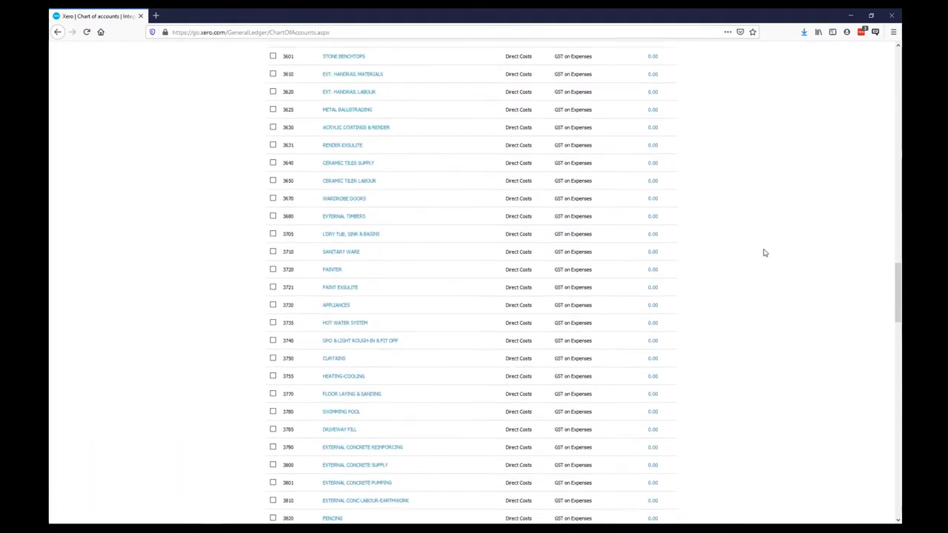
scroll(757, 252, down, 3)
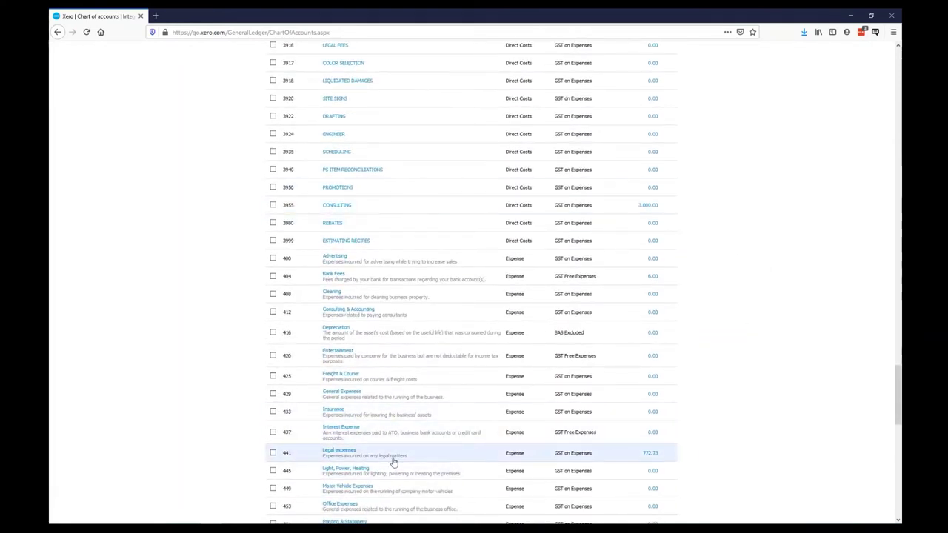
drag(900, 404, 868, 82)
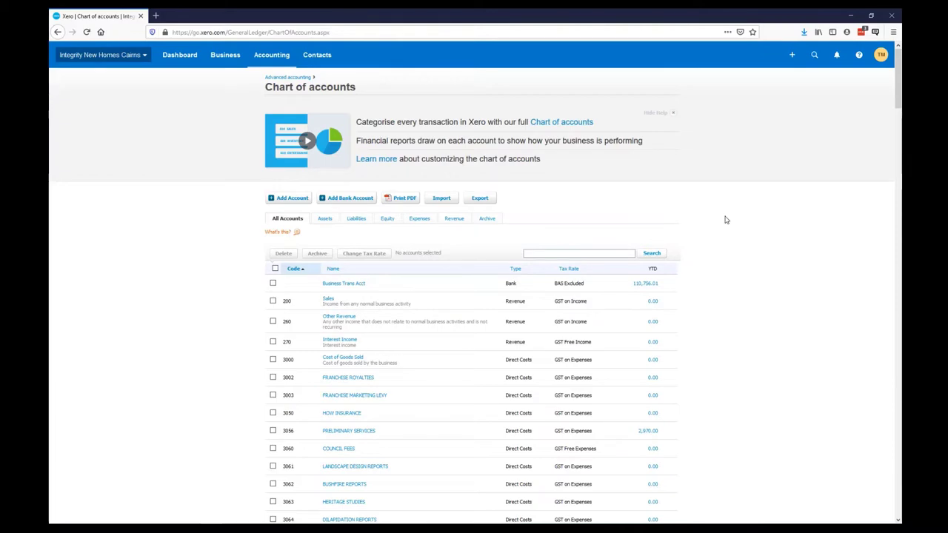
scroll(724, 219, down, 3)
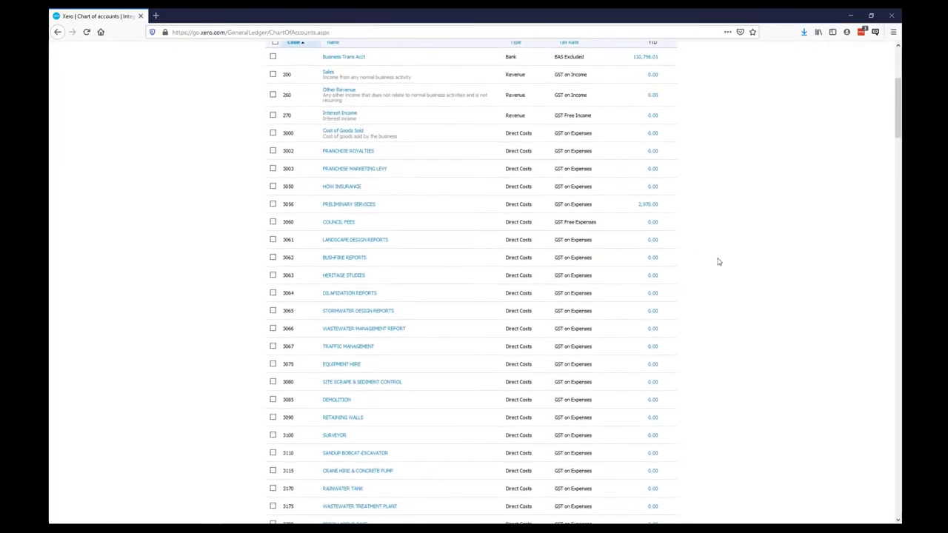
scroll(717, 262, up, 3)
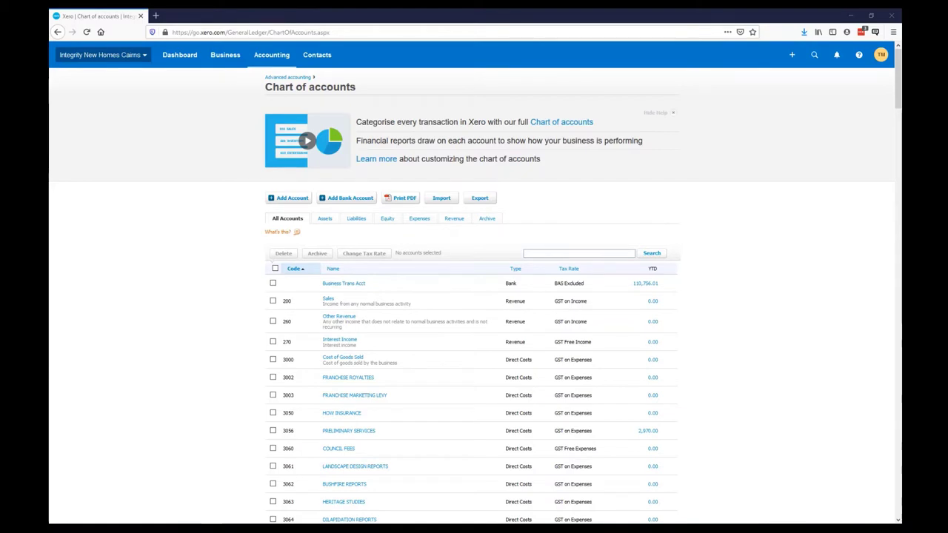
Step: Switch to the iGyro portal and open its Xero administration page
key(alt+Tab)
drag(291, 90, 423, 10)
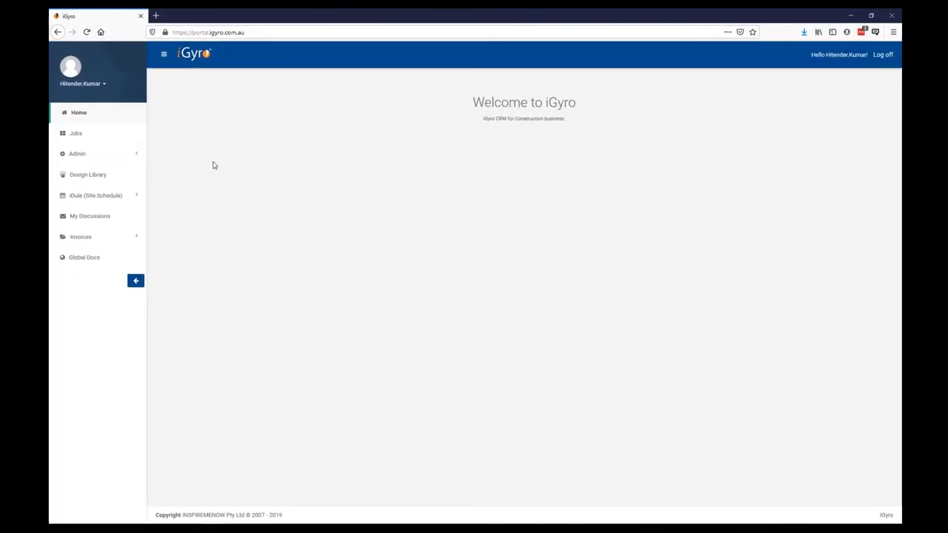
click(74, 157)
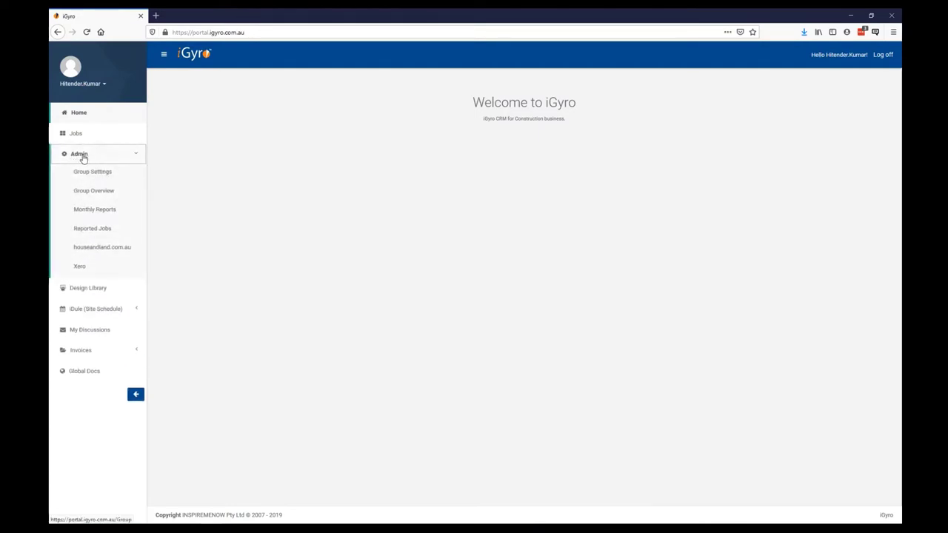
click(81, 268)
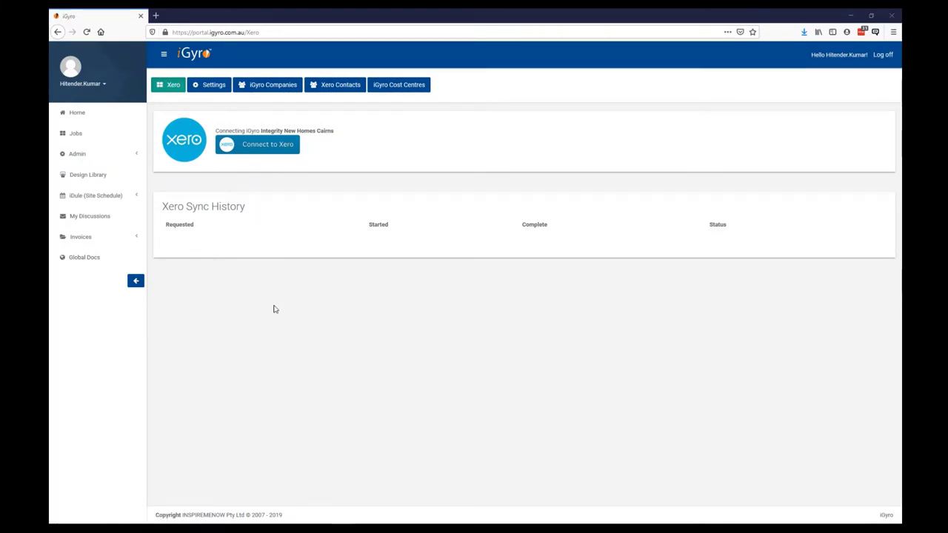
Step: Connect iGyro to Xero, choosing the Integrity New Homes Cairns organisation and allowing access to its data
click(275, 148)
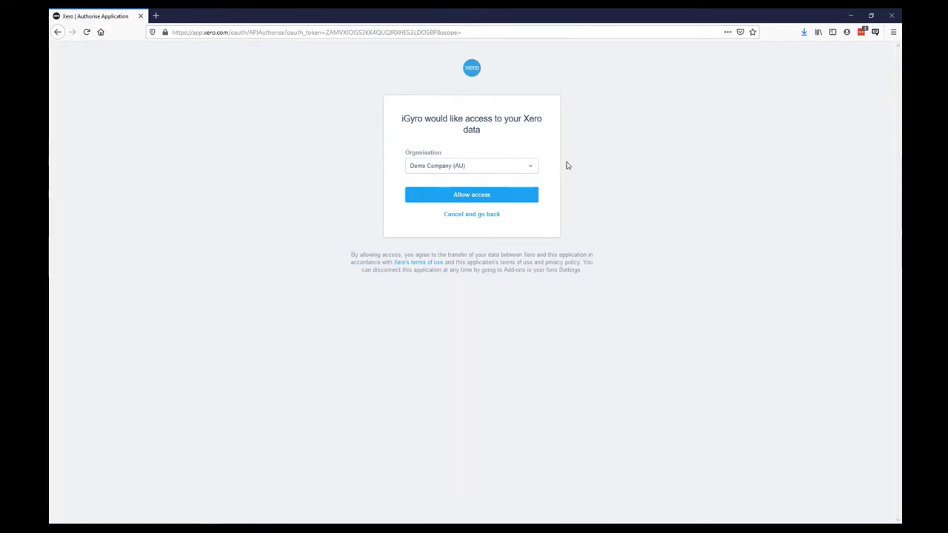
click(532, 167)
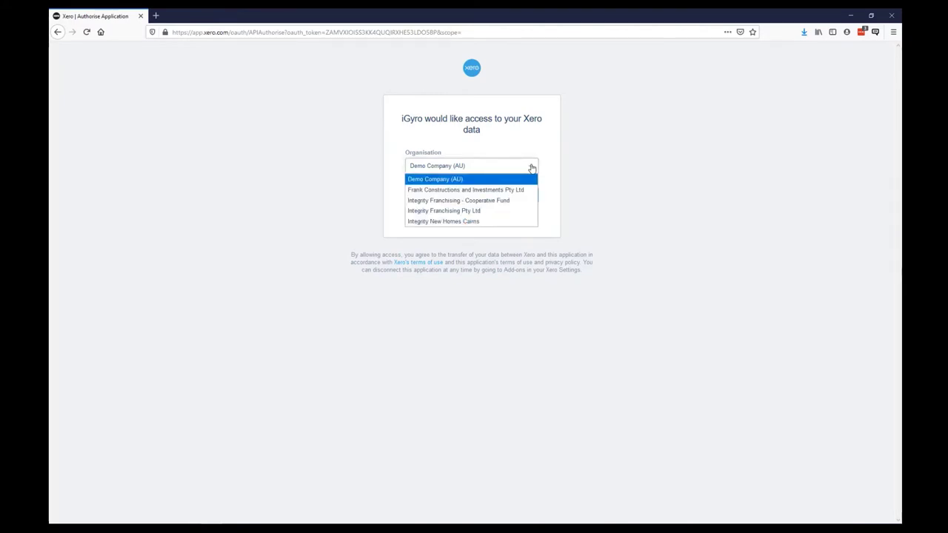
click(472, 221)
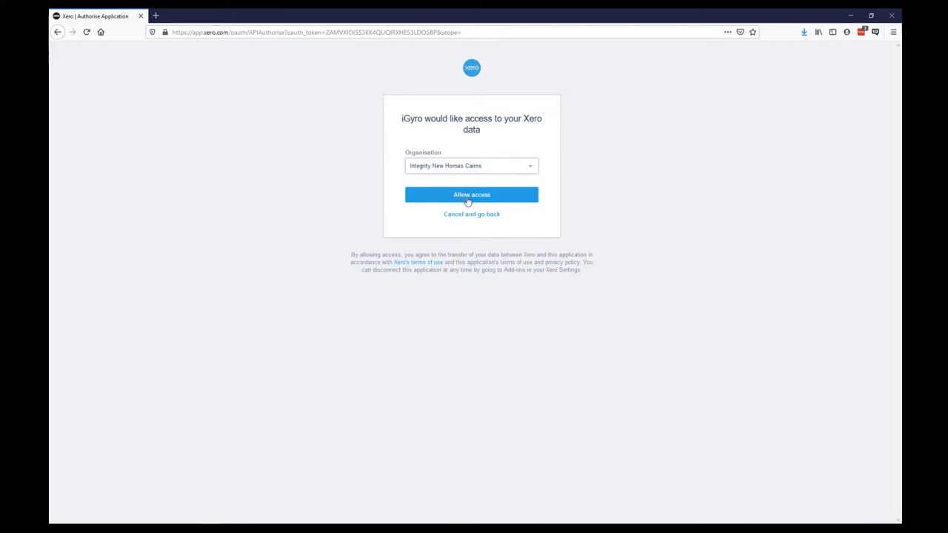
click(467, 199)
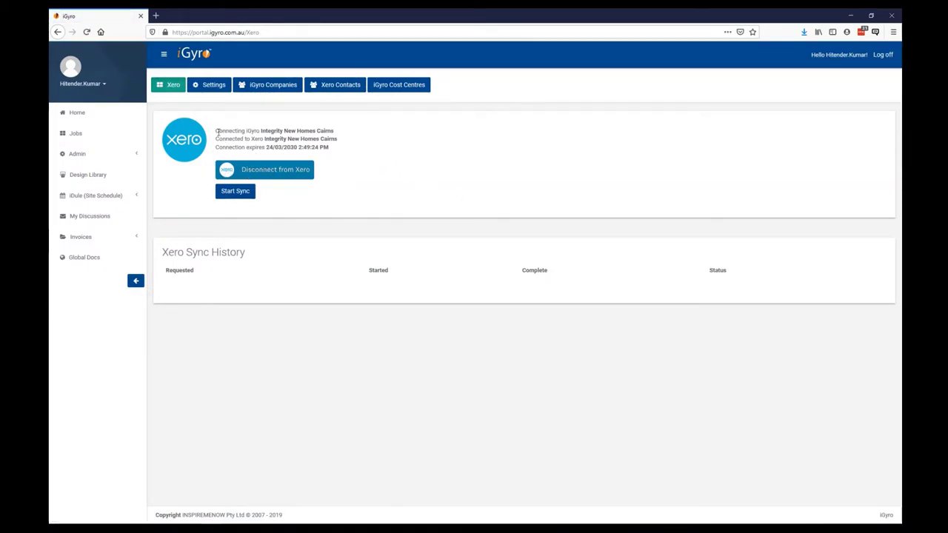
Step: Check that the iGyro group and the connected Xero organisation have the same name
drag(216, 131, 330, 140)
click(343, 151)
drag(216, 130, 338, 142)
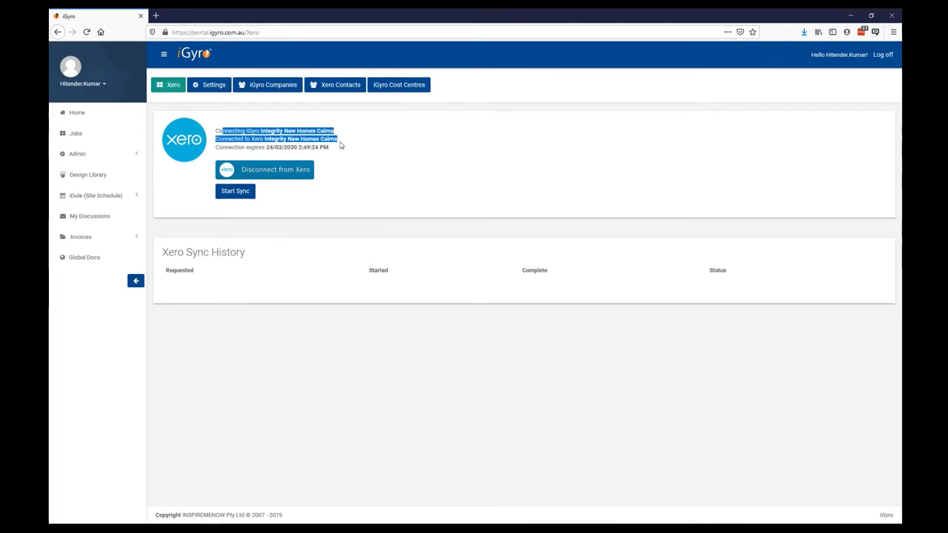
click(351, 146)
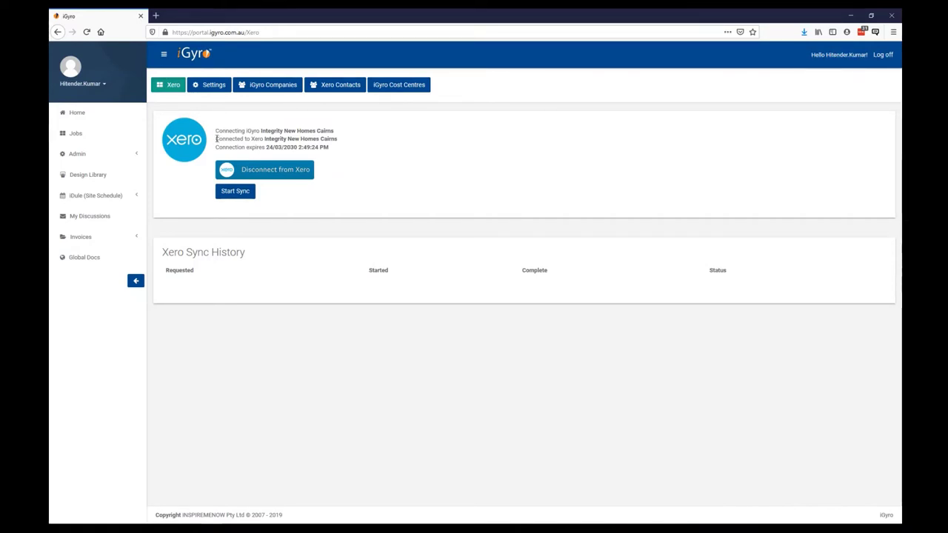
drag(215, 139, 345, 143)
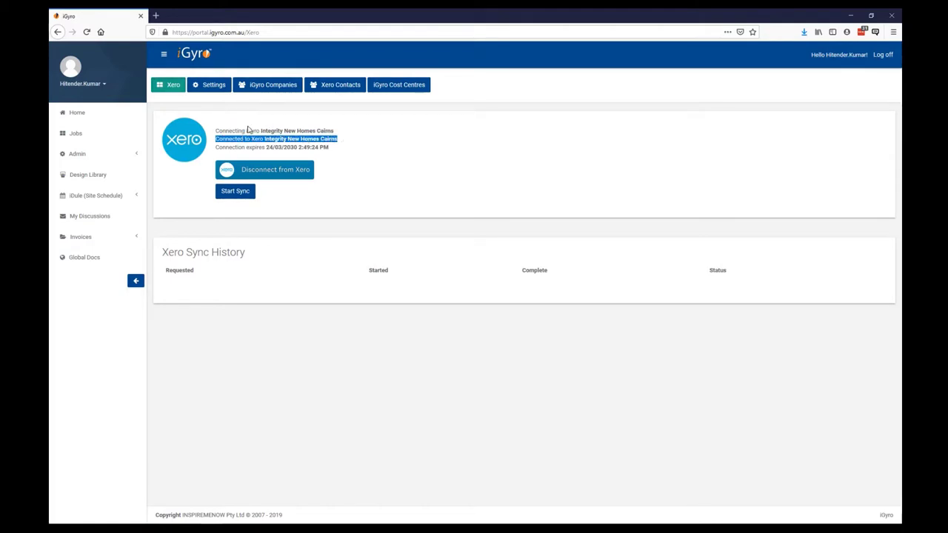
drag(246, 131, 215, 139)
click(348, 157)
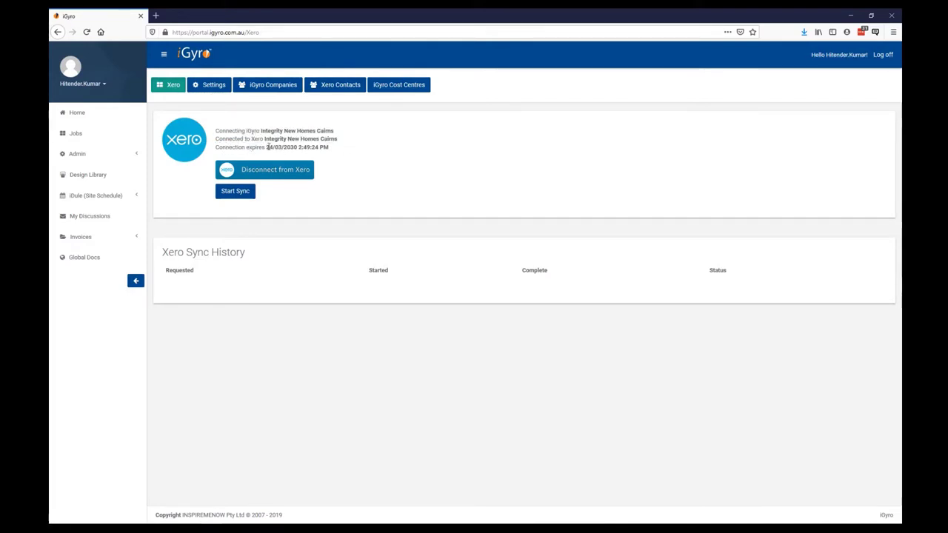
Step: Check the expiry date of the Xero connection, especially its year
drag(267, 148, 332, 150)
click(285, 147)
double_click(288, 147)
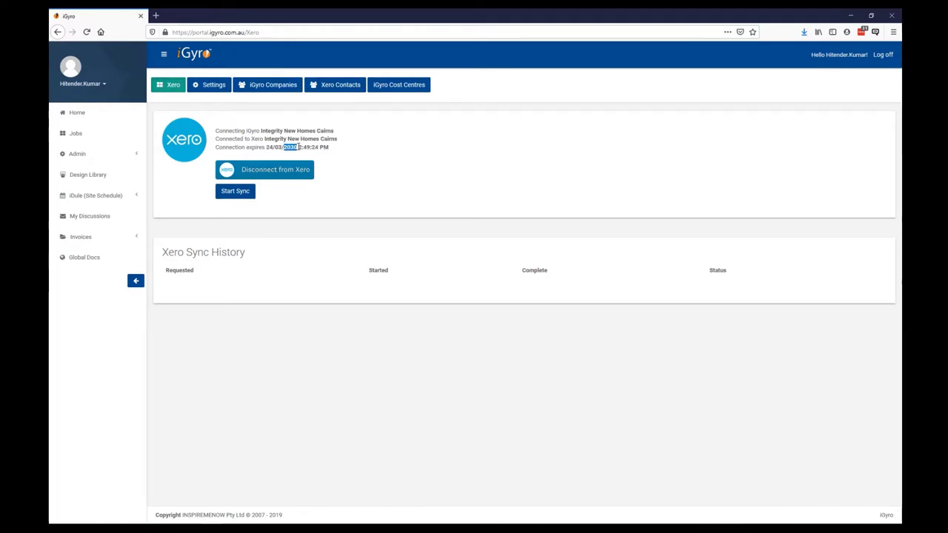
right_click(331, 149)
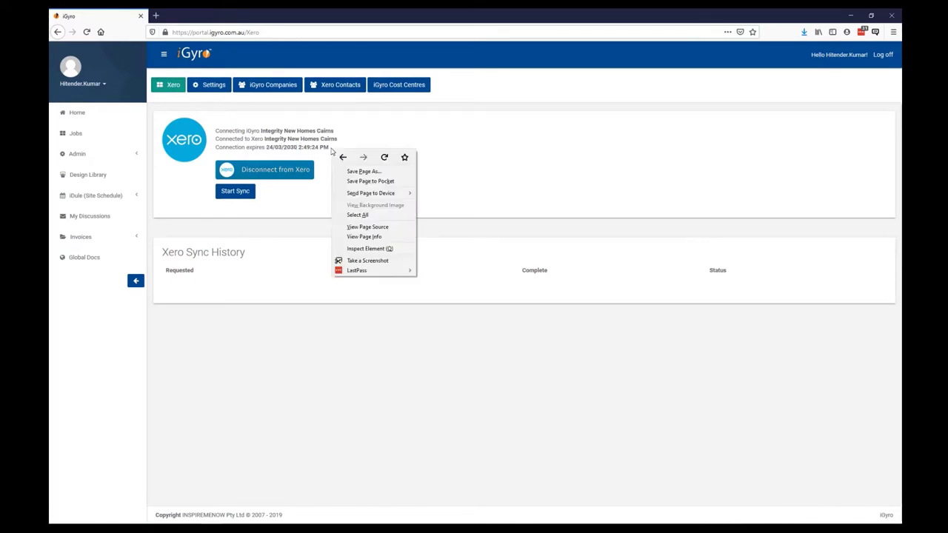
click(350, 144)
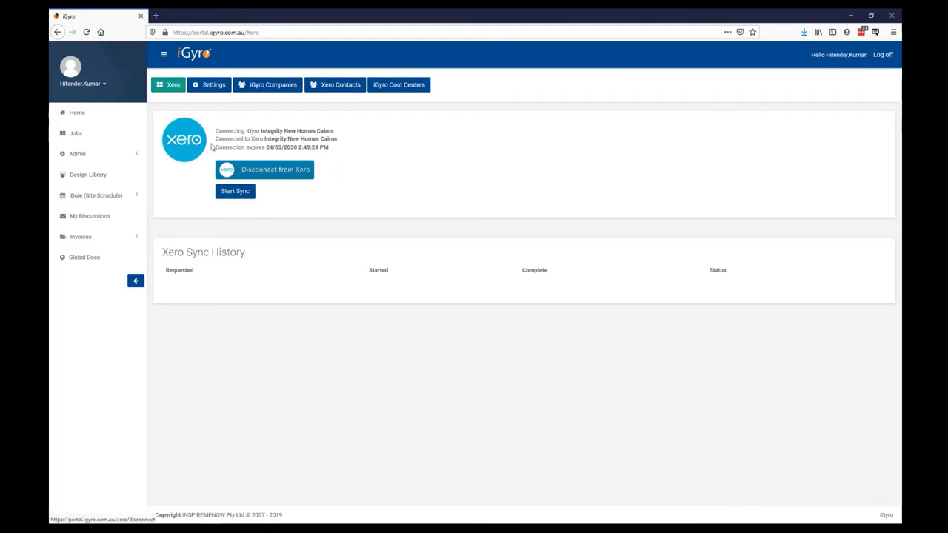
Step: Open the Xero settings and check the sync start date and the job tracking option
click(209, 86)
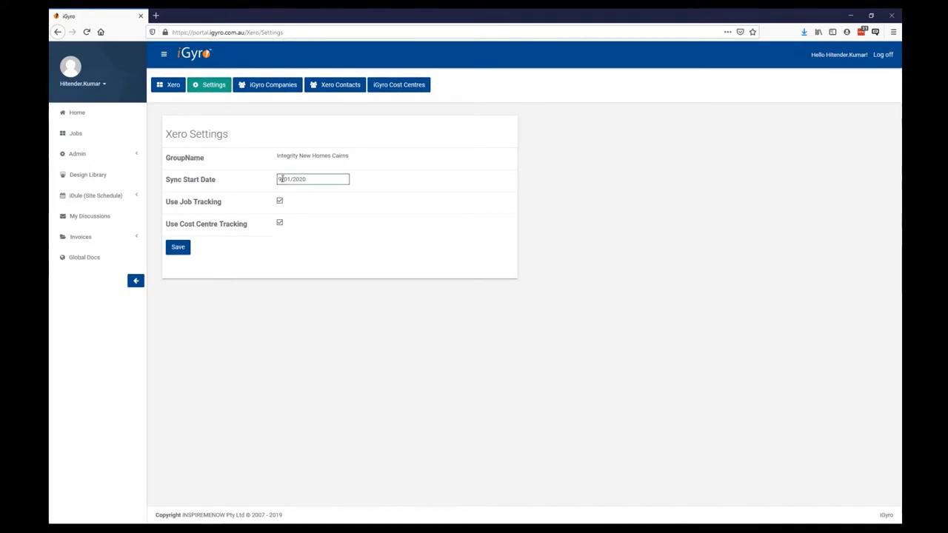
drag(304, 175, 261, 173)
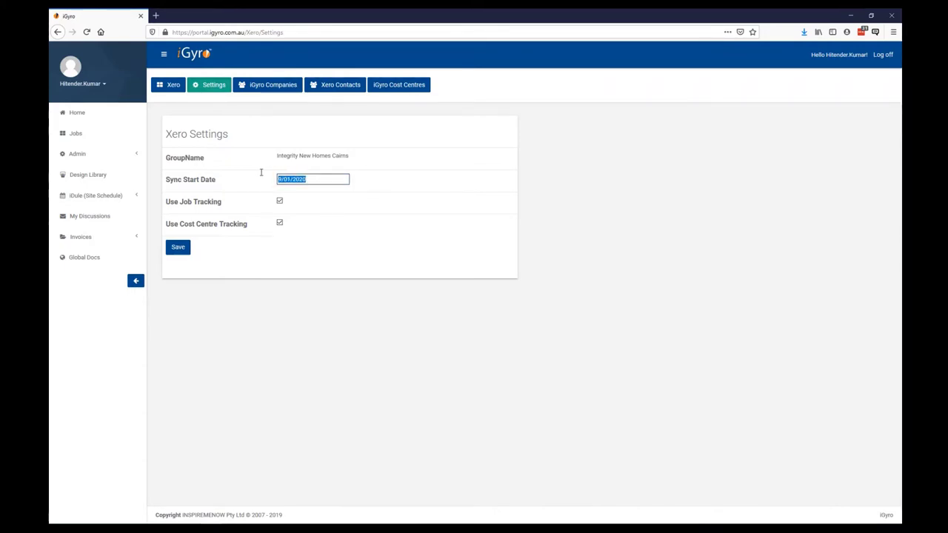
click(311, 180)
click(234, 205)
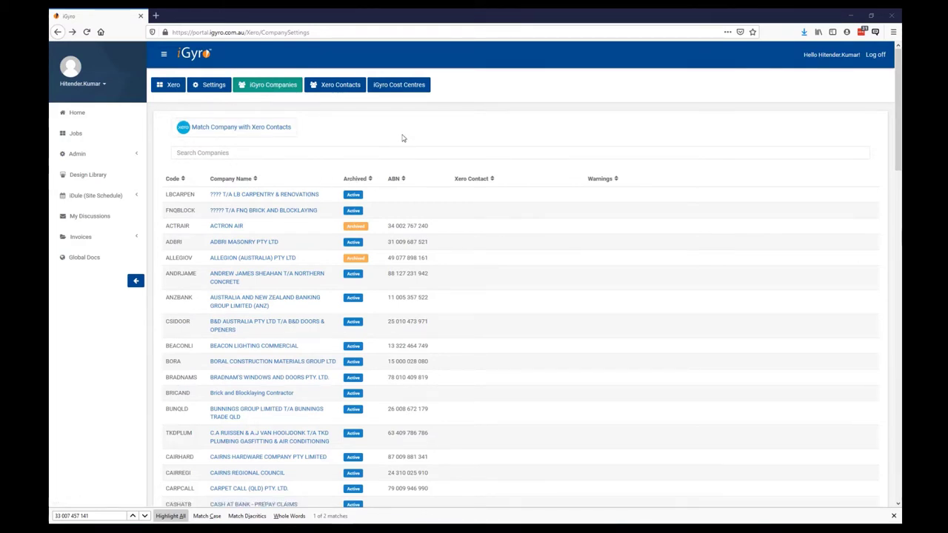
Step: Look through the whole iGyro Companies list for ABN warnings, then return to its start
scroll(371, 181, down, 2)
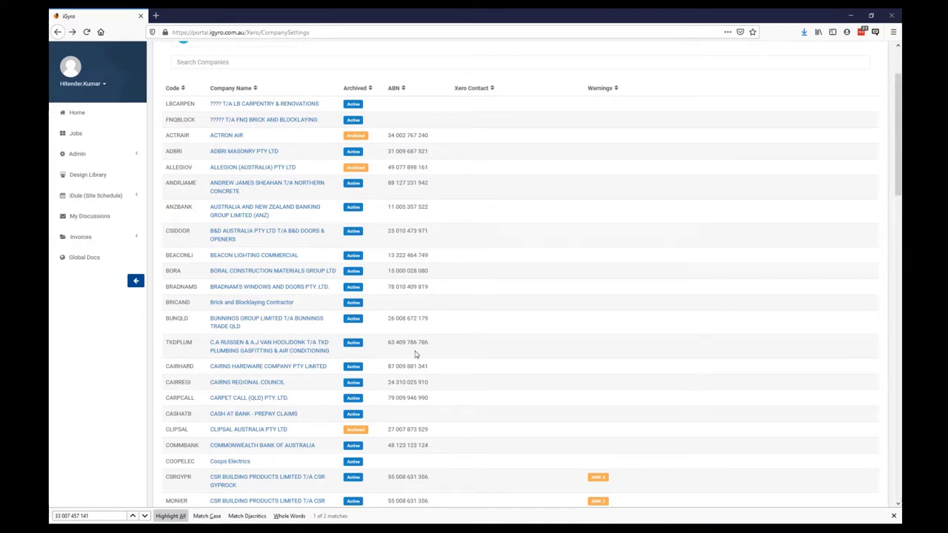
scroll(414, 362, down, 3)
scroll(415, 351, down, 1)
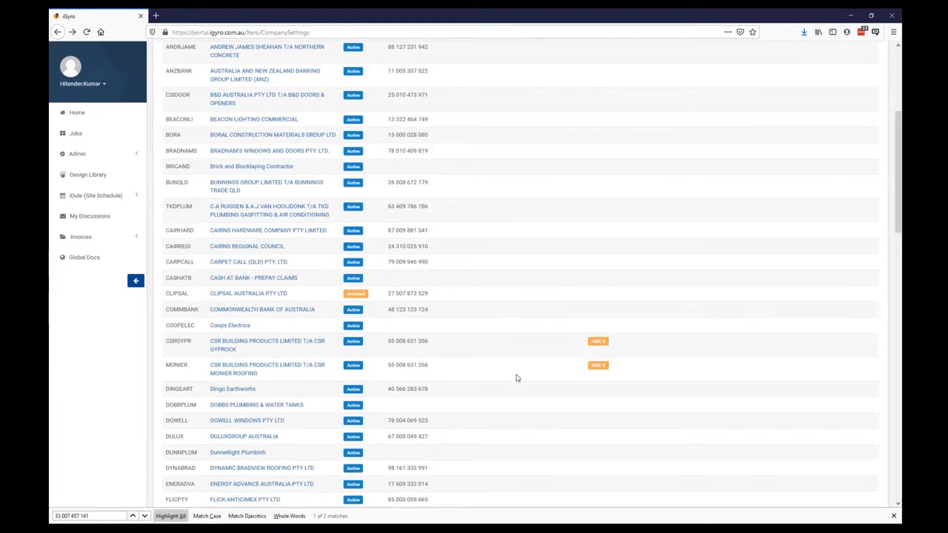
scroll(516, 377, down, 6)
scroll(517, 378, down, 2)
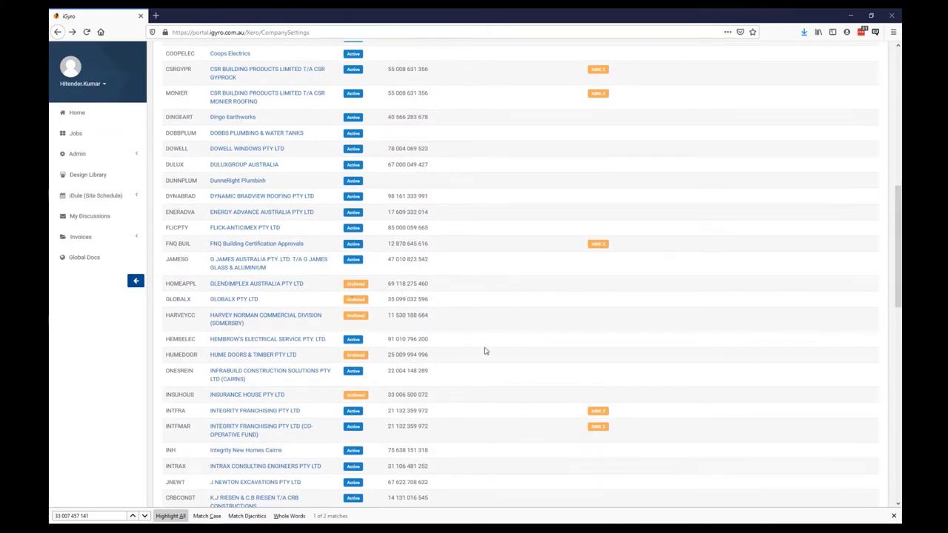
scroll(485, 351, down, 20)
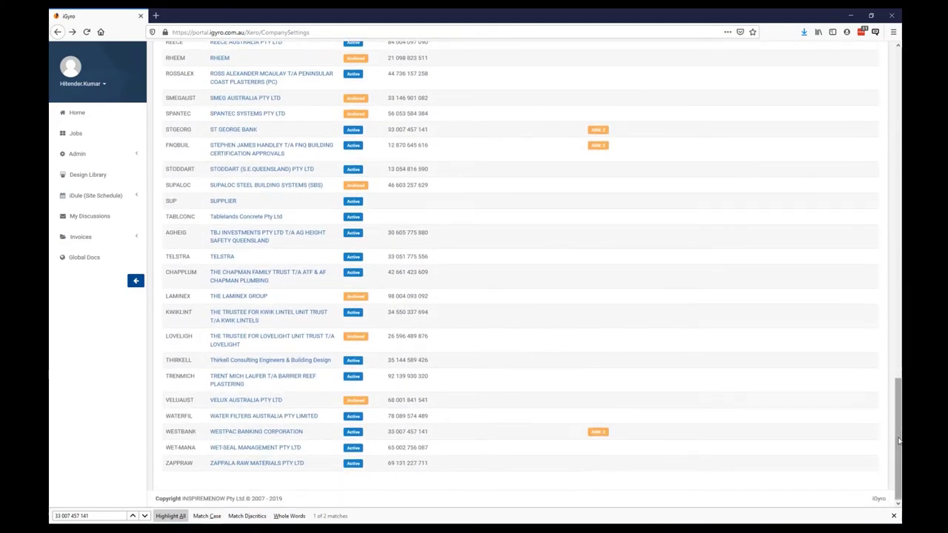
drag(899, 441, 898, 52)
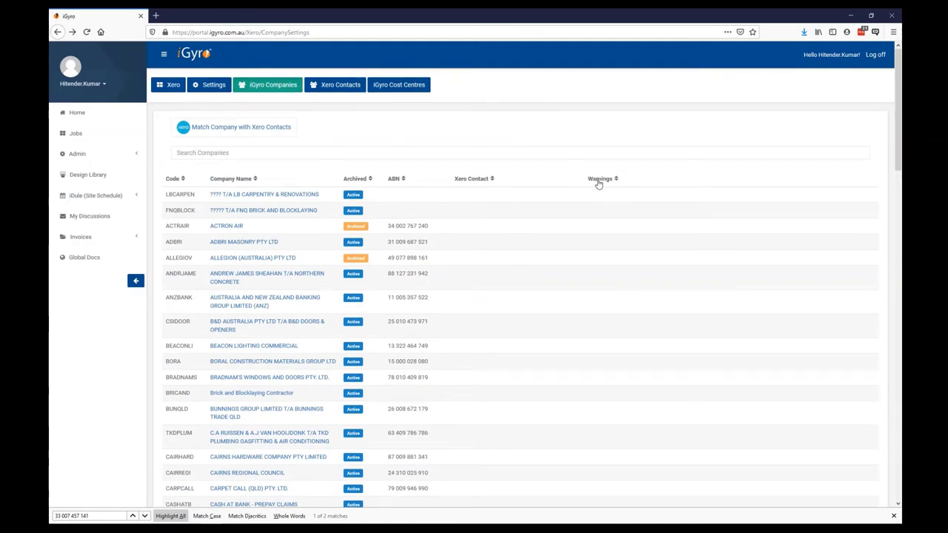
Step: Sort the companies so those with warnings come first, and compare the ABNs of the FNQ BUIL and FNQBUIL entries
click(599, 182)
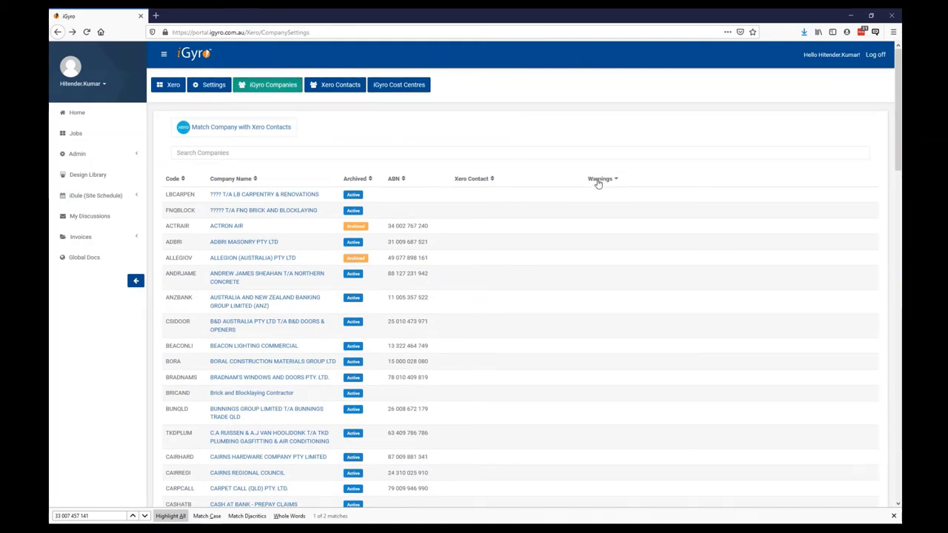
click(599, 182)
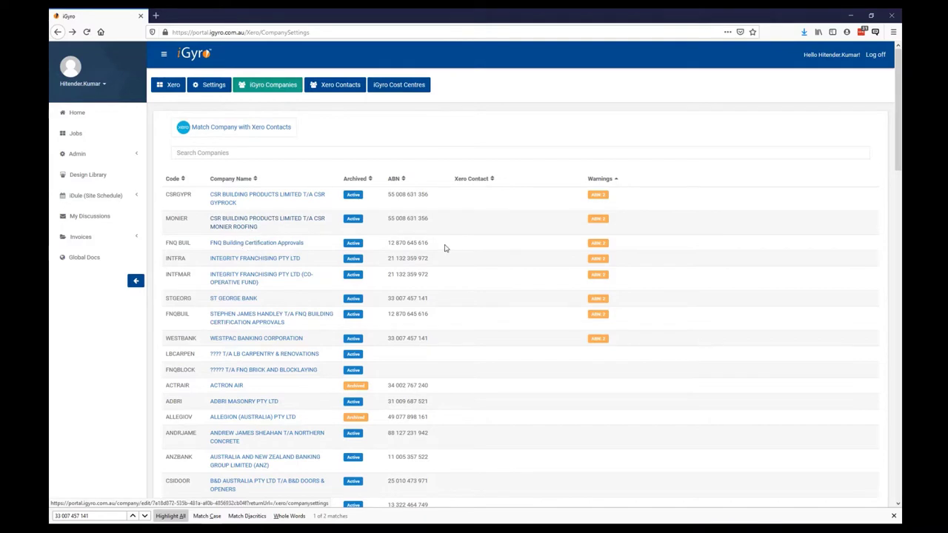
drag(388, 242, 434, 244)
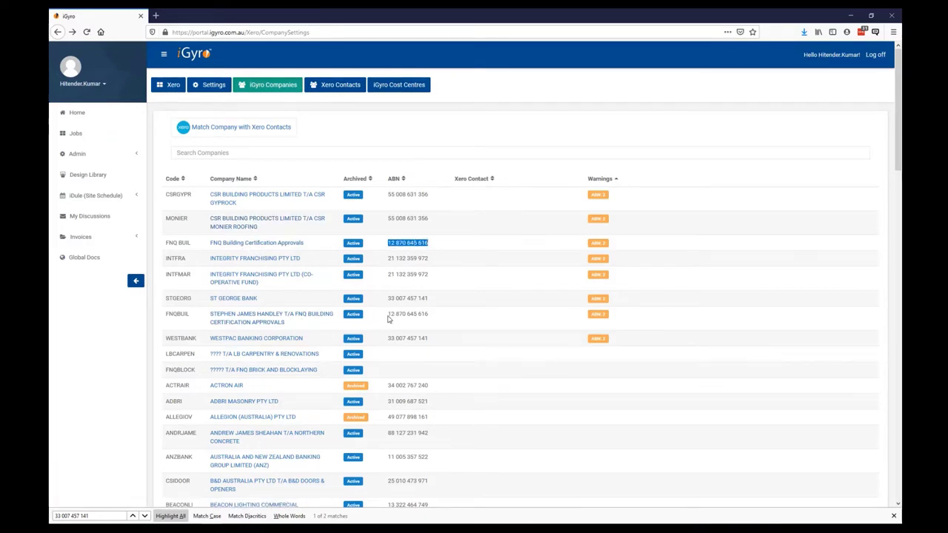
key(ctrl+f)
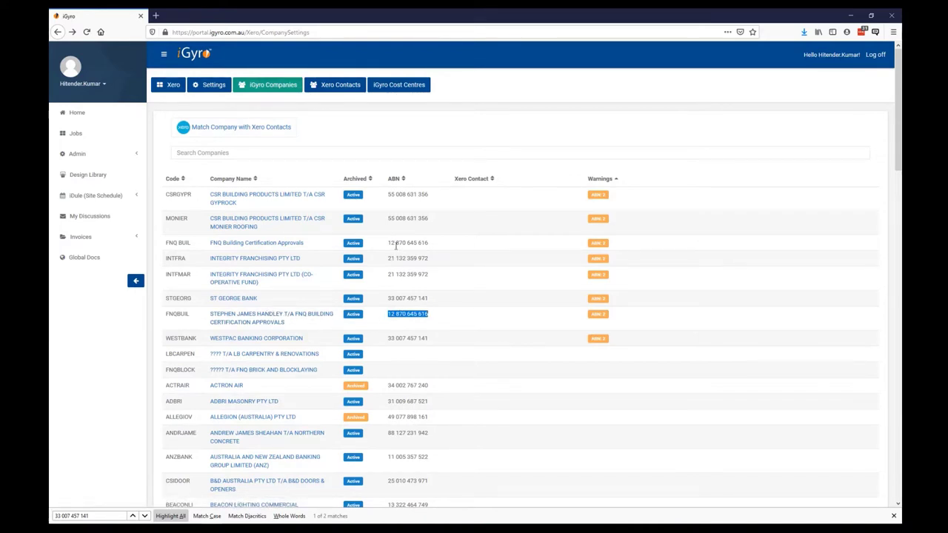
drag(391, 242, 434, 243)
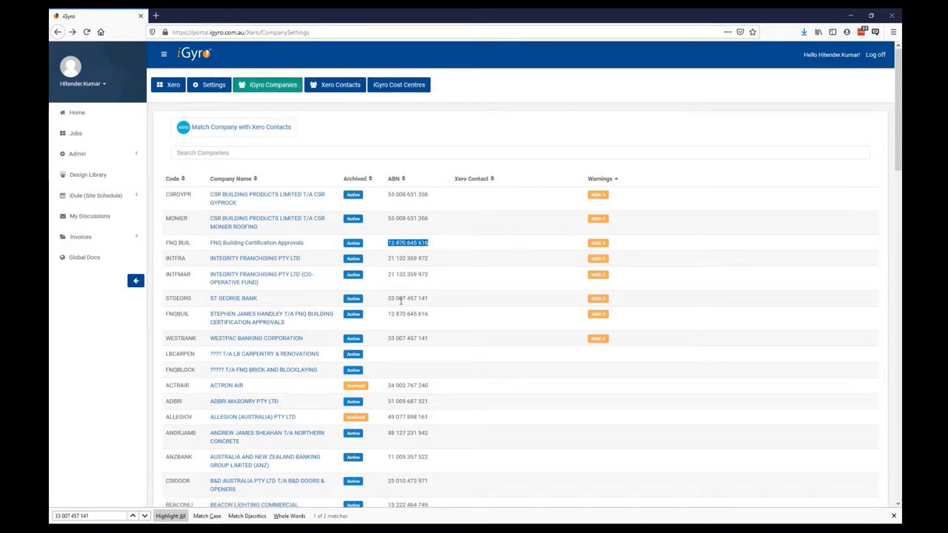
drag(389, 314, 441, 315)
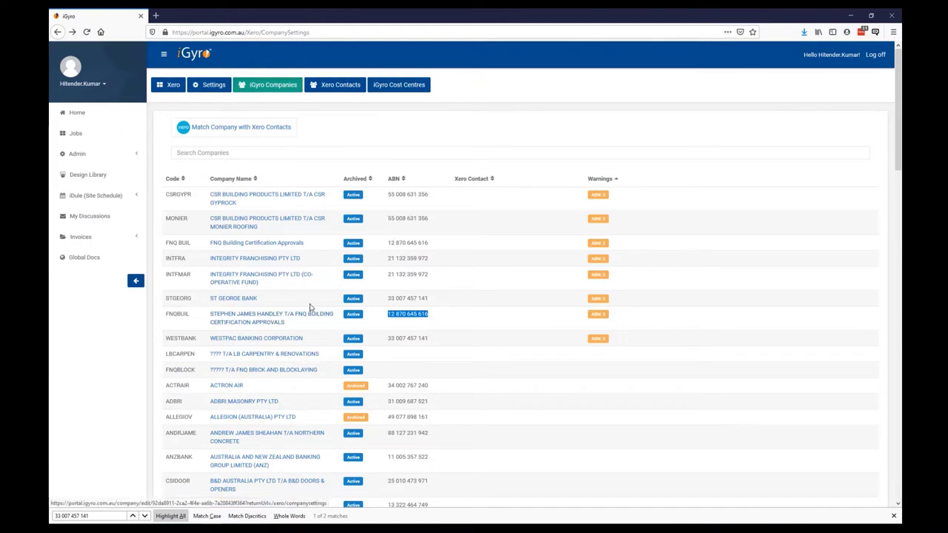
Step: Mark the FNQ Building Certification Approvals company as archived and save it
click(235, 245)
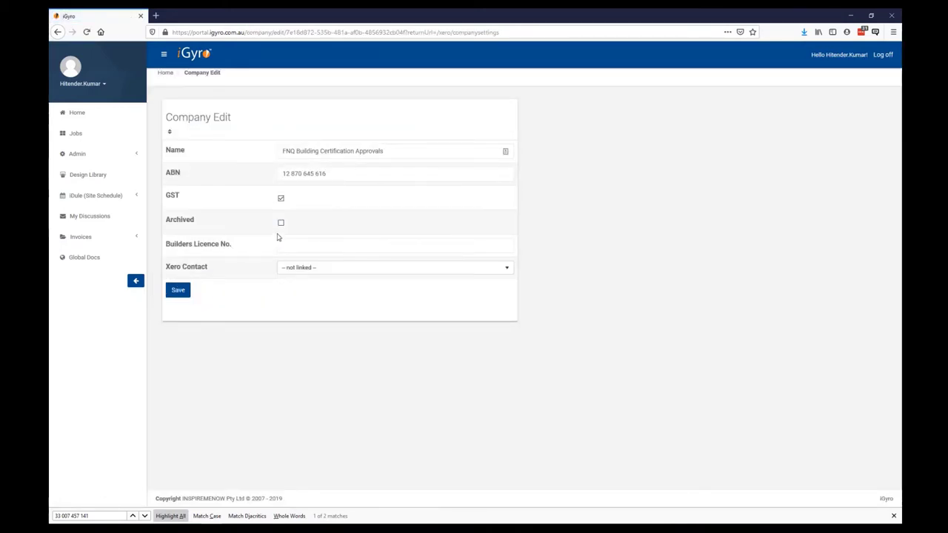
click(281, 224)
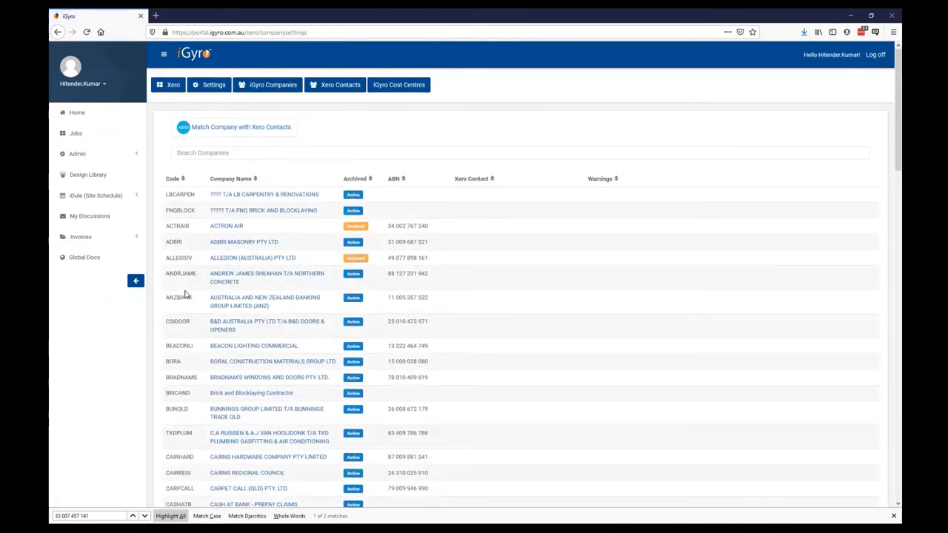
Step: Bring the companies with warnings to the front again and check the archived FNQ BUIL entry and Integrity Franchising Pty Ltd's ABN
click(600, 180)
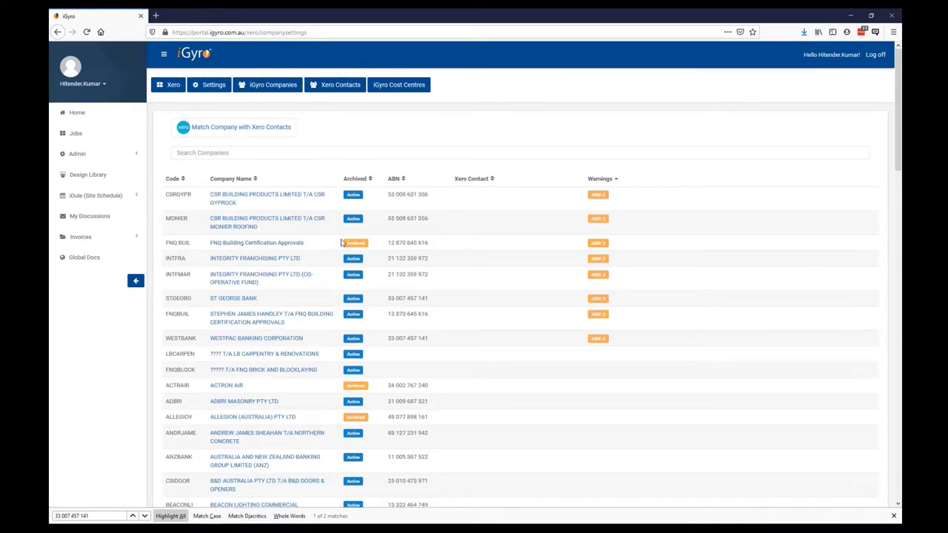
drag(177, 241, 434, 247)
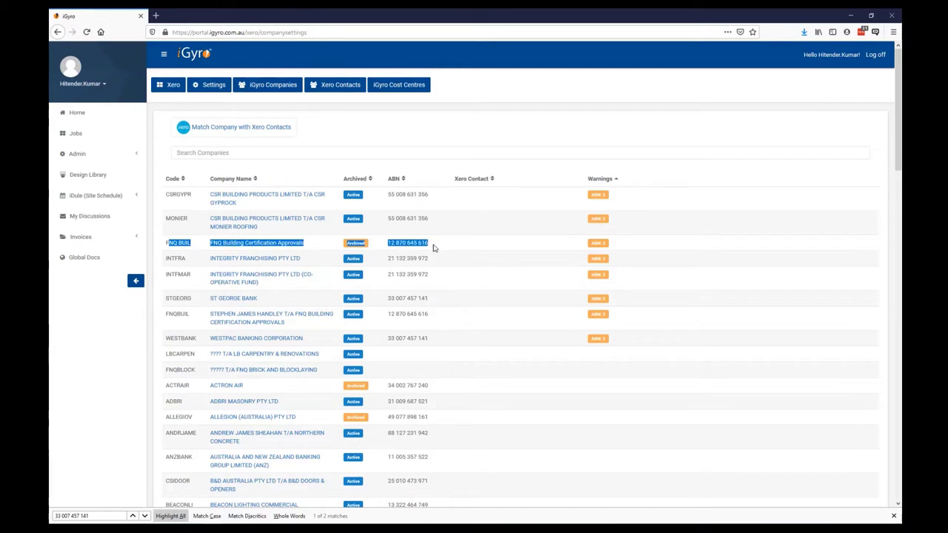
click(397, 265)
double_click(400, 259)
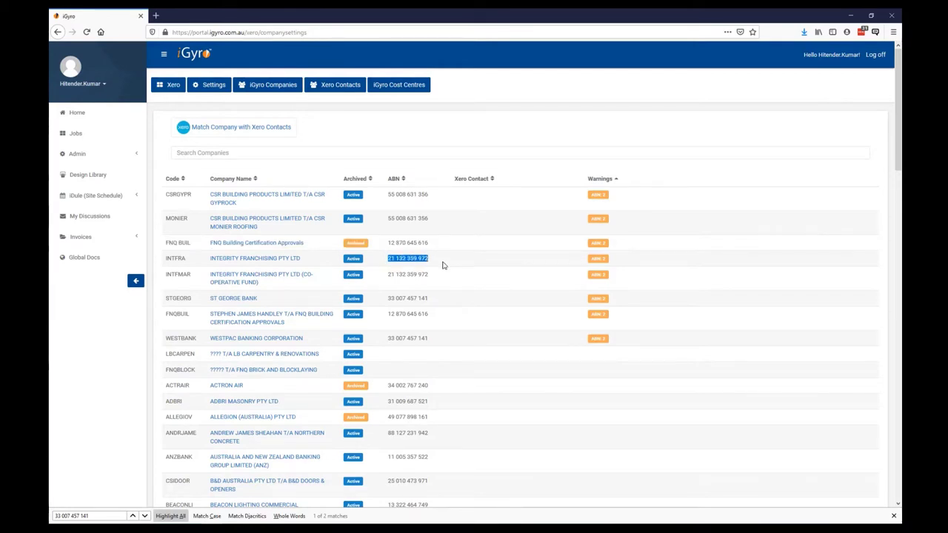
Step: Compare the ABNs of the two Integrity Franchising entries, and those of St George Bank and Westpac Banking Corporation
click(400, 261)
drag(391, 258, 431, 277)
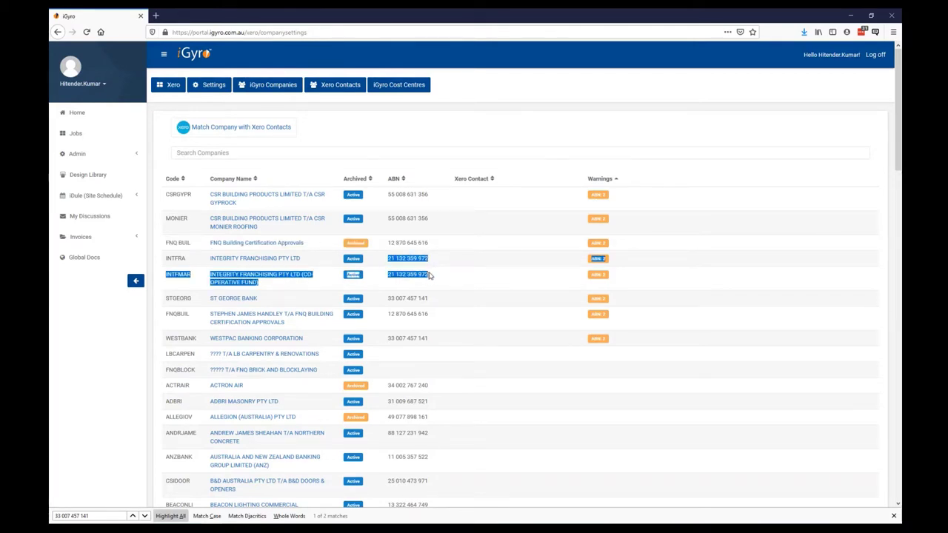
click(442, 276)
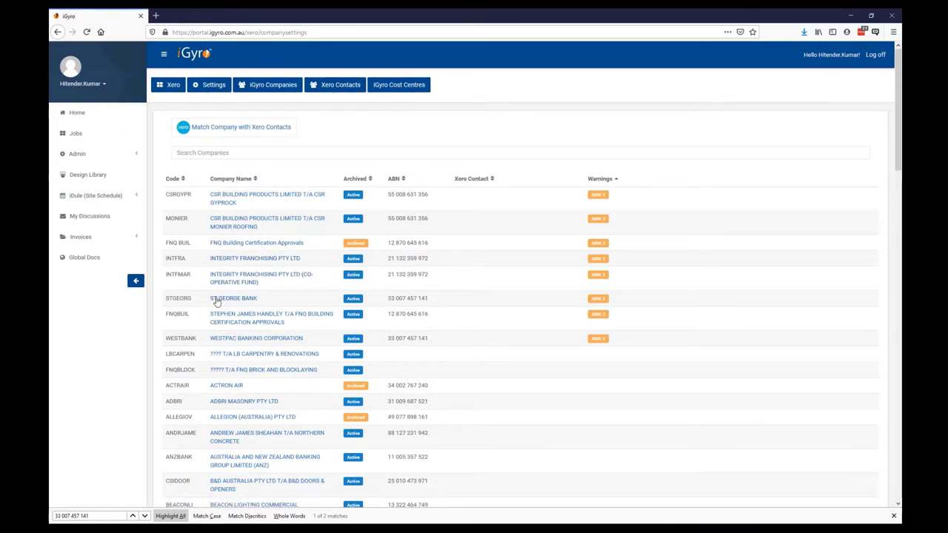
drag(168, 298, 264, 302)
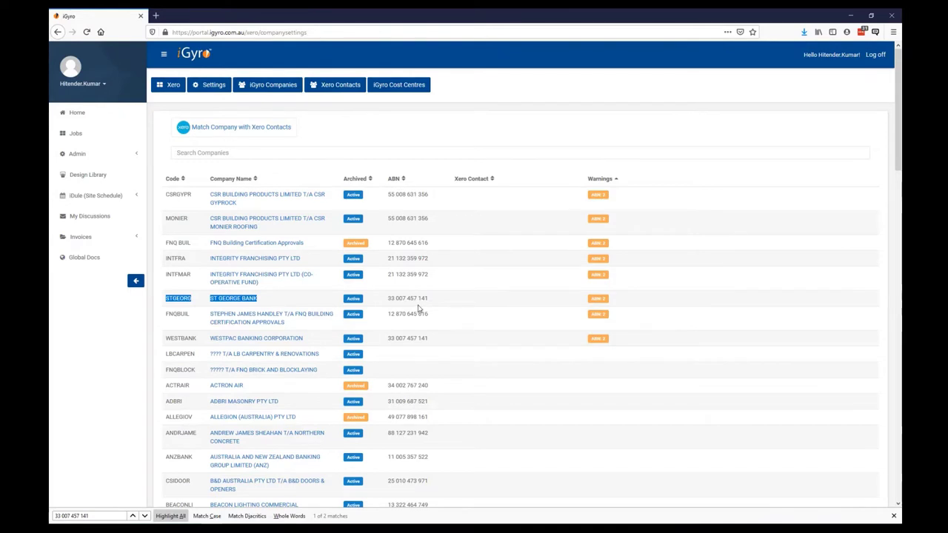
drag(169, 339, 437, 344)
click(444, 343)
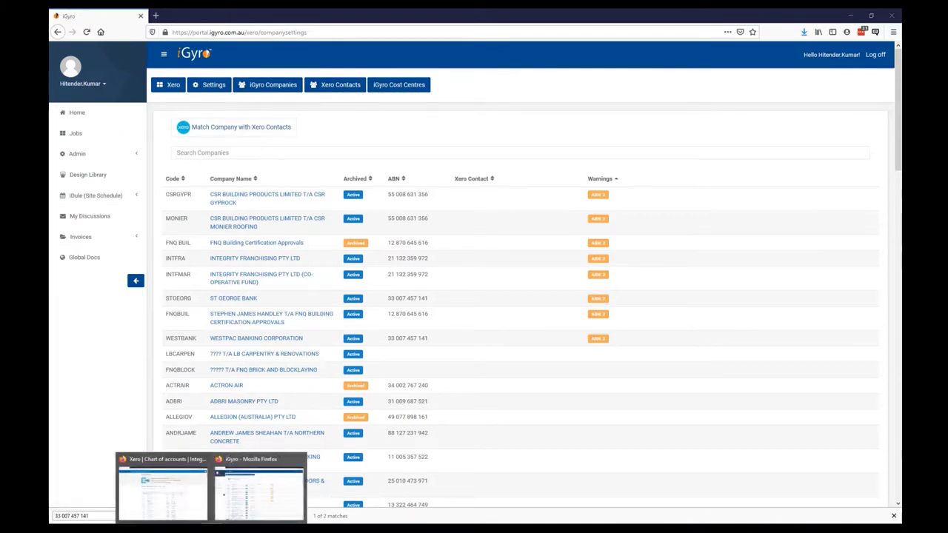
Step: Switch to Xero, check all contacts and the suppliers list, and return to the iGyro companies
click(197, 481)
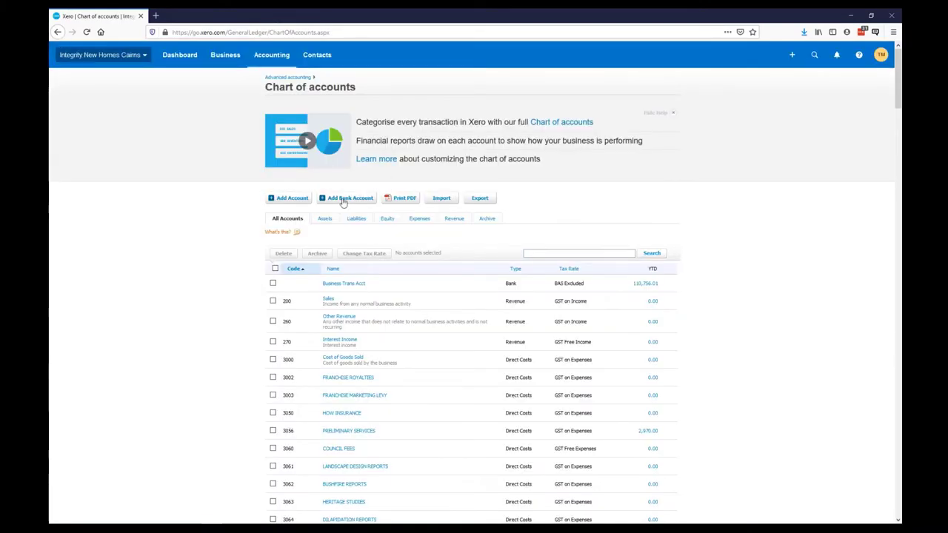
click(317, 56)
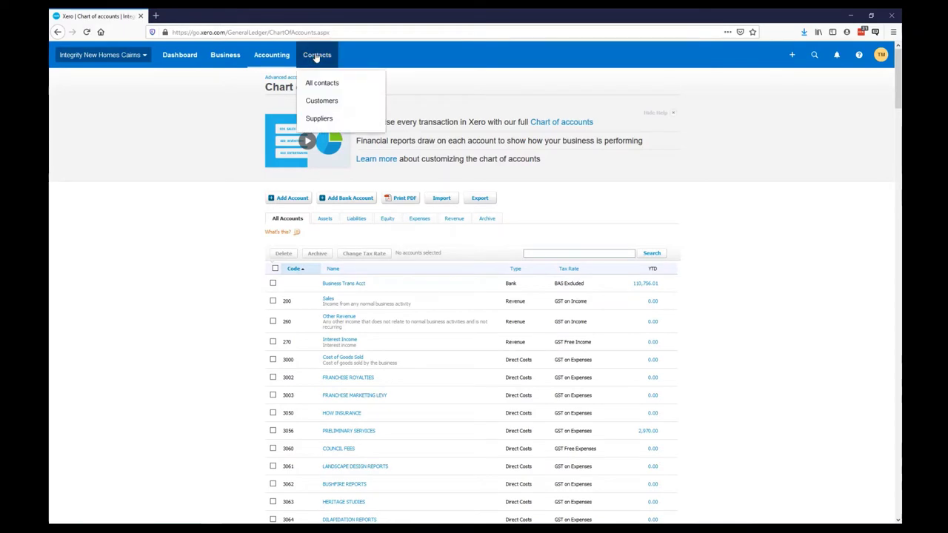
click(322, 85)
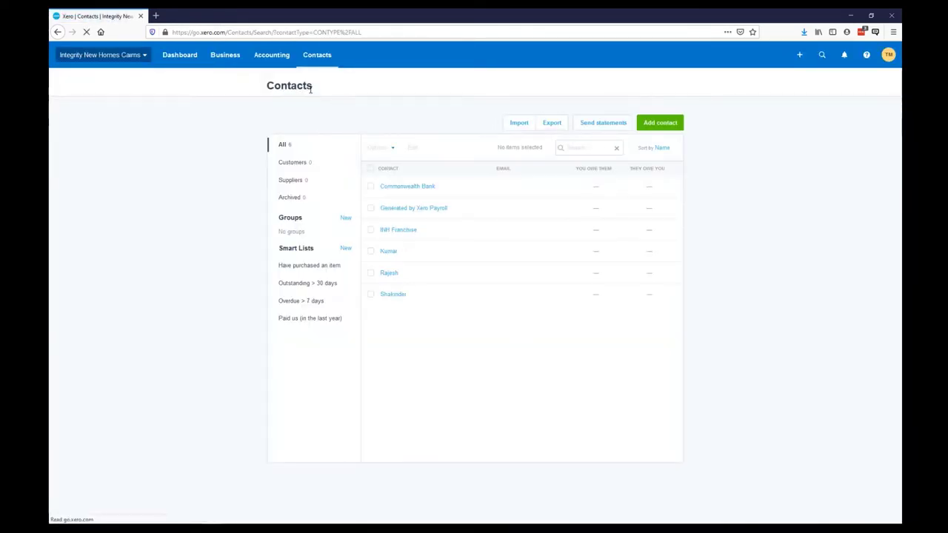
click(293, 182)
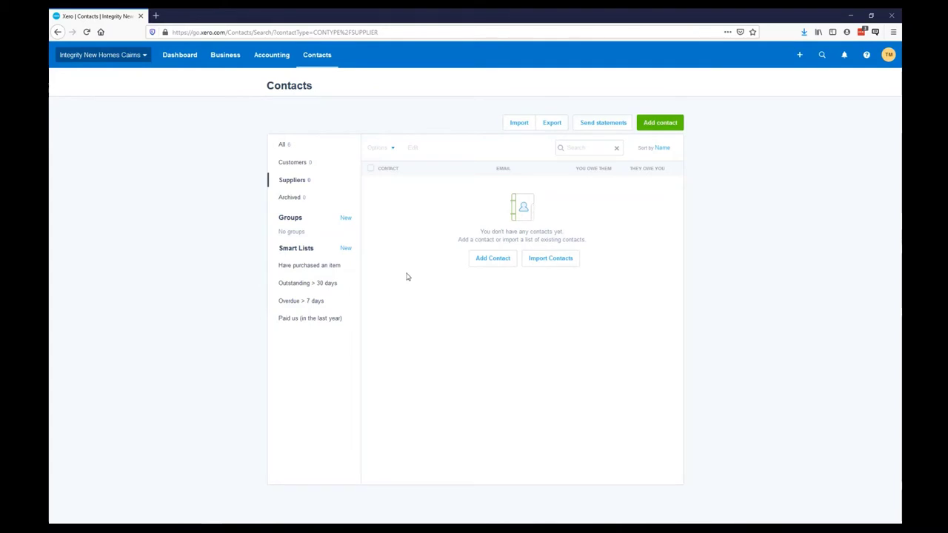
click(852, 17)
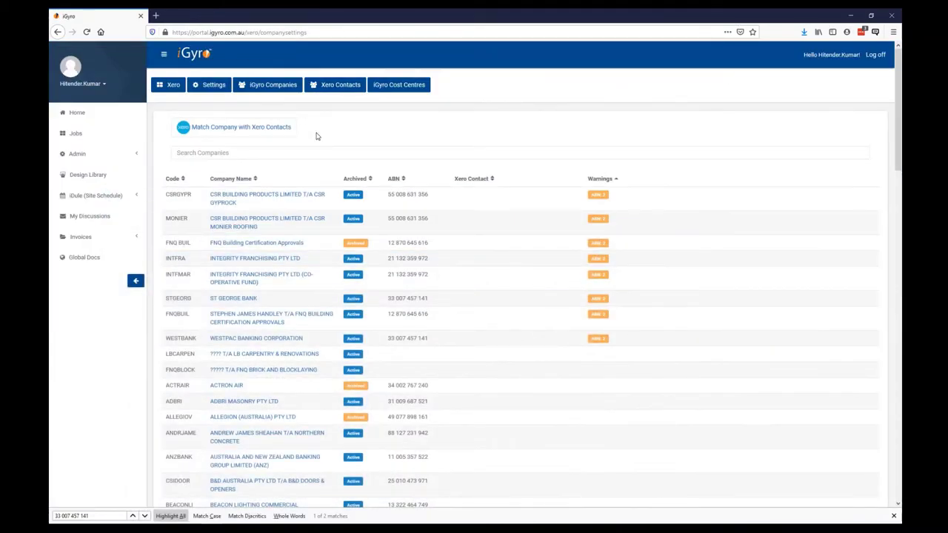
Step: Match the iGyro companies with the Xero contacts and look through the refreshed company list
click(251, 135)
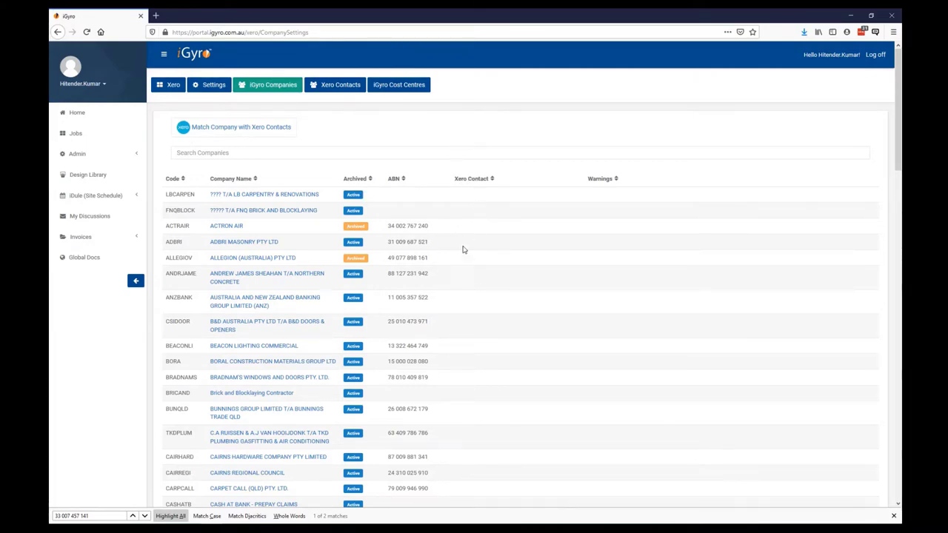
scroll(465, 248, down, 15)
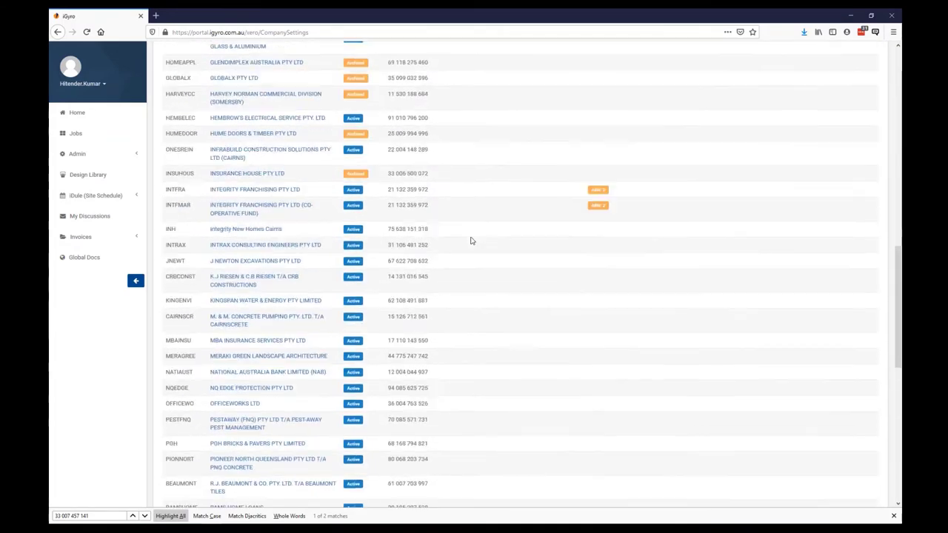
scroll(470, 241, up, 15)
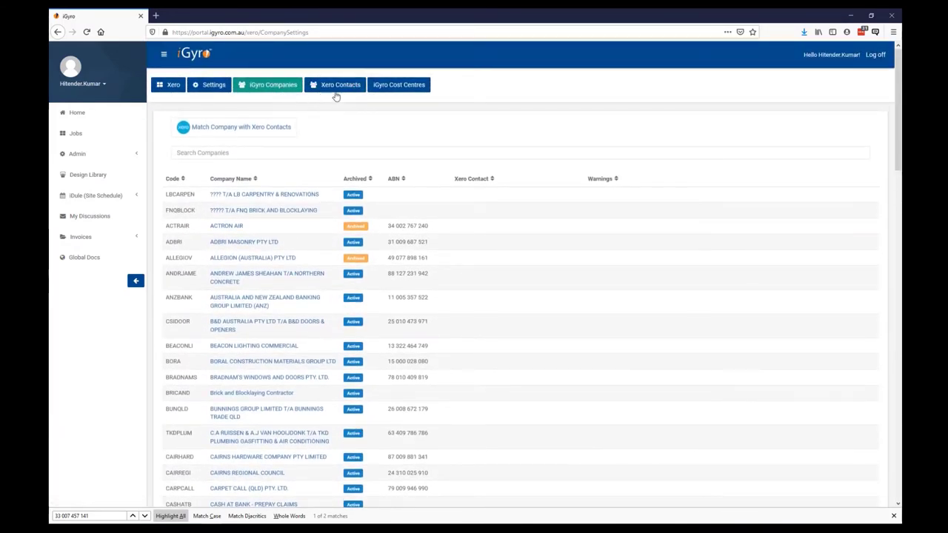
Step: Check the Xero contacts due for creation in iGyro, and examine the company ABNs used for matching
click(342, 89)
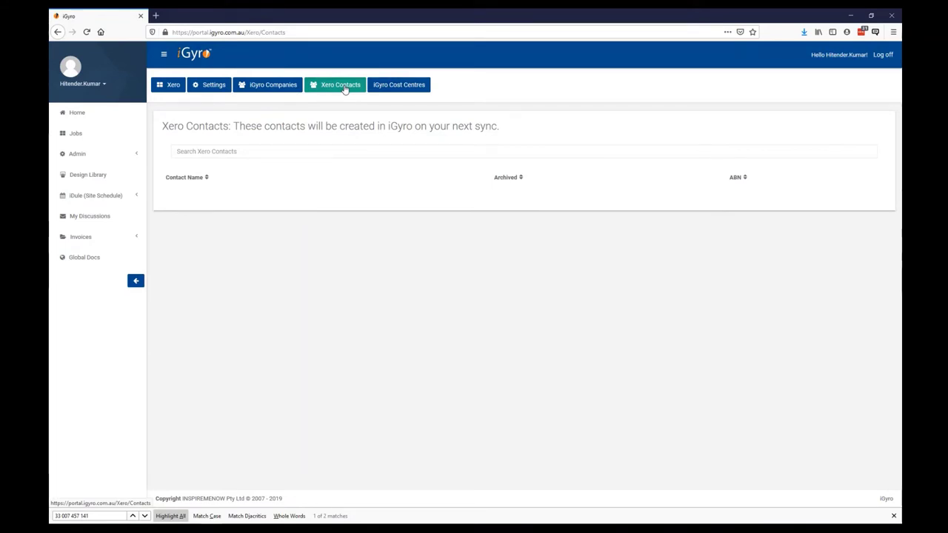
click(280, 90)
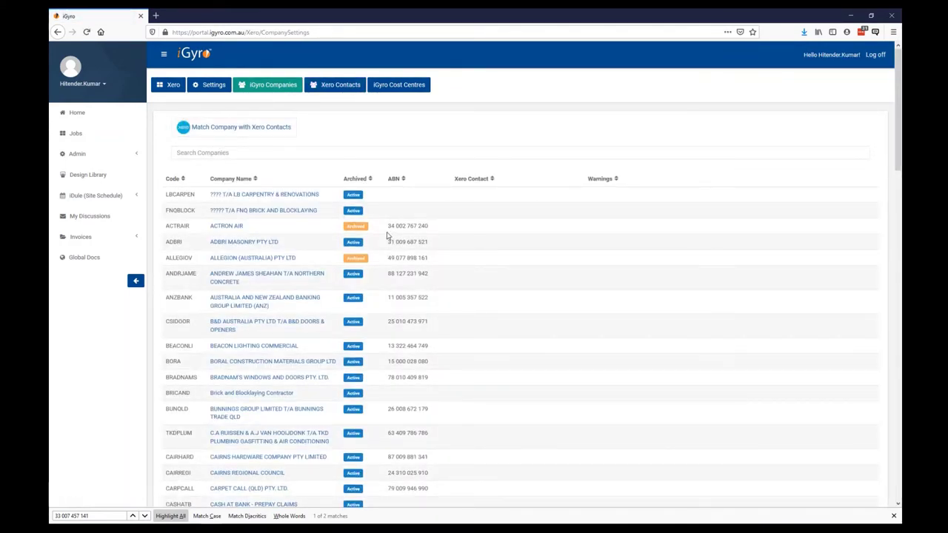
drag(387, 226, 437, 246)
click(353, 86)
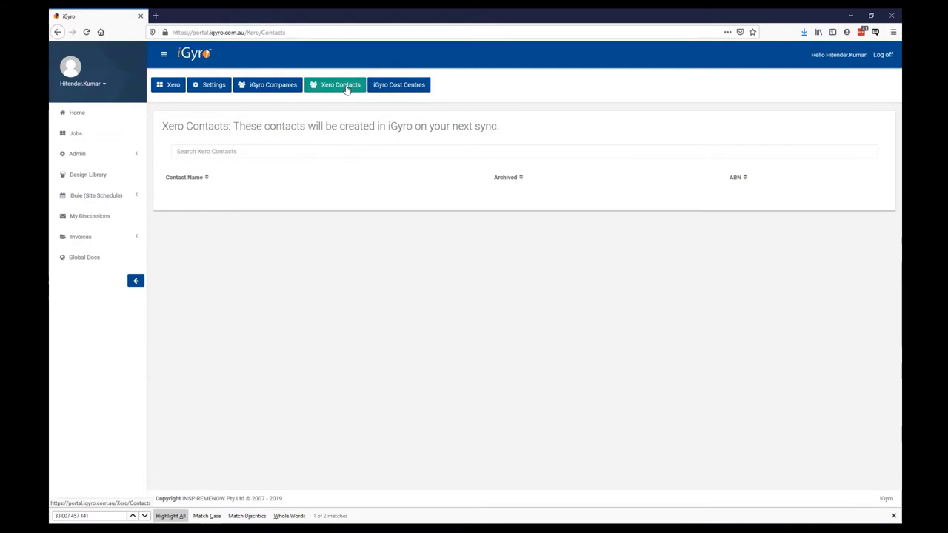
Step: Open the iGyro cost centres and inspect the Xero account choices for PROPERTY PROTECTION without changing its mapping
click(407, 91)
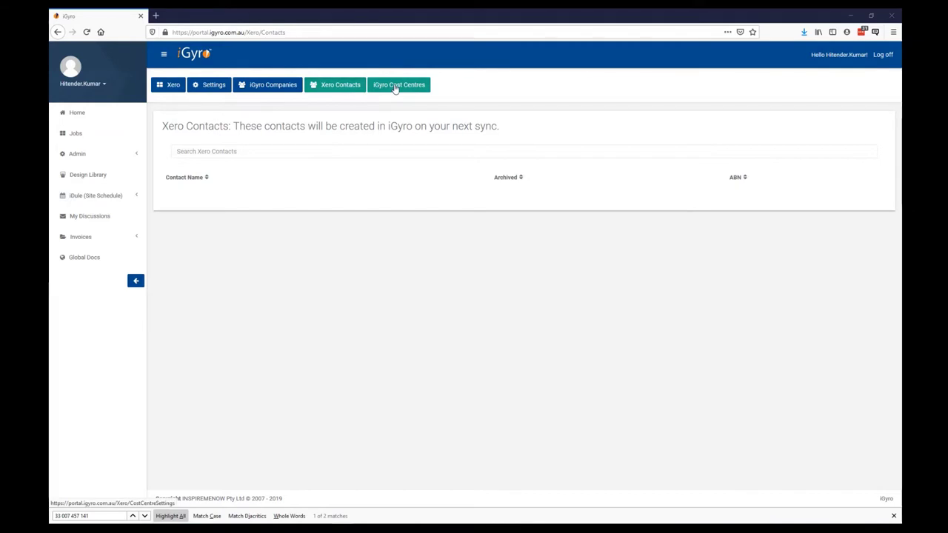
click(400, 91)
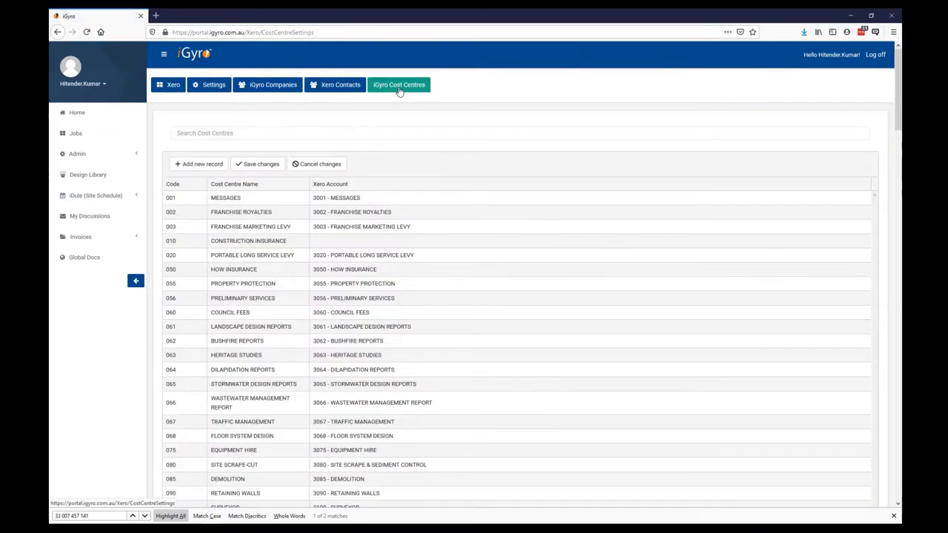
click(360, 285)
click(363, 286)
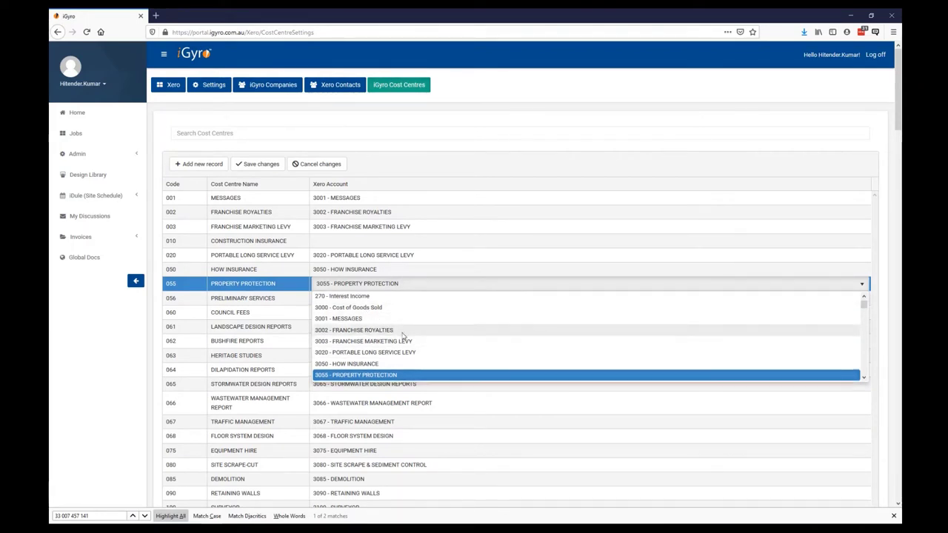
scroll(399, 345, down, 3)
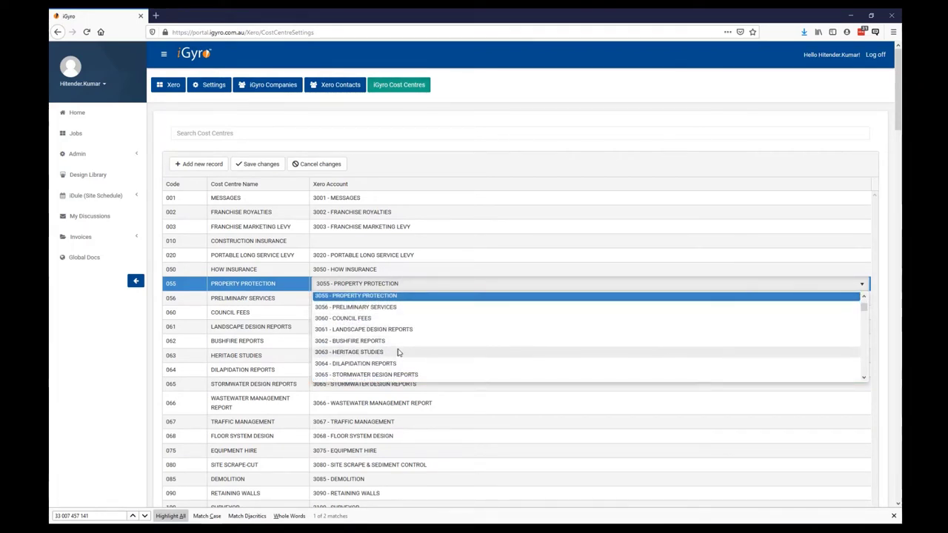
key(Escape)
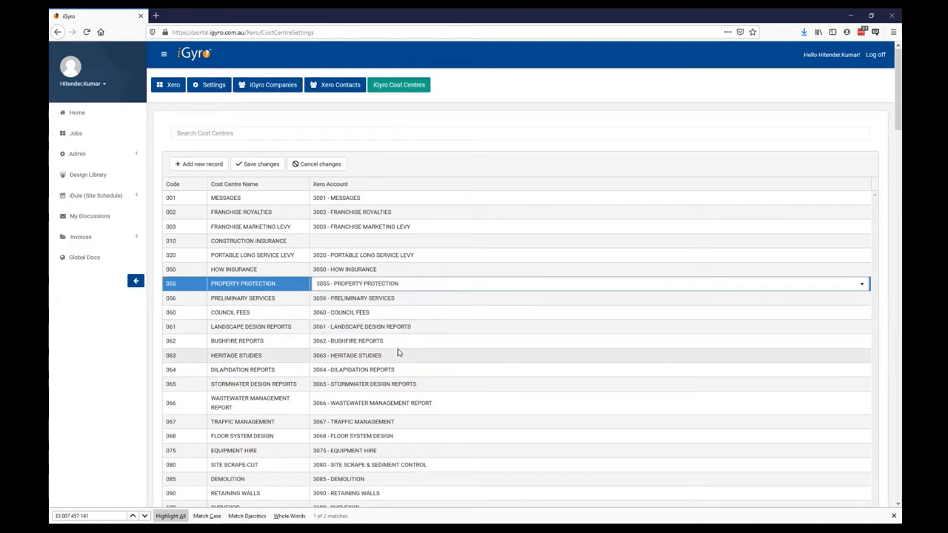
Step: Select the unmapped CONSTRUCTION INSURANCE cost centre, then switch to Xero and open its chart of accounts
click(262, 255)
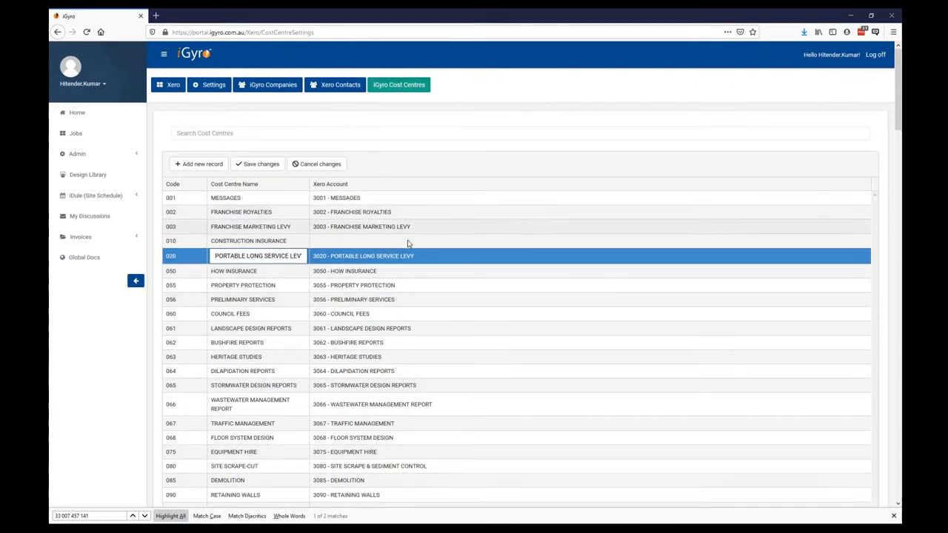
click(315, 243)
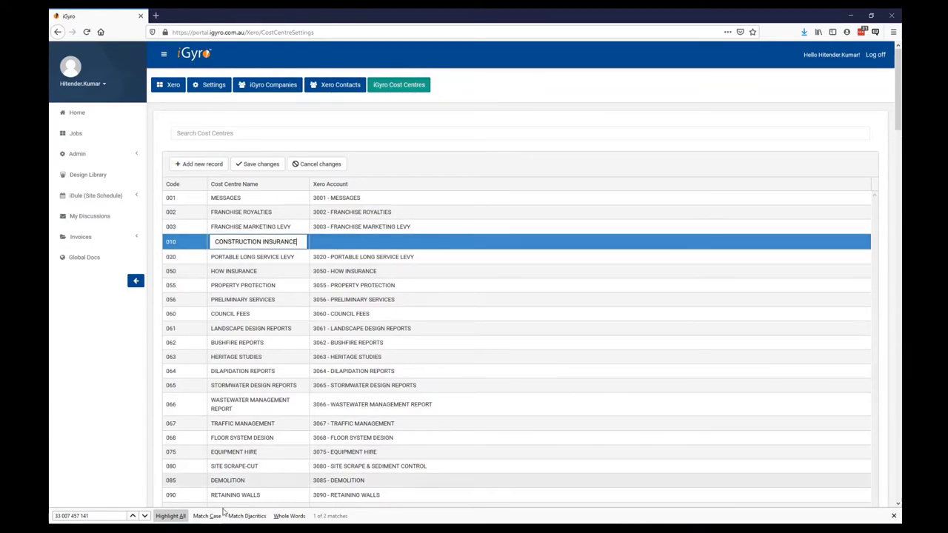
mouse_move(211, 527)
click(190, 492)
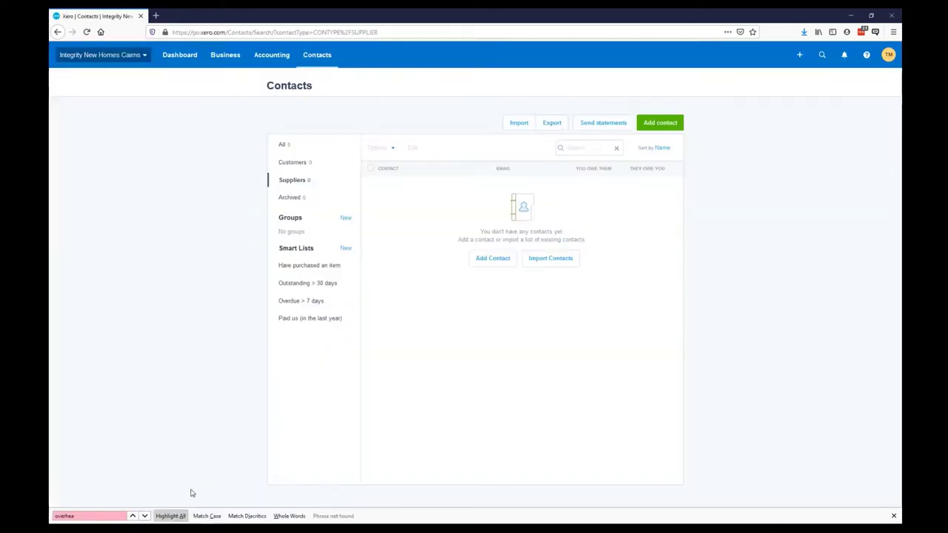
click(267, 59)
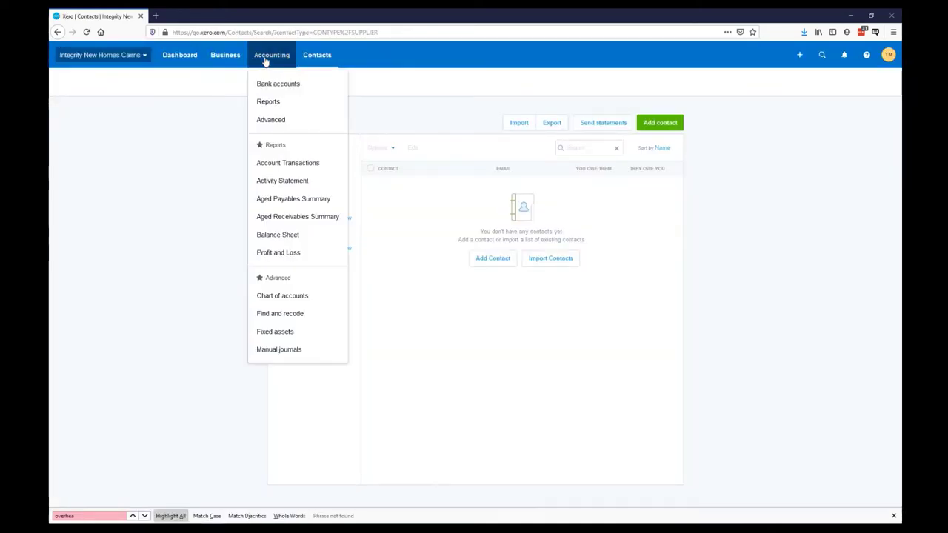
click(300, 296)
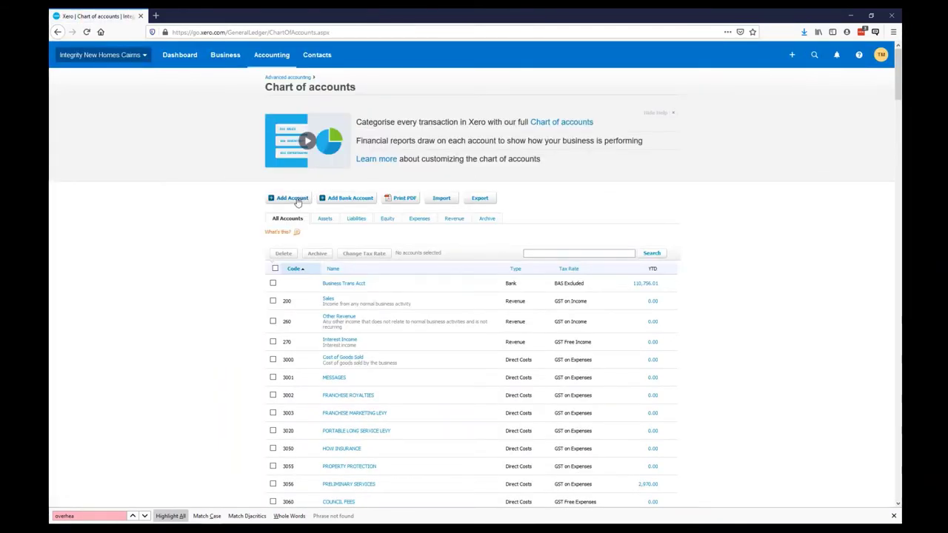
Step: Start a new Direct Costs account with code 3010, keeping the iGyro cost centre list visible alongside
click(293, 199)
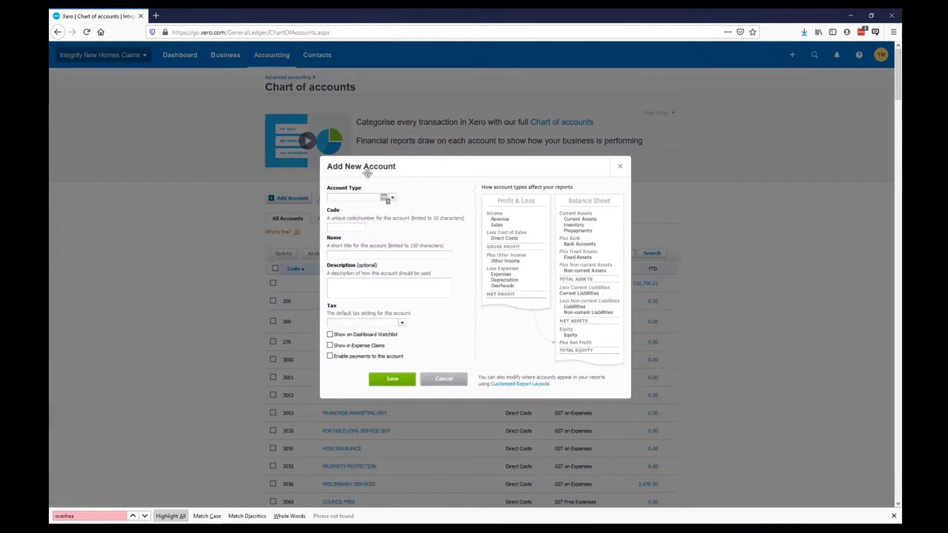
click(350, 198)
text(dir)
click(346, 211)
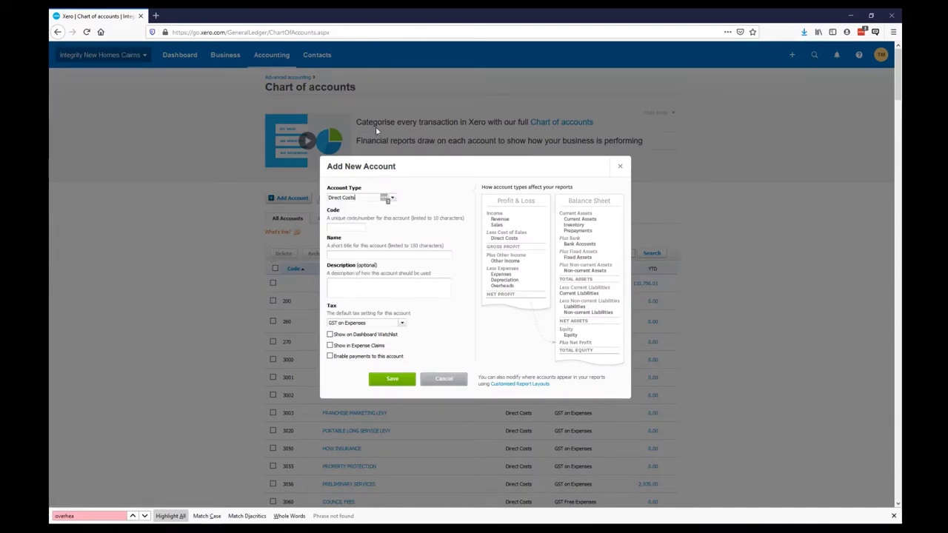
double_click(365, 18)
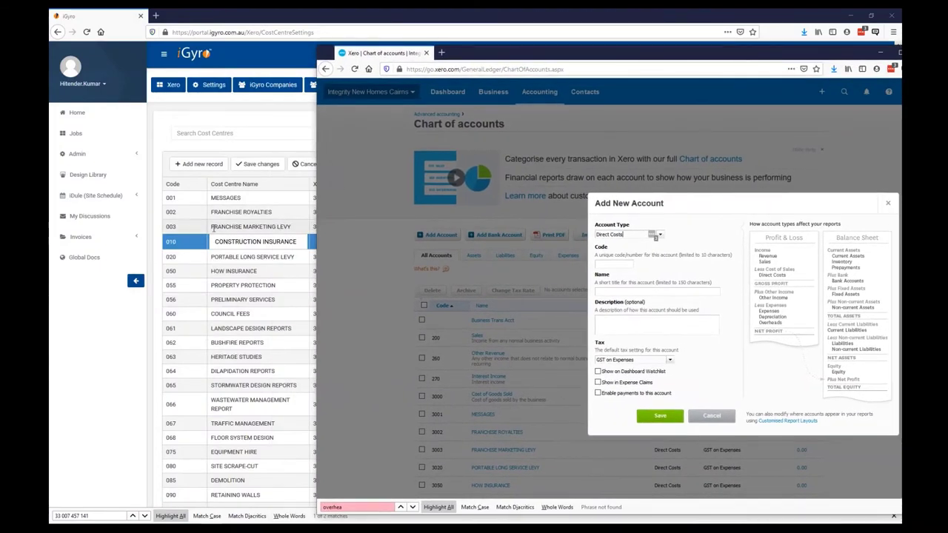
click(620, 264)
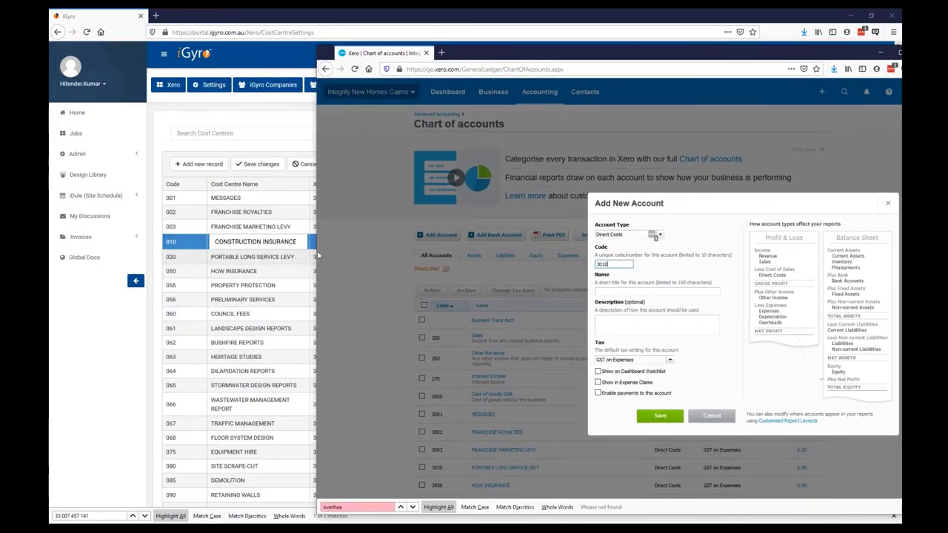
Step: Name the new account CONSTRUCTION INSURANCE, show it in expense claims and save it
click(615, 291)
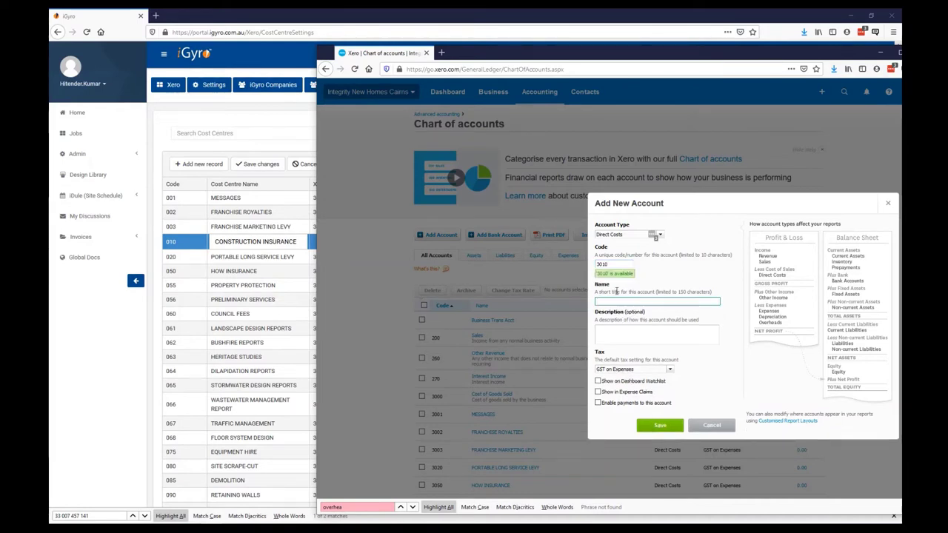
text(CONSTRUCTION )
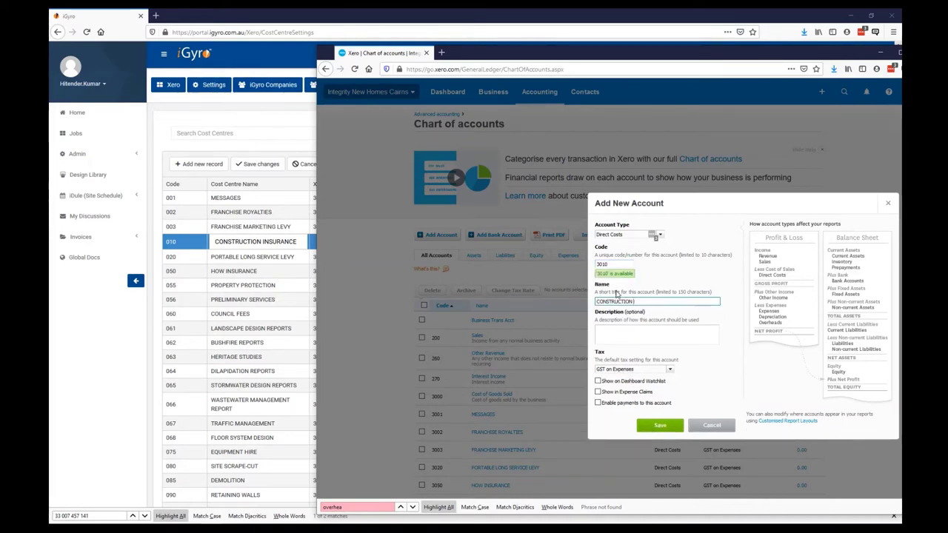
text(INSURANCE)
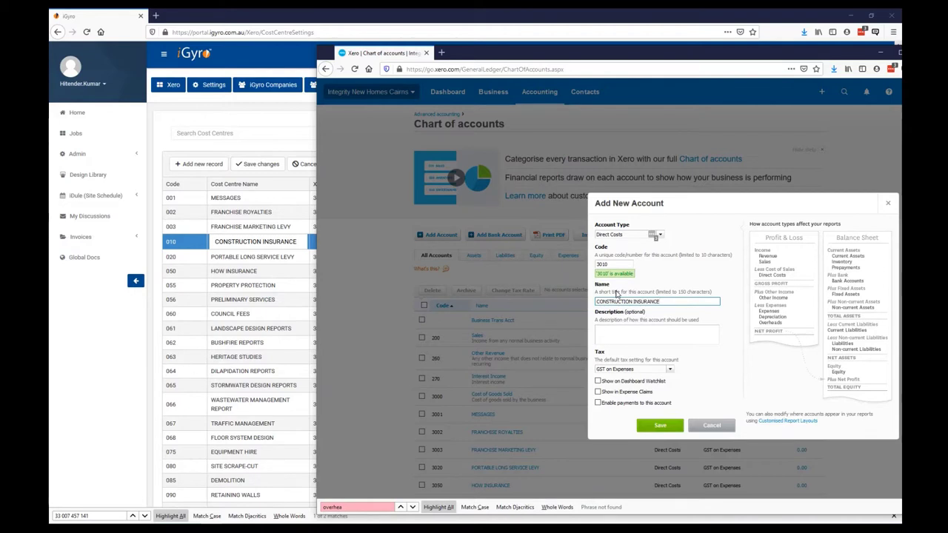
click(613, 393)
click(609, 403)
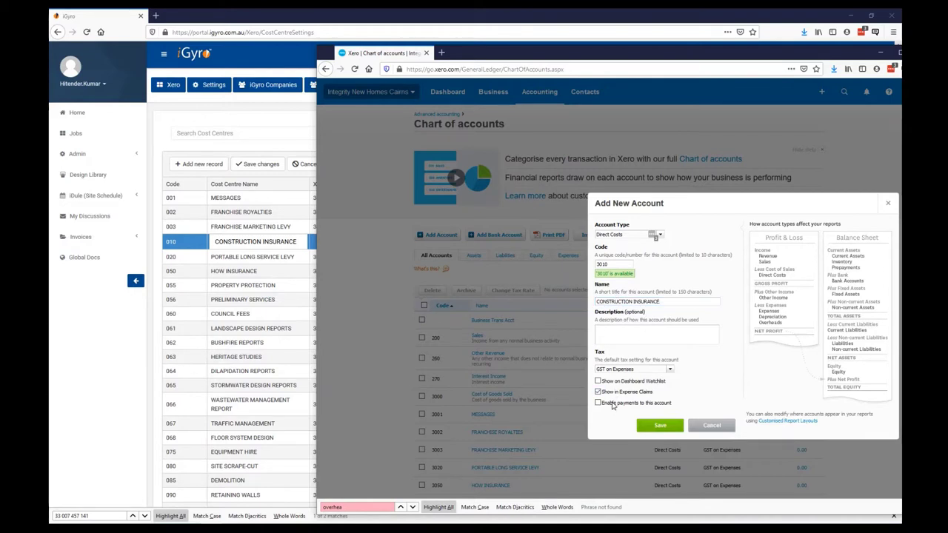
click(660, 426)
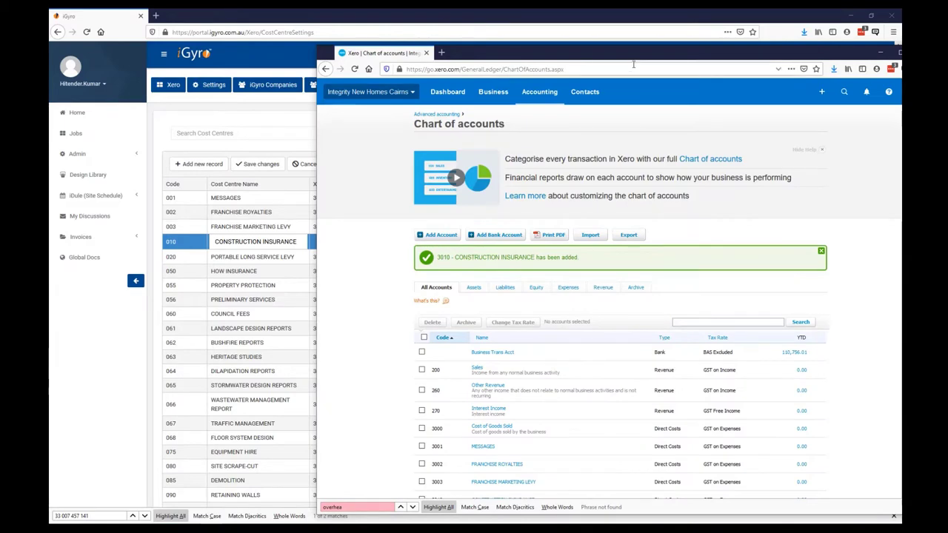
drag(633, 54, 553, 39)
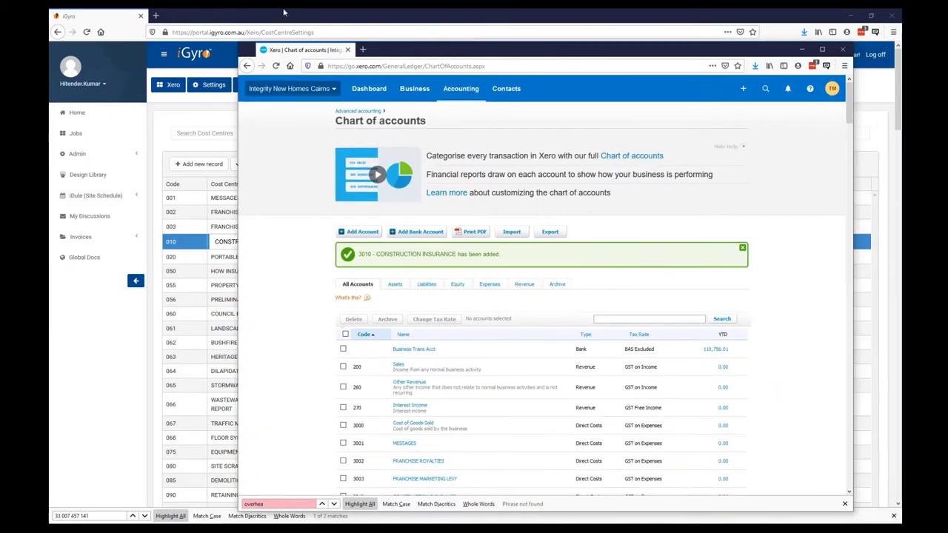
Step: Switch back to the iGyro portal, reload the cost centre list and start a Xero sync
click(267, 14)
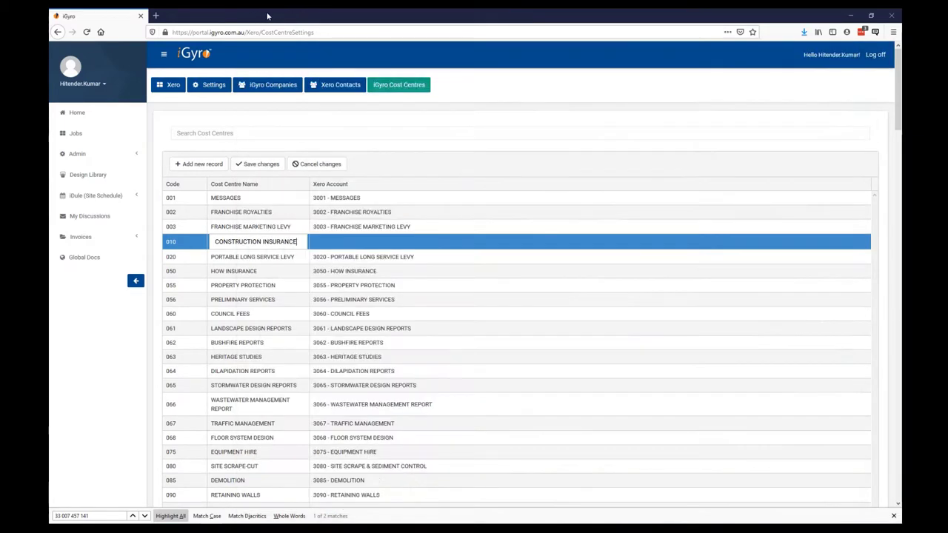
click(398, 121)
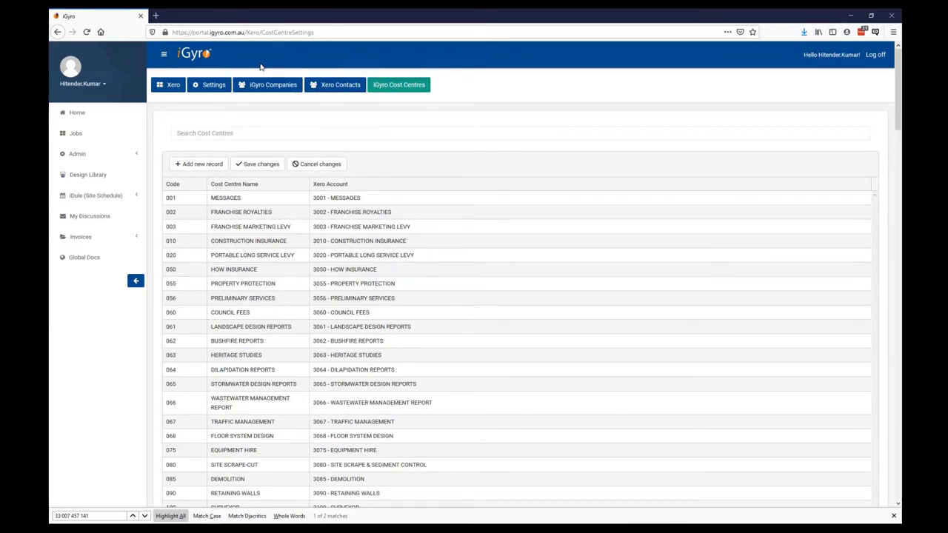
click(171, 86)
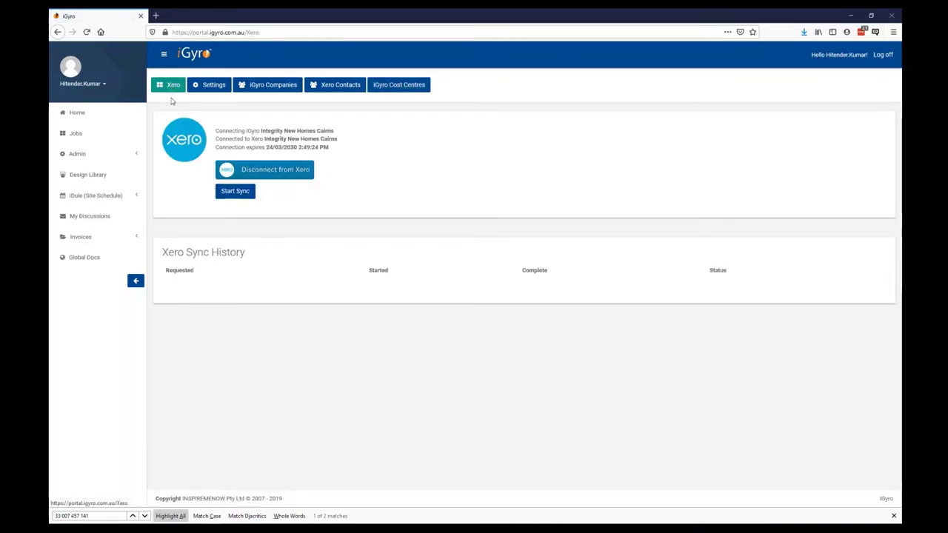
click(235, 194)
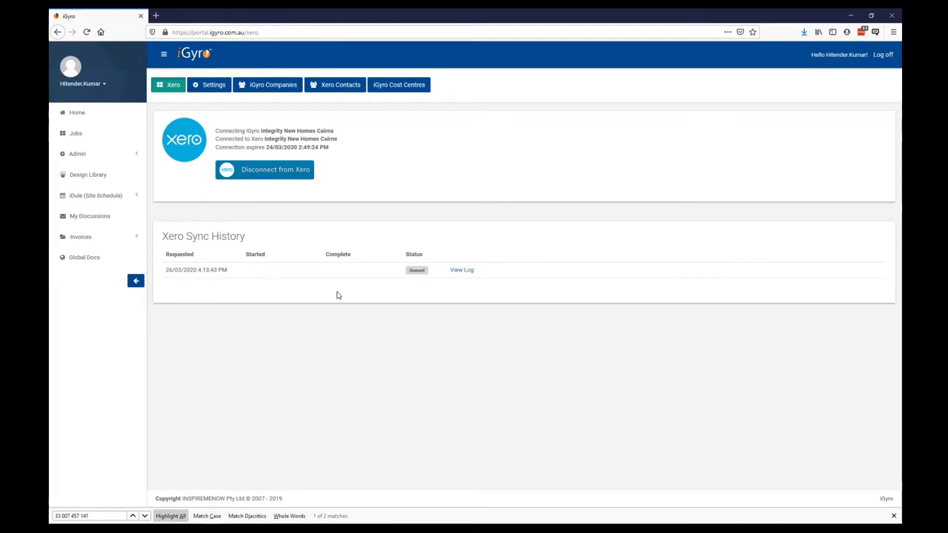
Step: Refresh the sync history and read the sync's log from the job tracking entries through to the final entry
click(86, 32)
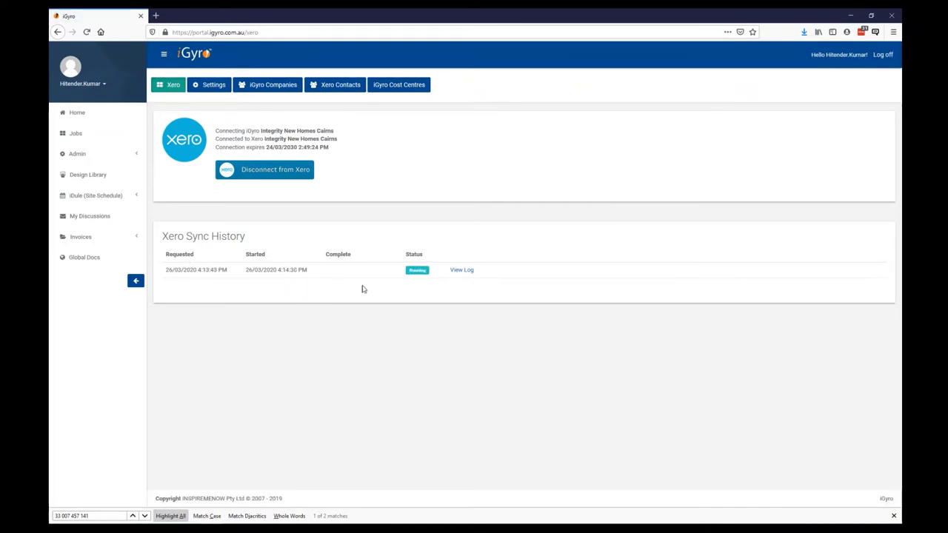
click(457, 273)
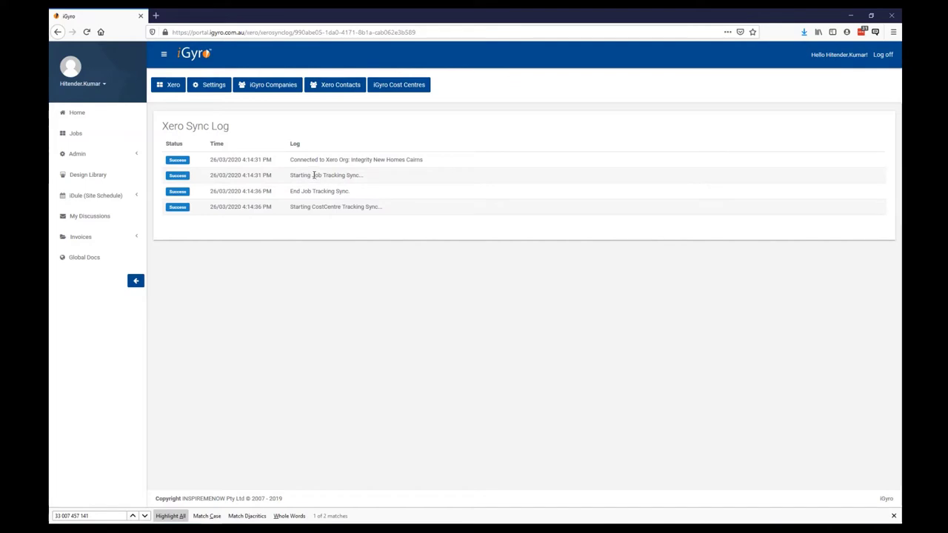
drag(312, 176, 363, 177)
click(318, 211)
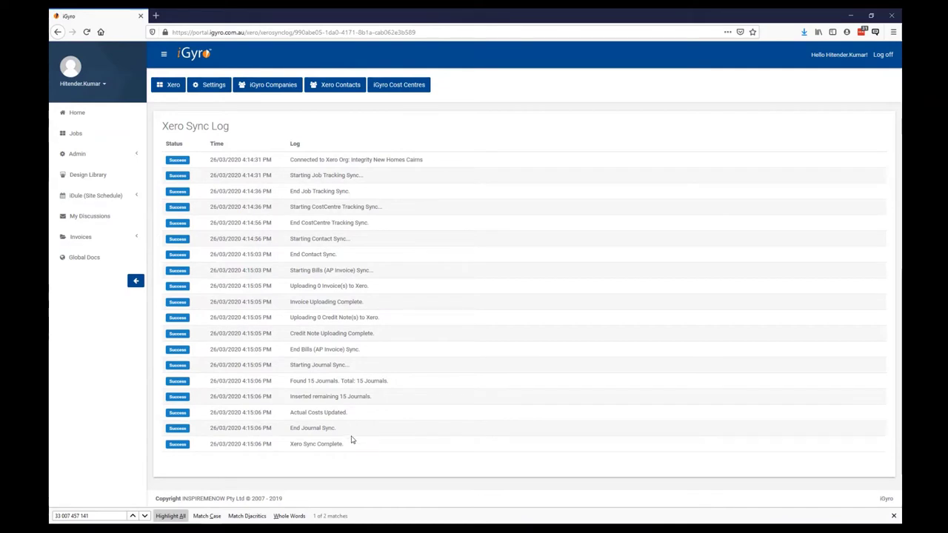
drag(289, 443, 368, 451)
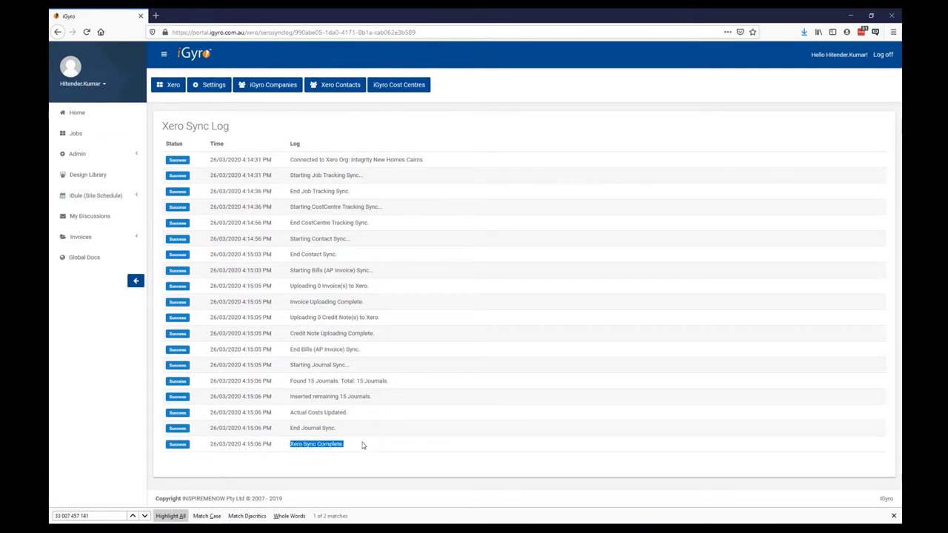
click(363, 445)
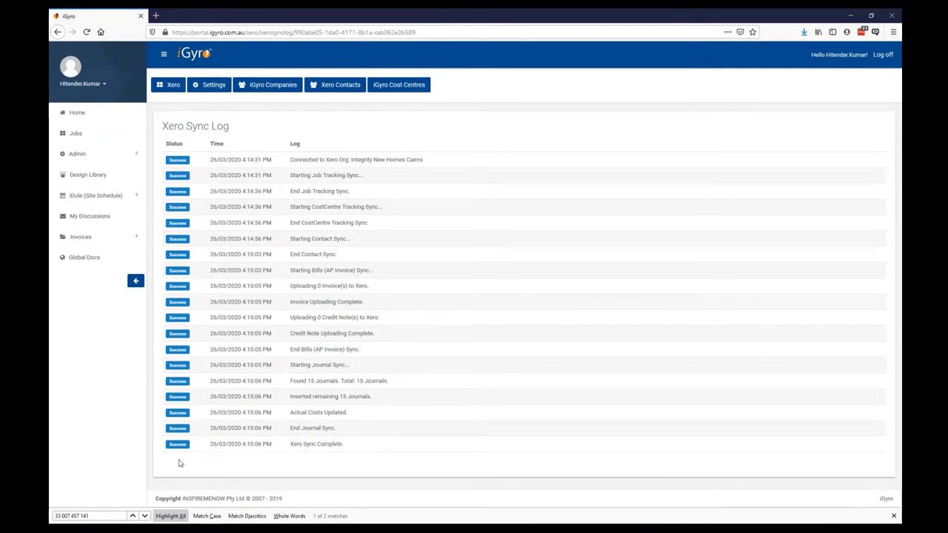
Step: Recheck the first sync's log from the Xero sync history and start another sync
click(169, 86)
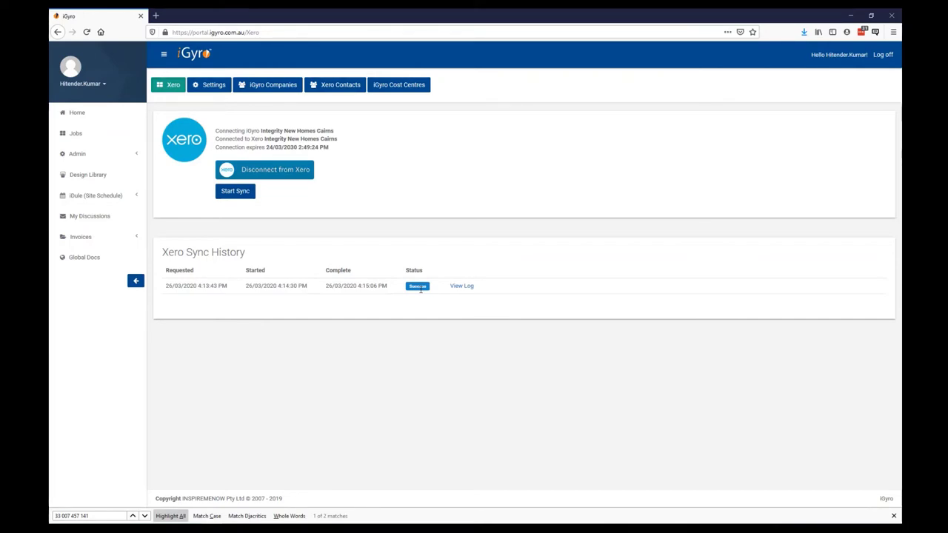
click(459, 288)
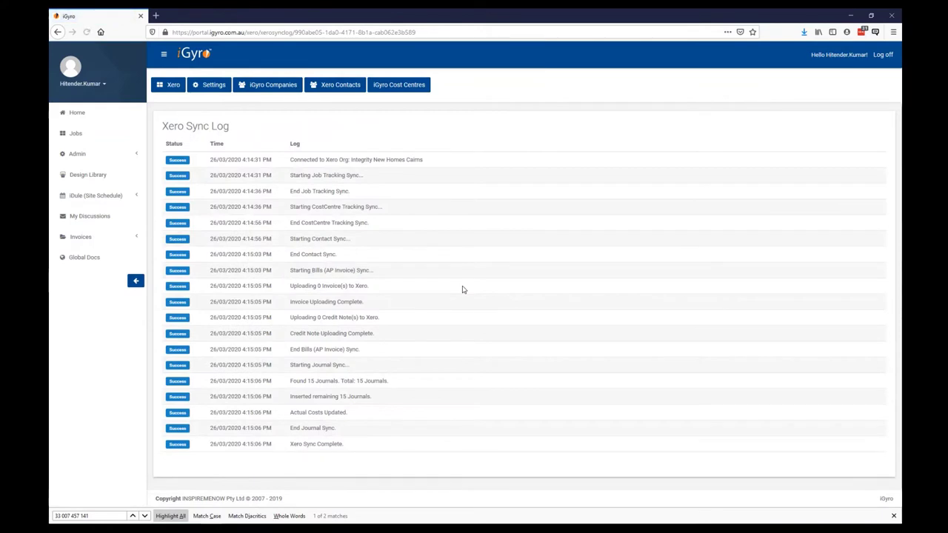
click(168, 85)
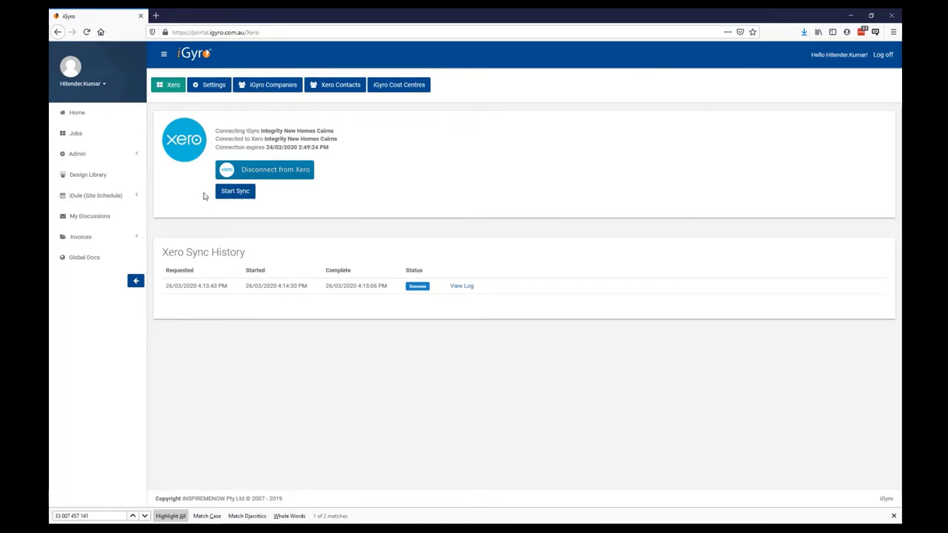
click(228, 196)
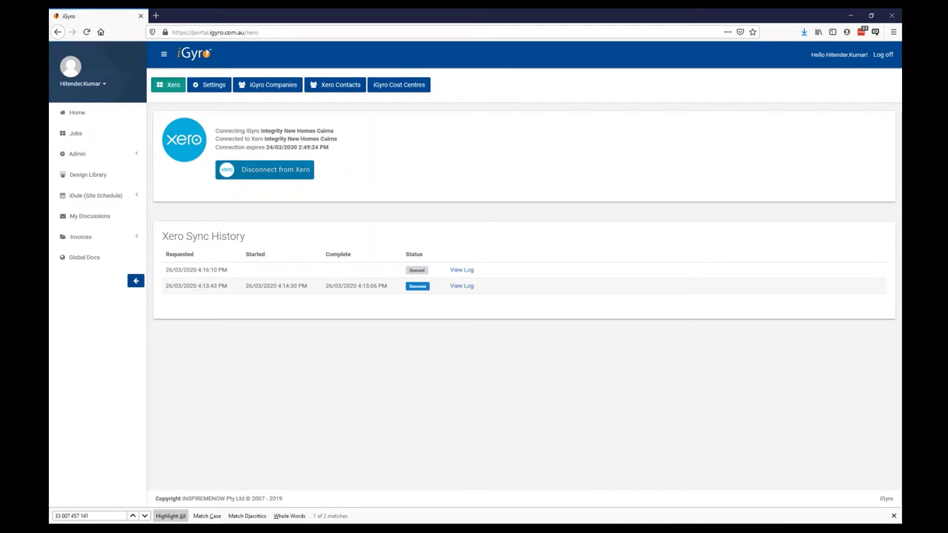
Step: Switch to Xero and examine the options under the JobNumber and CostCentre tracking categories in the advanced accounting settings
mouse_move(211, 528)
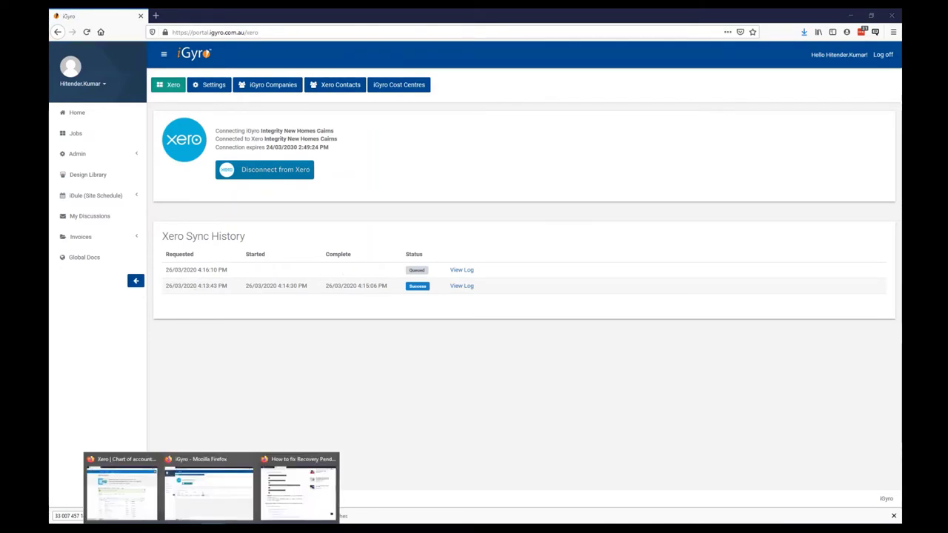
click(121, 493)
click(272, 55)
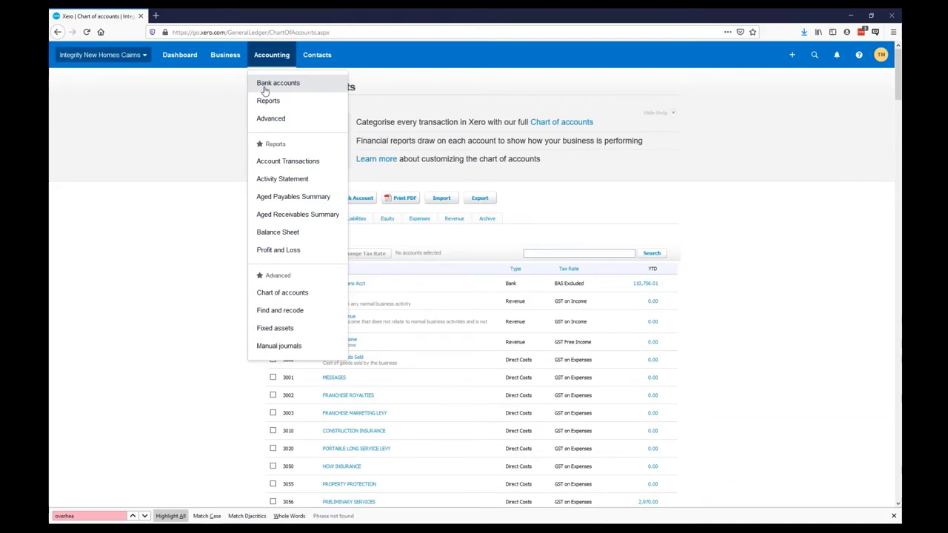
click(271, 120)
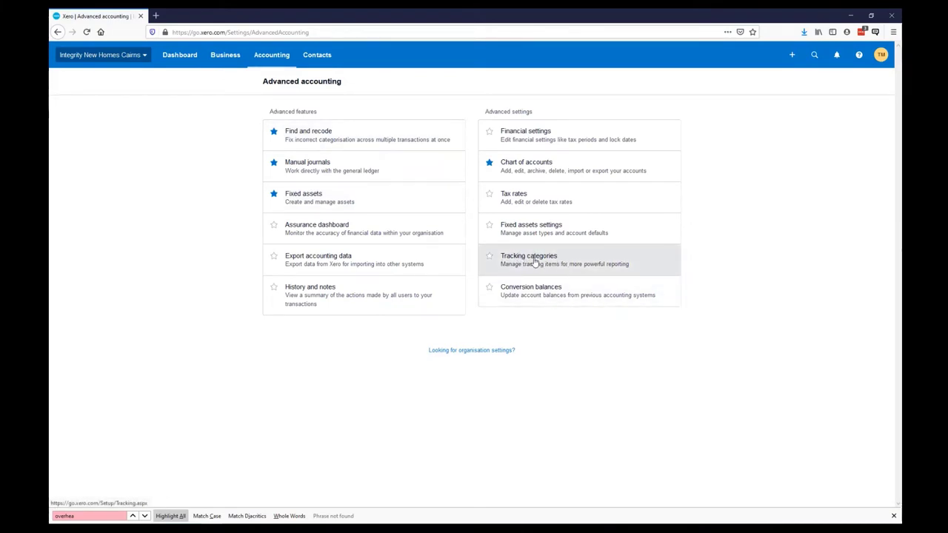
click(534, 261)
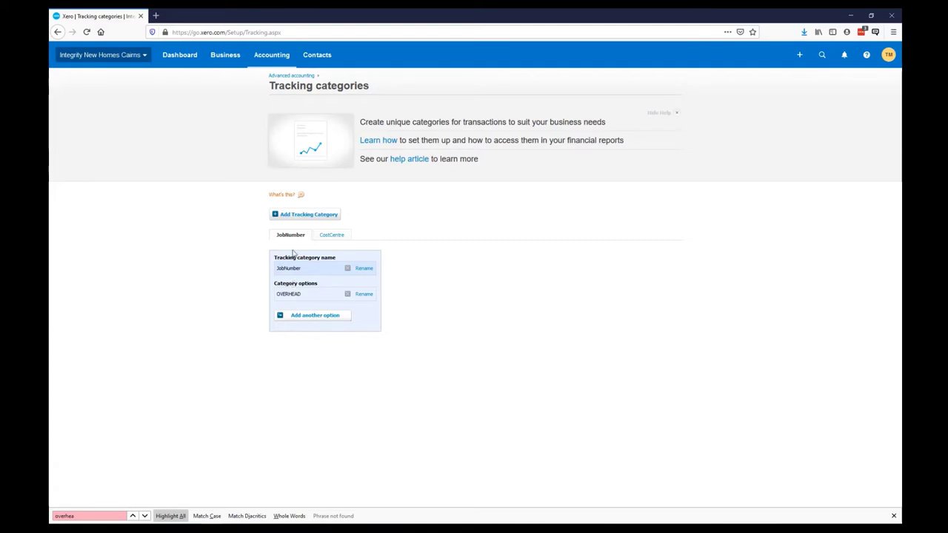
click(332, 236)
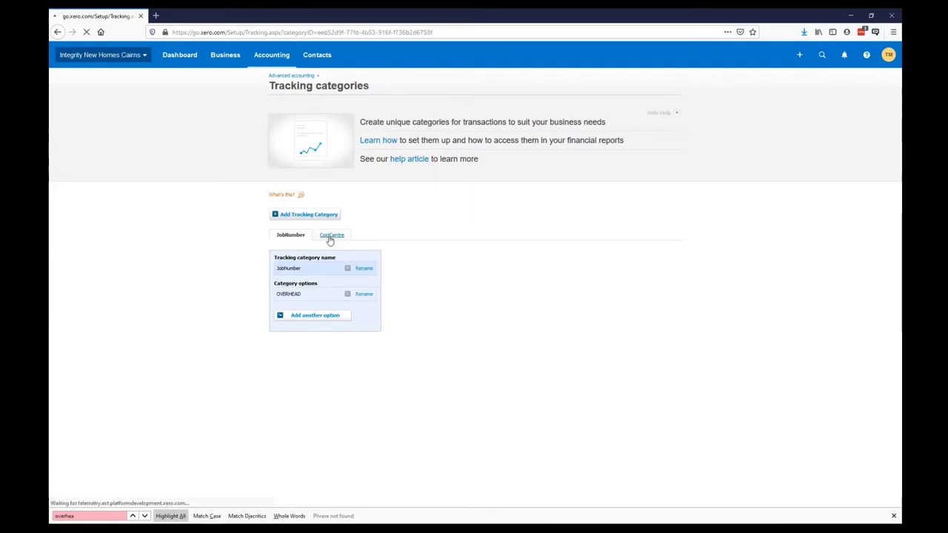
scroll(400, 272, down, 3)
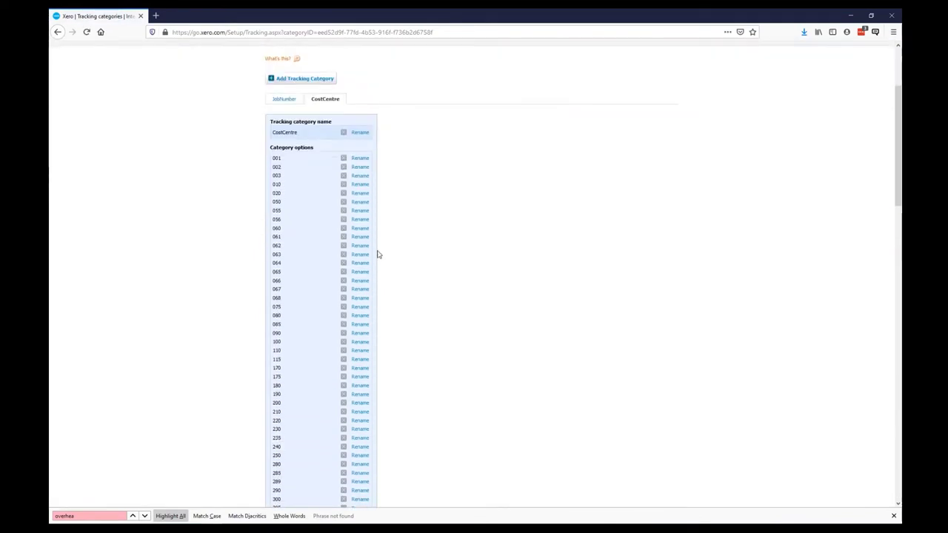
scroll(291, 225, down, 20)
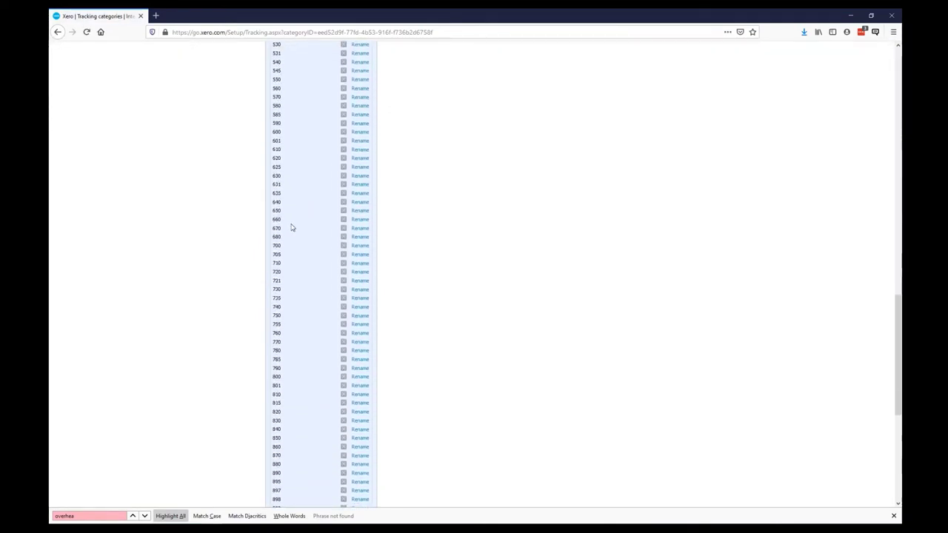
scroll(674, 300, up, 20)
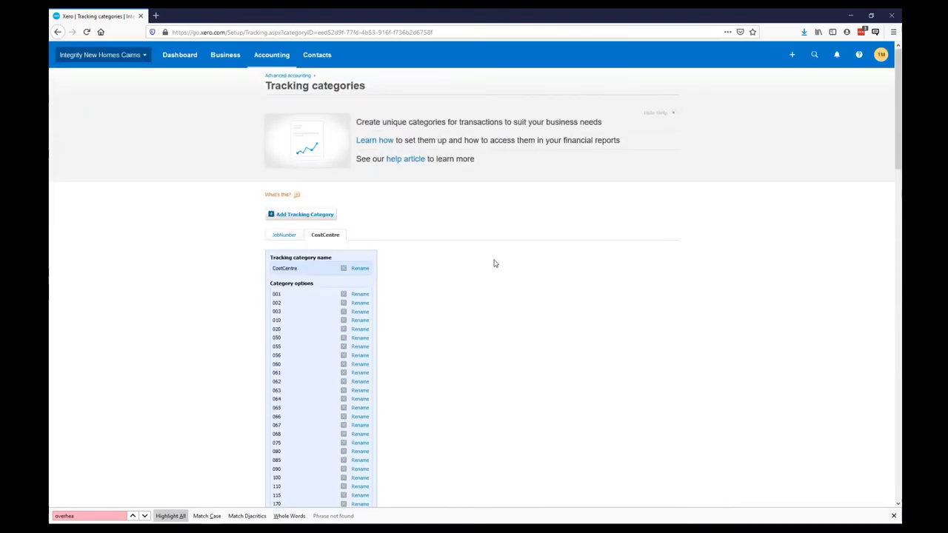
click(290, 238)
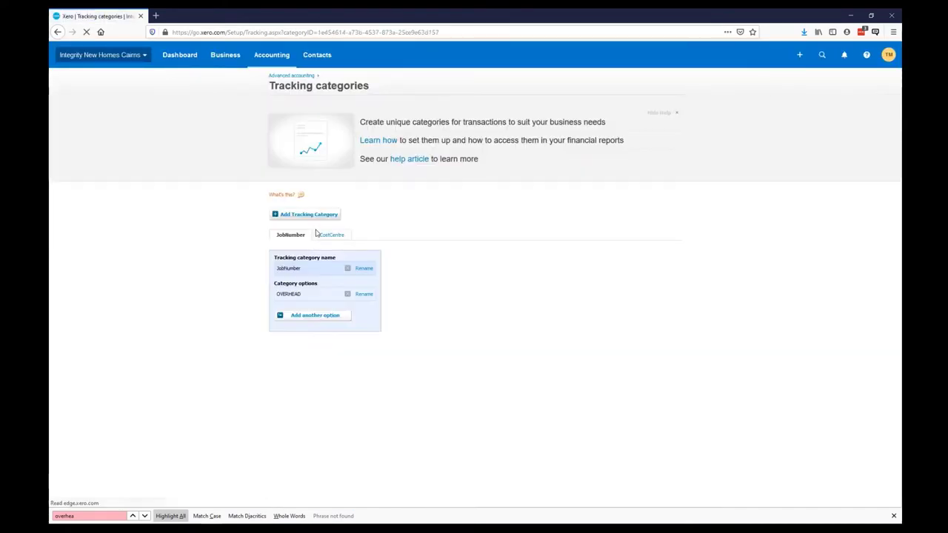
Step: Check the supplier contacts in Xero and browse the list of all contacts
click(320, 57)
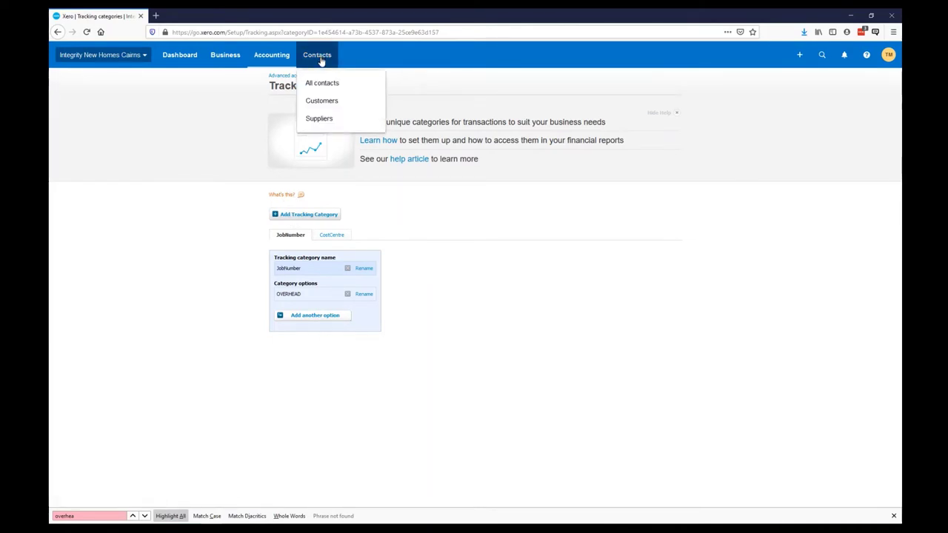
click(335, 124)
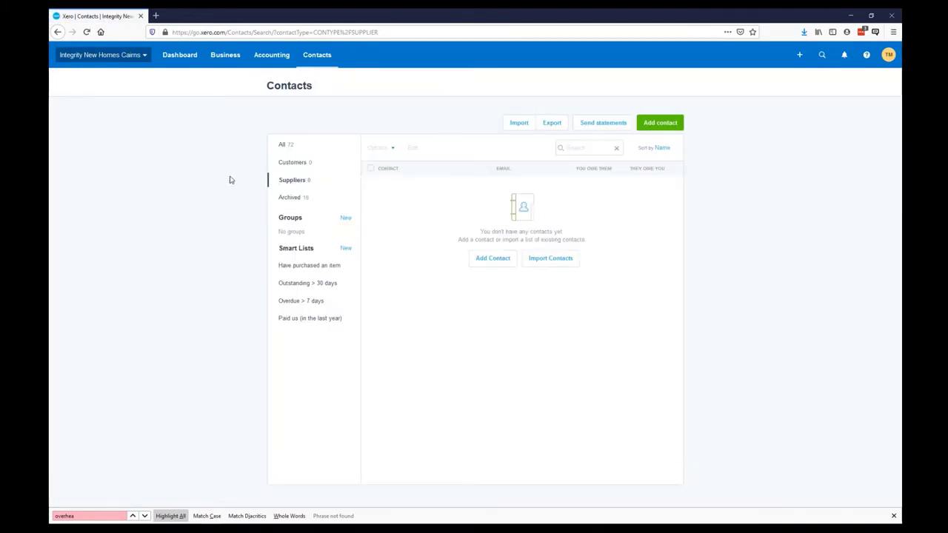
click(283, 146)
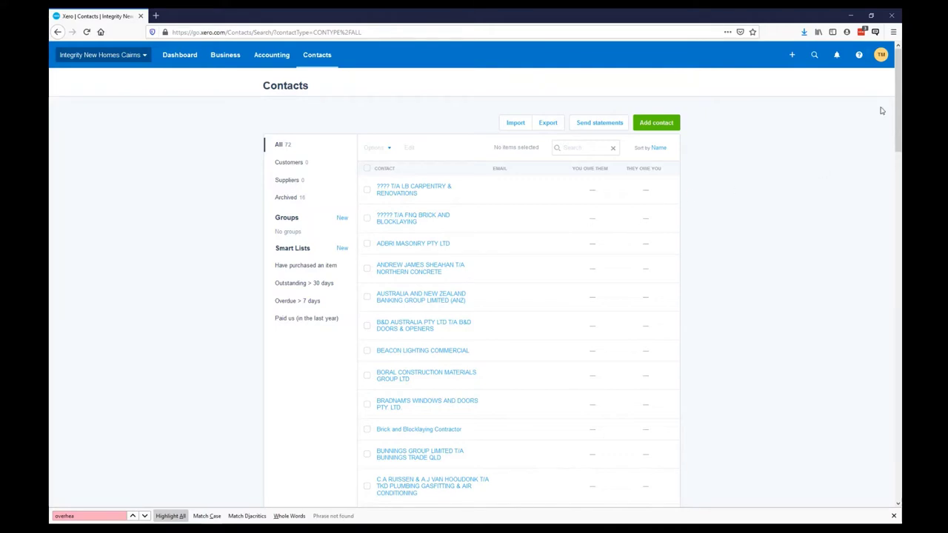
drag(896, 87, 879, 123)
Step: Open the ADBRI MASONRY PTY LTD contact and examine the contact code in its details
click(419, 246)
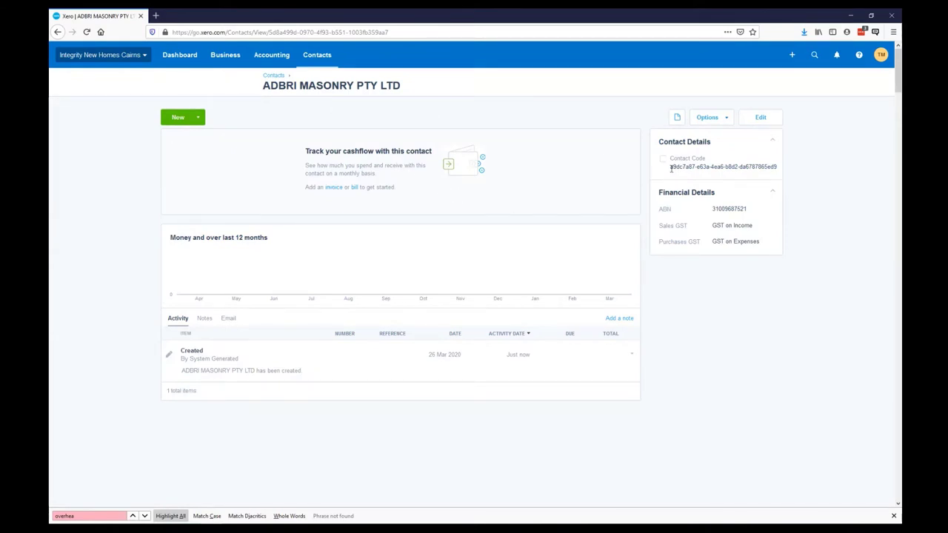
drag(672, 166, 777, 167)
click(725, 169)
drag(670, 167, 778, 168)
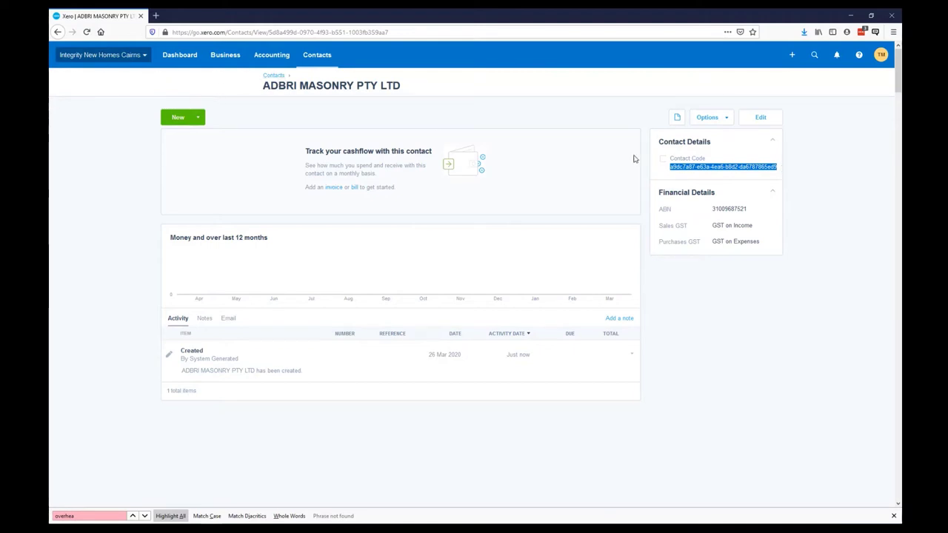
click(844, 296)
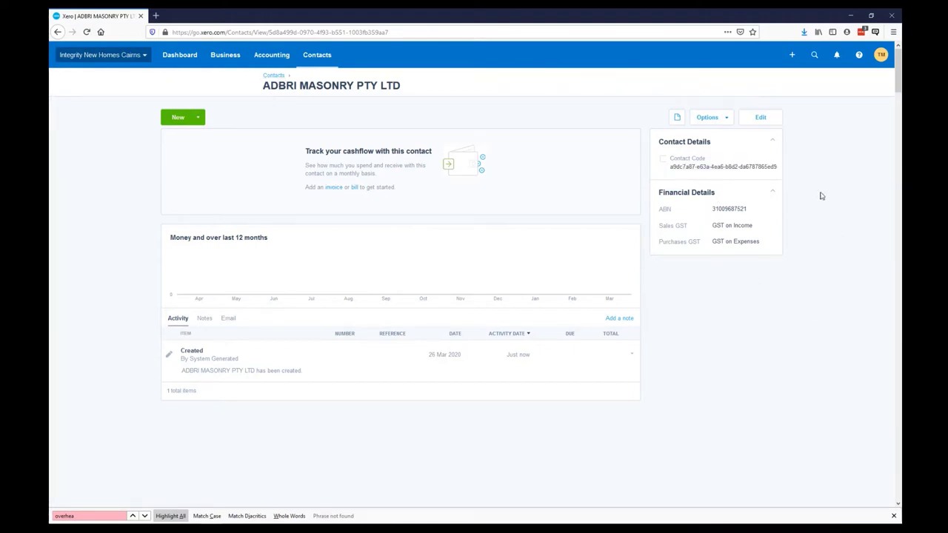
Step: Return to the contact list and view Xero's bills to pay
click(58, 33)
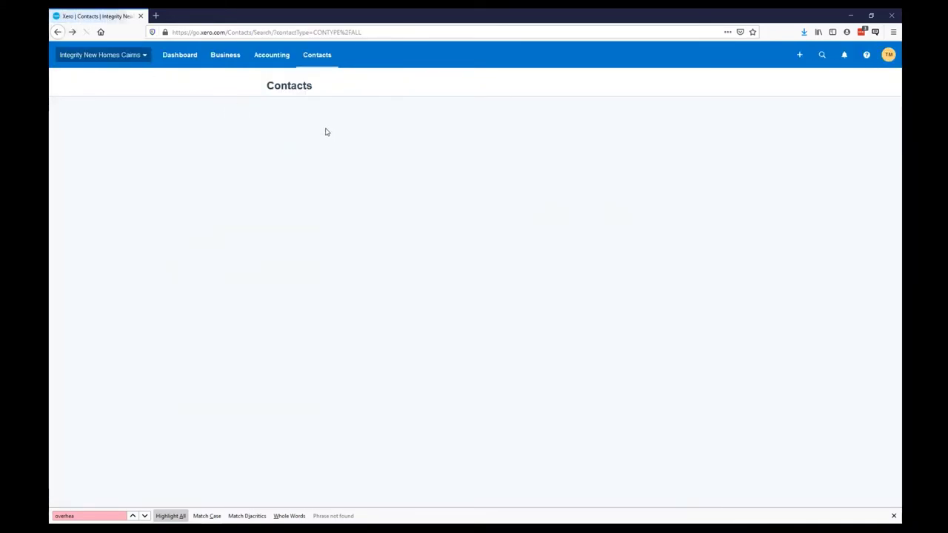
click(226, 55)
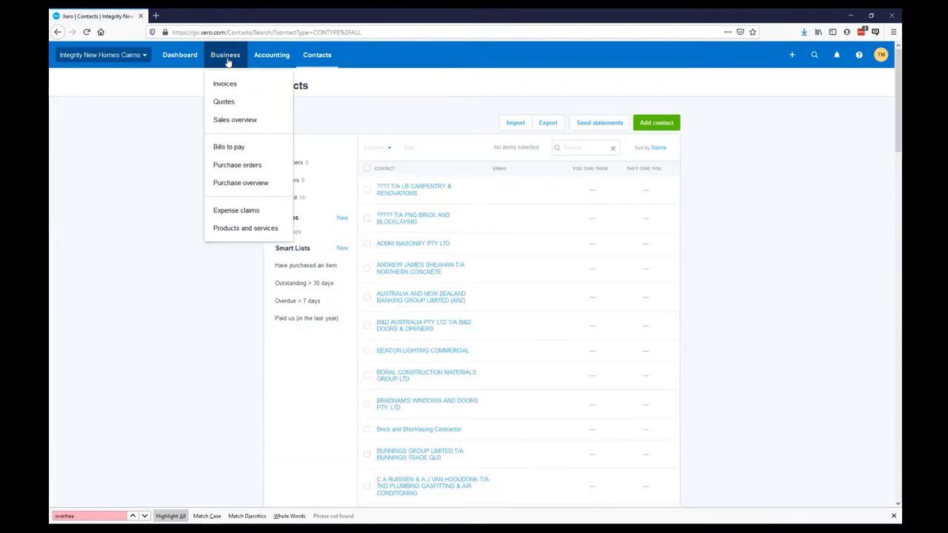
click(235, 148)
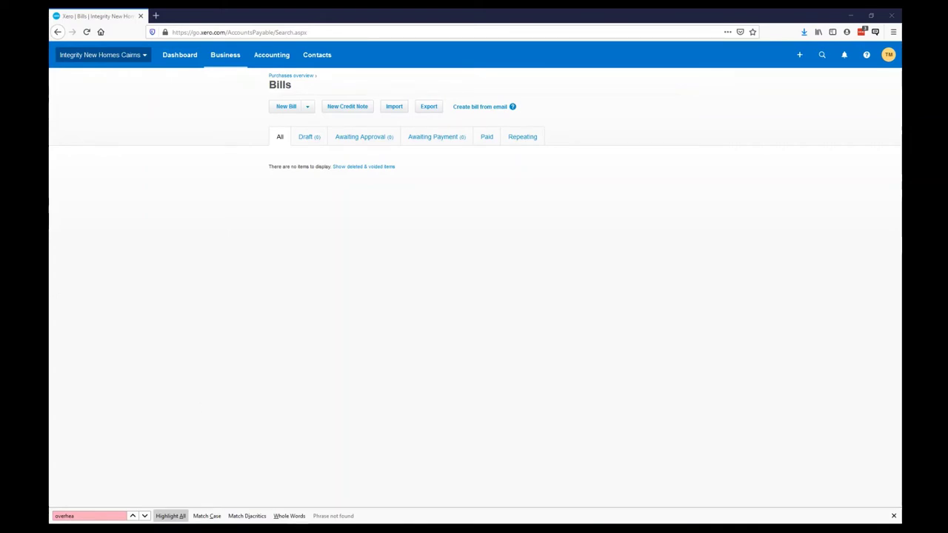
Step: Switch to the iGyro desktop program and open its NOT verified invoices from the home screen
key(alt+Tab)
double_click(252, 10)
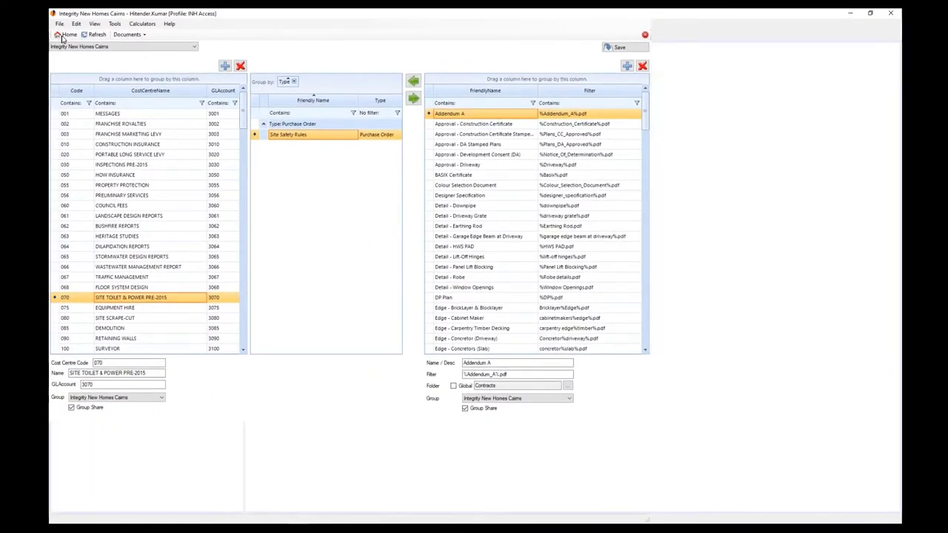
click(66, 35)
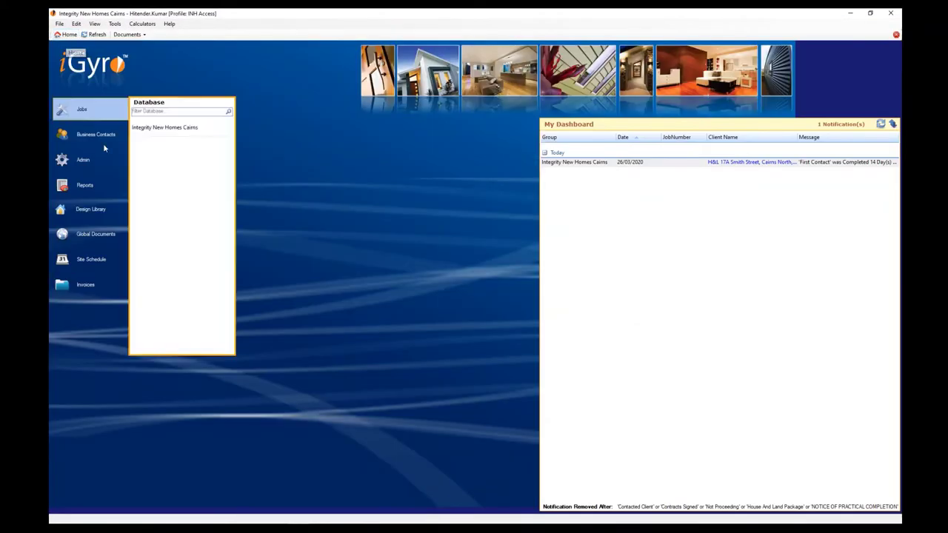
click(86, 292)
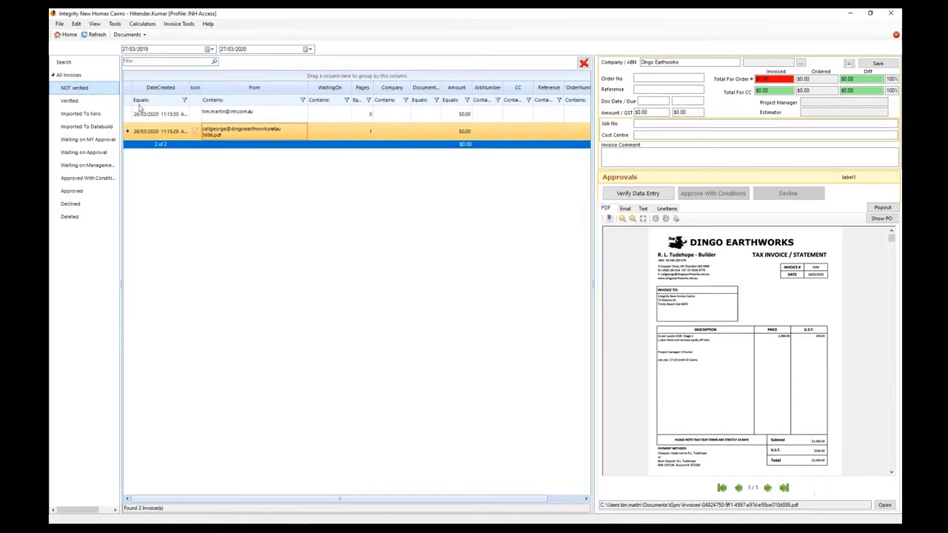
click(84, 93)
click(77, 90)
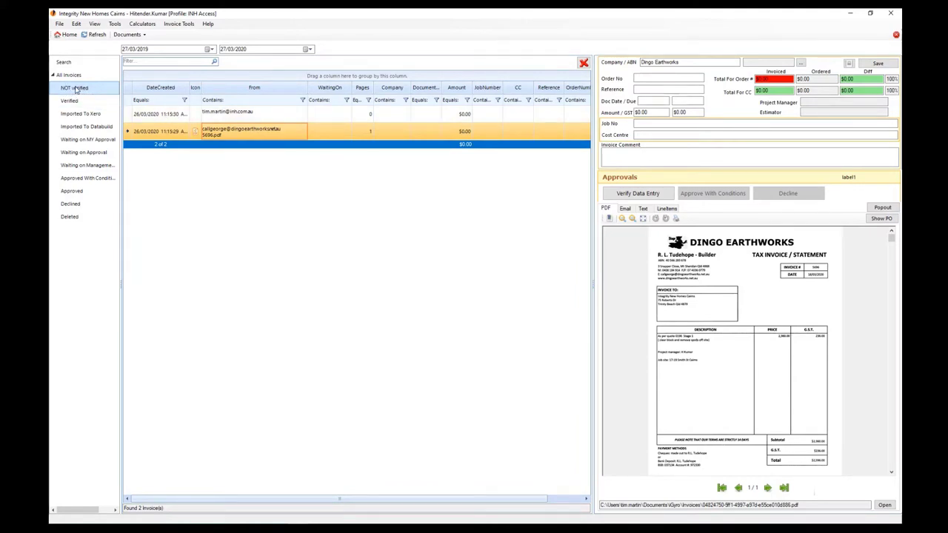
Step: Examine the two unverified invoices, viewing the Dingo Earthworks PDF and the email of the other entry
click(228, 134)
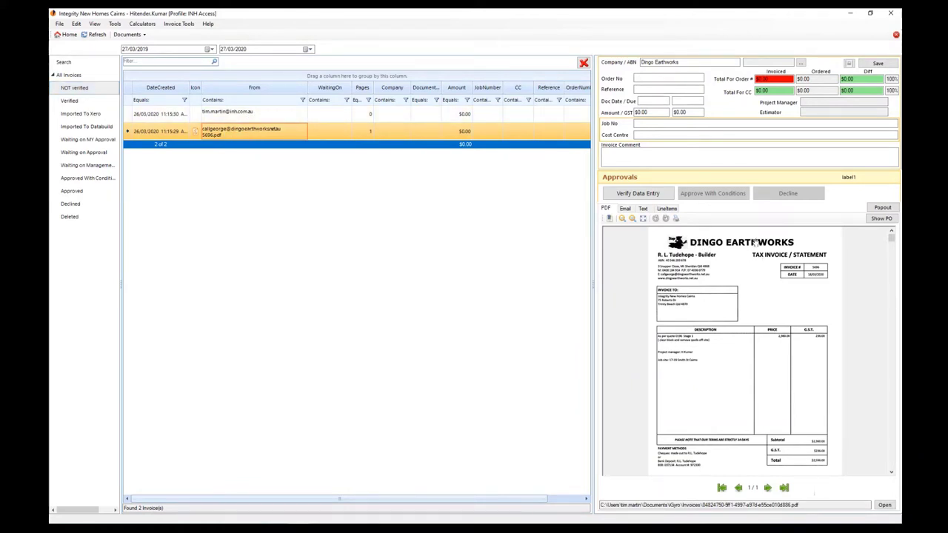
click(650, 89)
click(644, 209)
click(606, 209)
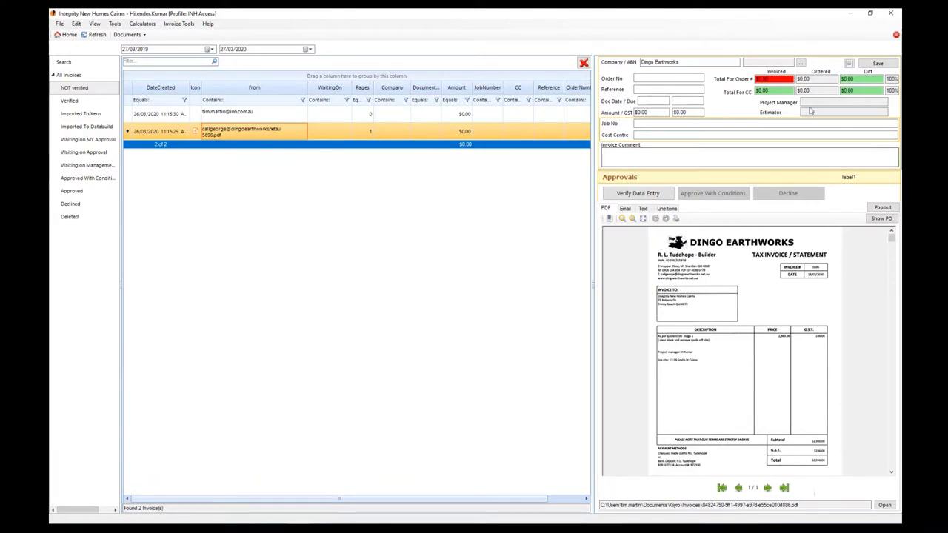
click(228, 114)
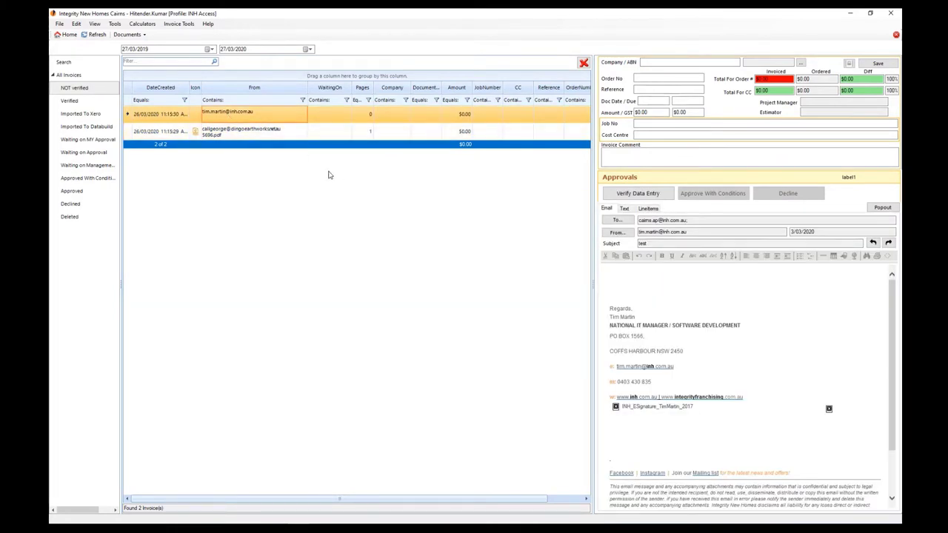
Step: Select the unverified invoice with file 5696.pdf and set its company to Dingo Earthworks
click(234, 132)
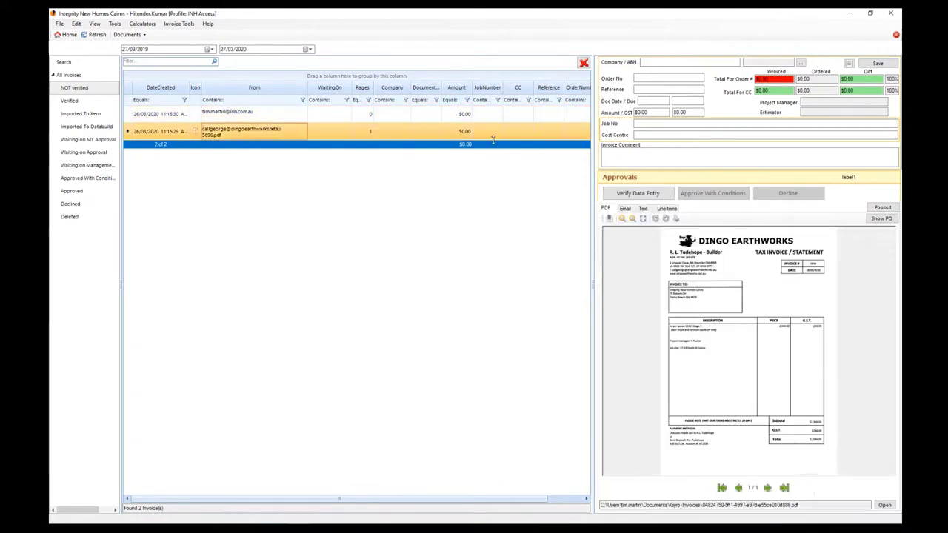
click(650, 63)
text(dingo)
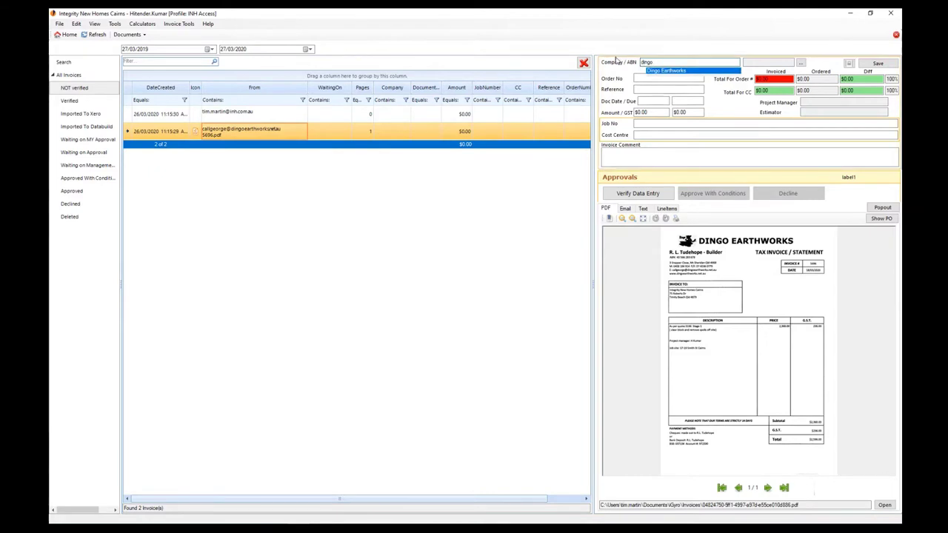
click(678, 71)
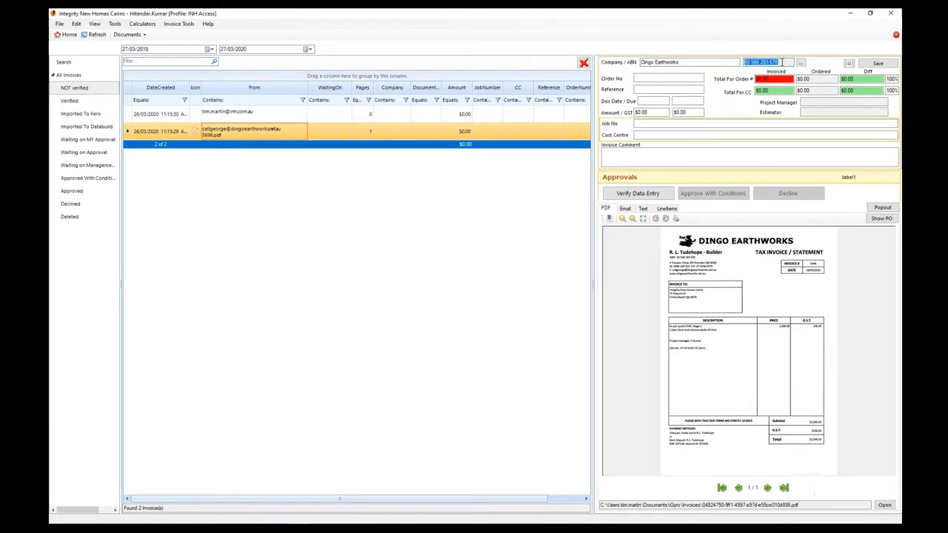
Step: Enter reference 5696 and document date 18/03/2020 from the invoice PDF
click(655, 78)
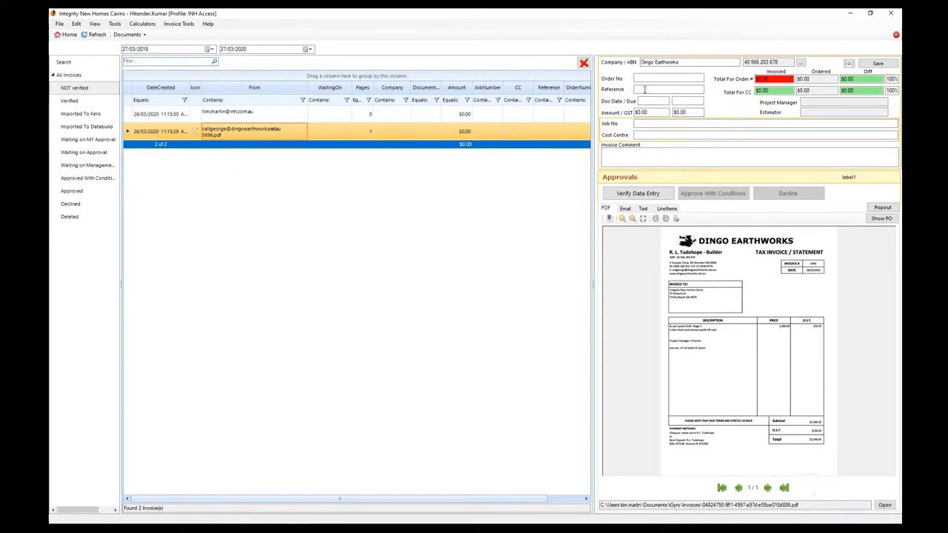
click(644, 89)
scroll(817, 267, up, 2)
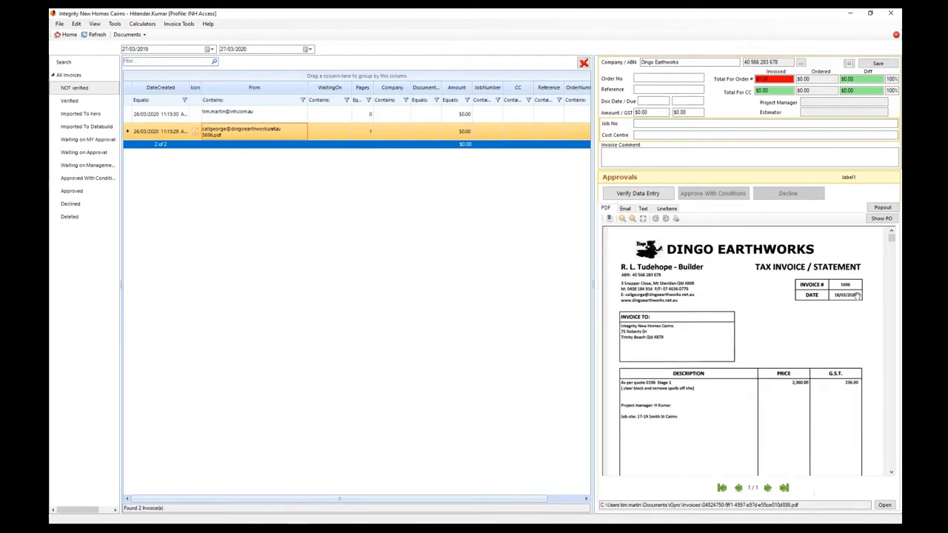
click(650, 89)
text(18/03)
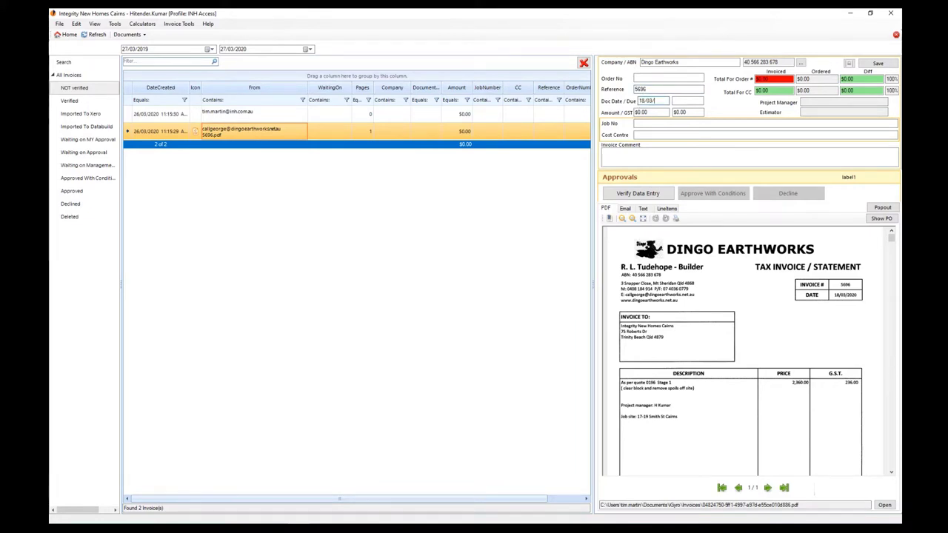
text(/2020)
Step: Check the total on the invoice PDF and set the invoice amount to $2,596.00
scroll(808, 347, down, 1)
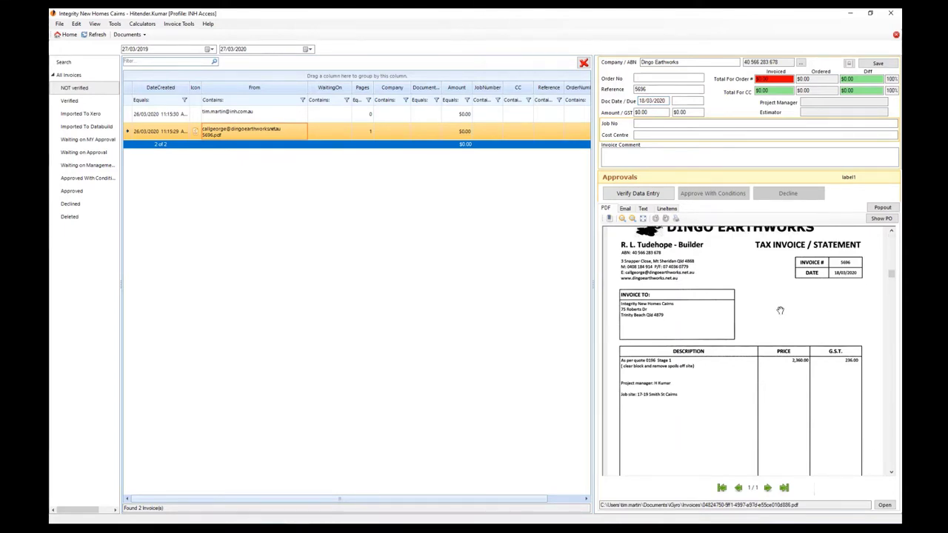
scroll(779, 311, down, 3)
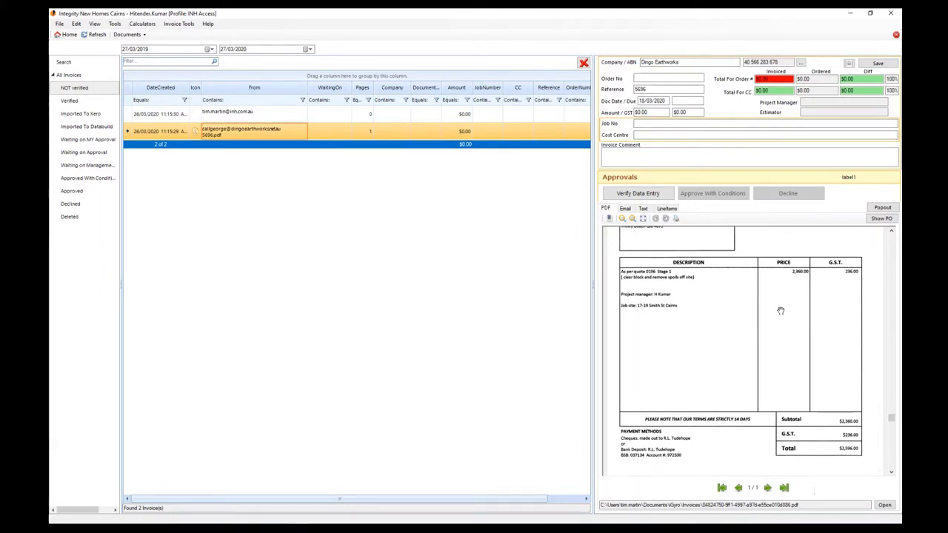
scroll(780, 310, down, 1)
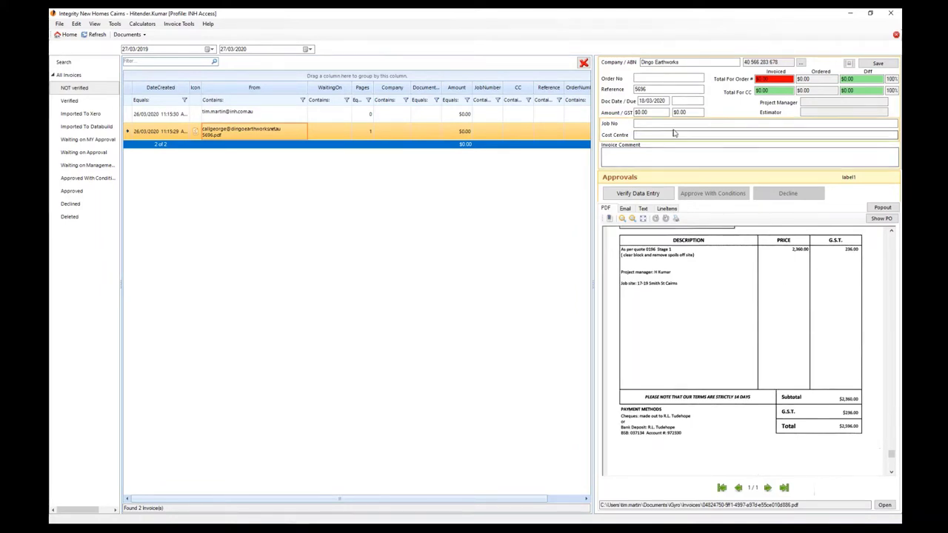
click(652, 79)
key(Tab)
key(Tab)
key(Tab)
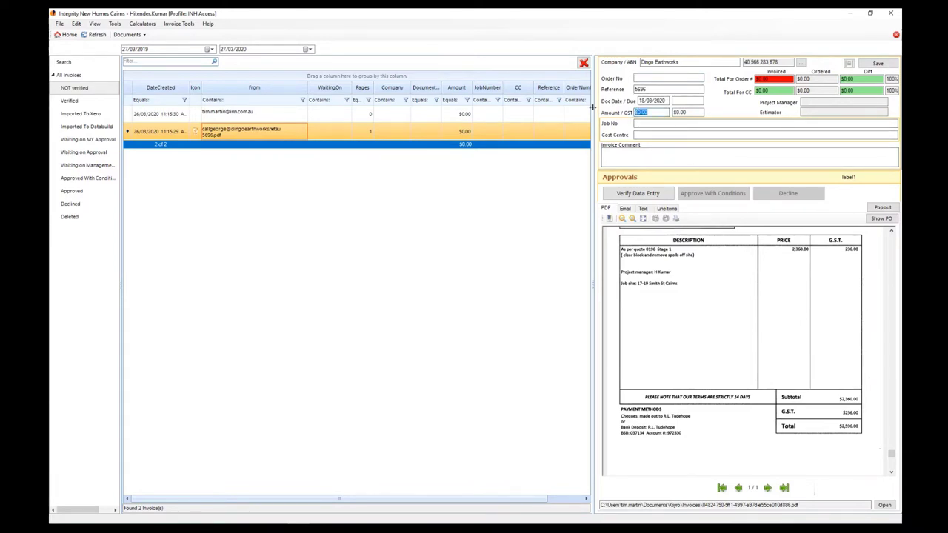
text(2396)
key(Tab)
Step: Look up the job site on the invoice PDF and assign the invoice to job CA020002
click(643, 123)
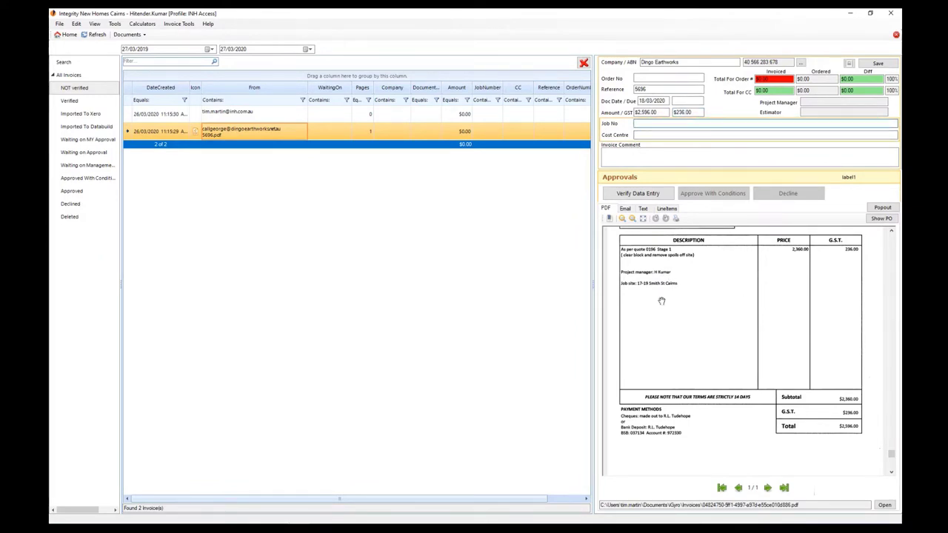
scroll(718, 298, up, 5)
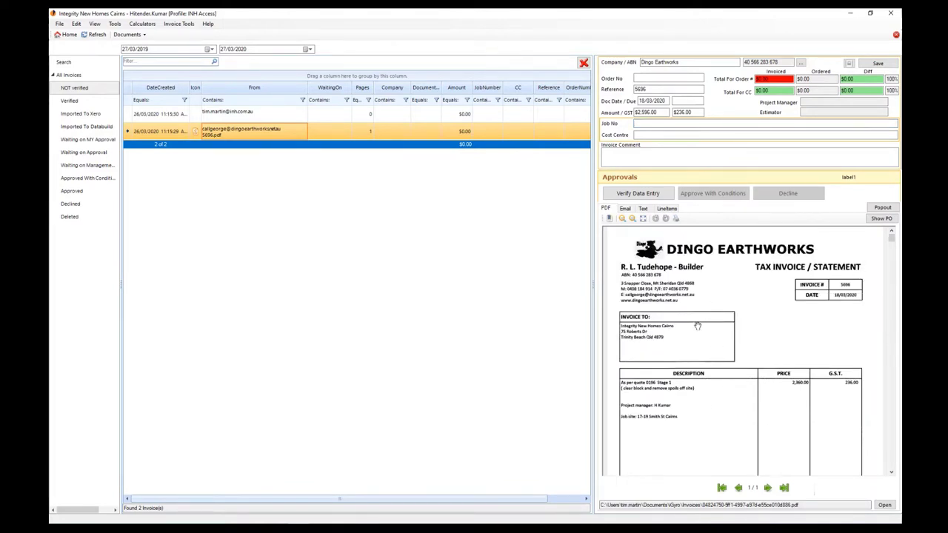
scroll(694, 348, down, 2)
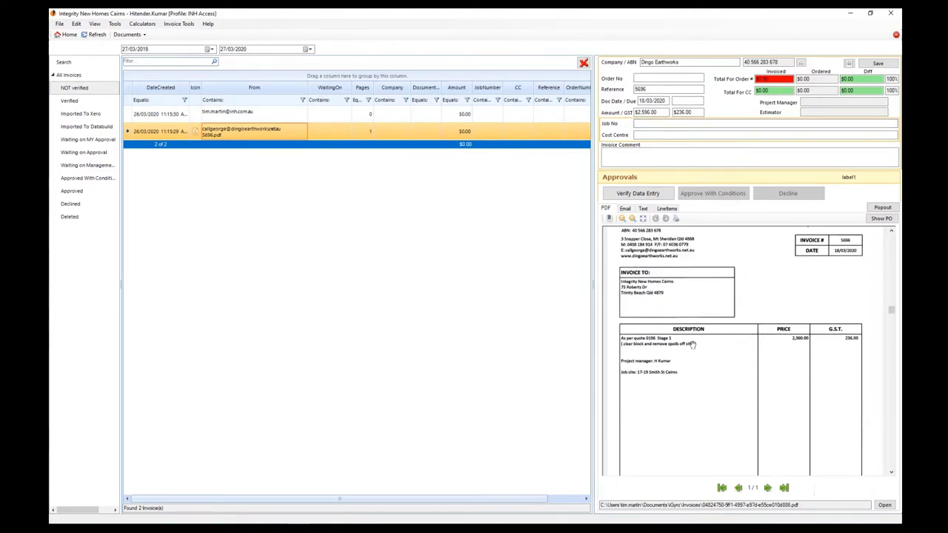
scroll(653, 351, down, 1)
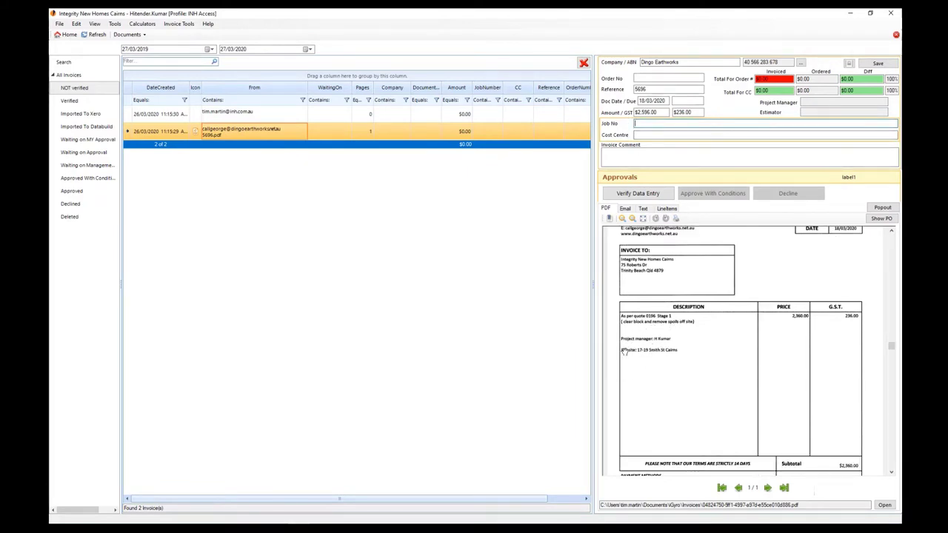
click(638, 124)
text(1)
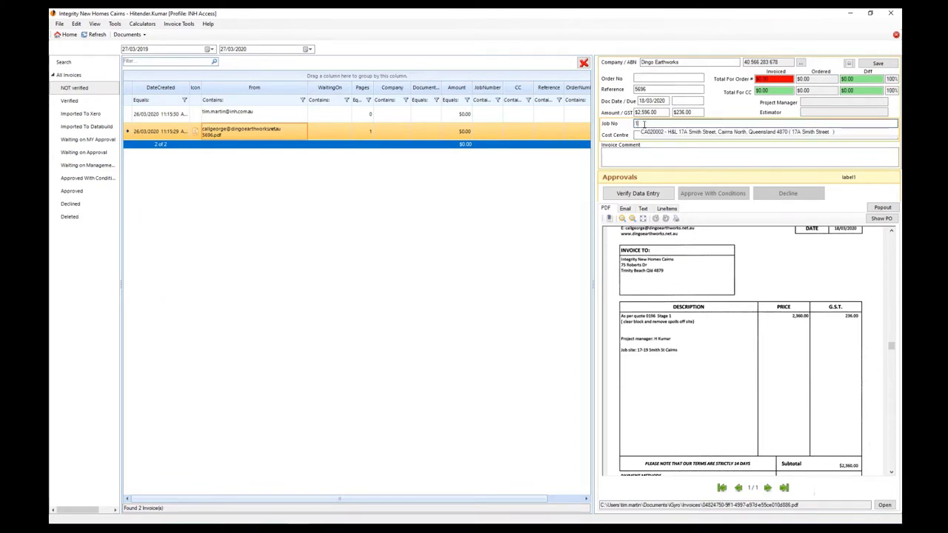
text(7)
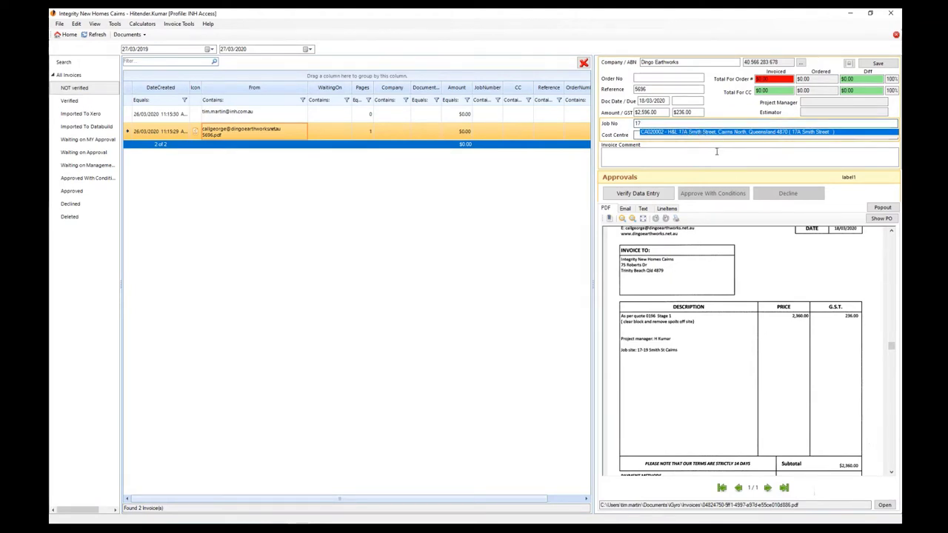
click(689, 132)
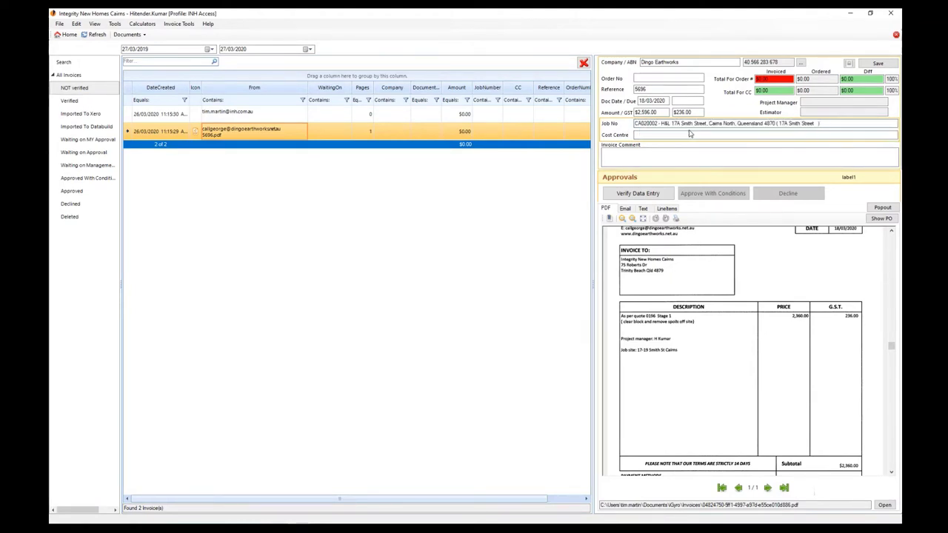
Step: Set the invoice's cost centre to 080 - SITE SCRAPE-CUT
click(641, 134)
text(st)
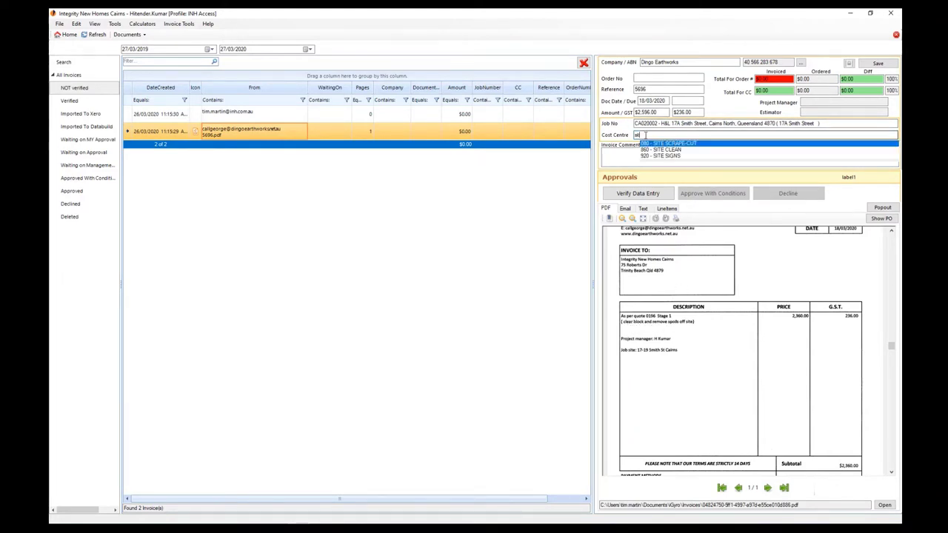
click(689, 143)
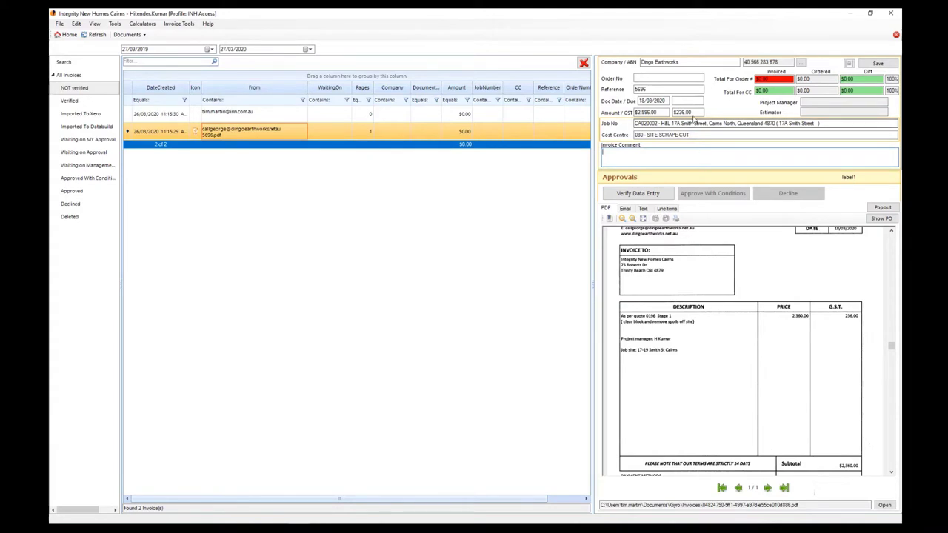
Step: Save the Dingo Earthworks invoice and try to verify its data entry
click(688, 100)
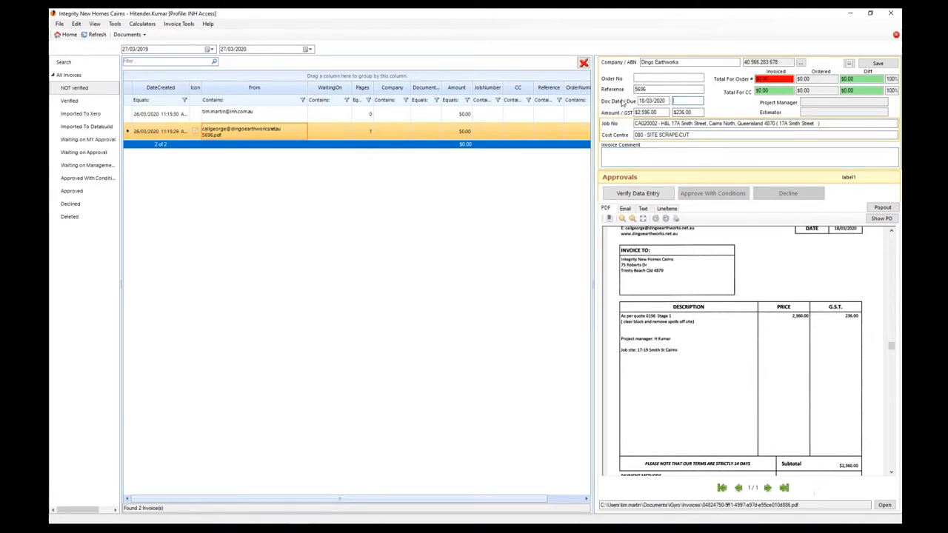
click(878, 64)
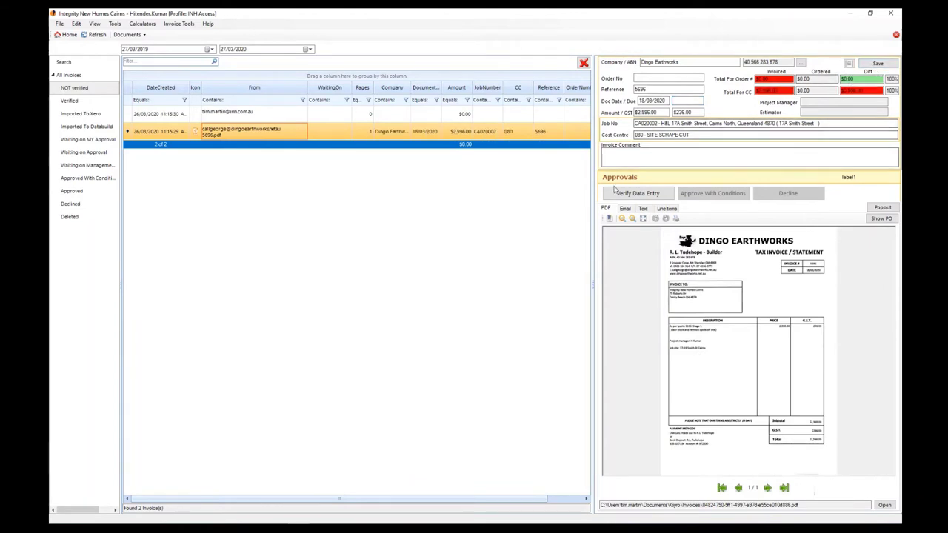
click(638, 195)
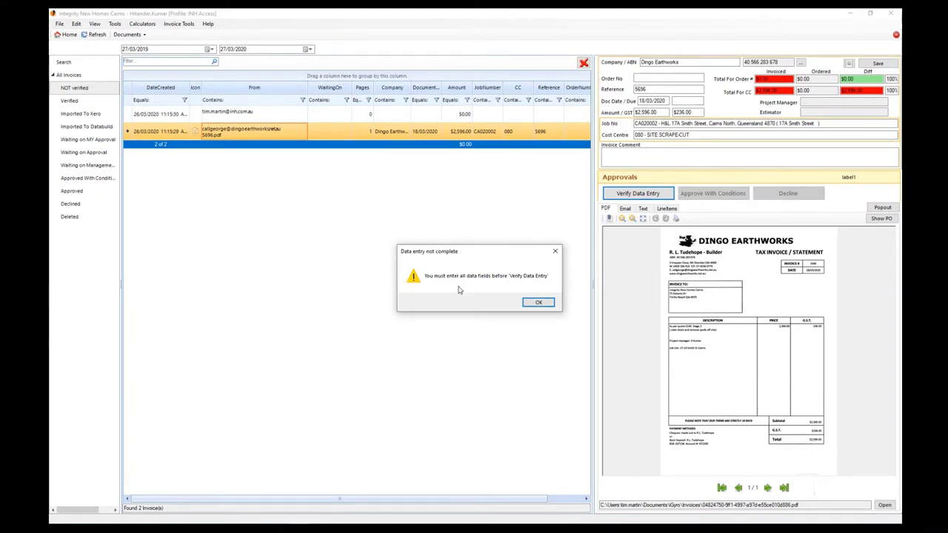
click(539, 302)
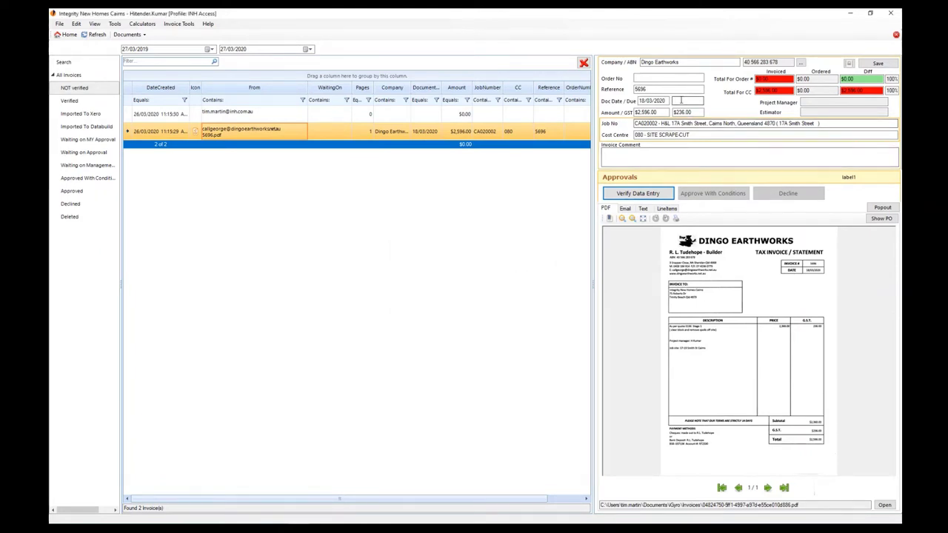
Step: Check the invoice PDF for payment terms and set the due date to 18/03/2020
click(681, 100)
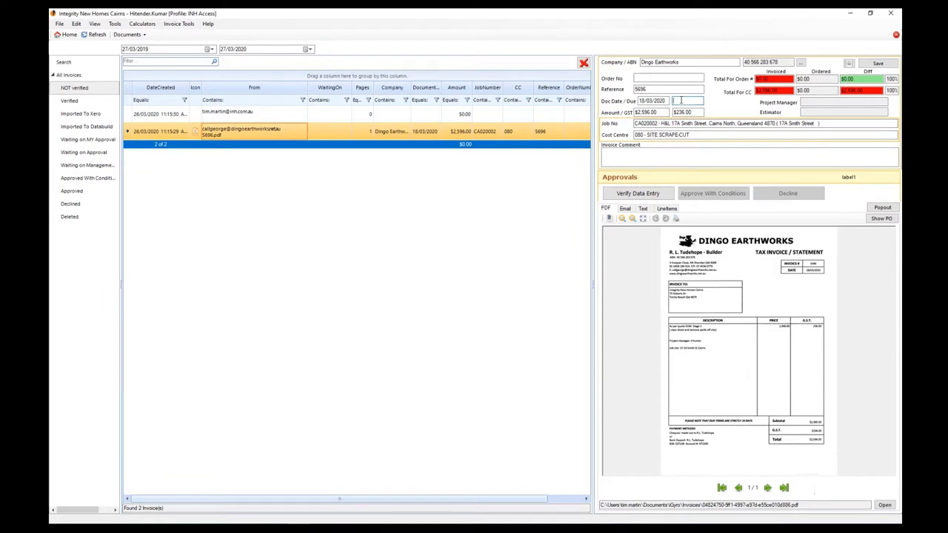
scroll(793, 286, up, 2)
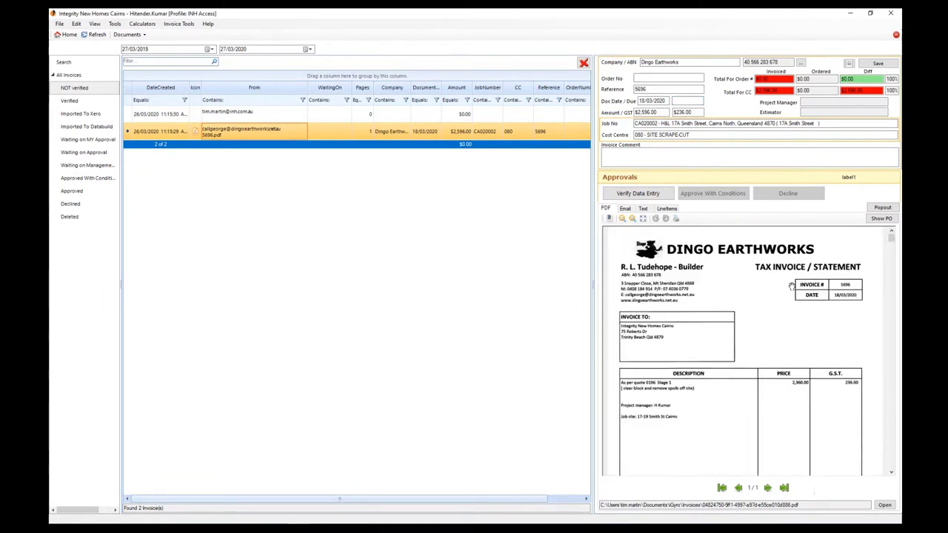
scroll(757, 285, down, 3)
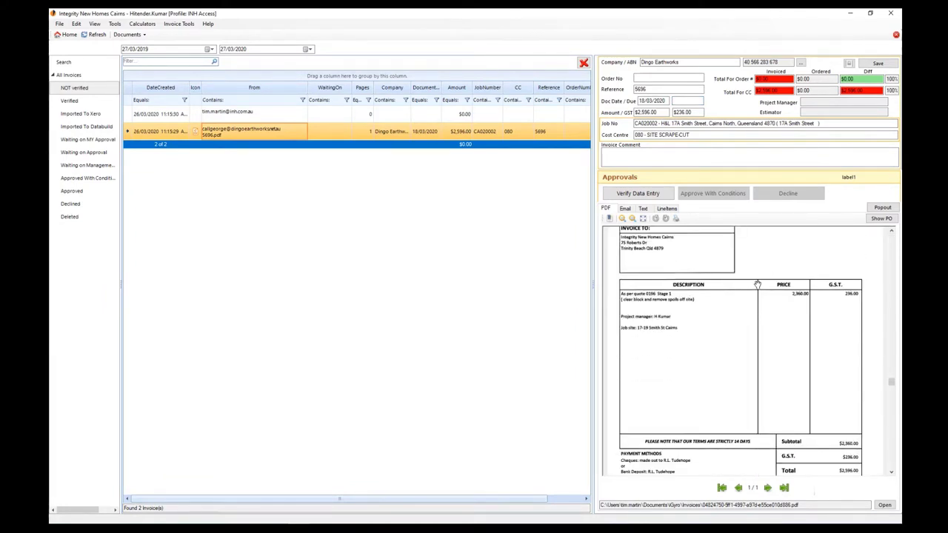
scroll(757, 285, down, 2)
scroll(757, 285, up, 2)
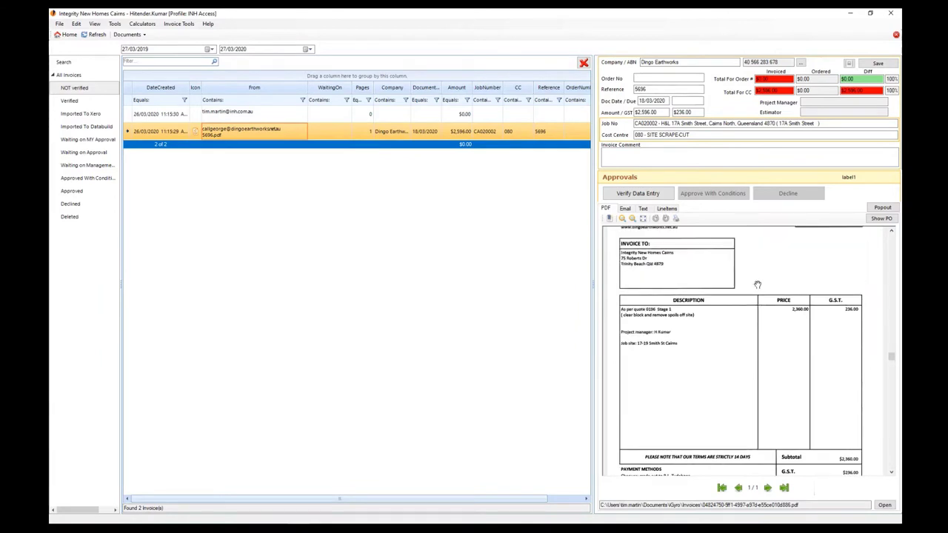
scroll(757, 285, up, 2)
scroll(757, 285, up, 1)
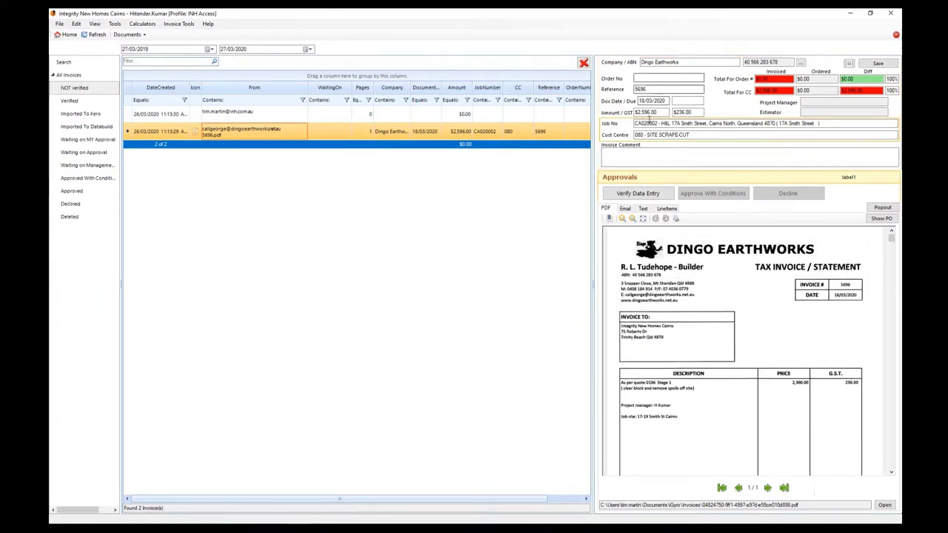
click(689, 100)
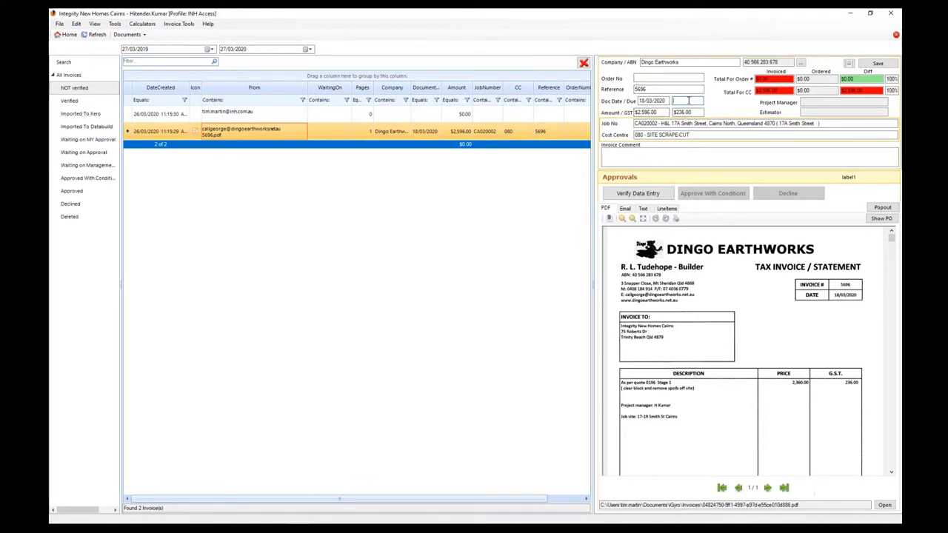
text(18/03/2)
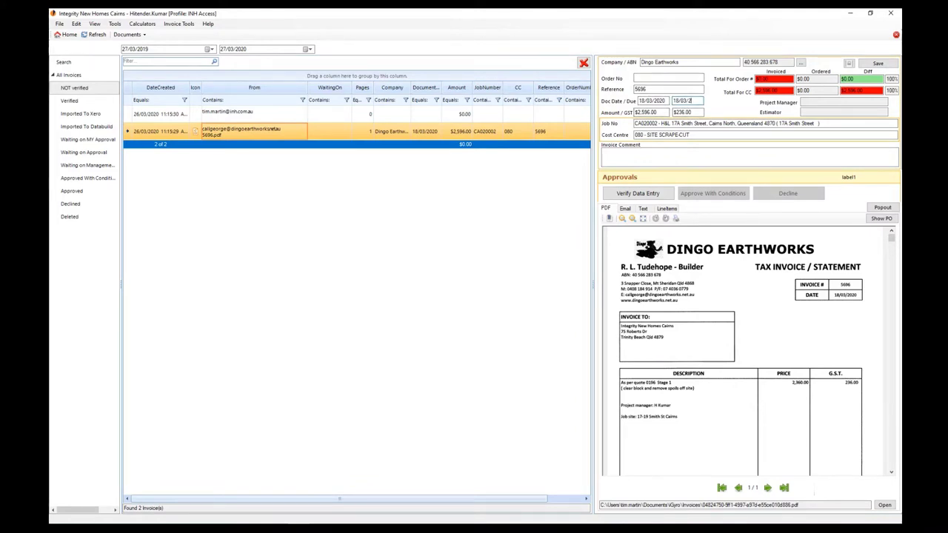
text(020)
Step: Verify the data entry of the Dingo Earthworks invoice
click(695, 111)
click(639, 194)
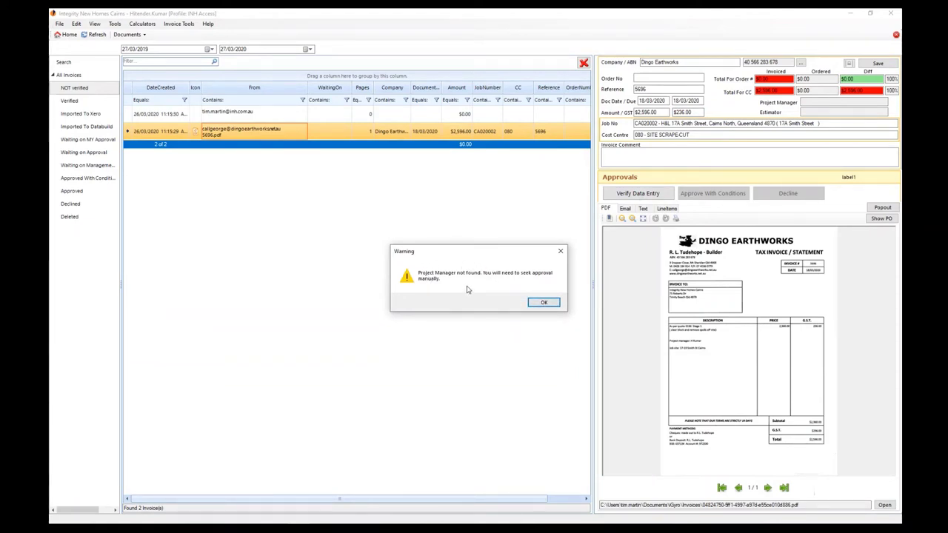
click(544, 303)
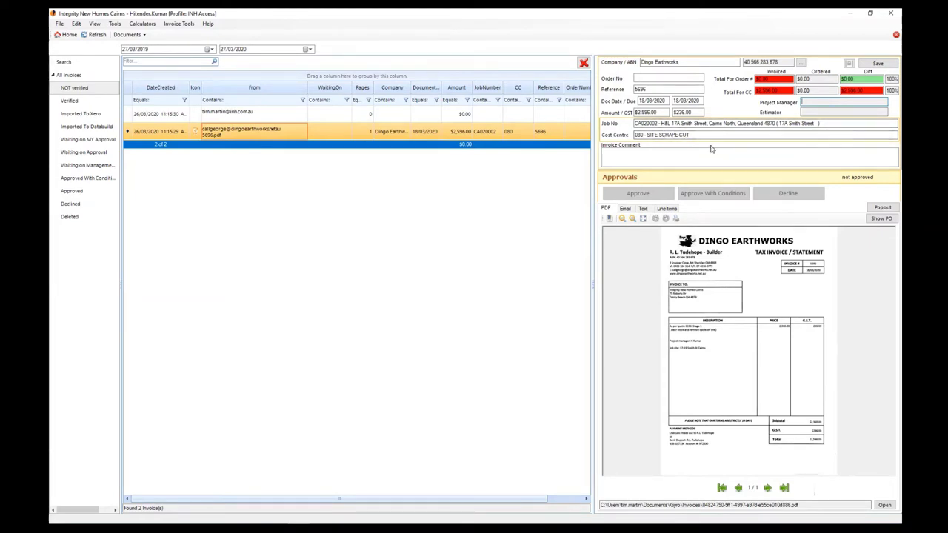
Step: Examine the Dingo Earthworks invoice PDF in a separate, maximized viewer window
click(883, 208)
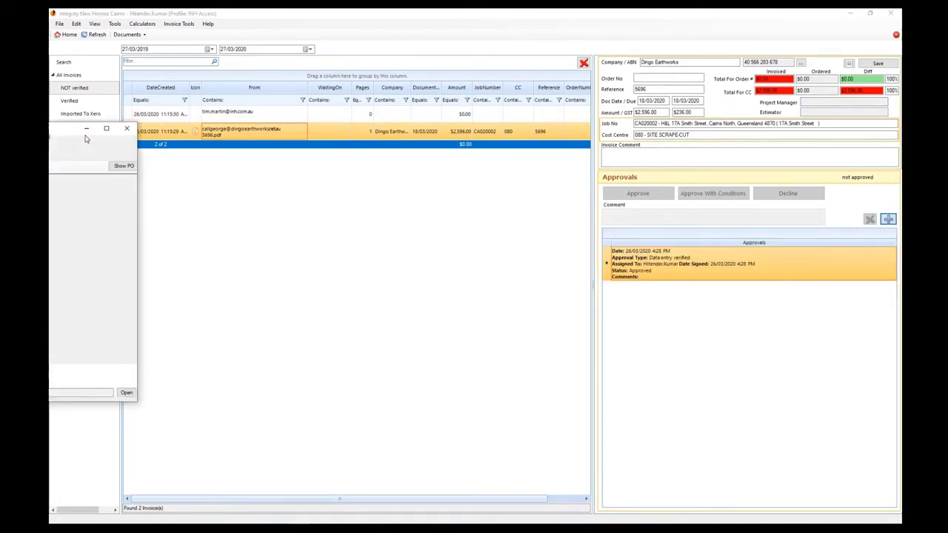
double_click(450, 68)
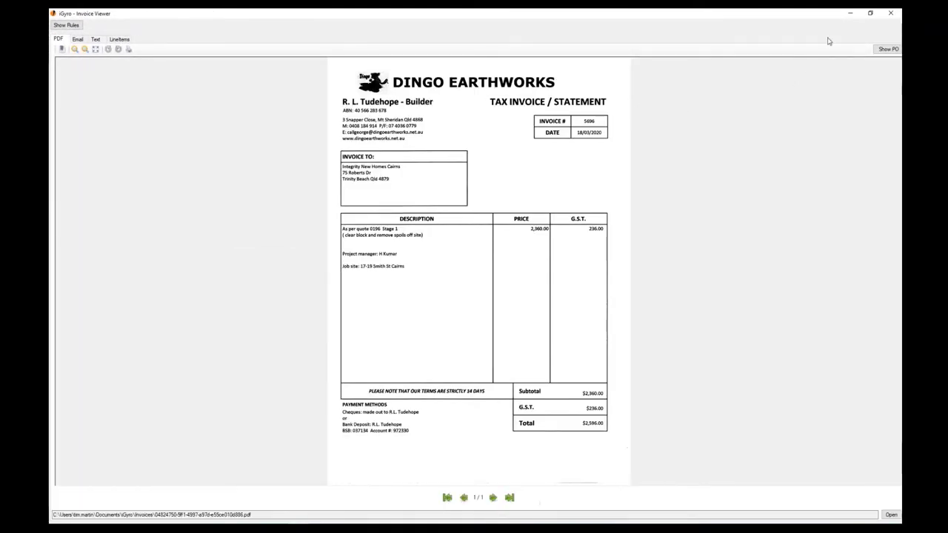
click(870, 12)
drag(510, 74, 429, 72)
click(674, 261)
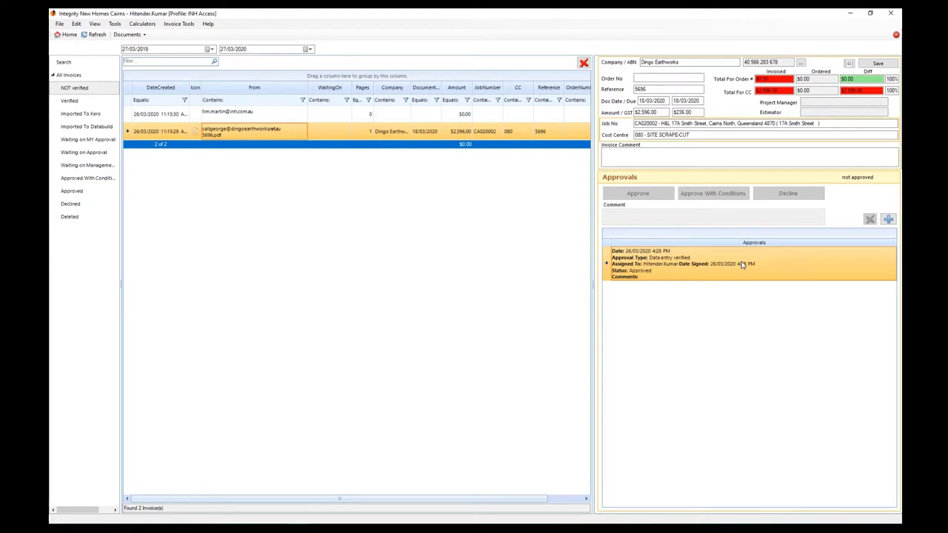
Step: Add the Integrity New Homes Cairns employee to job CA020002's business contacts with the role Project Manager
click(127, 35)
click(138, 56)
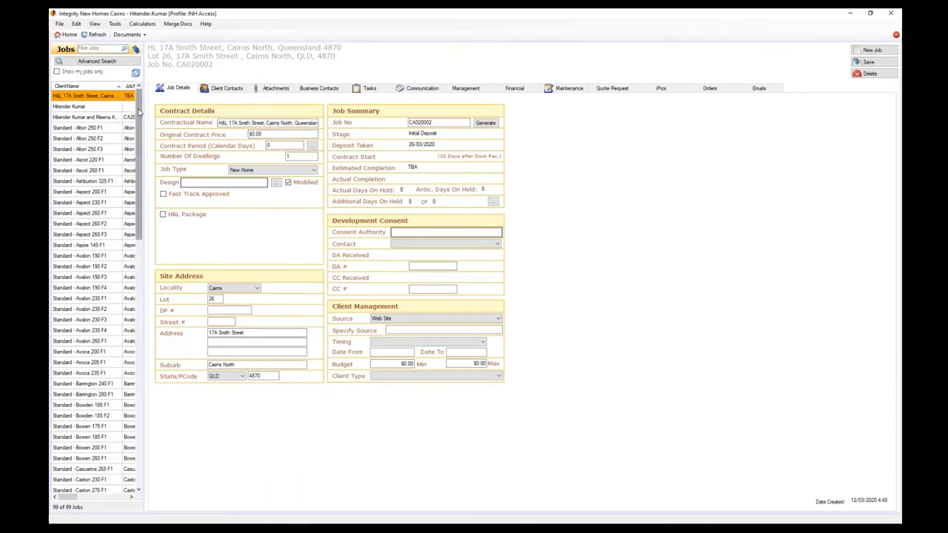
click(322, 89)
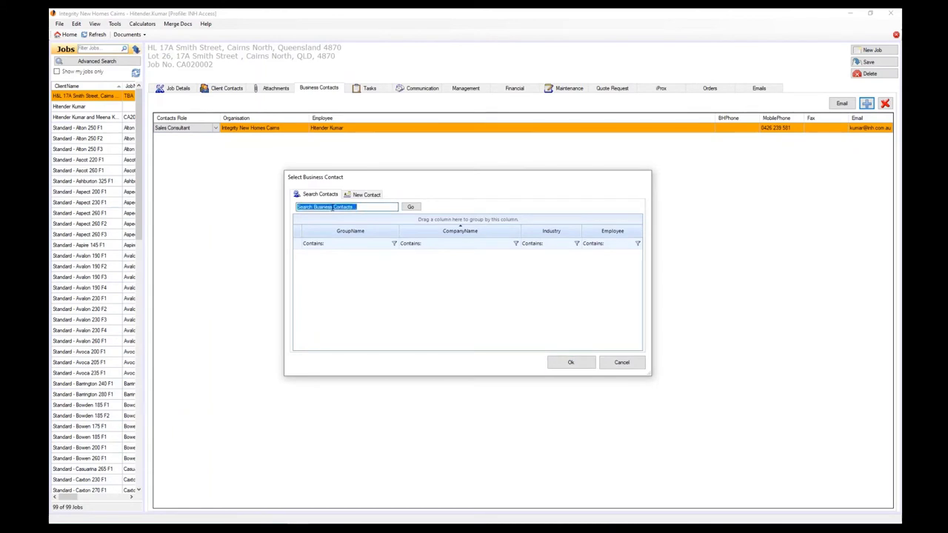
text(hiten)
click(411, 207)
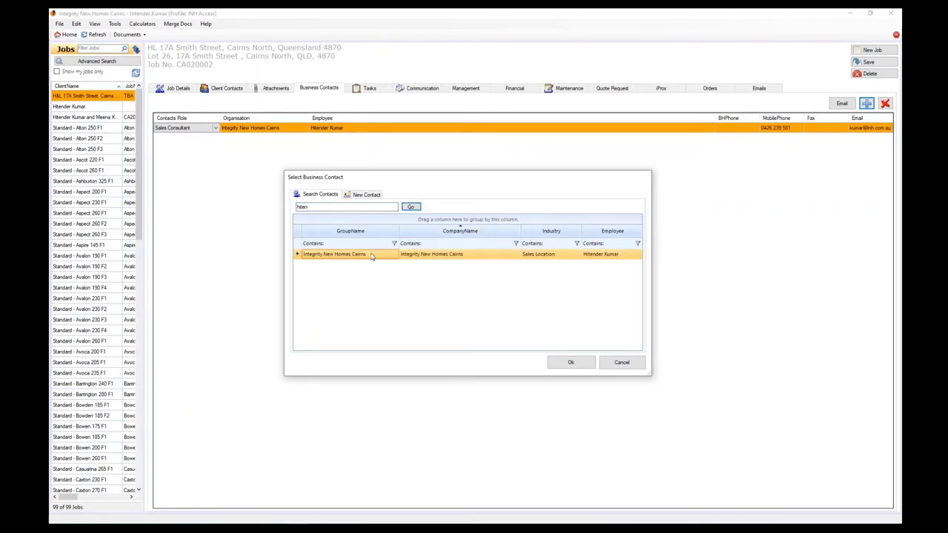
click(570, 362)
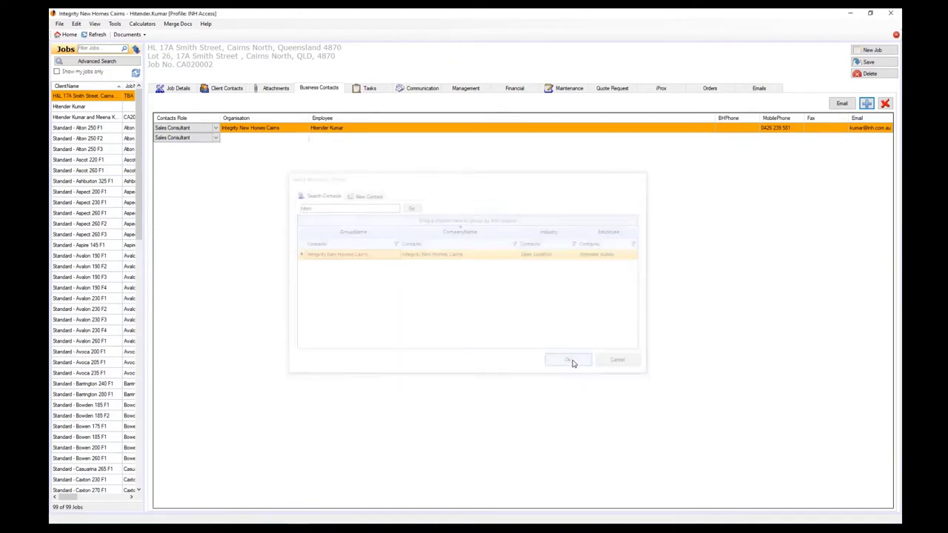
click(215, 139)
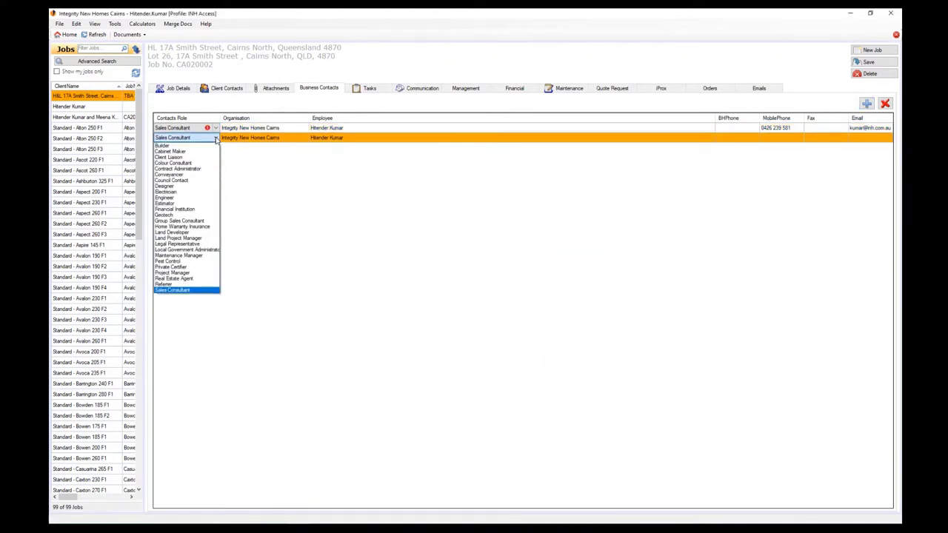
click(185, 273)
click(248, 137)
click(248, 138)
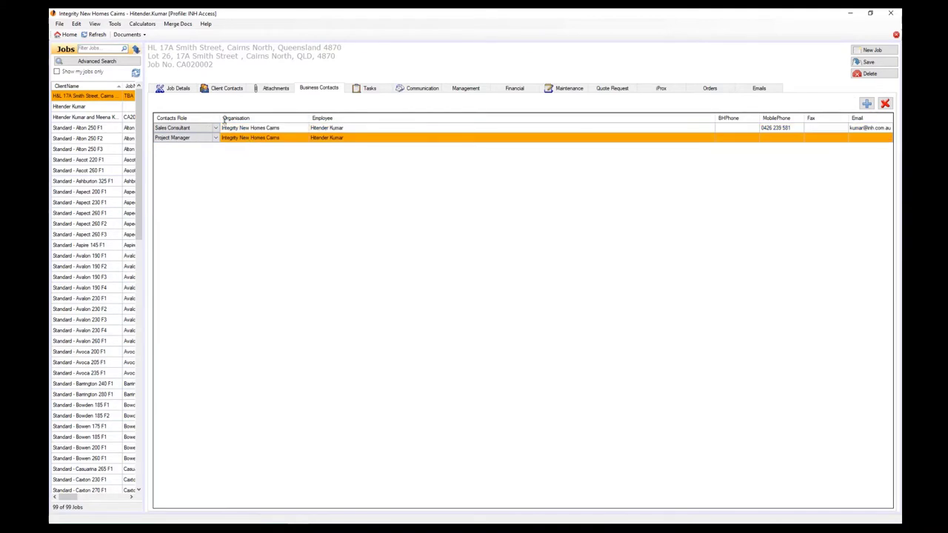
Step: Add the same Integrity New Homes Cairns employee to the job's business contacts as Estimator and save the job
click(866, 105)
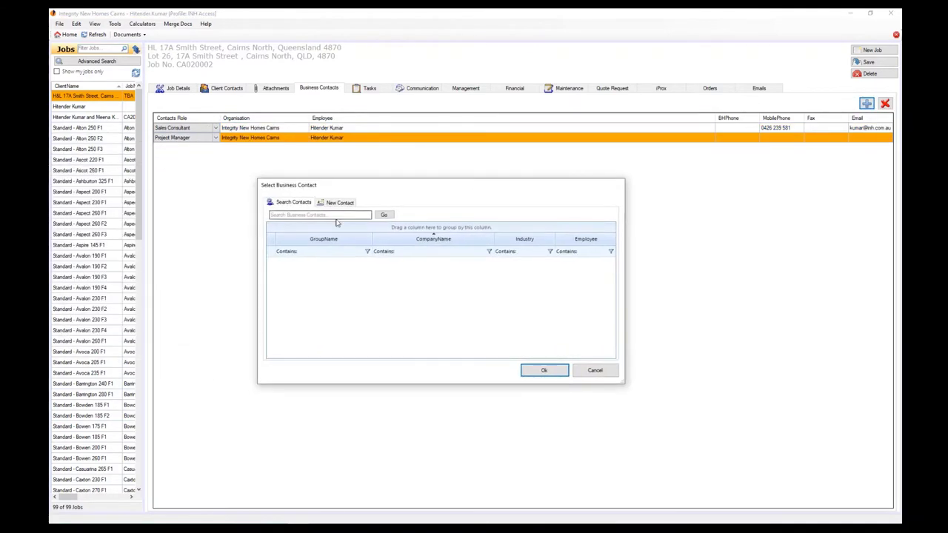
click(301, 215)
text(ht)
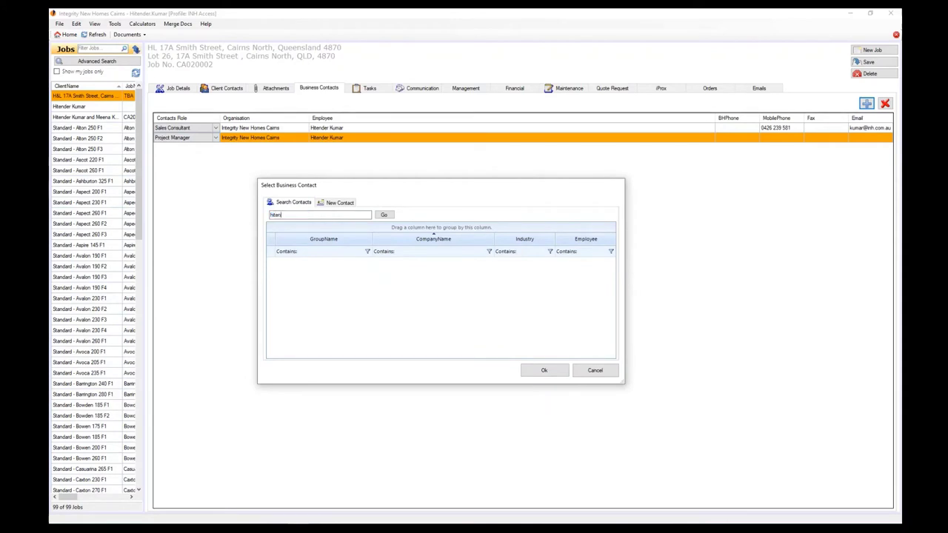
click(384, 214)
click(321, 262)
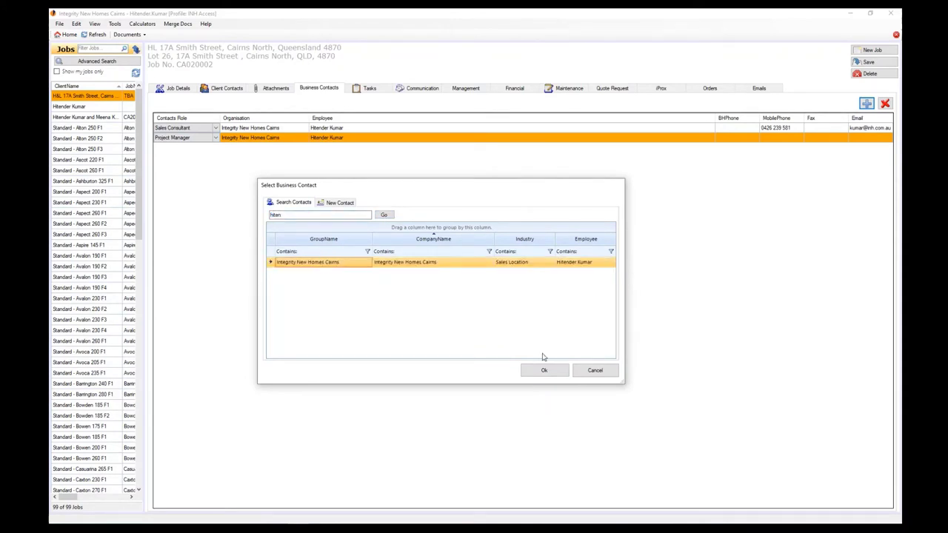
click(543, 370)
click(215, 147)
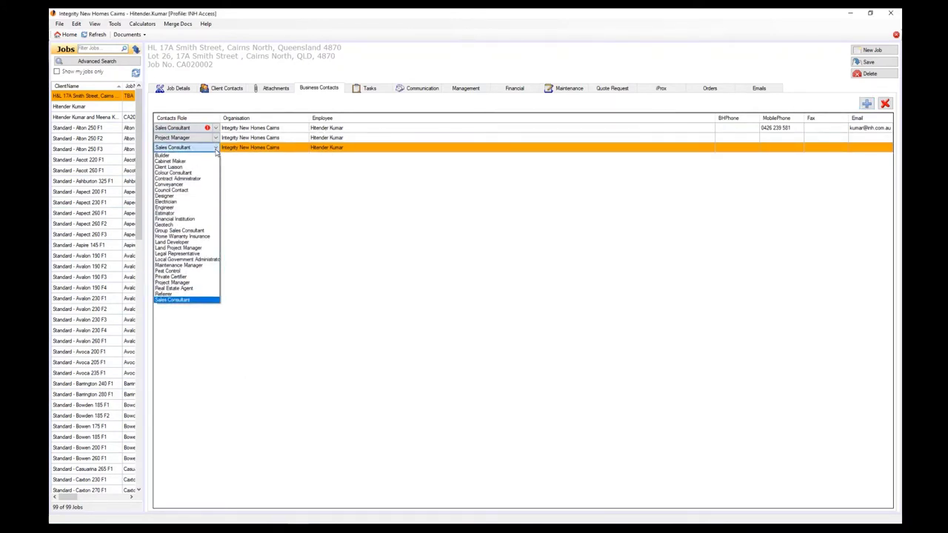
click(185, 213)
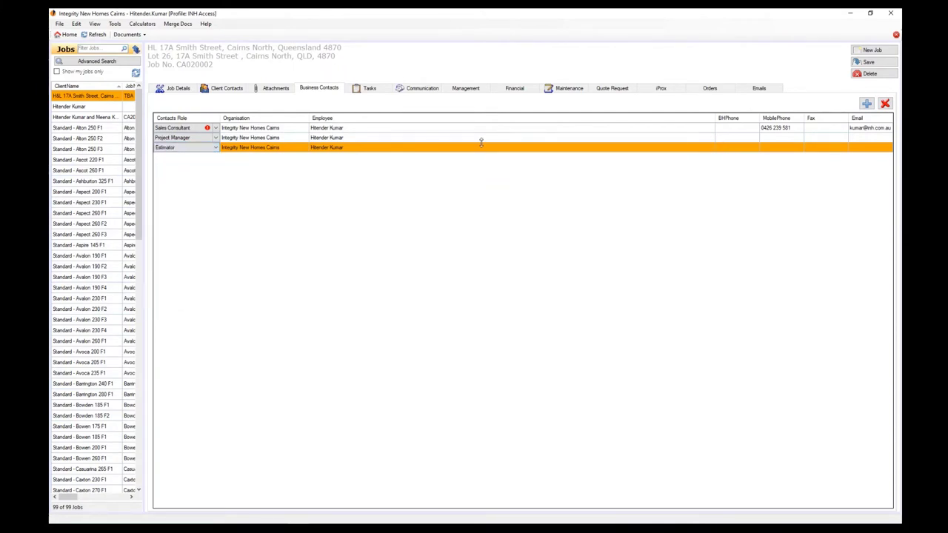
click(451, 141)
click(872, 63)
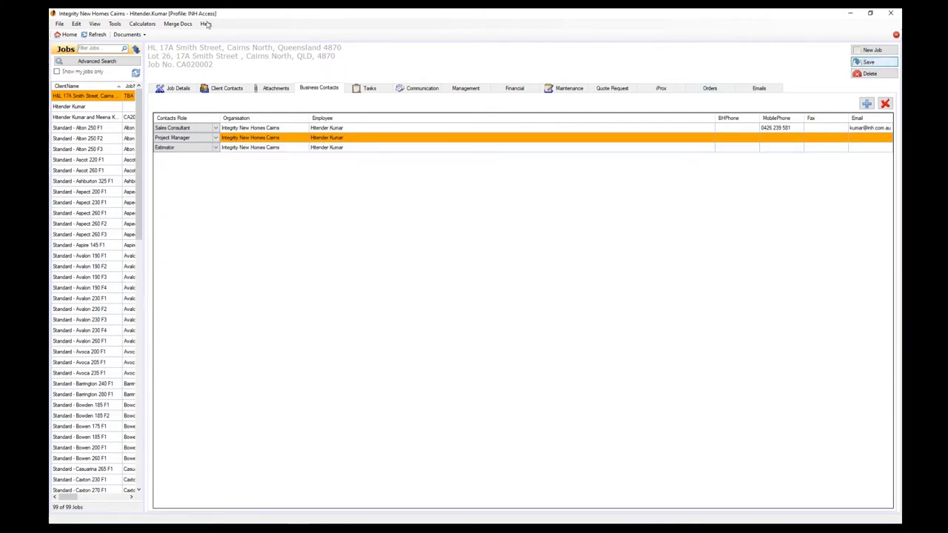
Step: Return to accounts payable invoicing, reload the Dingo Earthworks invoice, and check its project manager and estimator
click(142, 35)
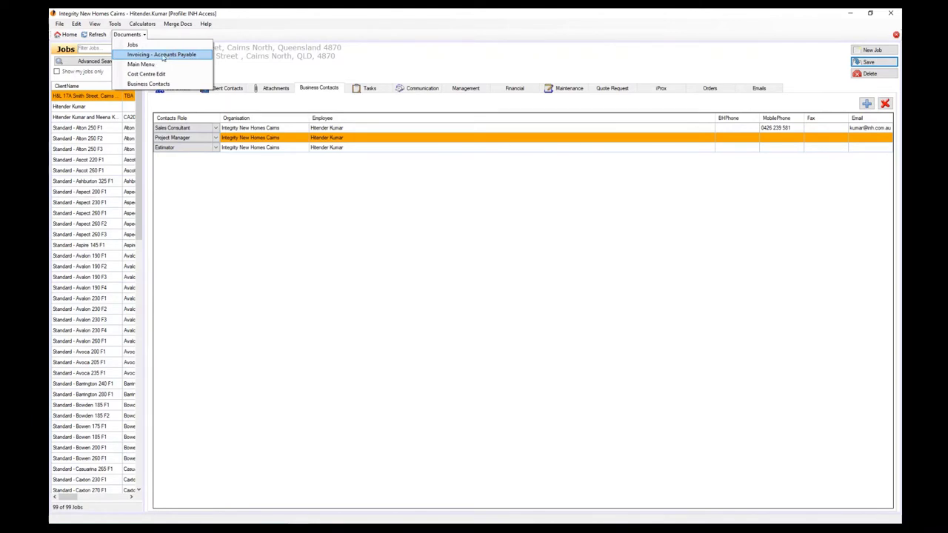
click(164, 56)
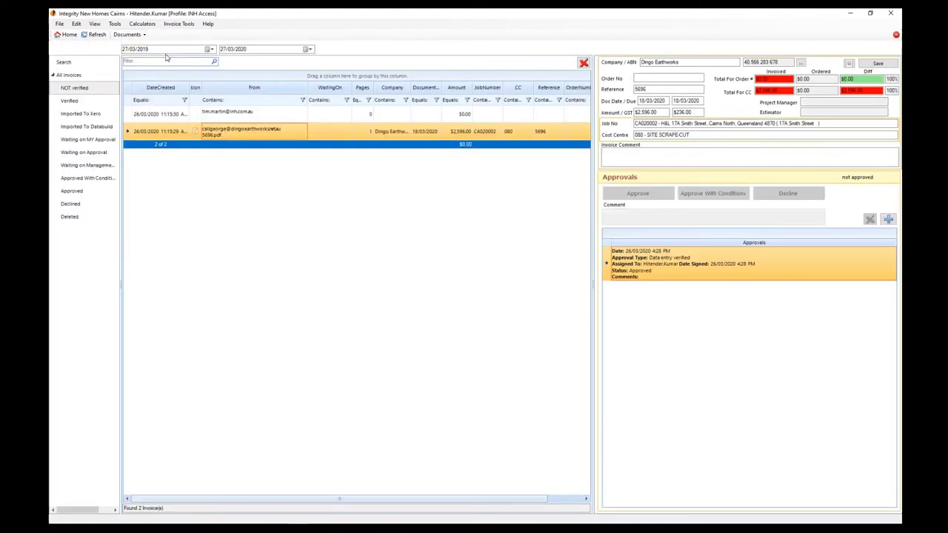
click(263, 119)
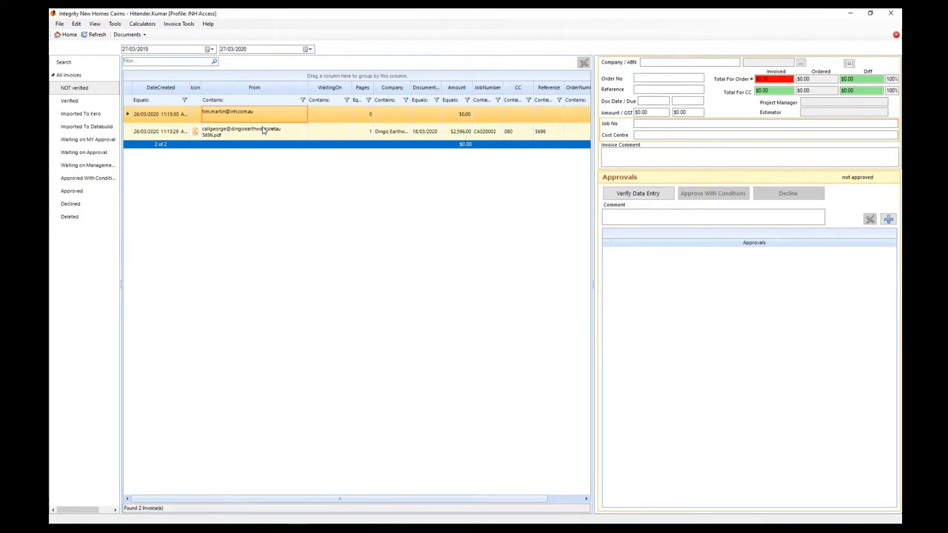
click(262, 130)
click(842, 102)
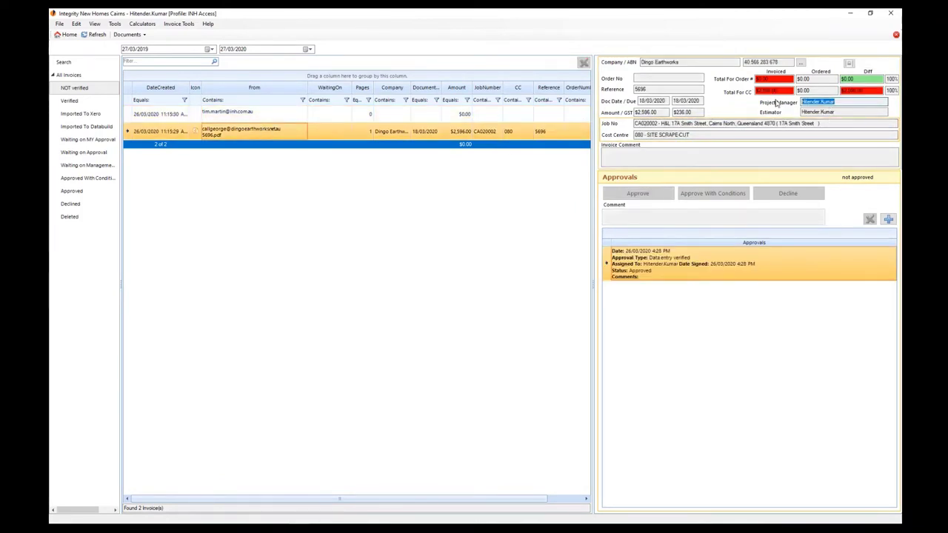
click(837, 112)
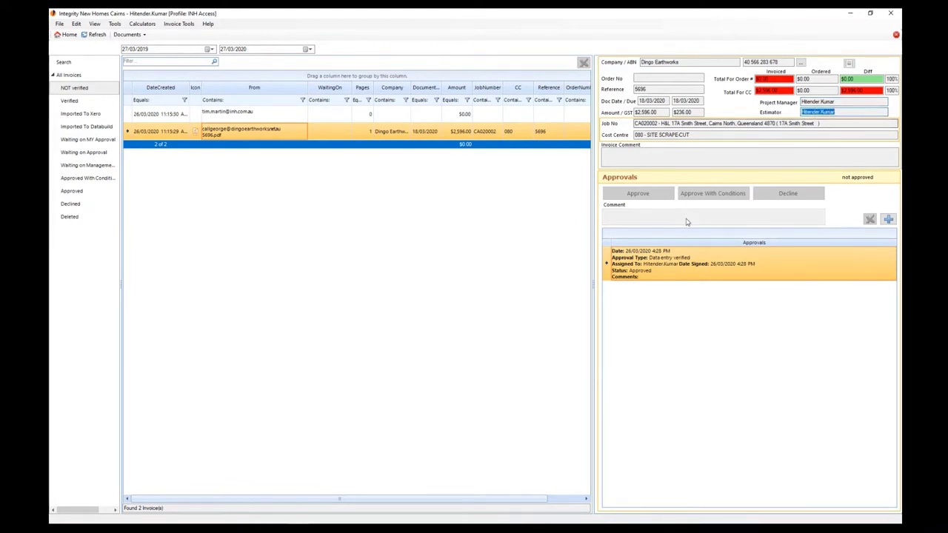
click(839, 103)
key(Tab)
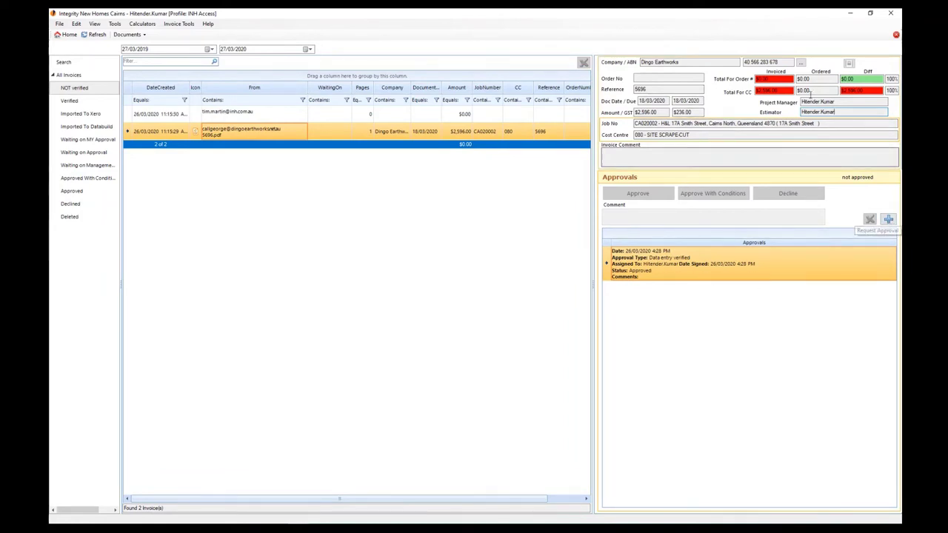
Step: Open a user approval request for the Dingo Earthworks invoice
click(871, 219)
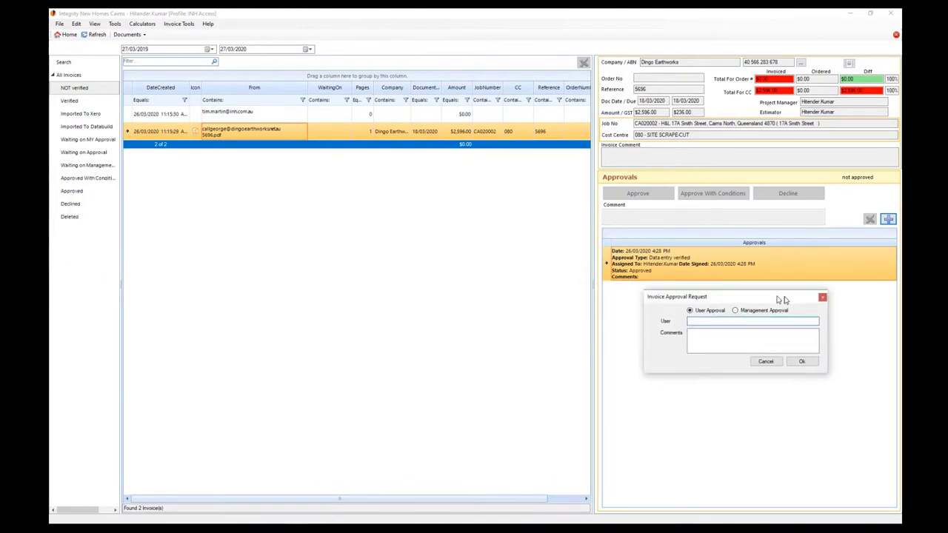
drag(780, 298, 791, 283)
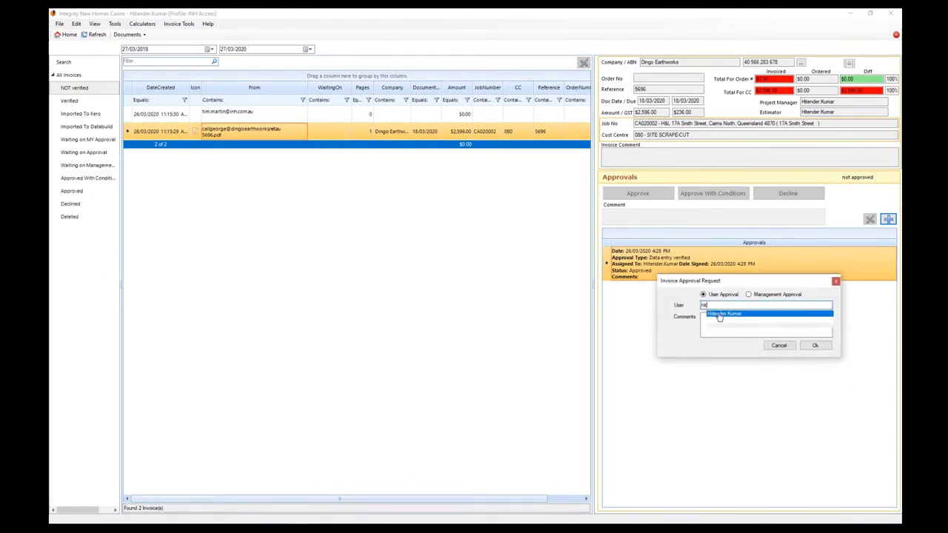
Step: Assign the Dingo Earthworks invoice's user approval to the logged-in user, and approve it from the Waiting on Approval list
click(719, 311)
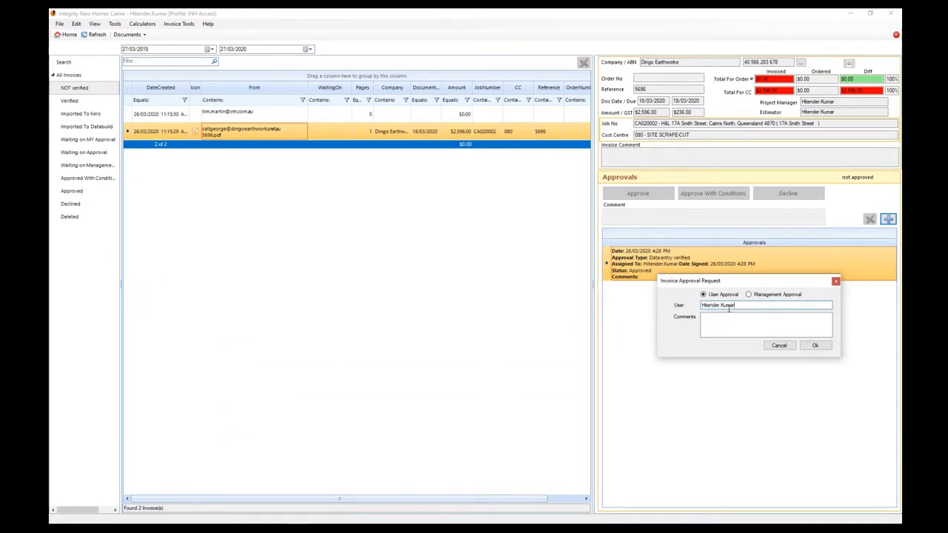
click(824, 347)
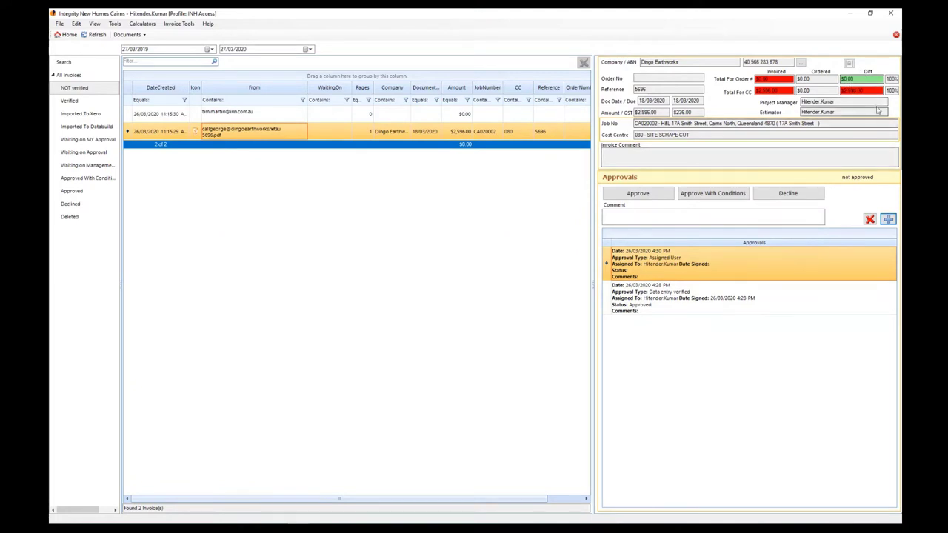
click(77, 153)
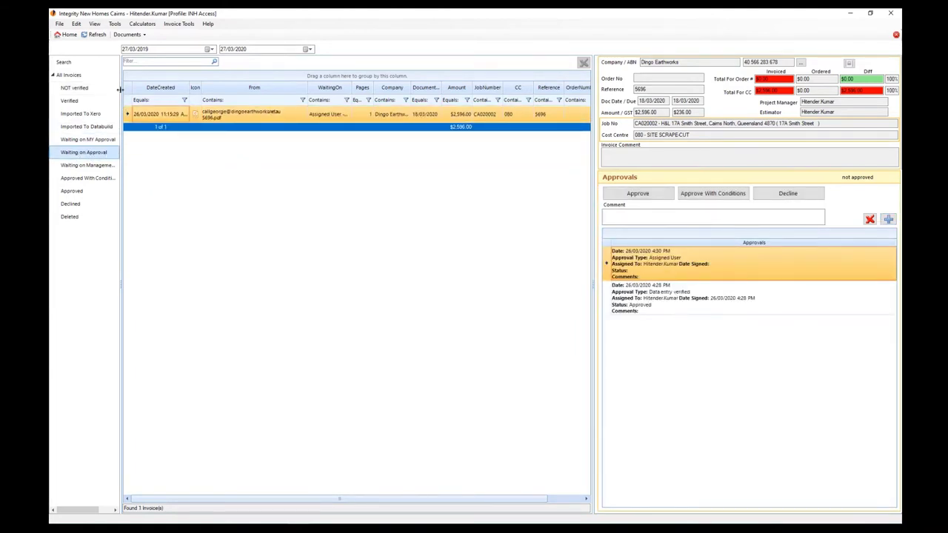
click(234, 116)
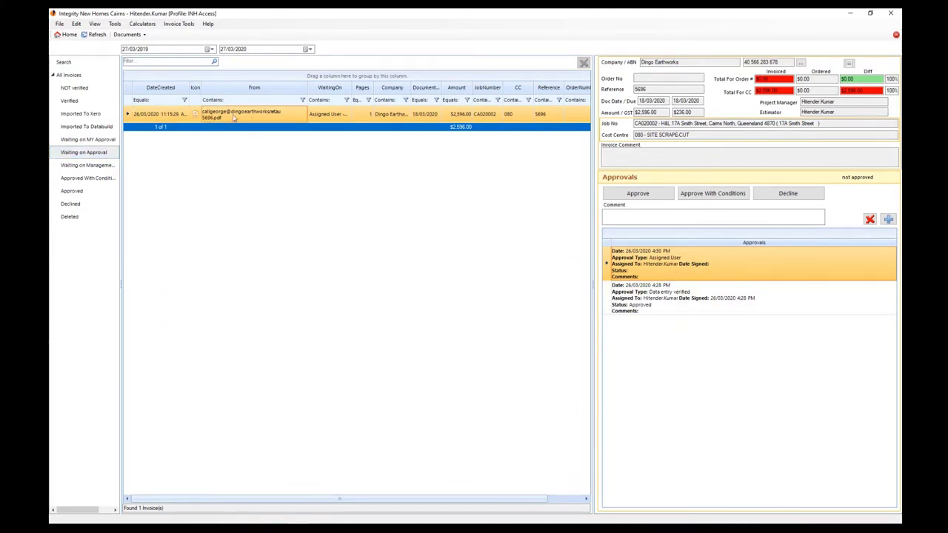
click(639, 194)
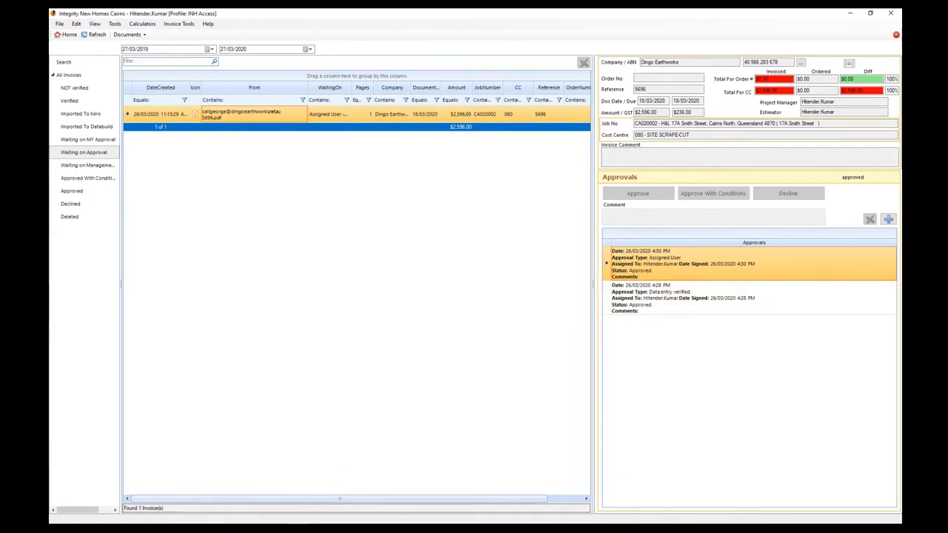
Step: Bring up the popped-out Invoice Viewer and close it, and refresh the Waiting on Approval list
click(299, 529)
click(347, 489)
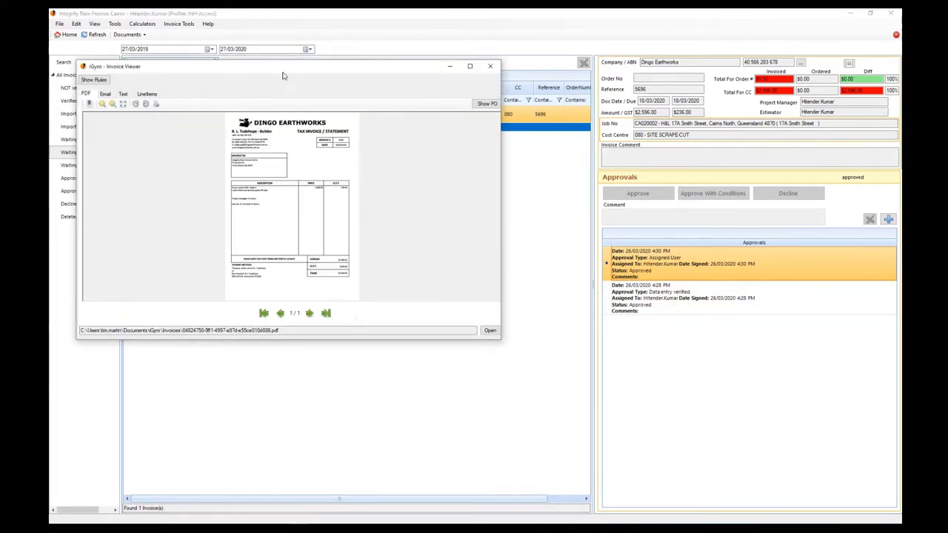
drag(276, 70, 337, 133)
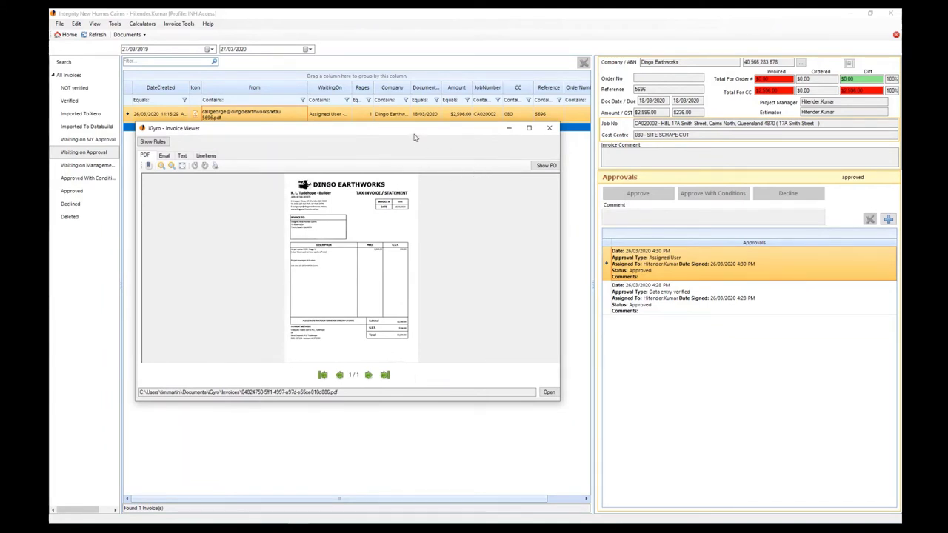
drag(415, 138, 425, 158)
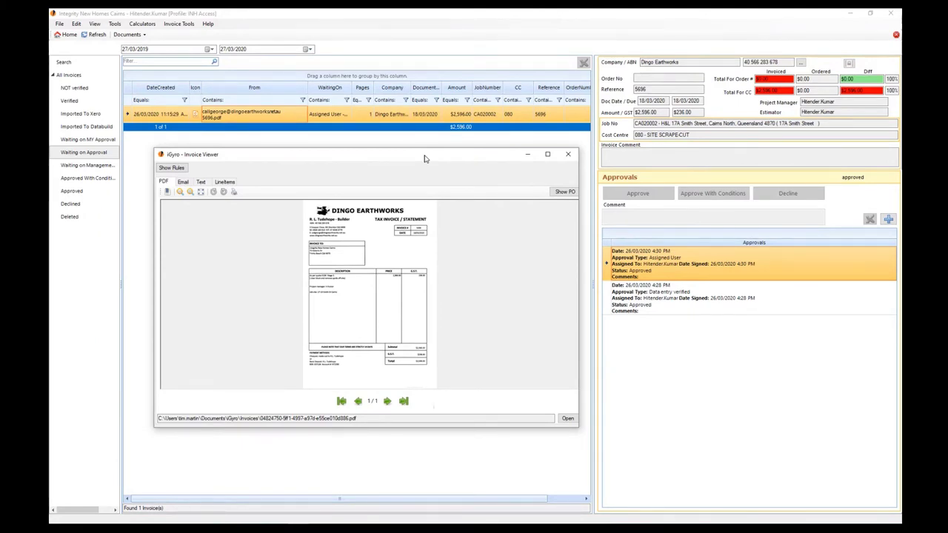
click(568, 157)
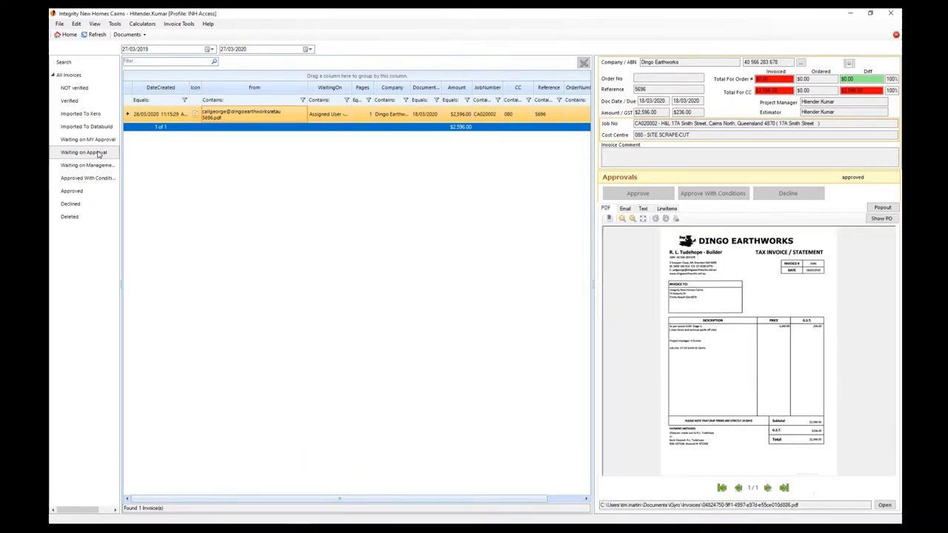
click(101, 37)
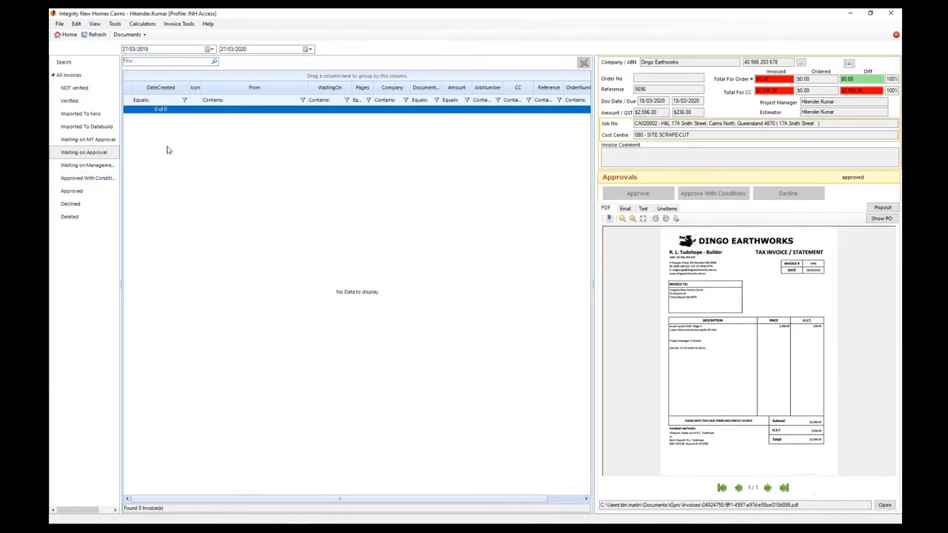
Step: Run a Xero sync for Integrity New Homes Cairns and close the sync dialog once it completes
click(60, 25)
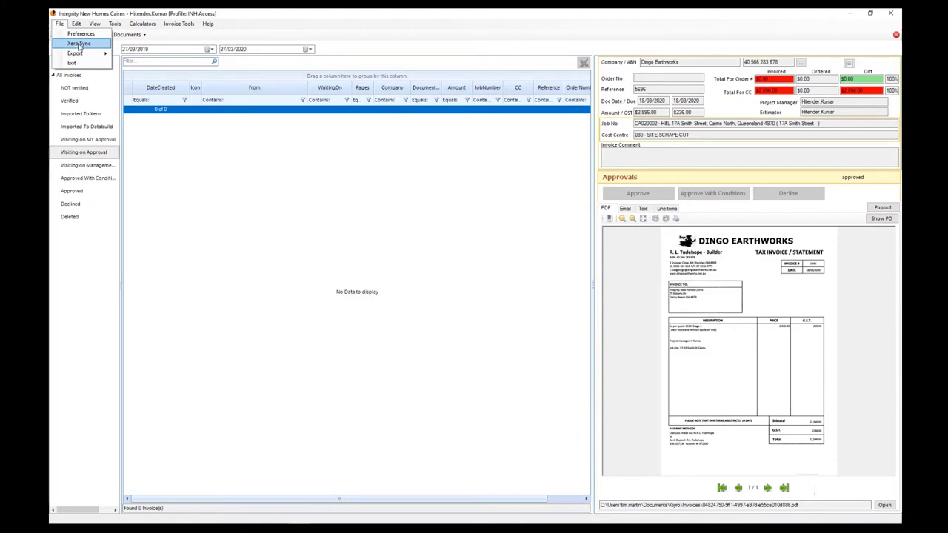
click(80, 46)
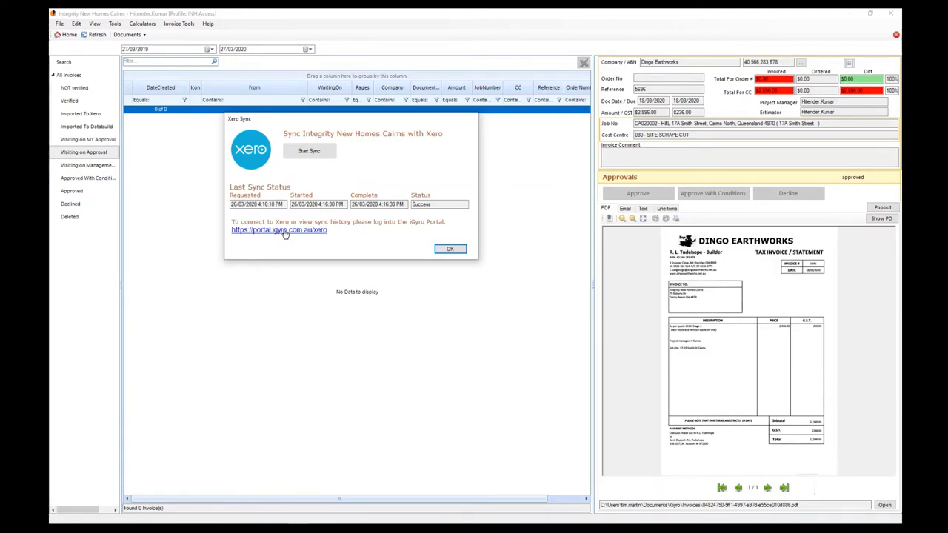
click(313, 155)
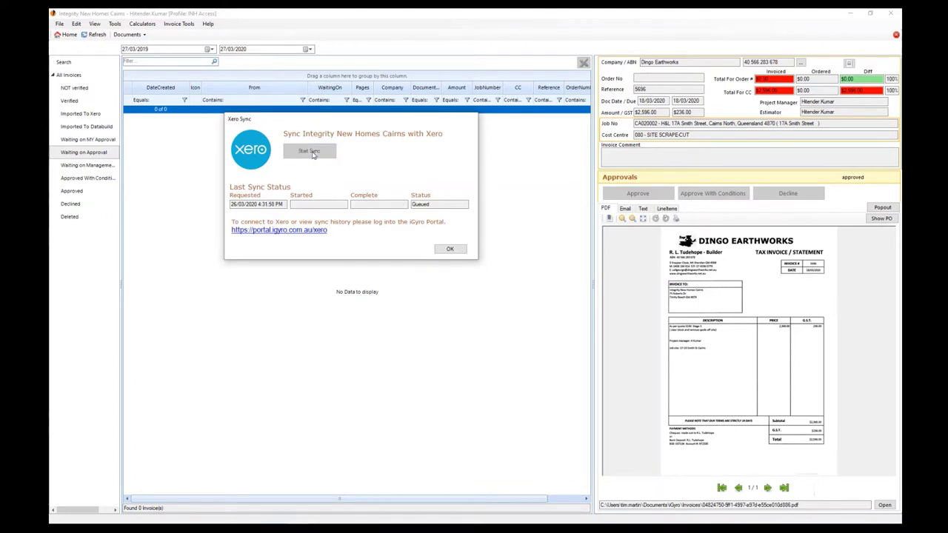
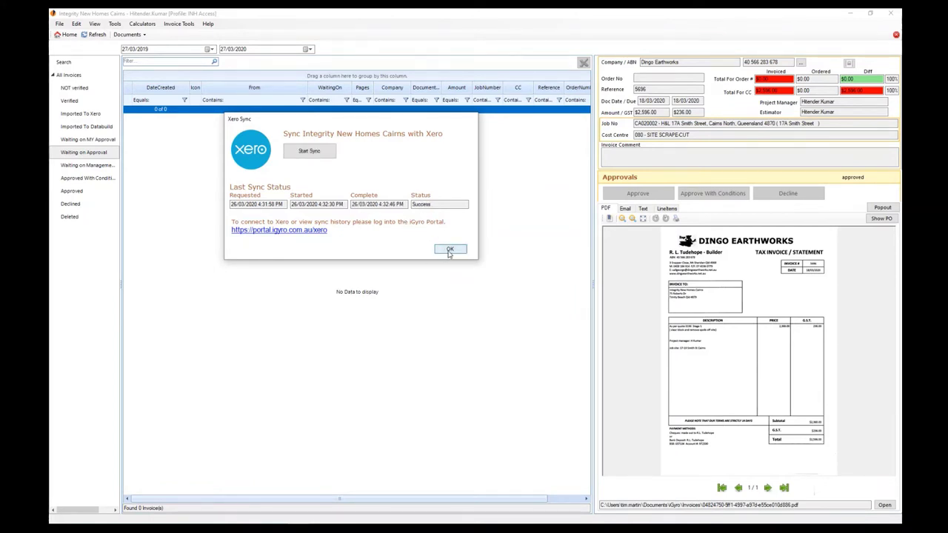
click(451, 249)
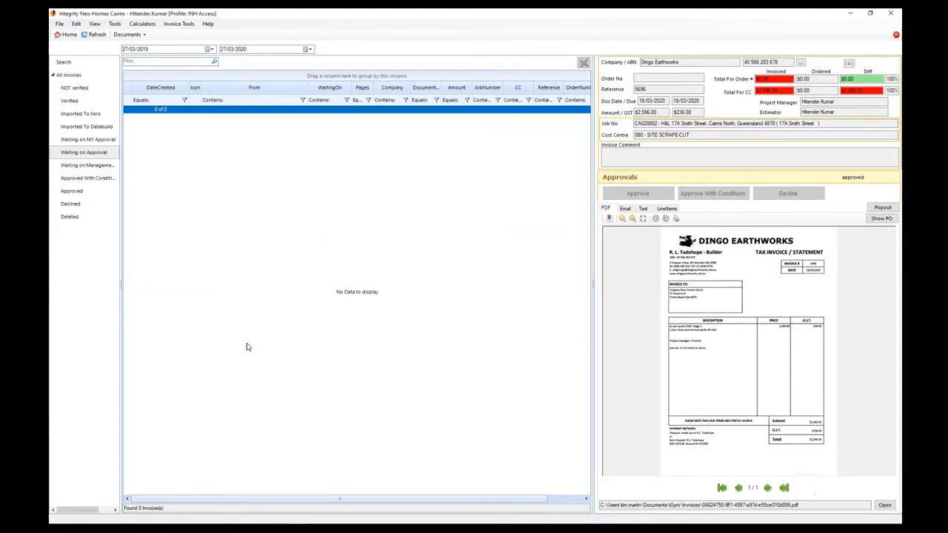
Step: Switch to Xero in Firefox, reload the bills, and preview the PDF attached to the Dingo Earthworks draft bill
click(192, 520)
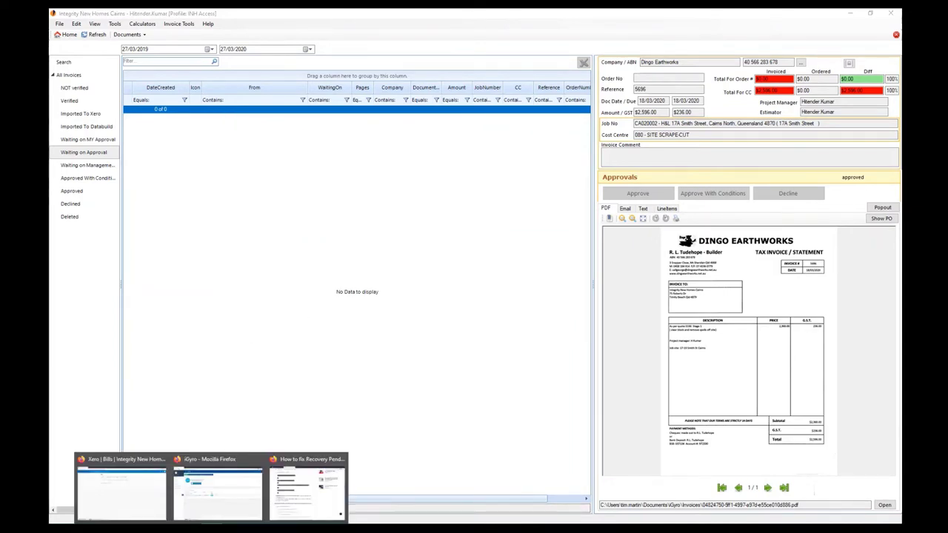
click(153, 502)
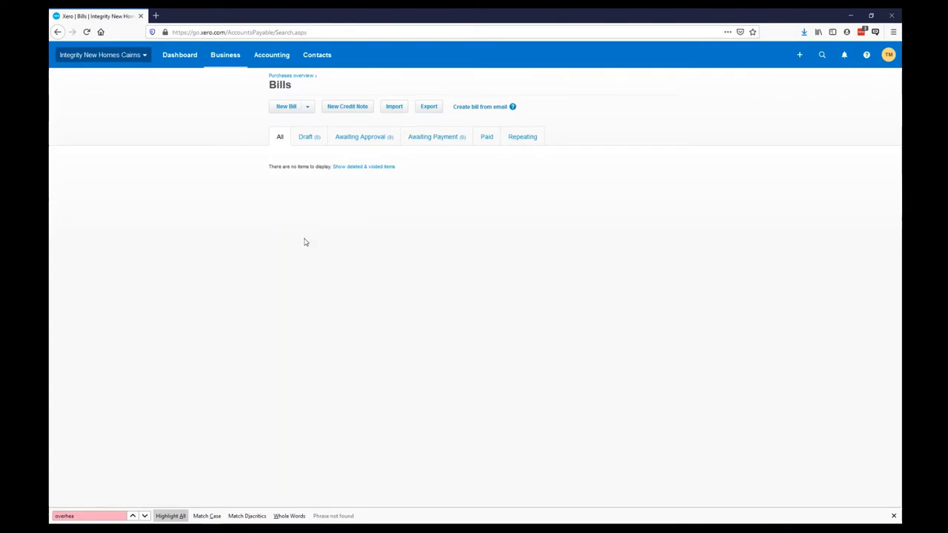
key(F5)
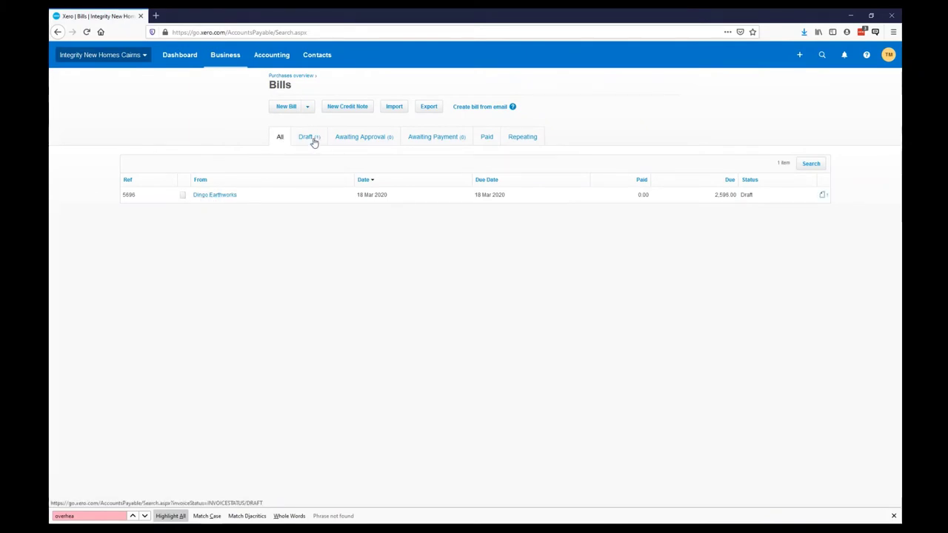
click(314, 140)
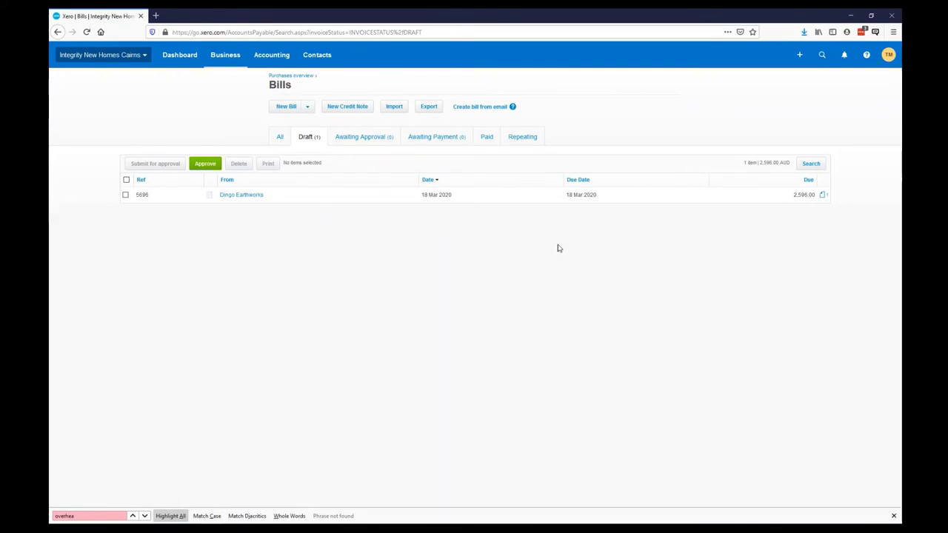
click(823, 196)
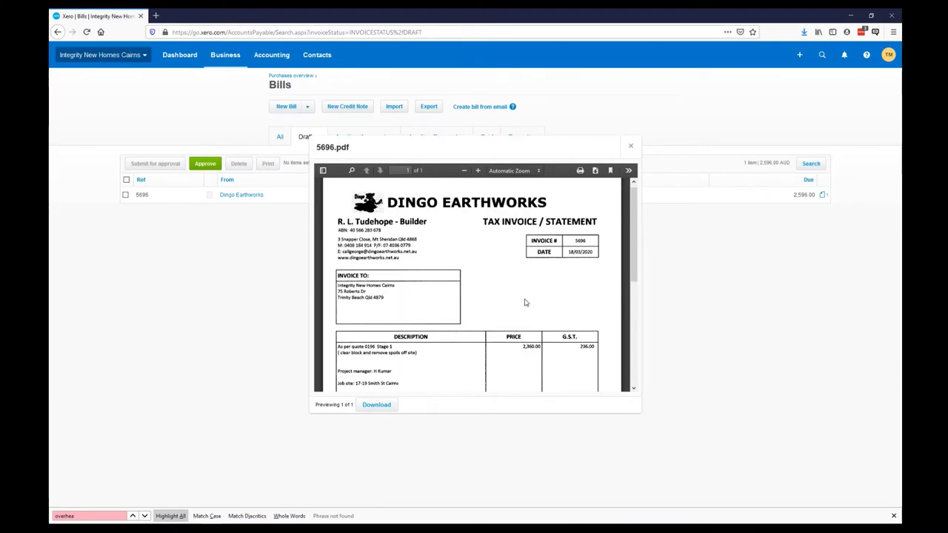
click(631, 148)
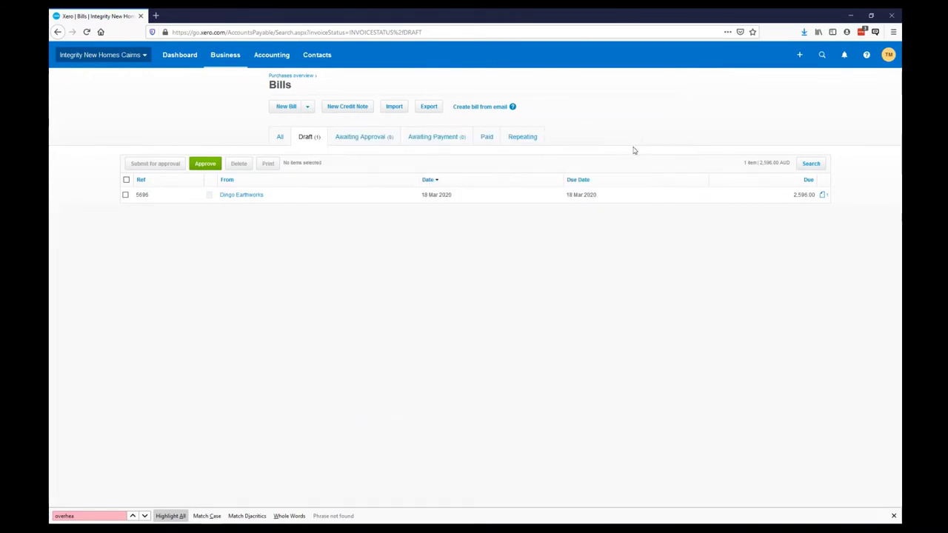
Step: Open the Dingo Earthworks draft bill and view its linked iGyro invoice page, closing that page when done
click(310, 200)
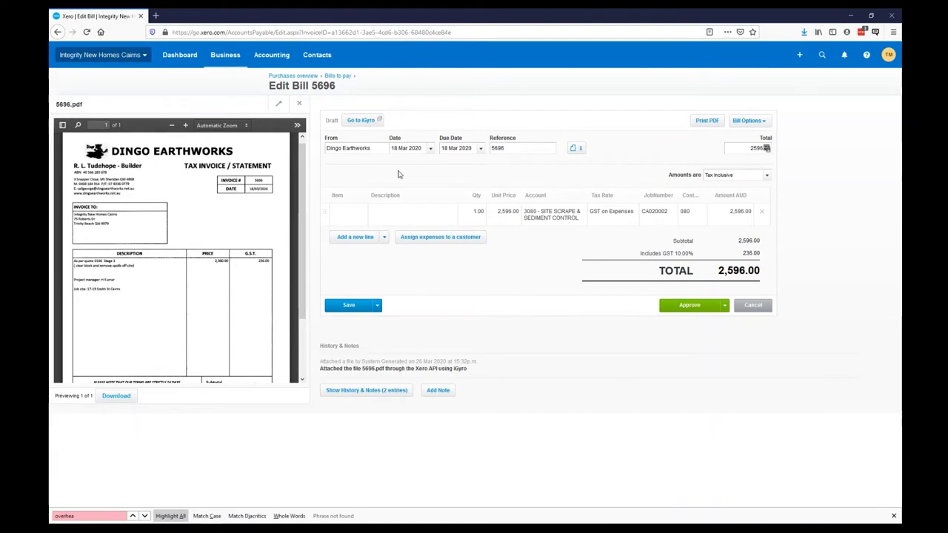
click(372, 123)
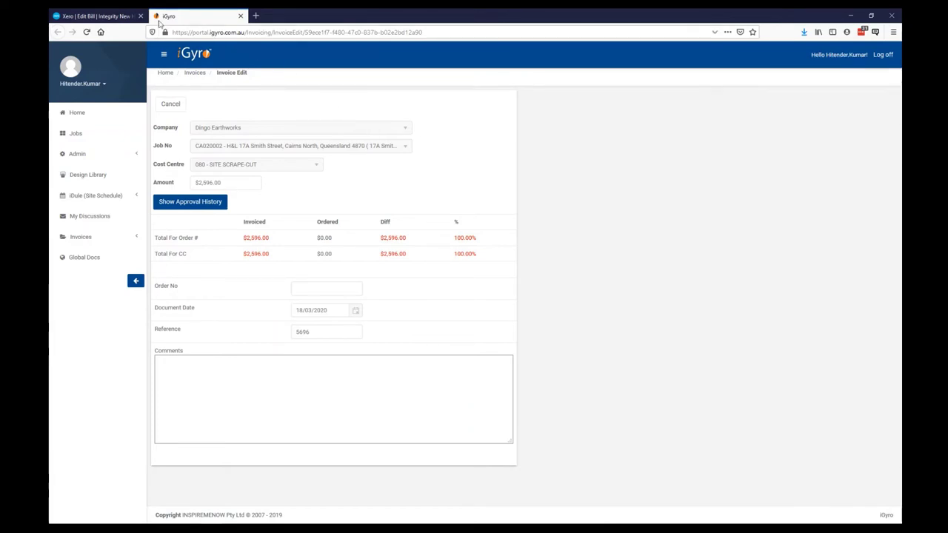
click(241, 16)
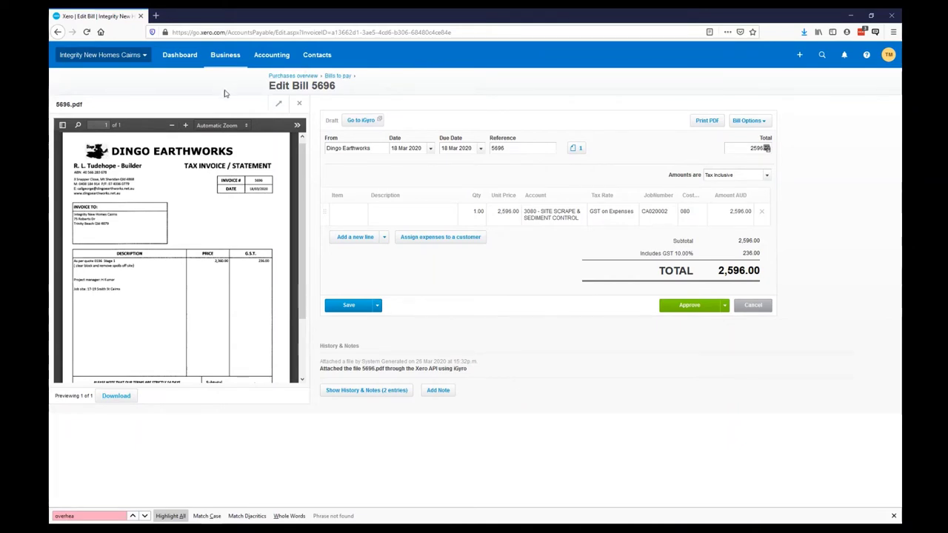
Step: Open the tracking categories in the advanced accounting settings and examine the JobNumber option CA020002
click(276, 56)
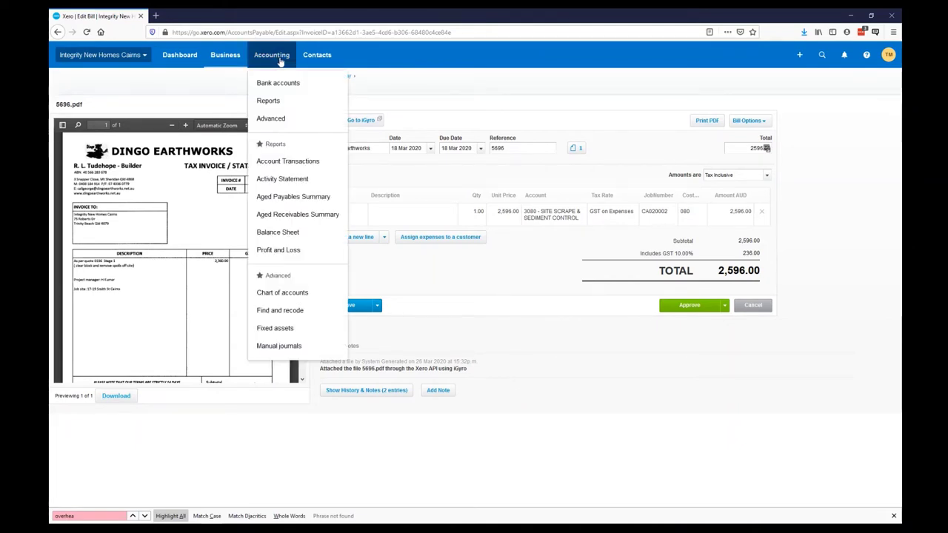
click(280, 122)
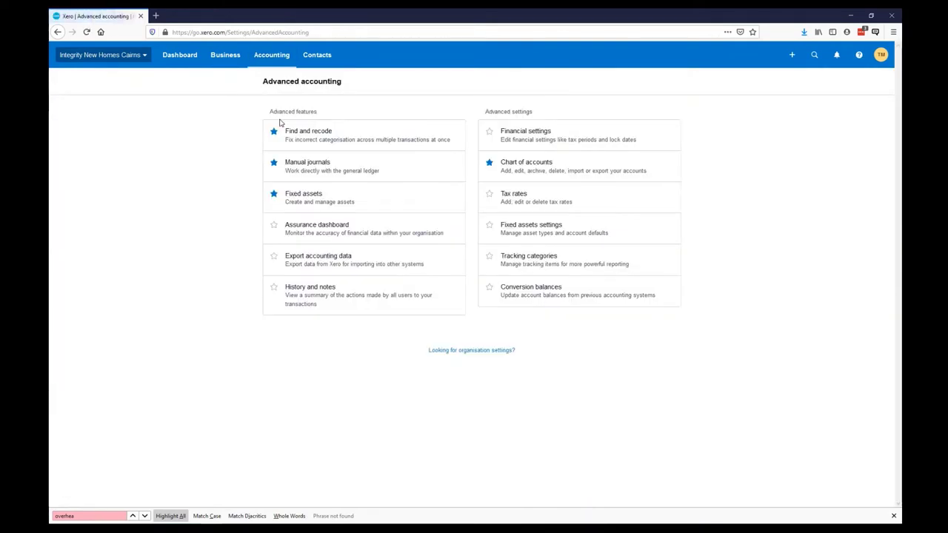
click(552, 262)
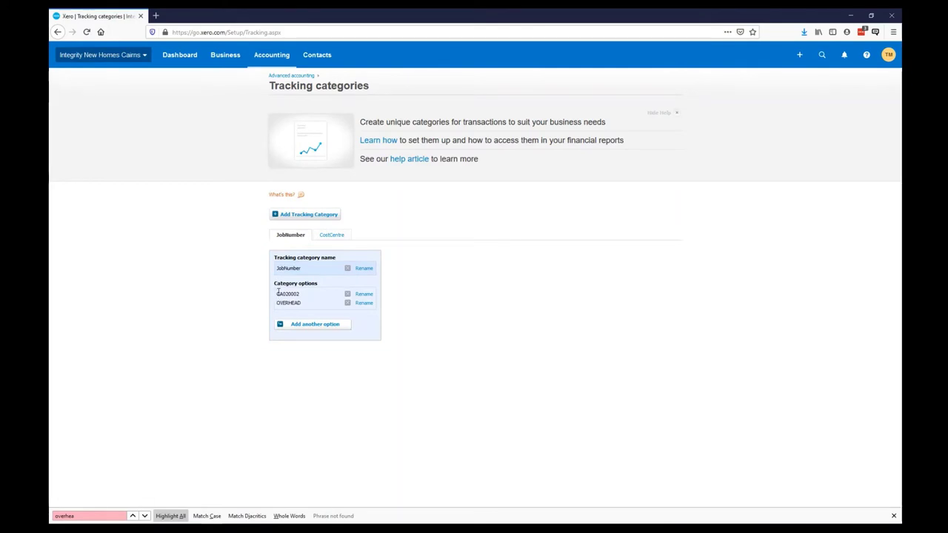
double_click(279, 293)
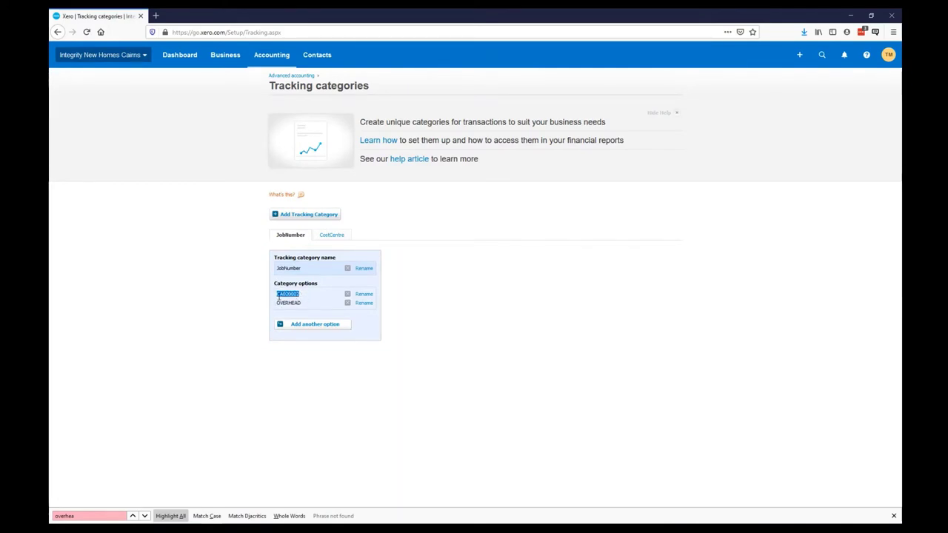
click(282, 296)
drag(277, 295, 307, 299)
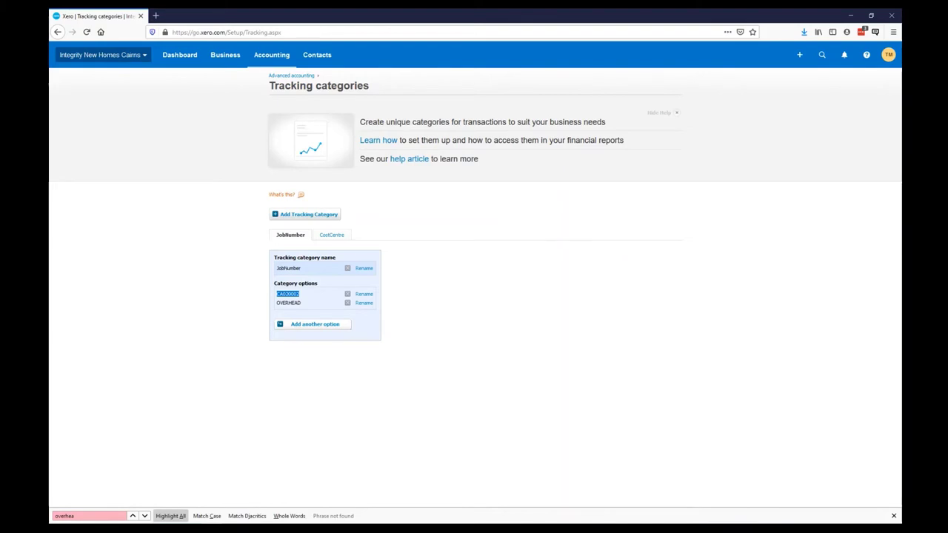
click(229, 286)
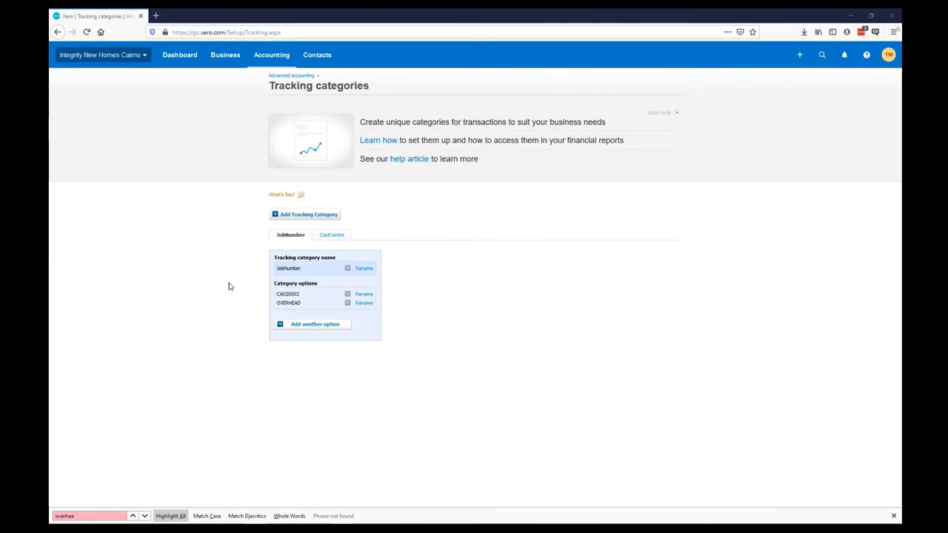
Step: Change the Xero organisation to Demo Company (AU) and open its draft bills
click(140, 59)
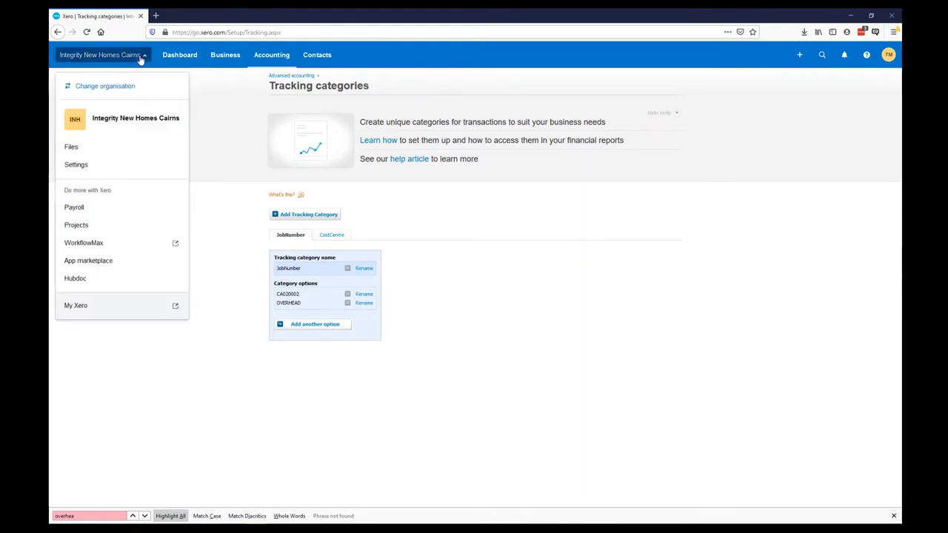
click(134, 86)
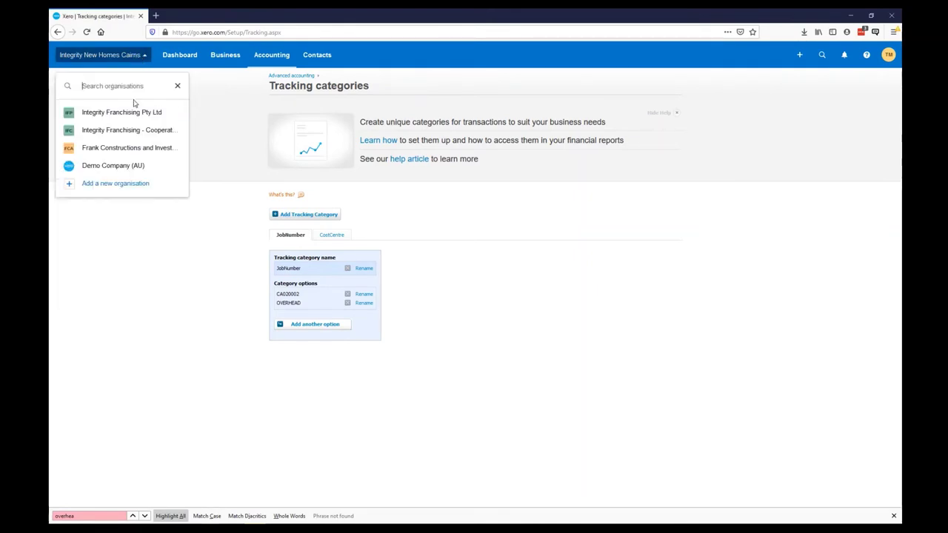
click(120, 169)
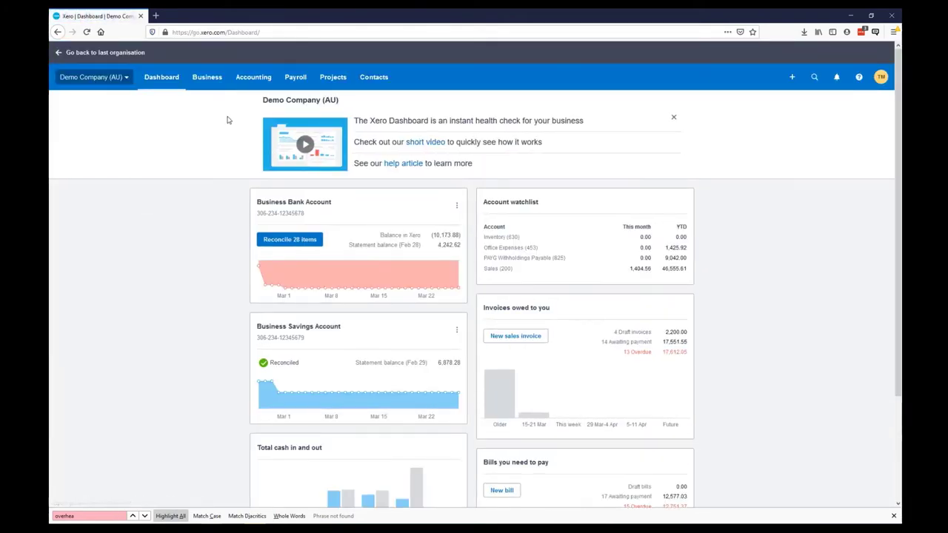
click(210, 81)
click(209, 169)
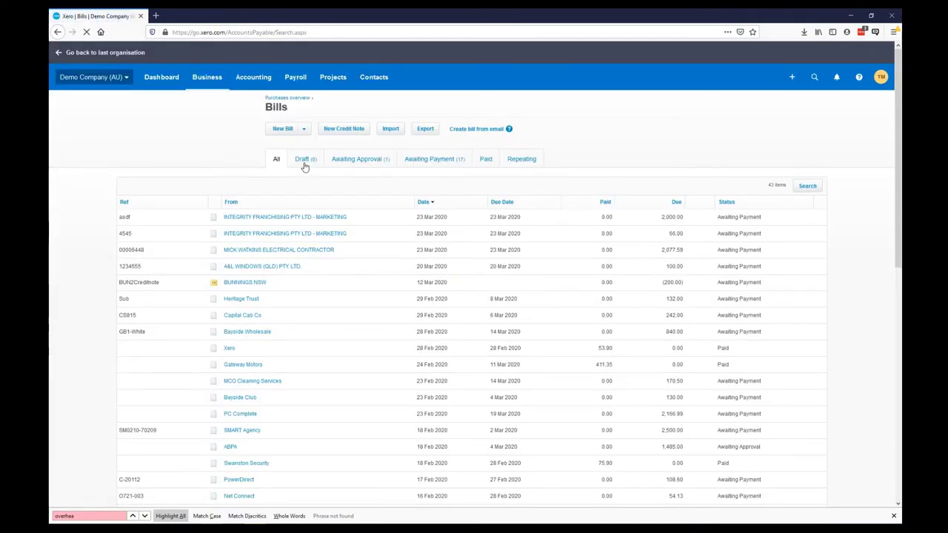
click(303, 175)
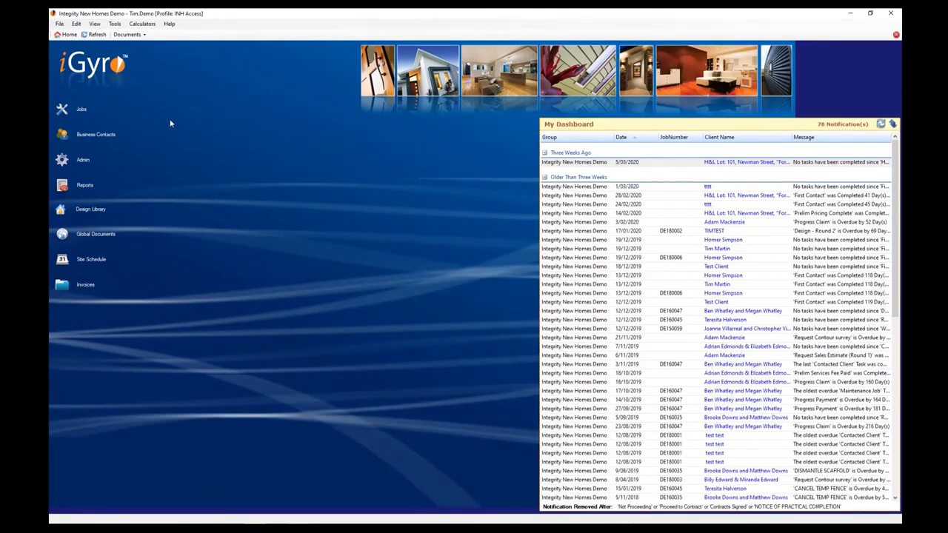
Step: Open job CH190036 in iGyro and view the files attached to its two zero-value SITE SCRAPE-CUT orders from WRIGBROS
click(81, 110)
click(165, 128)
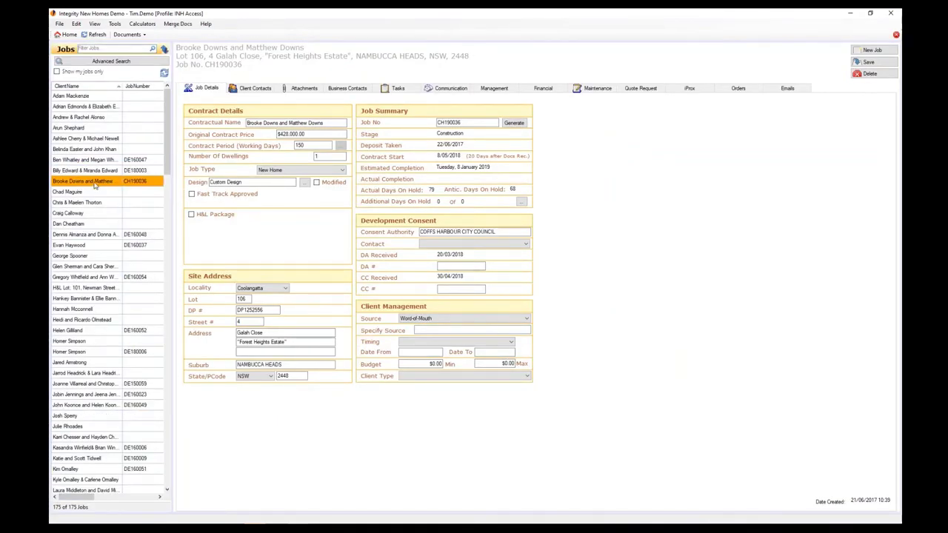
click(738, 90)
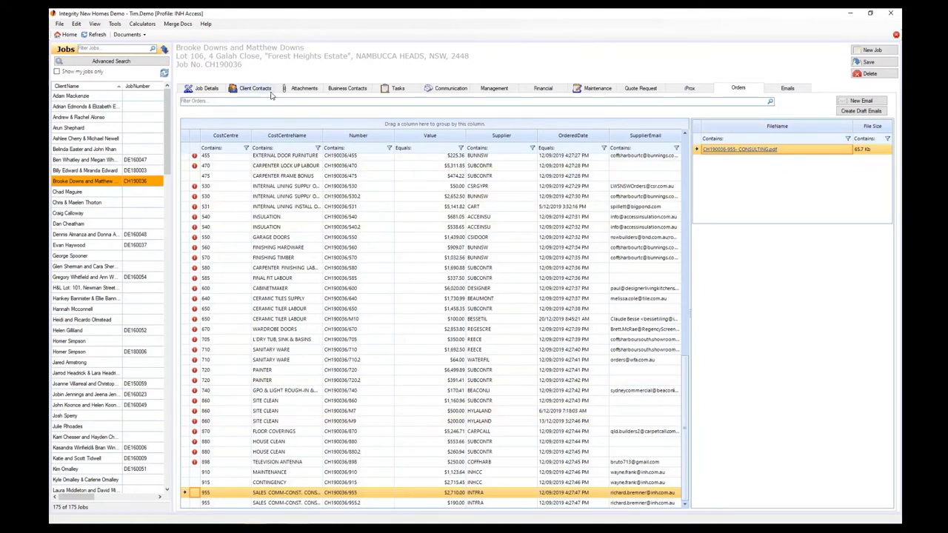
scroll(682, 333, up, 10)
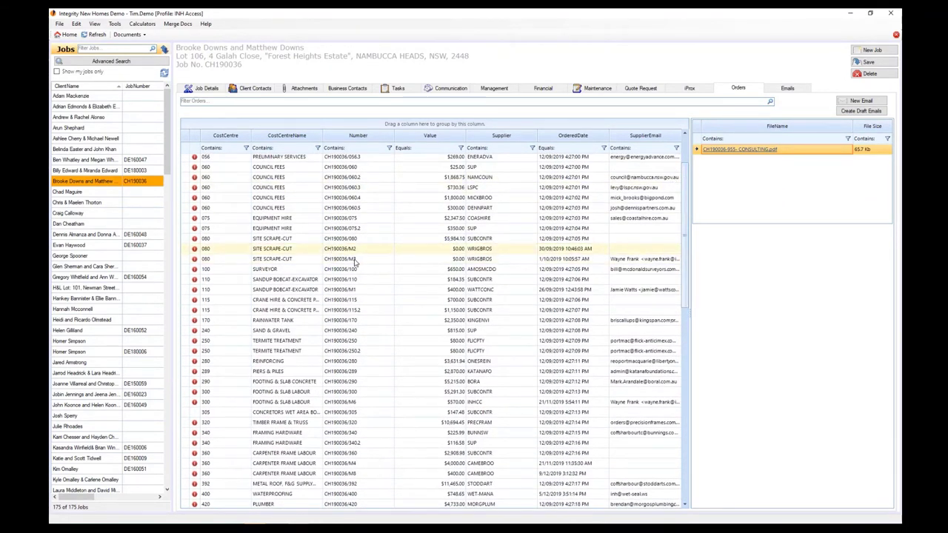
click(354, 257)
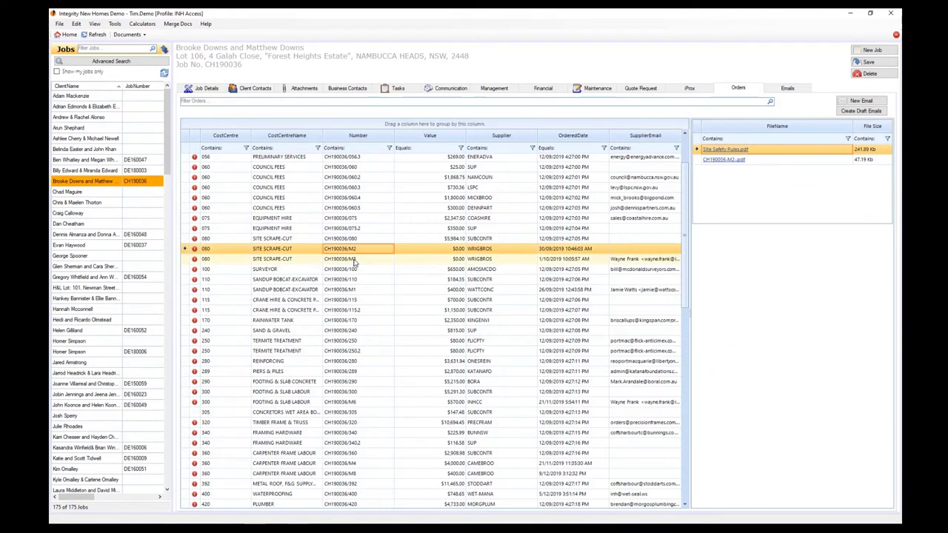
click(354, 260)
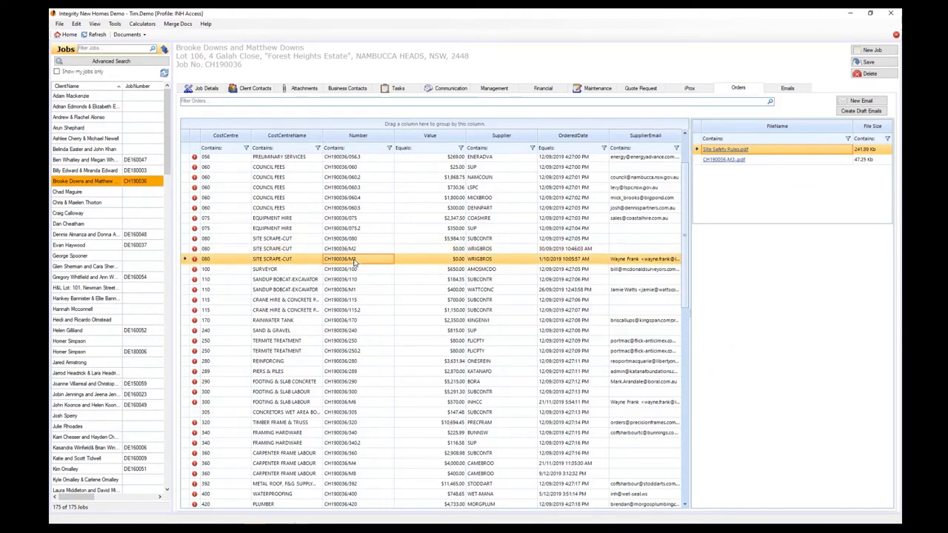
Step: View the job's attachments in the Supervisor folder under Purchase Orders
click(303, 89)
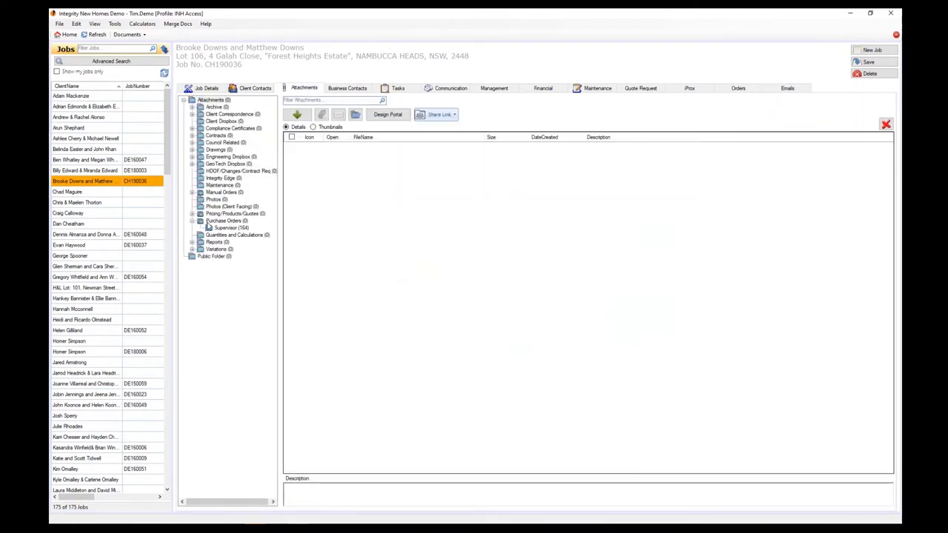
click(223, 228)
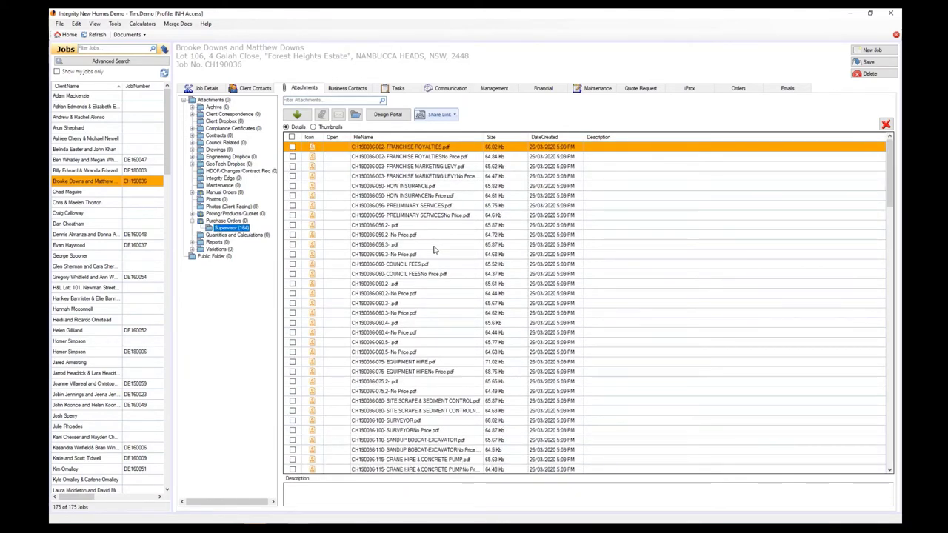
drag(889, 173, 895, 132)
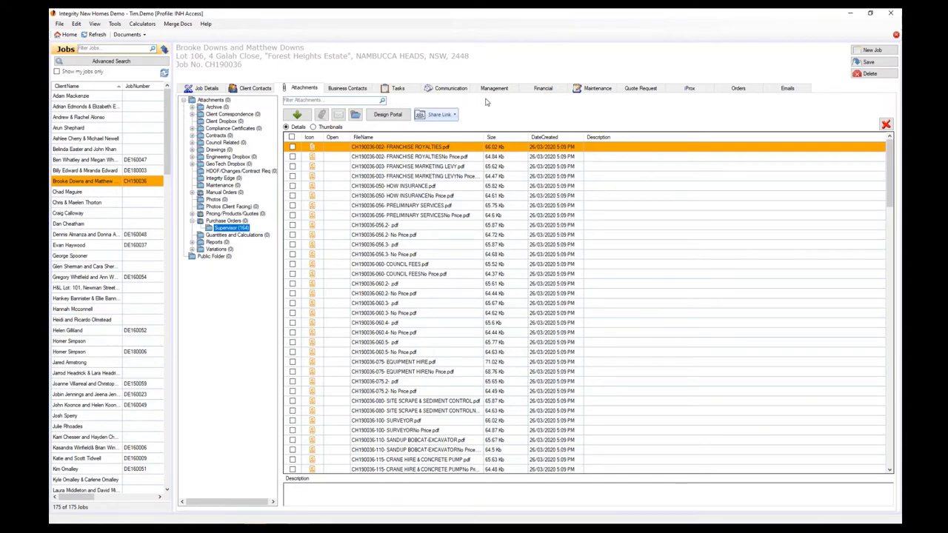
Step: Return to the home screen, open the invoices module and list the NOT verified invoices
click(67, 35)
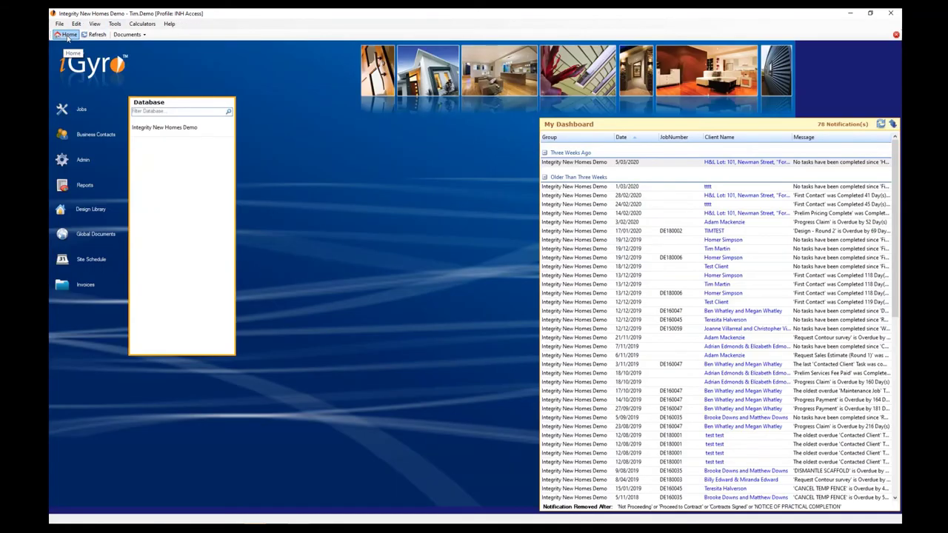
click(86, 289)
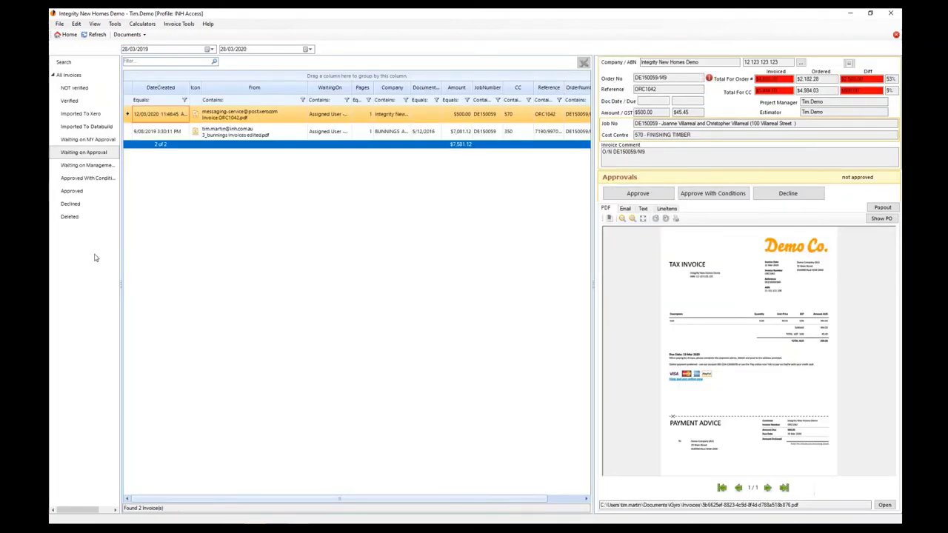
click(75, 90)
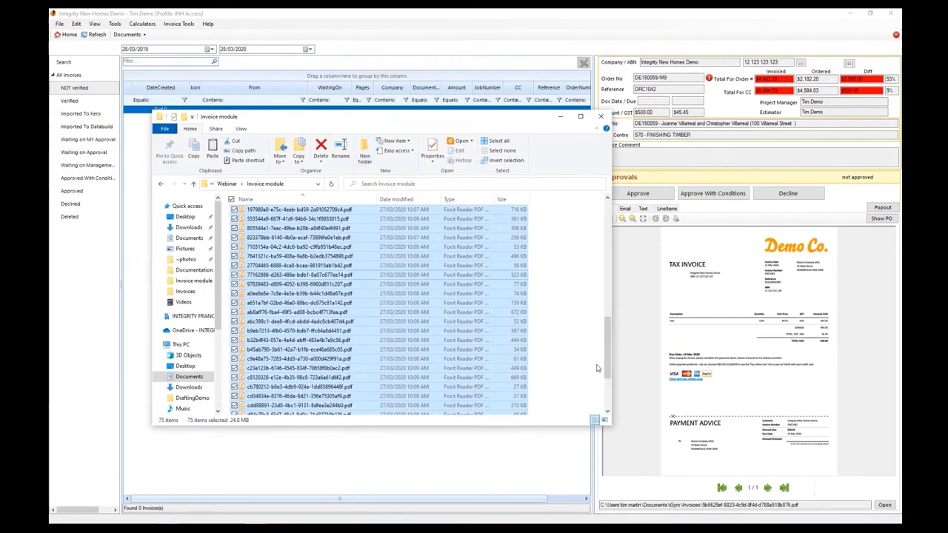
Step: Create an e-mail with the selected PDFs from the Invoice module folder as attachments
drag(607, 348, 608, 233)
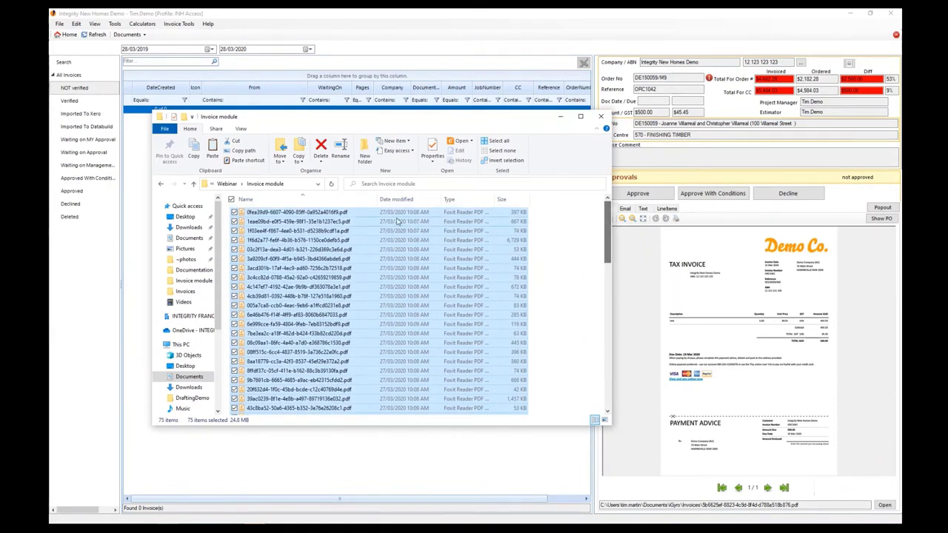
right_click(304, 244)
mouse_move(252, 367)
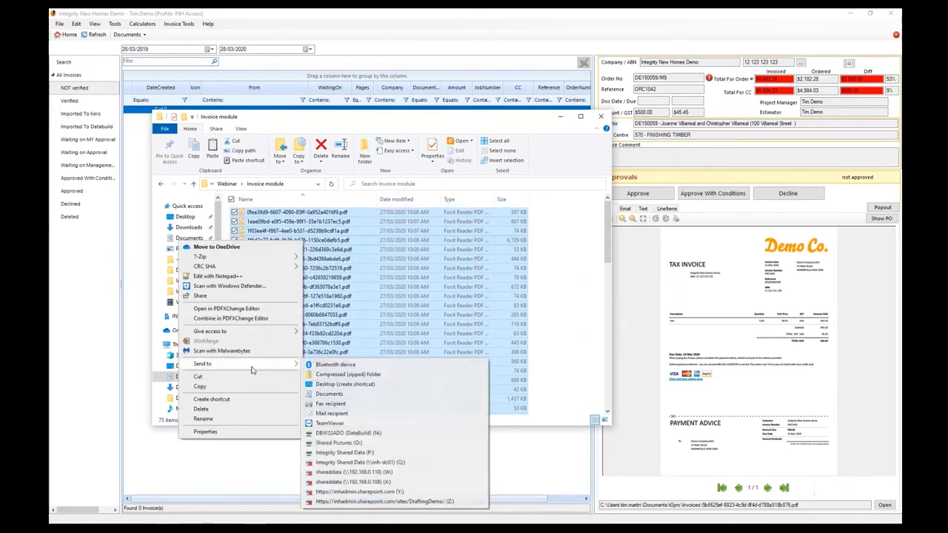
click(341, 414)
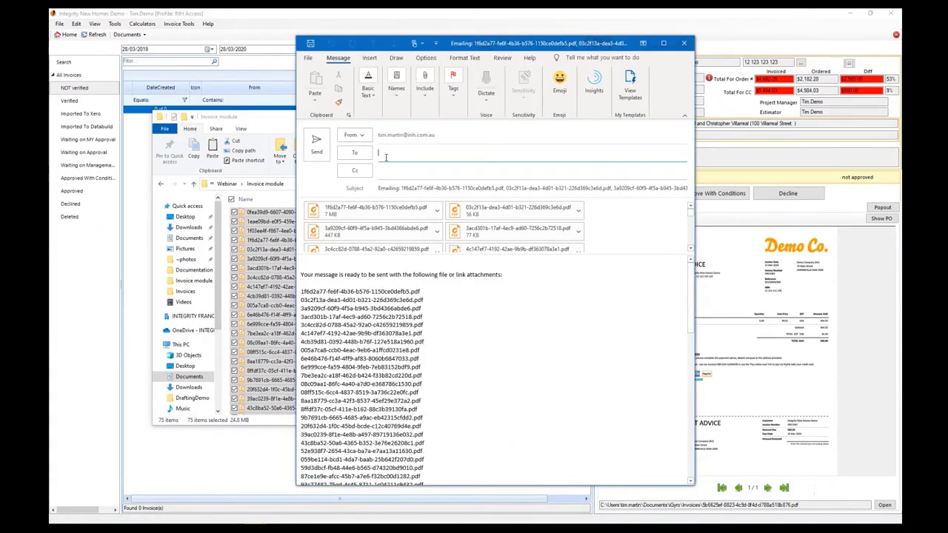
Step: Address the invoice e-mail to the demo recipient and send it
click(398, 153)
text(demo)
key(Return)
click(320, 153)
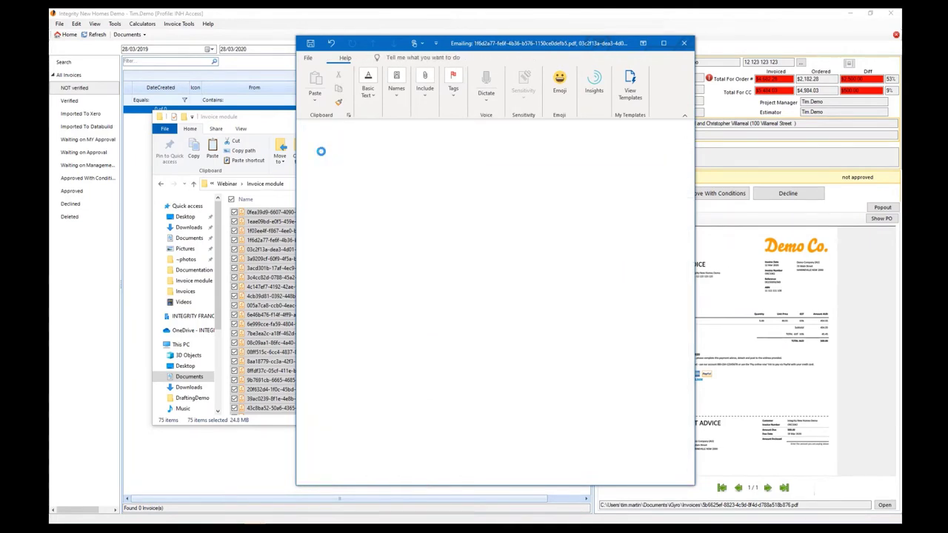
click(485, 20)
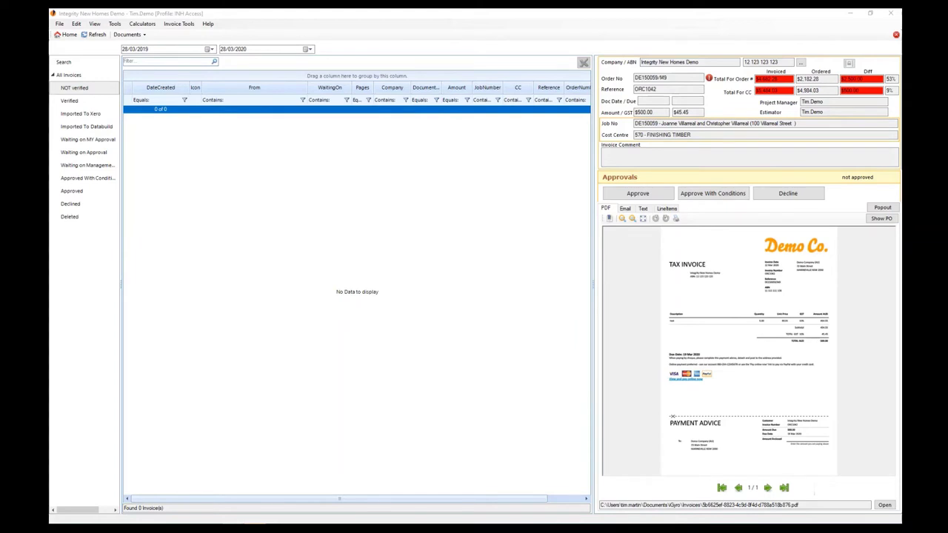
Step: Refresh the NOT verified invoices in iGyro, check the Imported To Xero list, and return to NOT verified
click(213, 16)
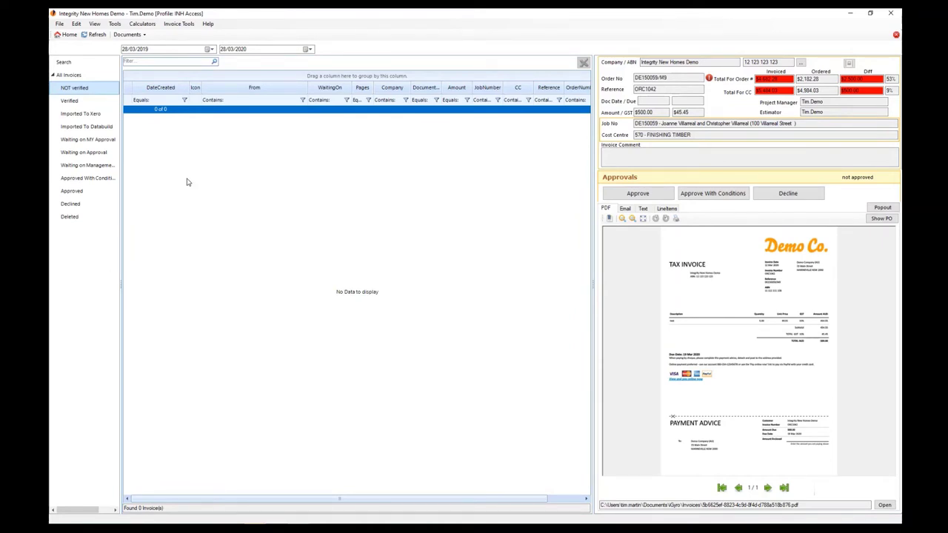
click(94, 37)
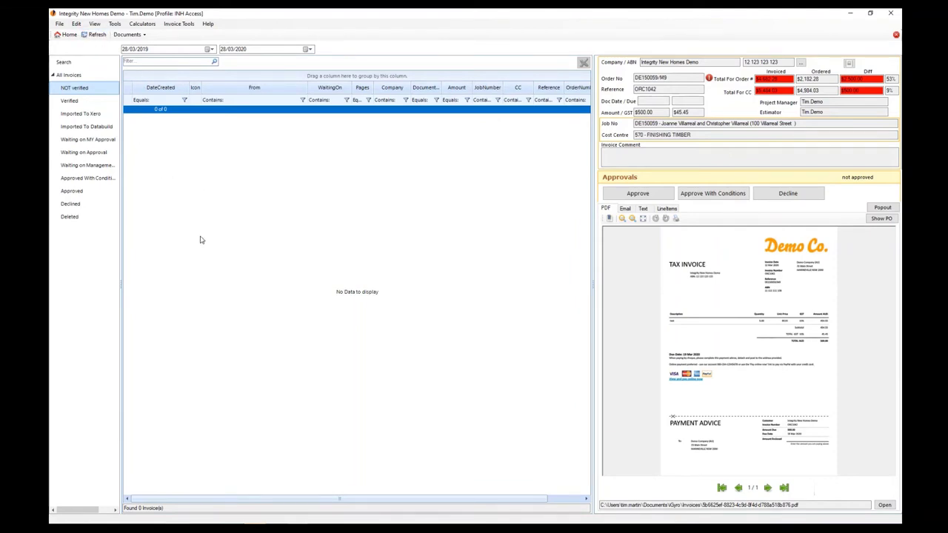
click(81, 114)
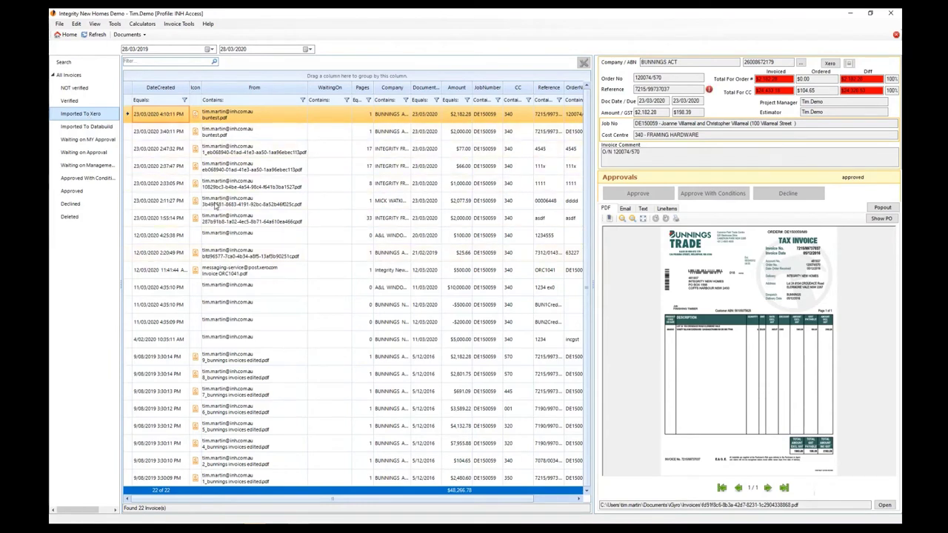
click(94, 92)
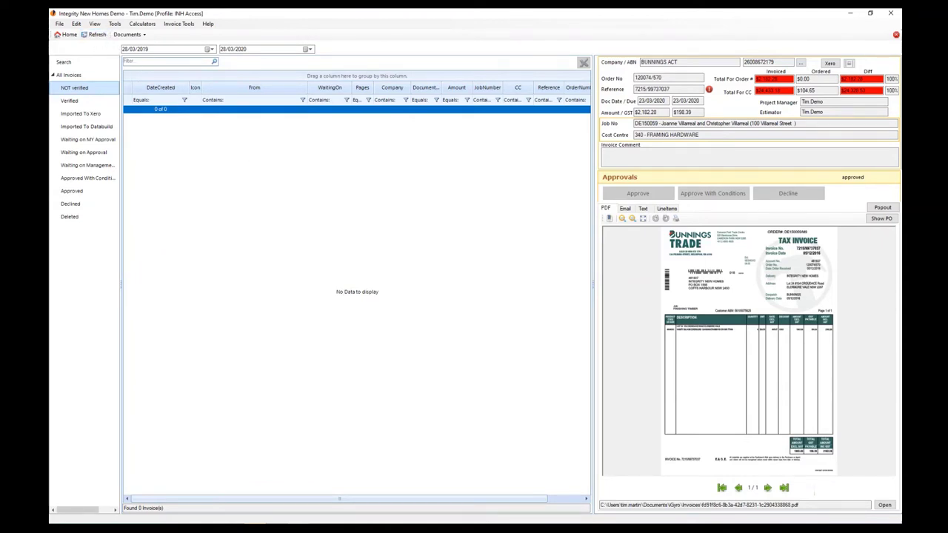
Step: Keep refreshing the NOT verified list to load the e-mailed invoices
click(99, 37)
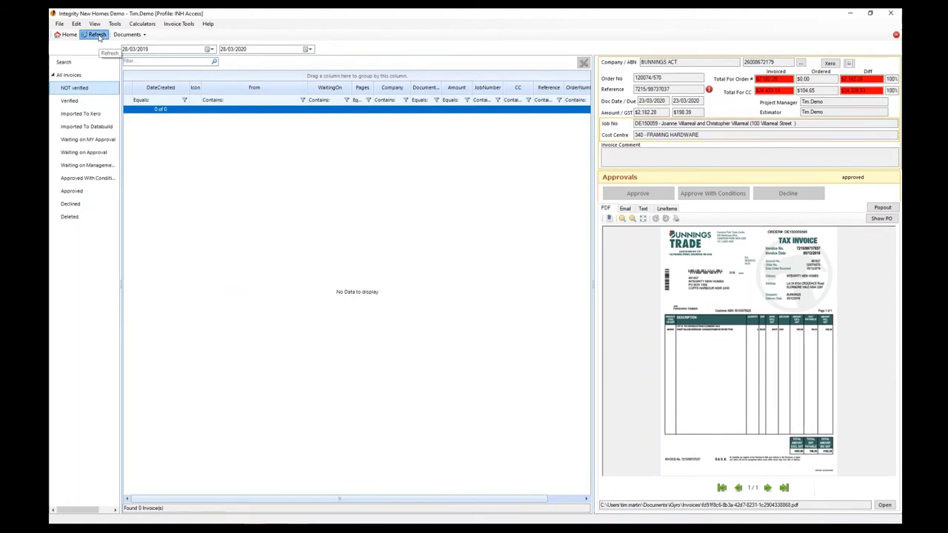
click(97, 37)
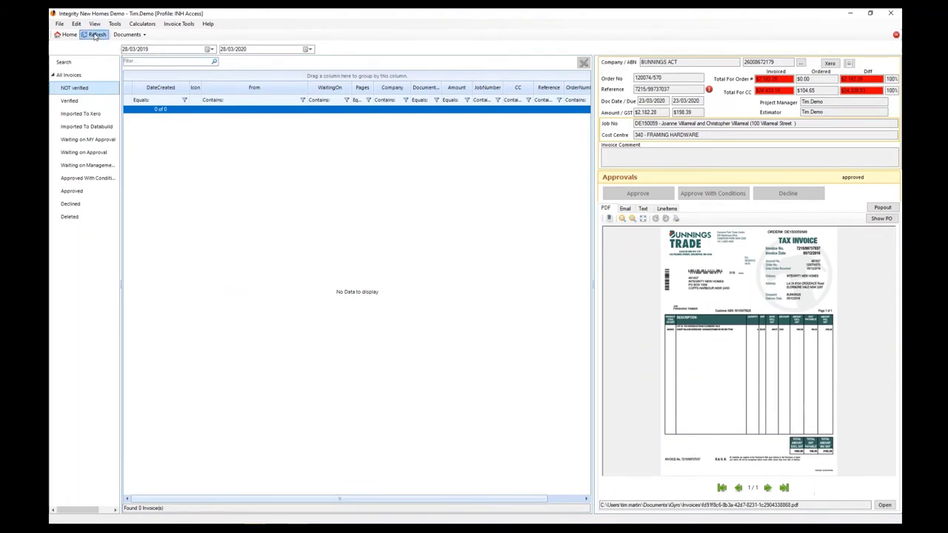
click(95, 36)
click(97, 35)
click(96, 35)
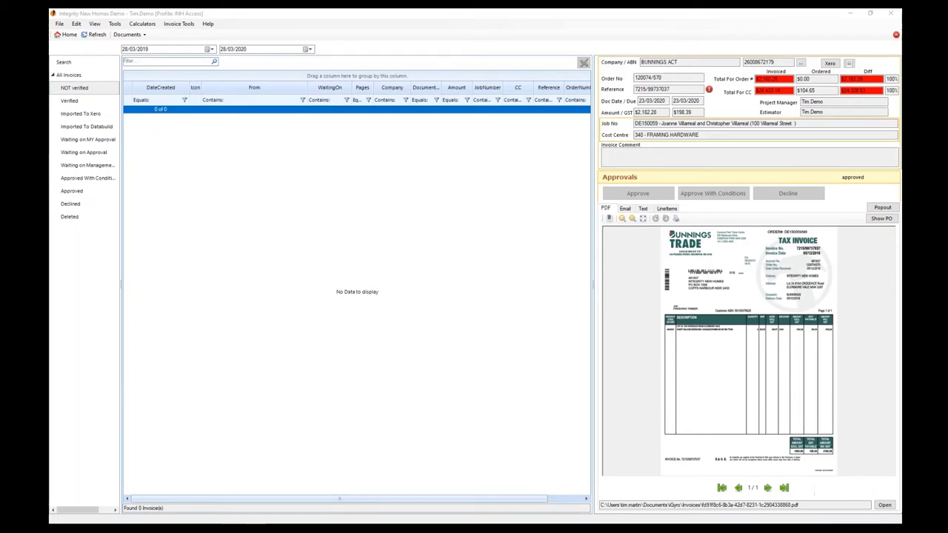
click(96, 38)
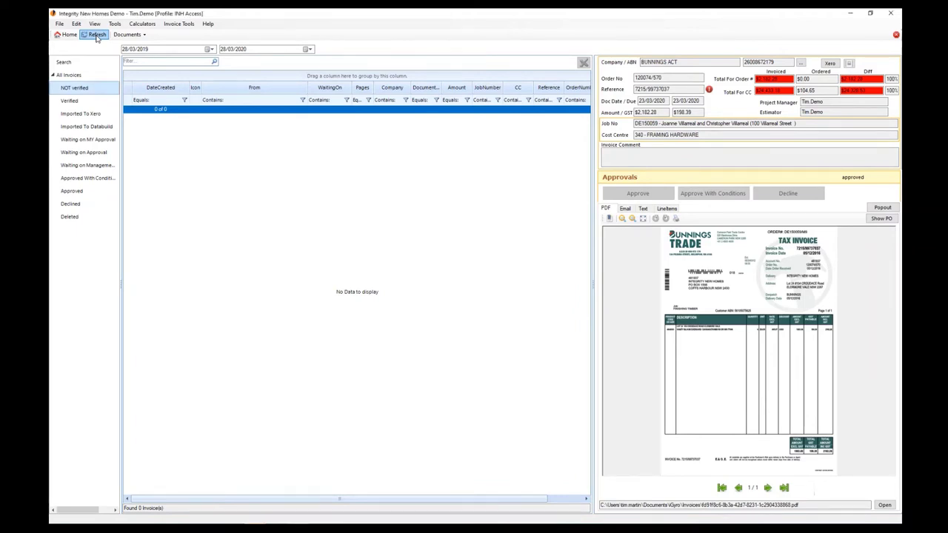
click(96, 36)
click(97, 34)
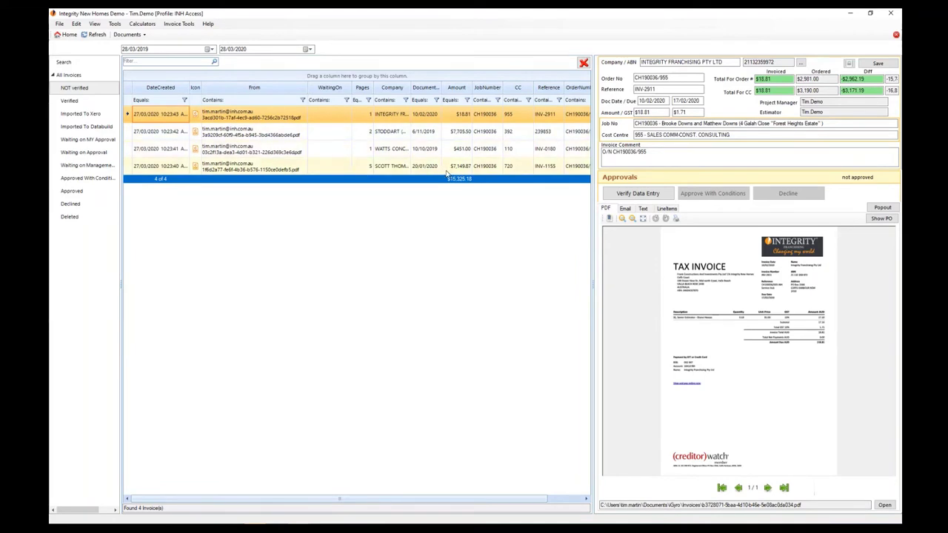
click(97, 35)
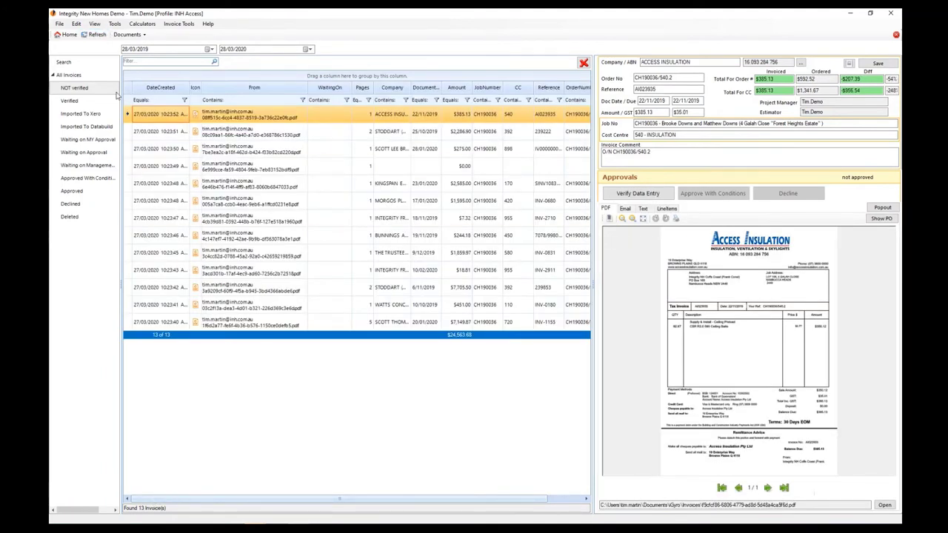
click(104, 37)
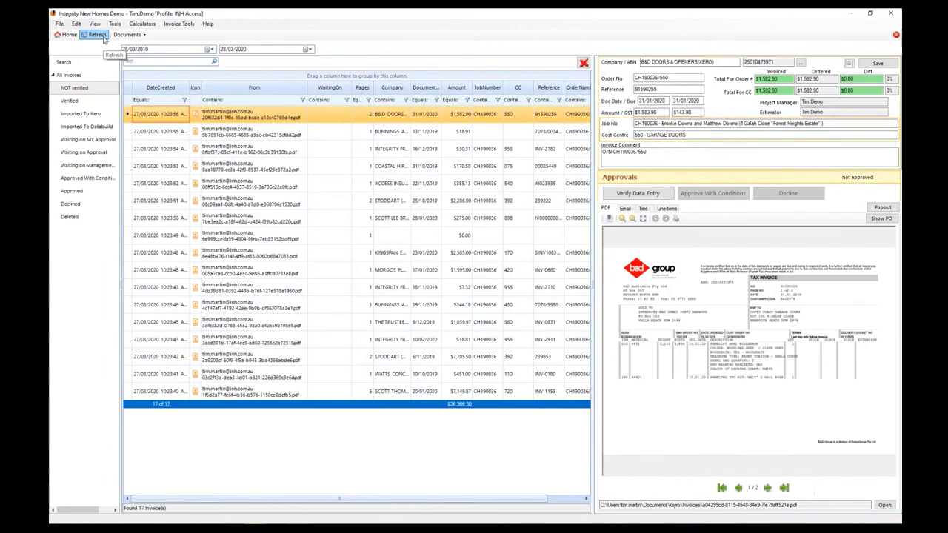
click(104, 37)
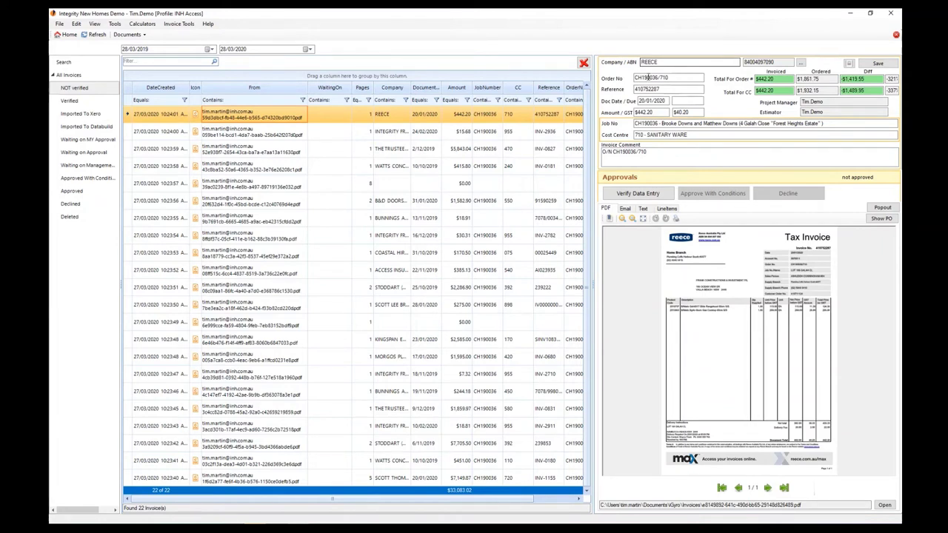
Step: Check the REECE invoice's order number, amount, cost centre and comment, and open its PDF in a separate viewer window
double_click(647, 77)
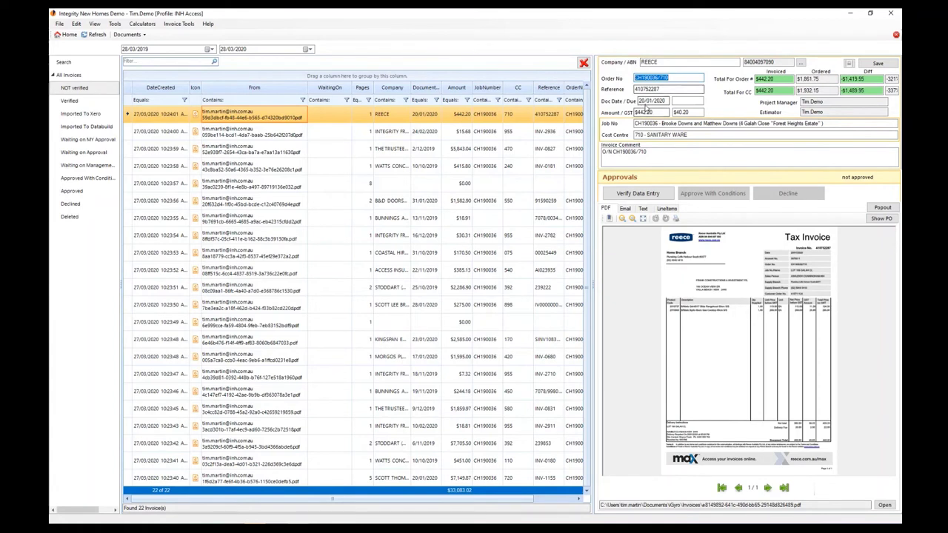
double_click(641, 111)
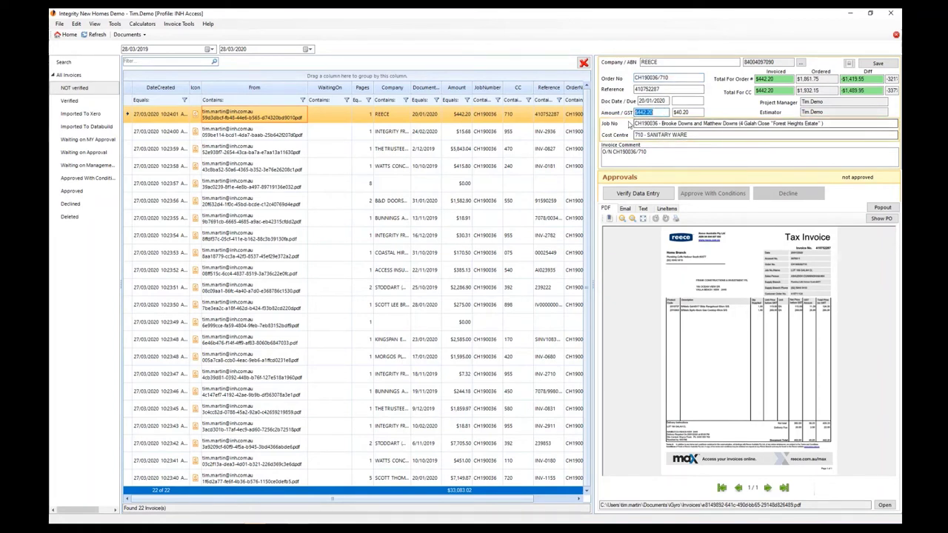
double_click(638, 77)
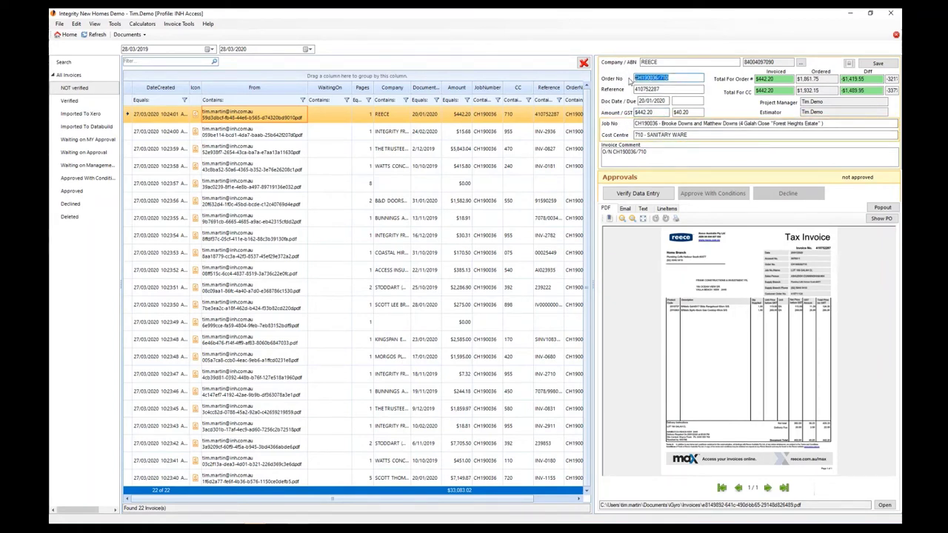
click(684, 135)
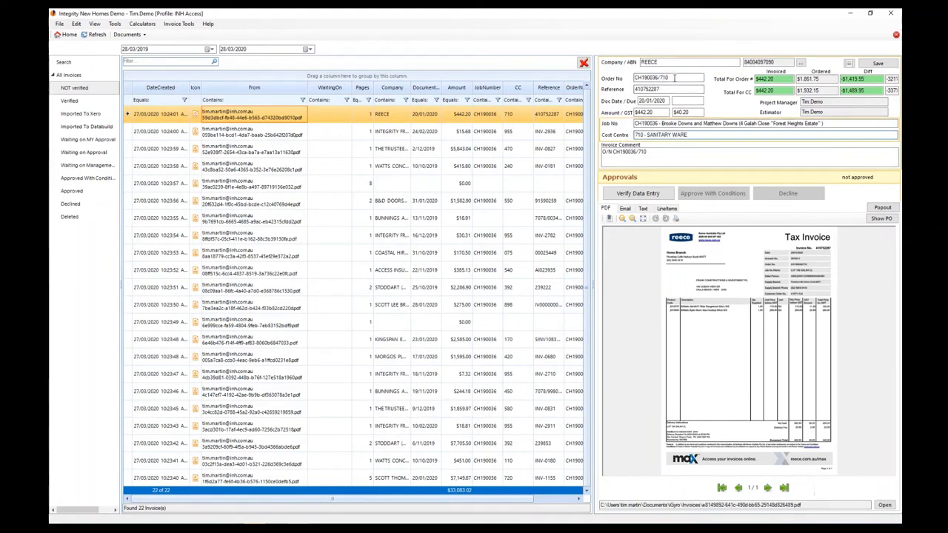
click(612, 77)
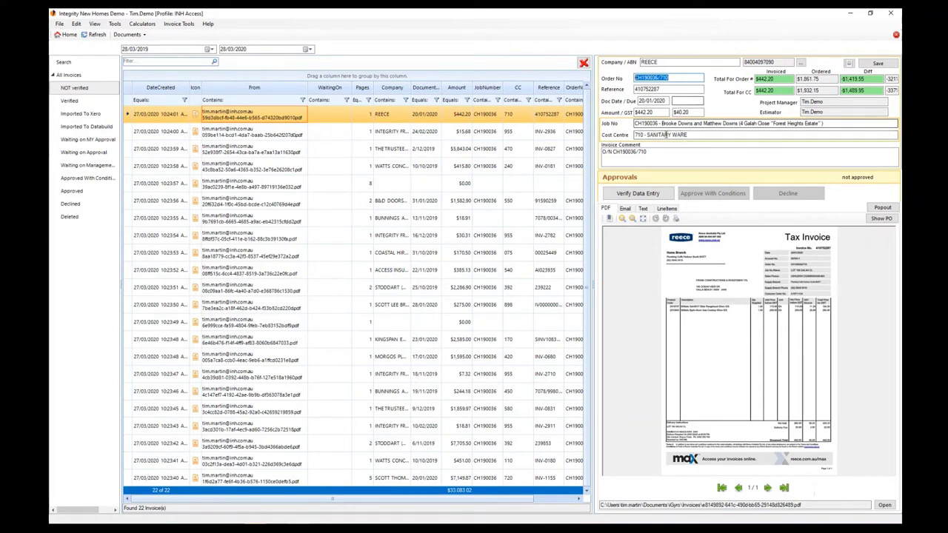
click(671, 156)
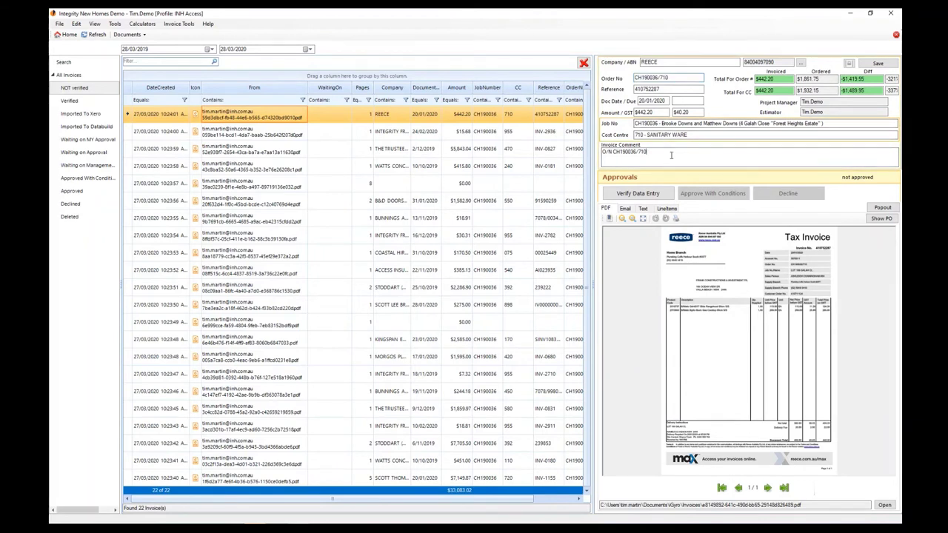
click(881, 208)
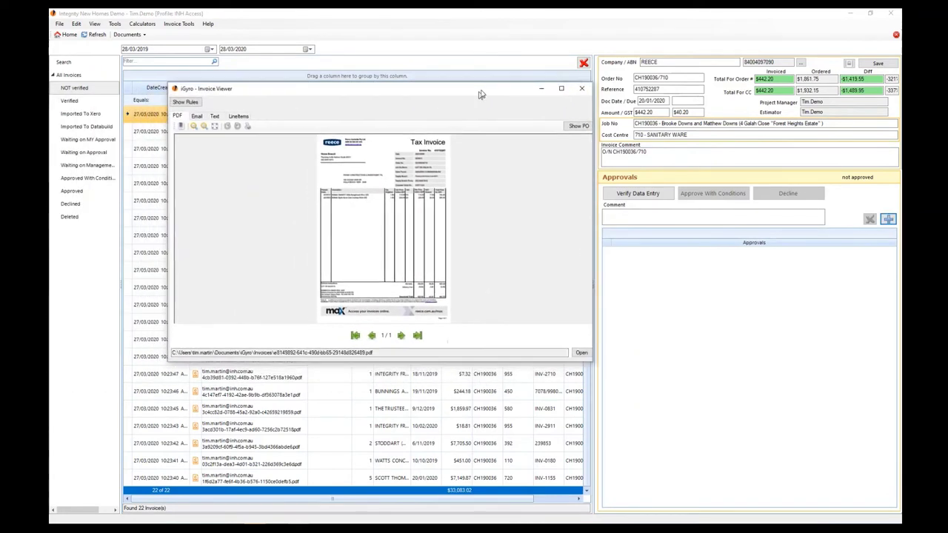
Step: Enlarge the REECE invoice viewer to read the PDF and move the viewer clear of the invoice data fields
drag(481, 95, 501, 57)
drag(614, 324, 856, 481)
drag(643, 54, 529, 59)
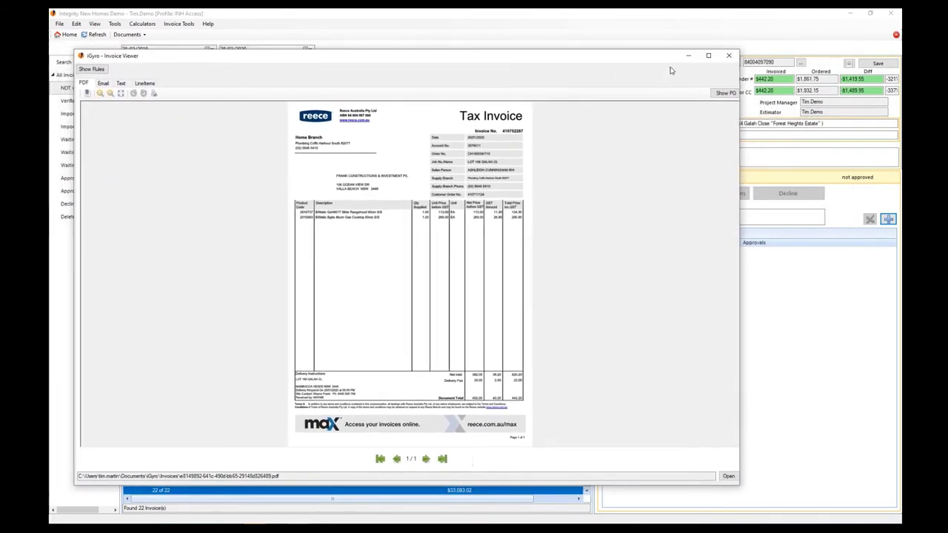
drag(656, 58, 588, 67)
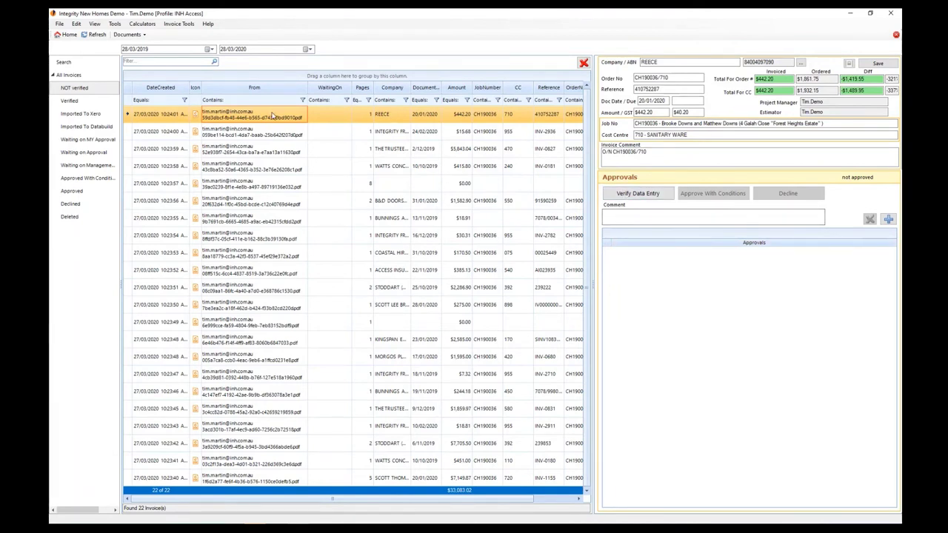
Step: Fill in the REECE invoice's due date as 20/01/2020 and verify its data entry, with the PDF viewer closed
click(646, 196)
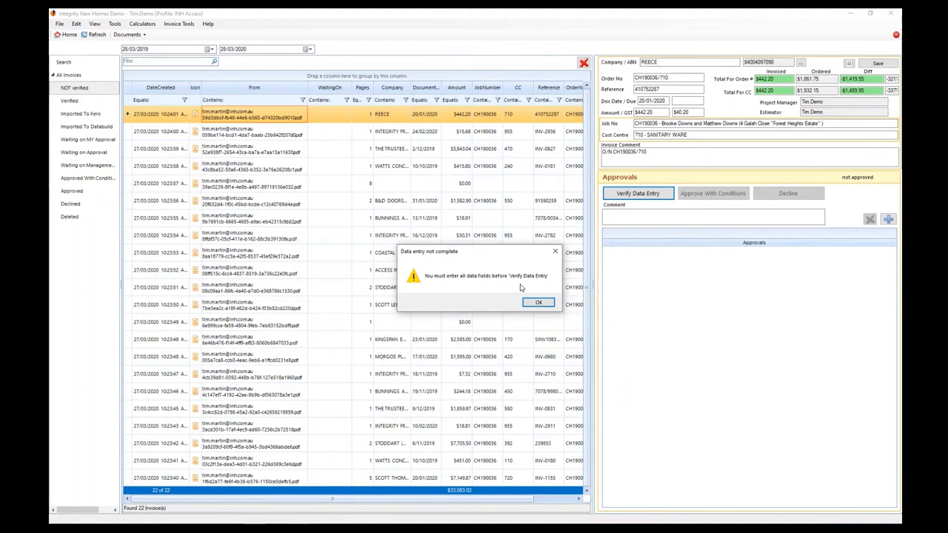
click(538, 302)
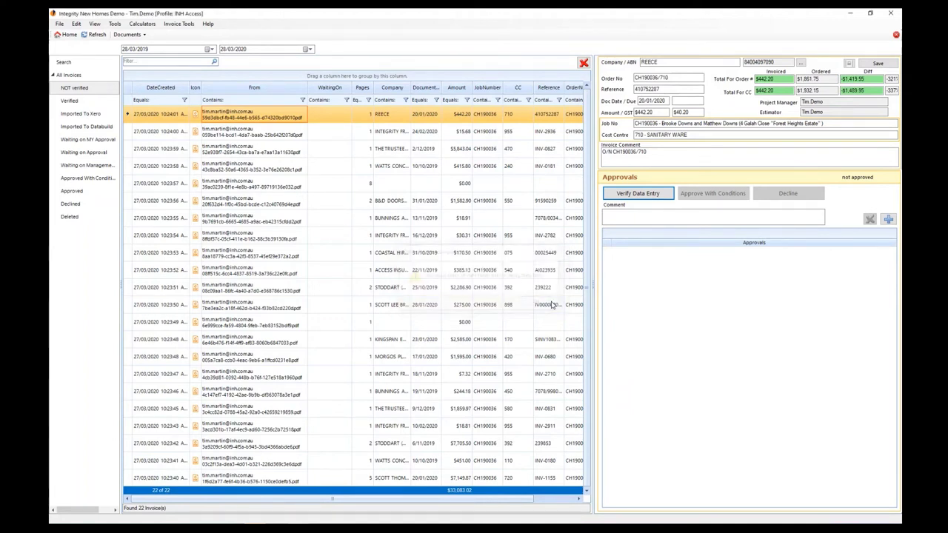
click(690, 102)
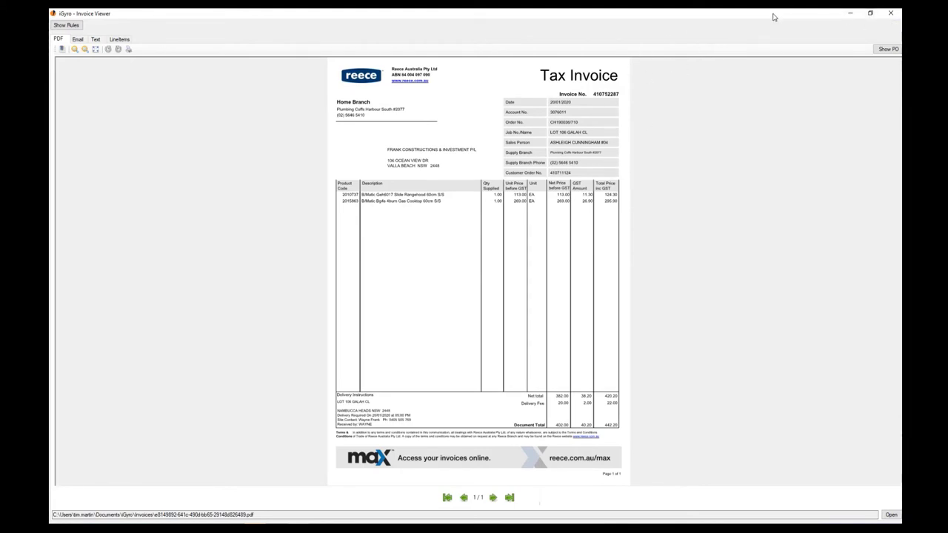
click(890, 13)
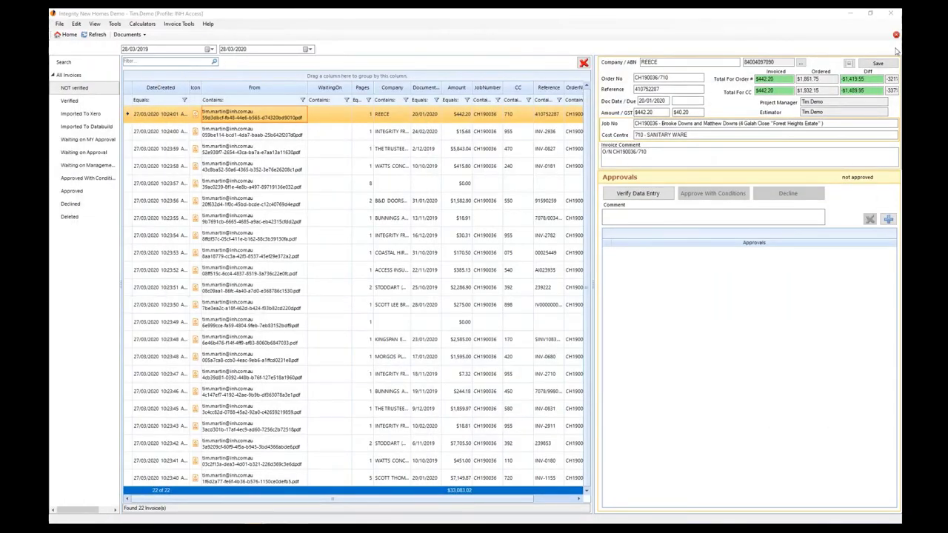
click(697, 101)
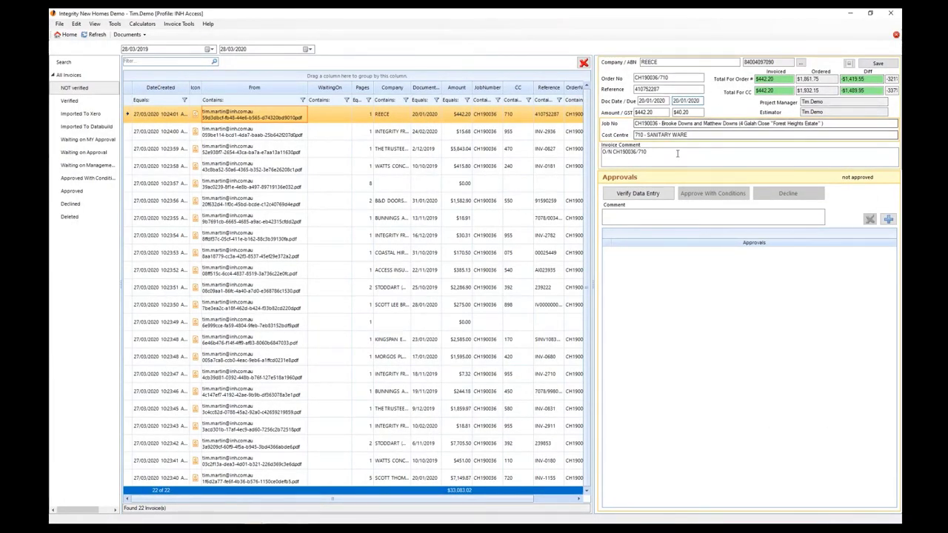
click(650, 195)
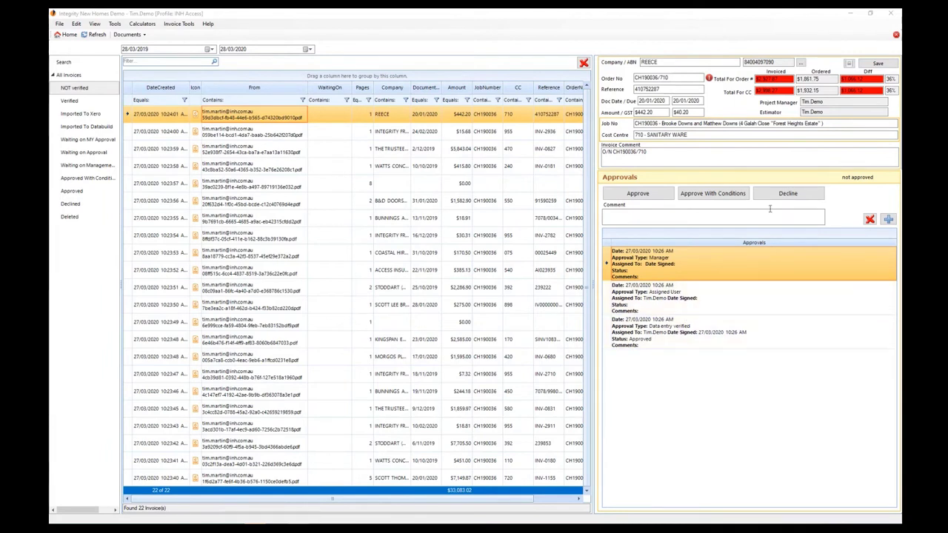
Step: Review the REECE invoice's data-entry and assigned-user approval entries, and compare its ordered and invoiced totals with its amount
click(672, 334)
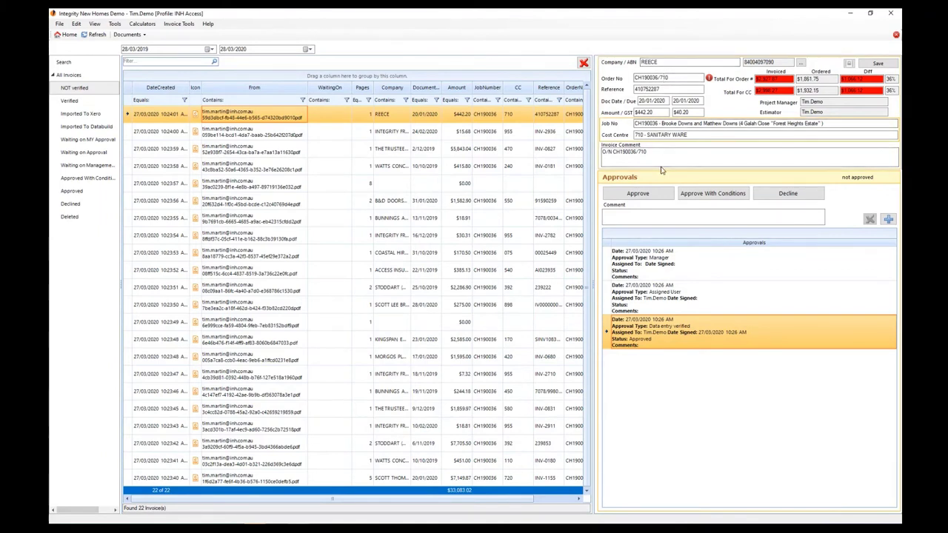
click(674, 294)
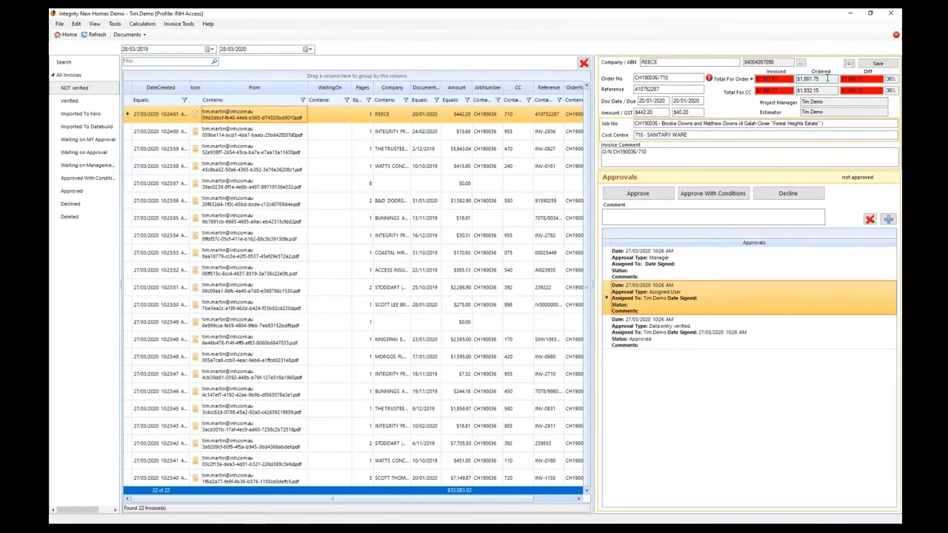
drag(827, 79, 795, 79)
click(785, 78)
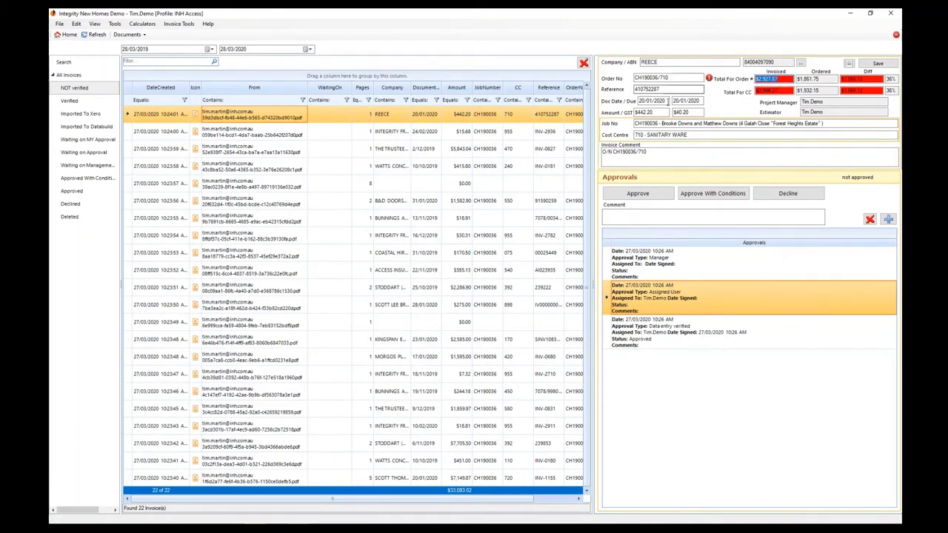
click(644, 112)
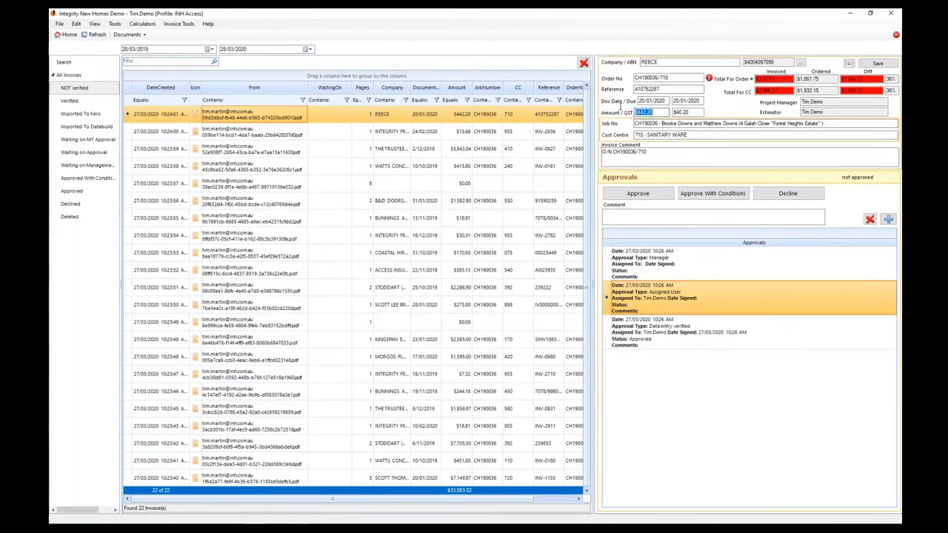
click(639, 112)
drag(660, 112, 613, 108)
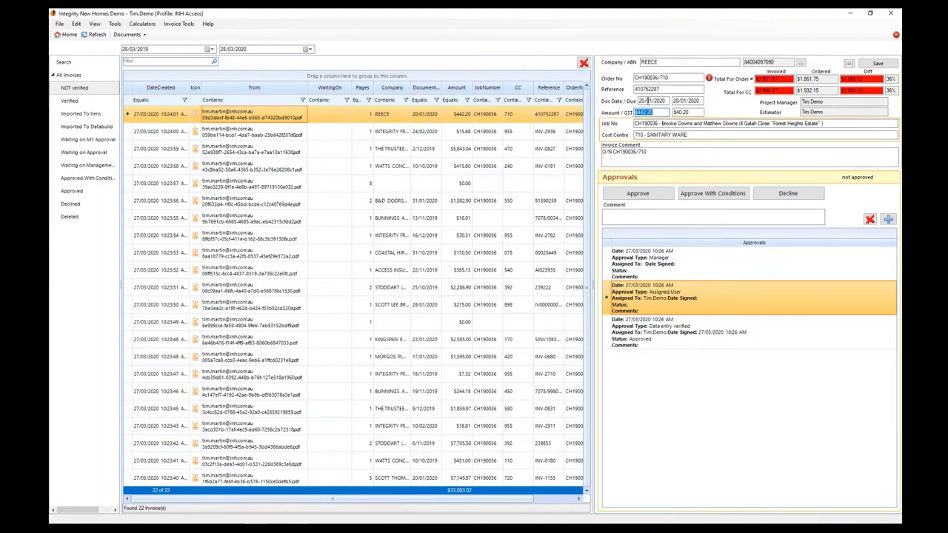
Step: Check the warning on the REECE invoice's order number, and give both the assigned-user and management approvals
mouse_move(710, 78)
key(End)
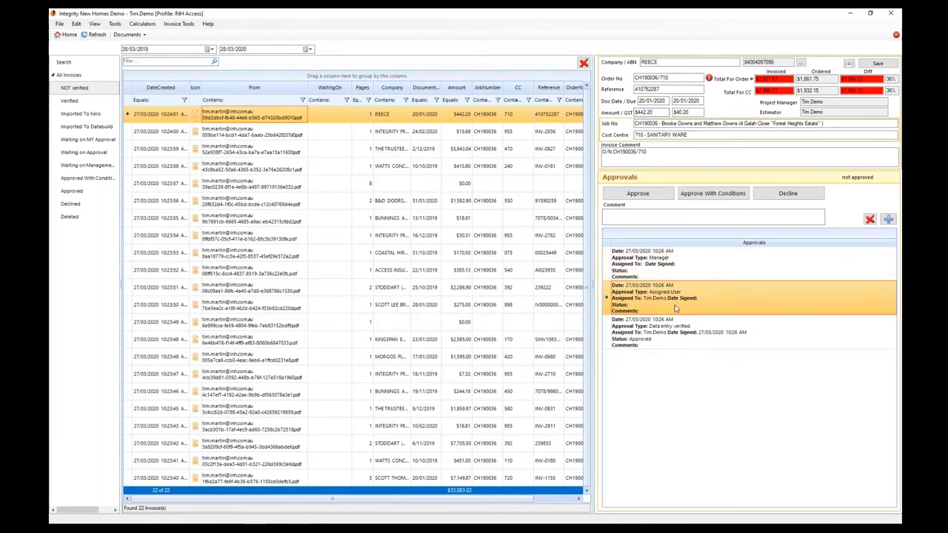
click(642, 194)
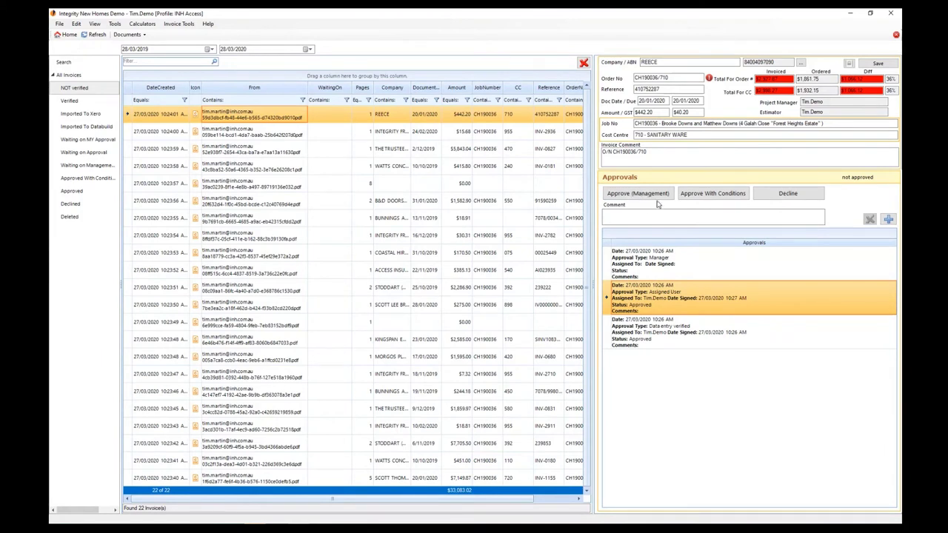
click(638, 194)
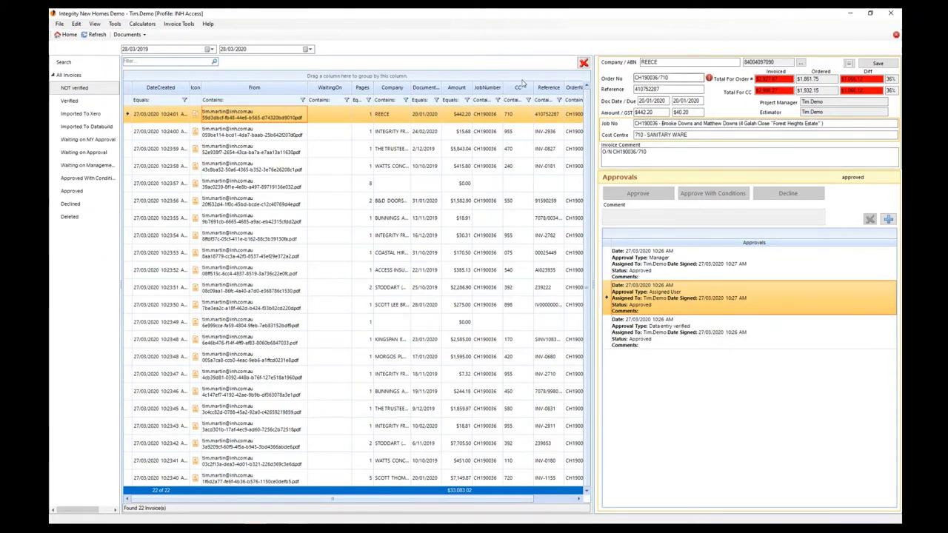
Step: Check the Integrity Franchising $15.68 invoice against its order totals, verify its data entry and approve it
click(359, 132)
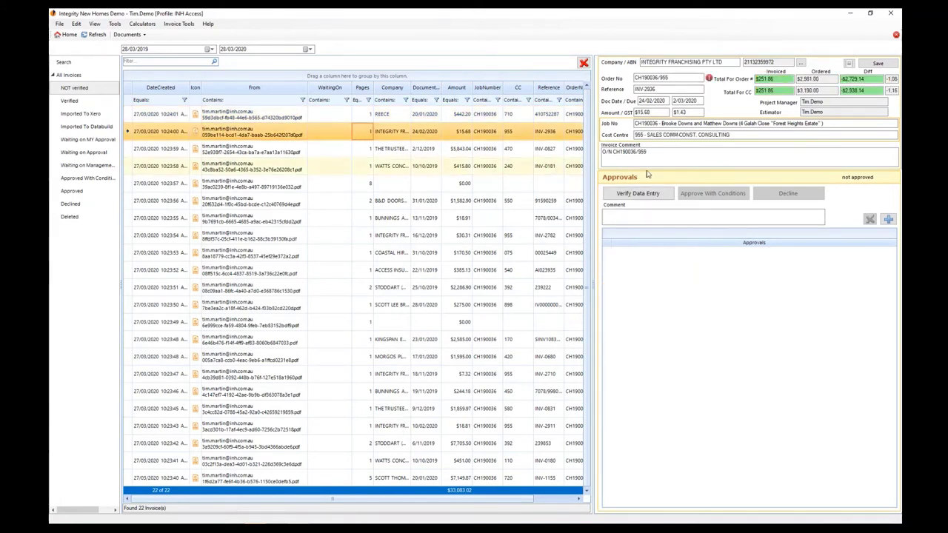
click(778, 78)
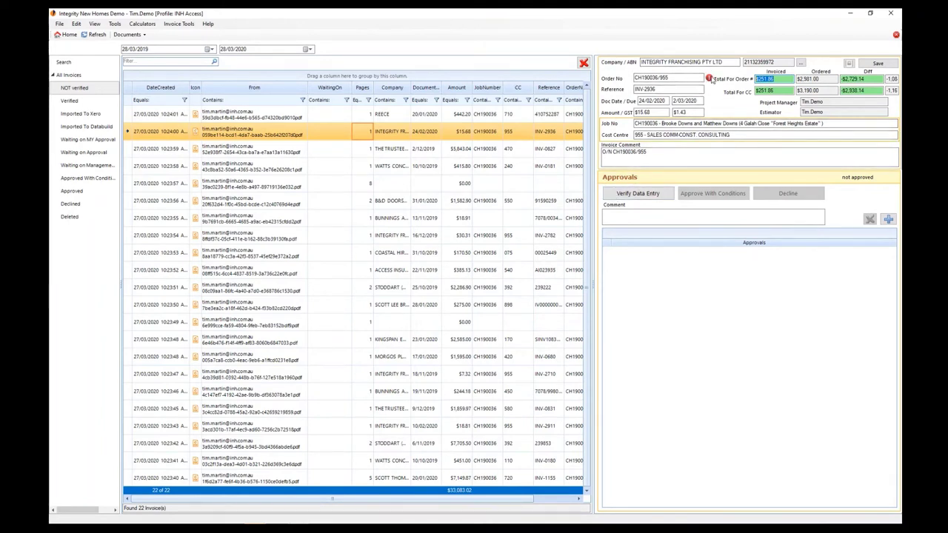
click(637, 195)
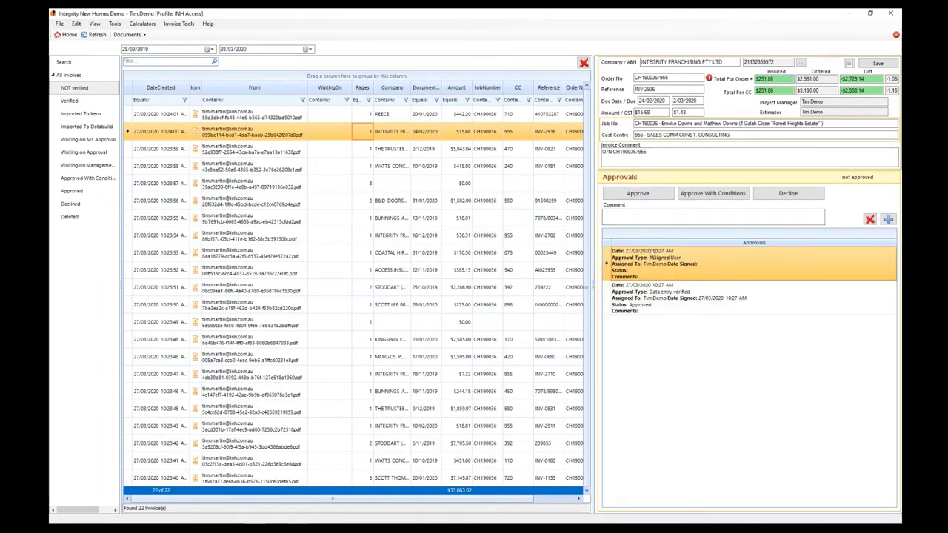
click(815, 78)
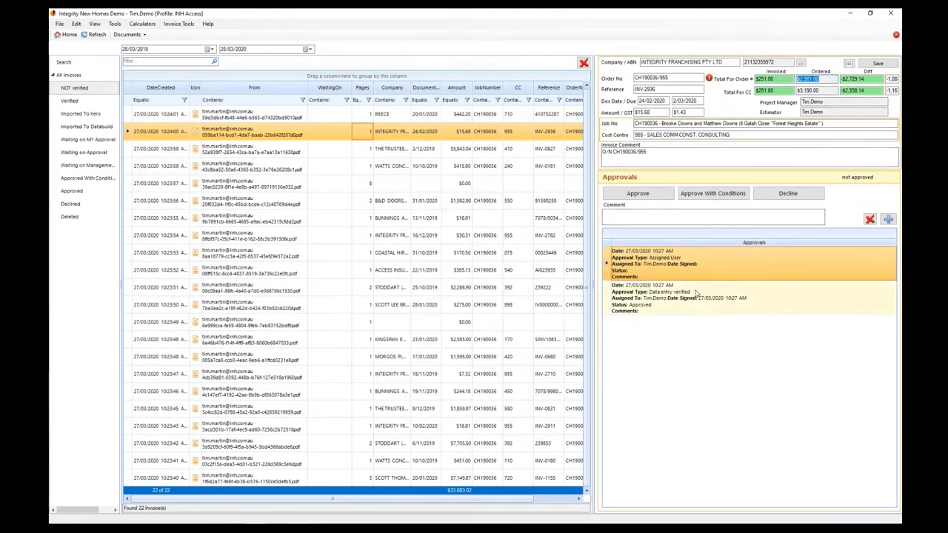
click(654, 213)
click(651, 194)
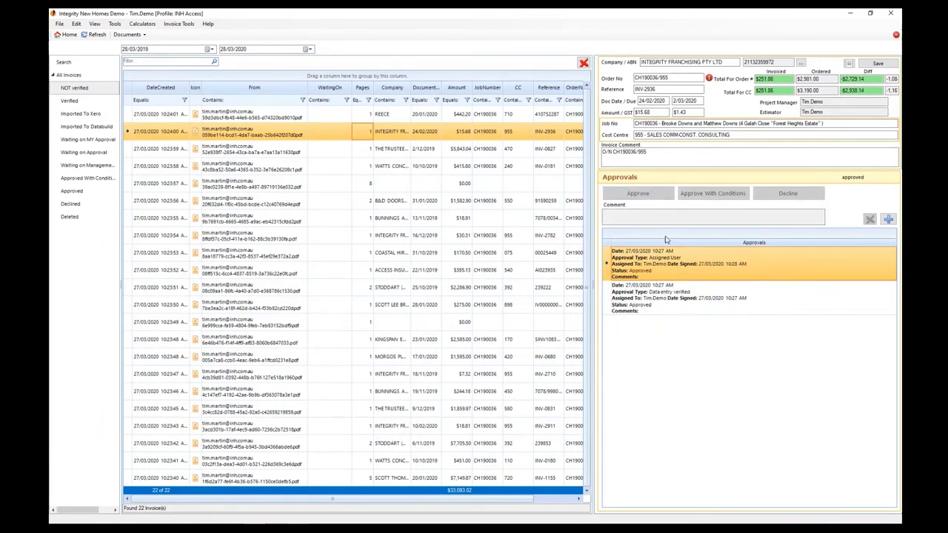
Step: Check the ordered total of the $5,843.04 carpenter lock up labour invoice, verify its data entry and approve it
click(440, 151)
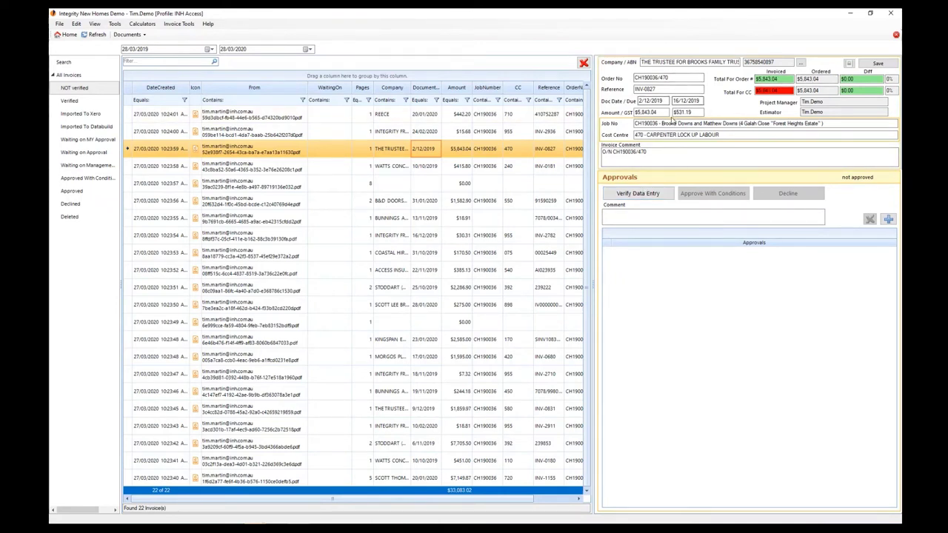
click(809, 79)
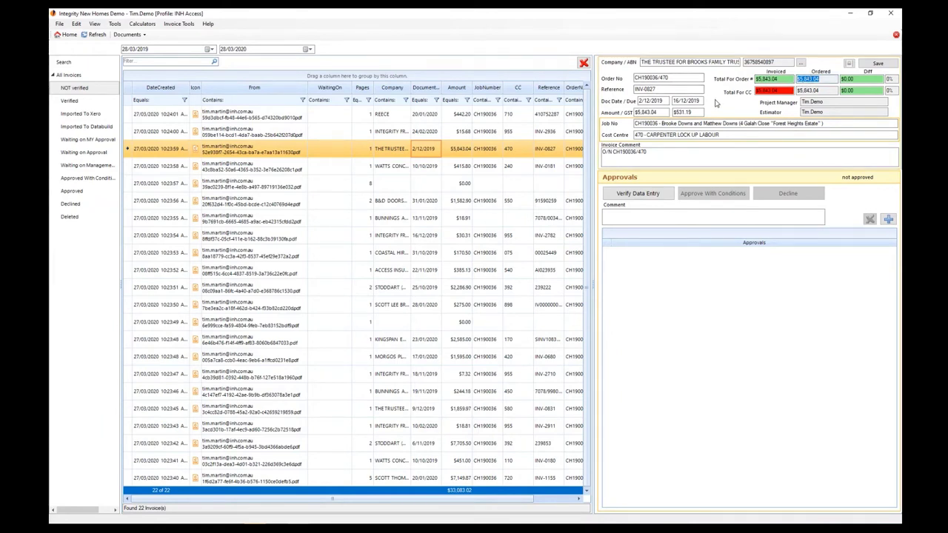
click(639, 193)
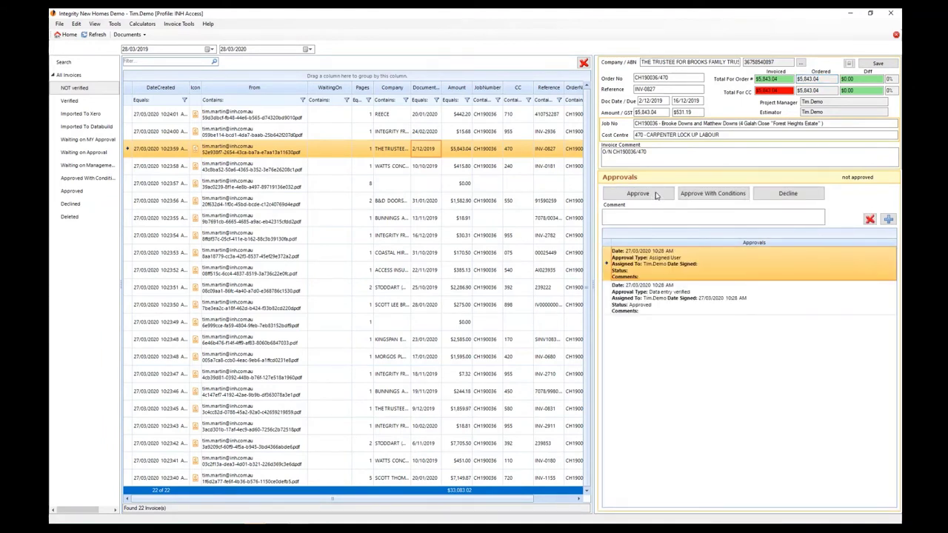
click(656, 195)
Step: Check the due date and amounts of the Watts Concrete $415.80 sand and gravel invoice, verify its data entry and approve it
click(464, 169)
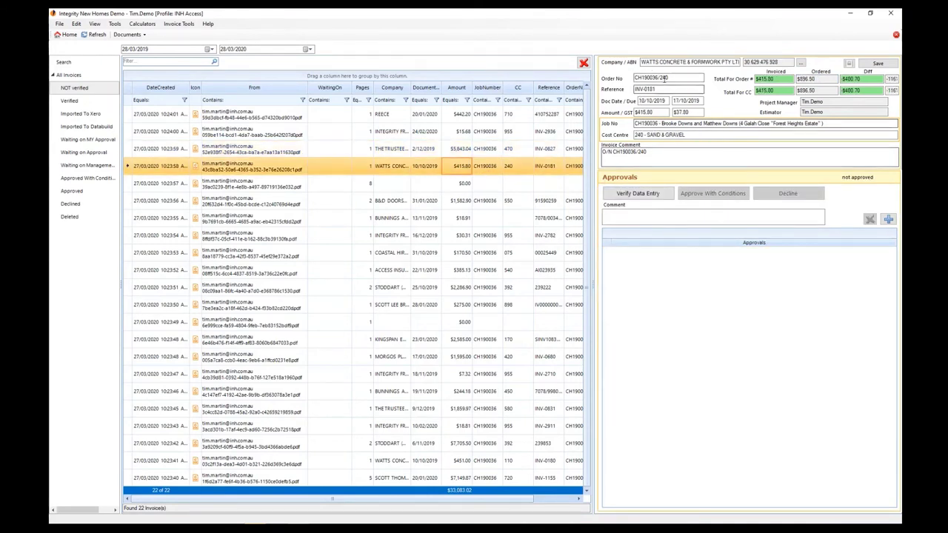
click(685, 101)
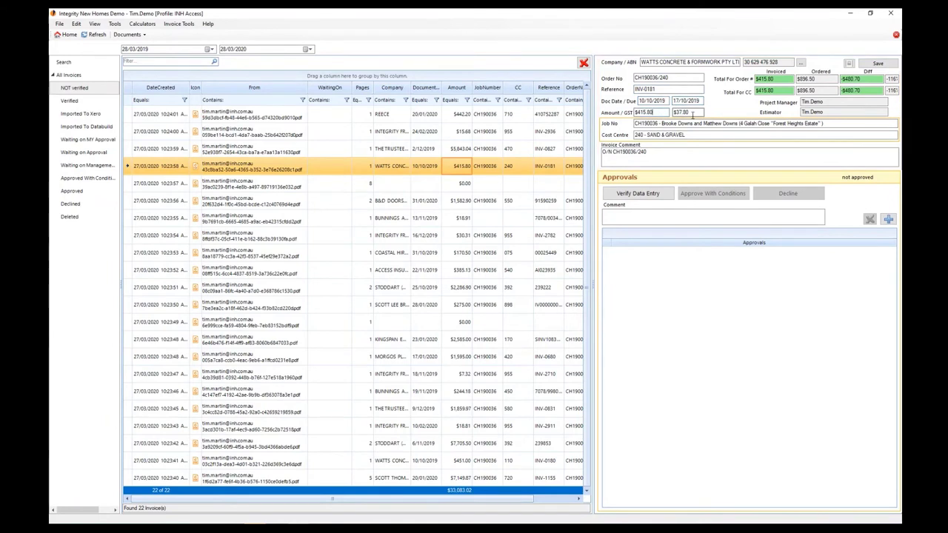
key(Tab)
key(Tab)
key(Tab)
key(Tab)
click(644, 194)
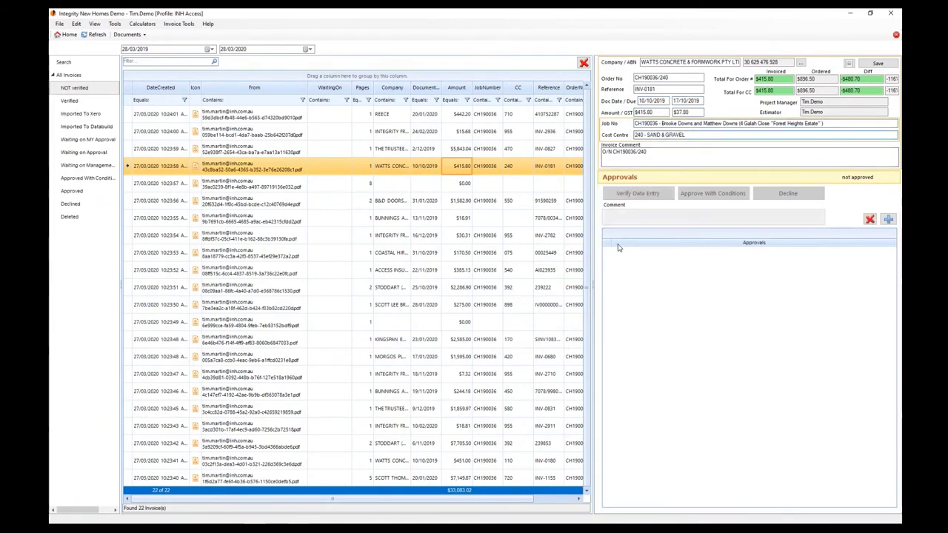
click(644, 194)
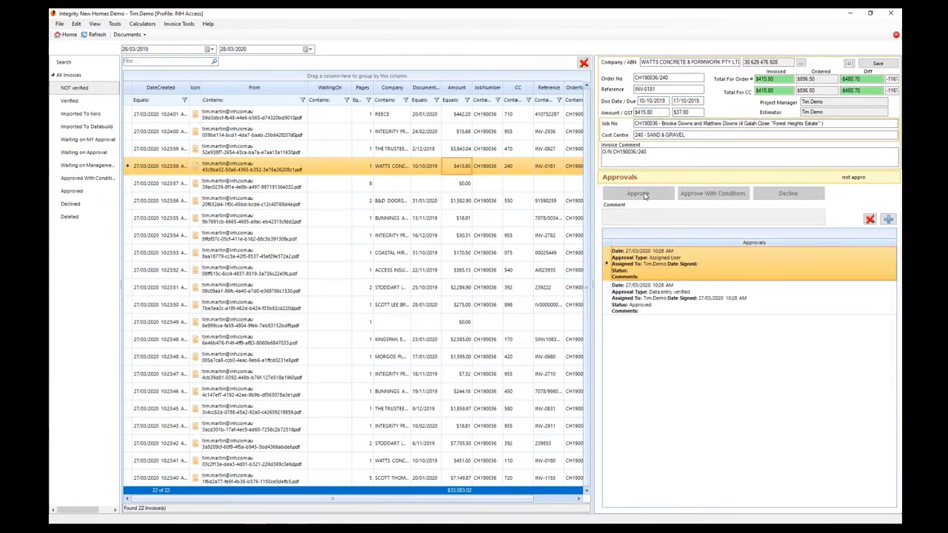
Step: Open the eight-page $0.00 invoice without captured data in the viewer and look over its PDF
click(449, 184)
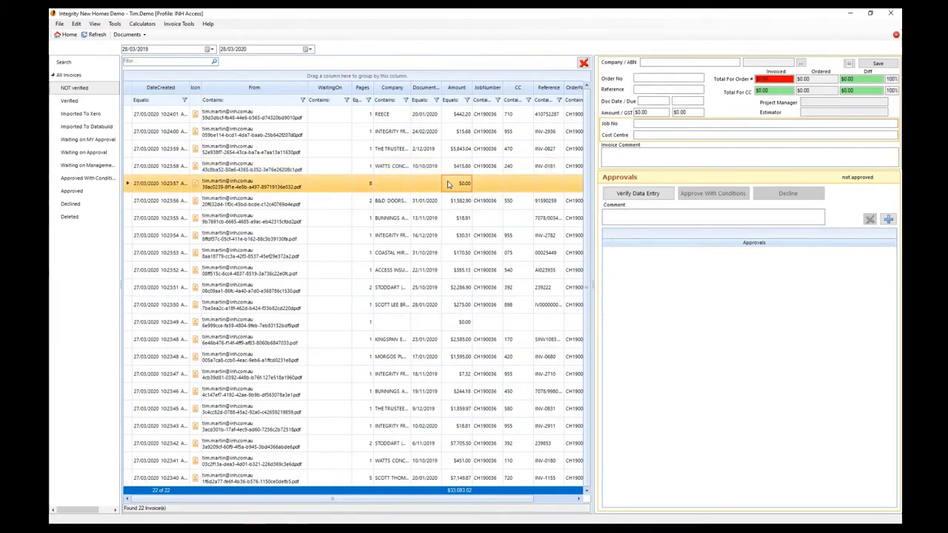
double_click(448, 184)
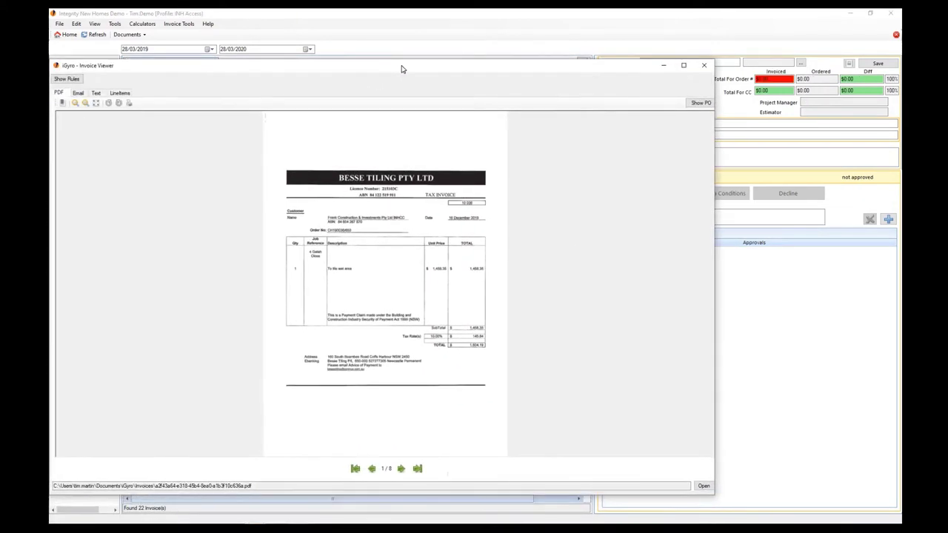
drag(402, 69, 457, 54)
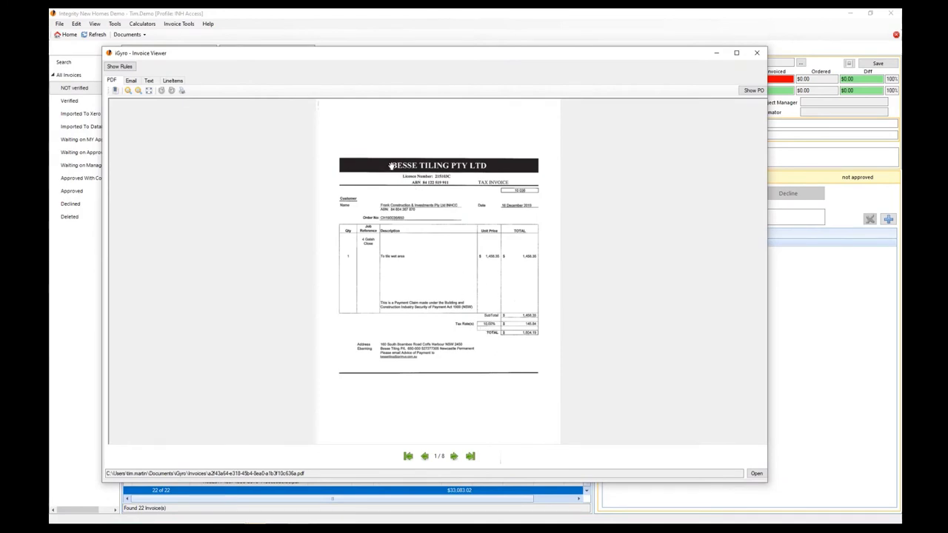
scroll(405, 239, down, 3)
scroll(457, 237, up, 3)
Step: Examine the text extracted from the Besse Tiling invoice and return to its PDF page
click(150, 82)
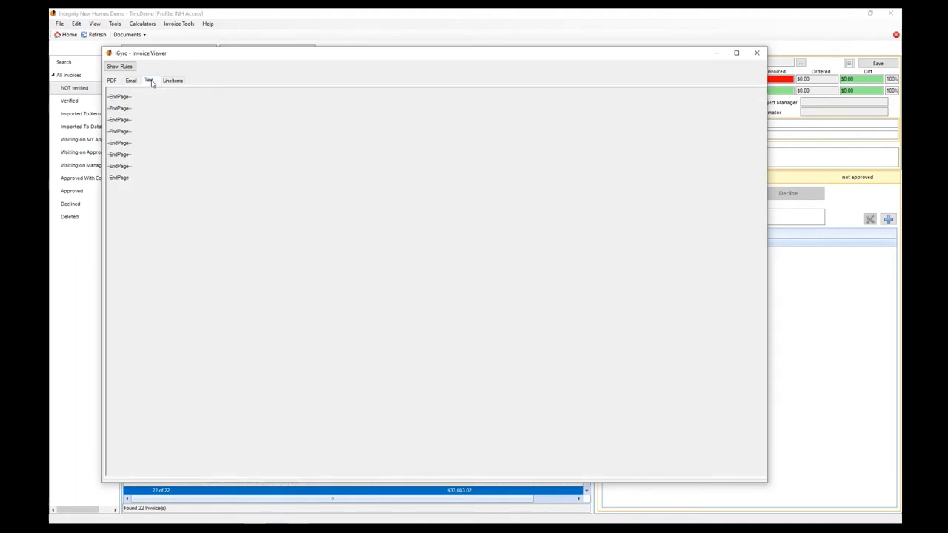
drag(124, 108, 195, 235)
click(216, 213)
click(119, 81)
click(149, 81)
drag(141, 185, 111, 111)
click(198, 133)
click(112, 80)
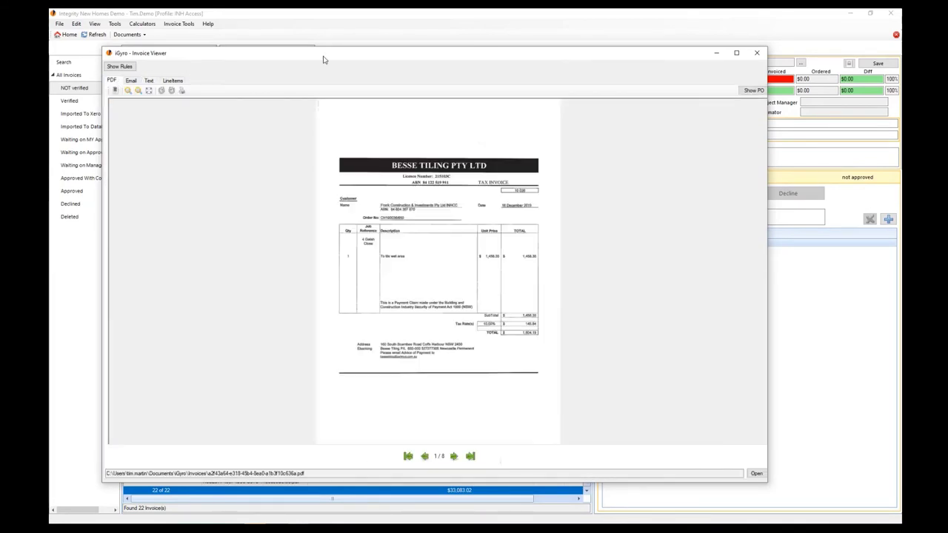
Step: Set the company of the eight-page $0.00 invoice to BESSE TILING PTY LTD
drag(324, 57, 0, 71)
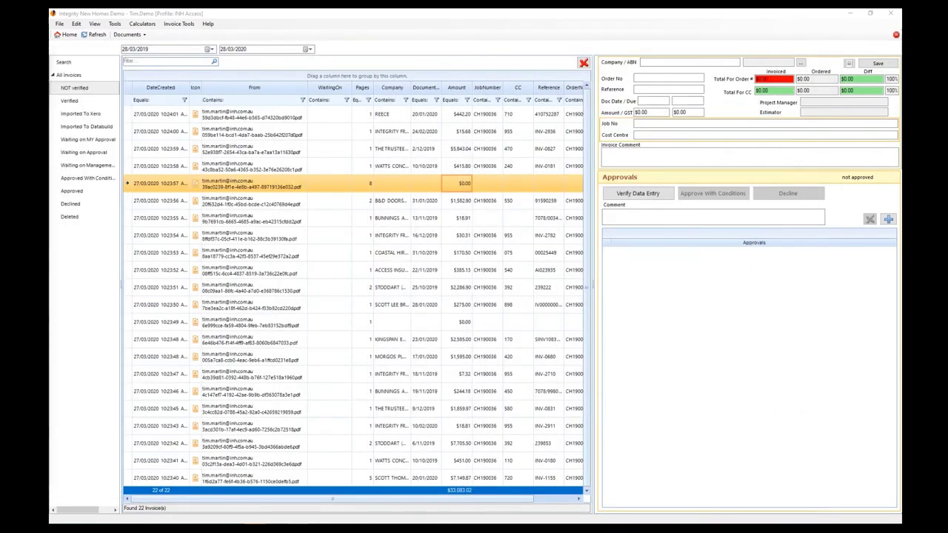
click(659, 62)
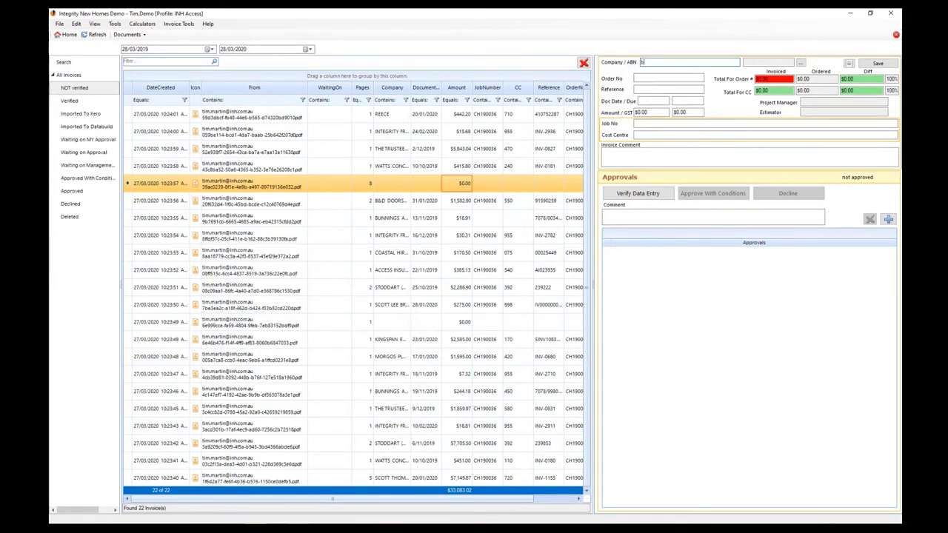
text(bes)
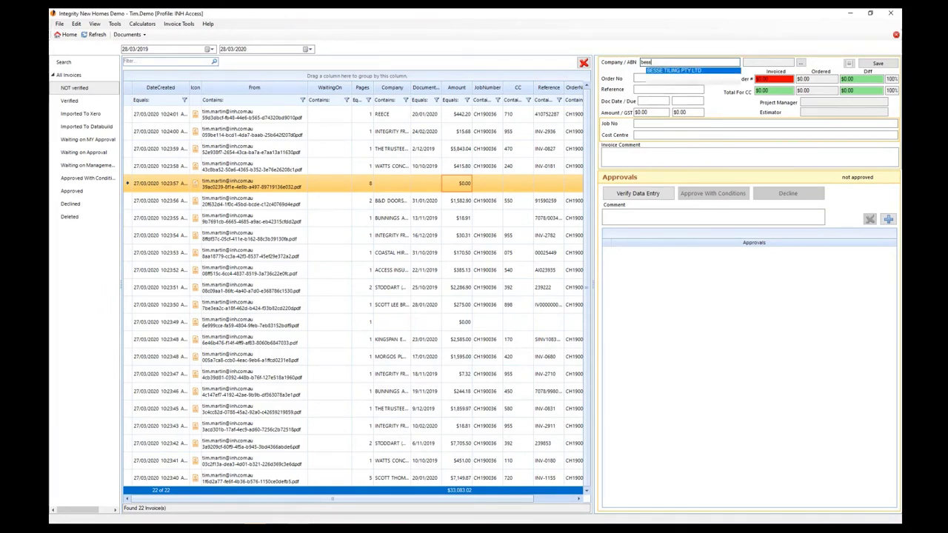
text(s)
click(665, 71)
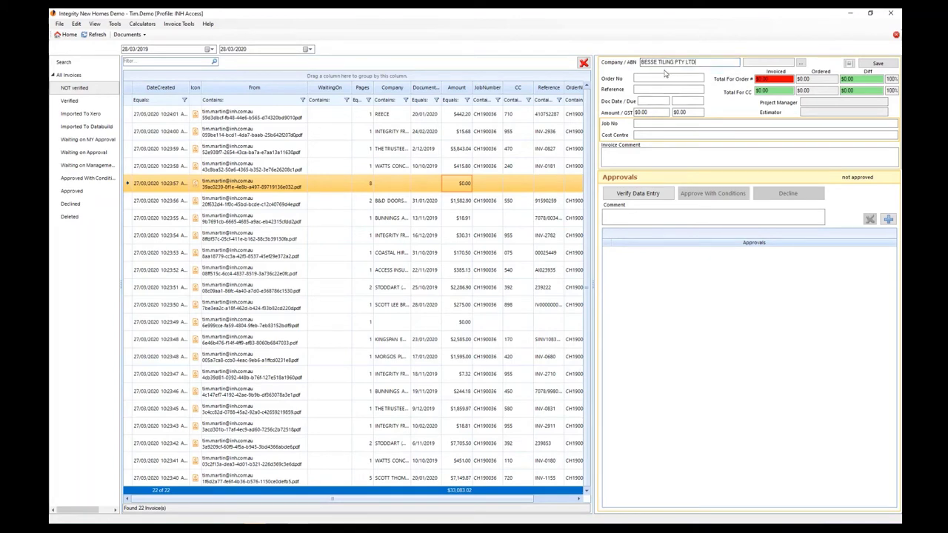
key(Tab)
Step: Read the order number on the Besse Tiling PDF and enter it as the invoice's order number
click(654, 78)
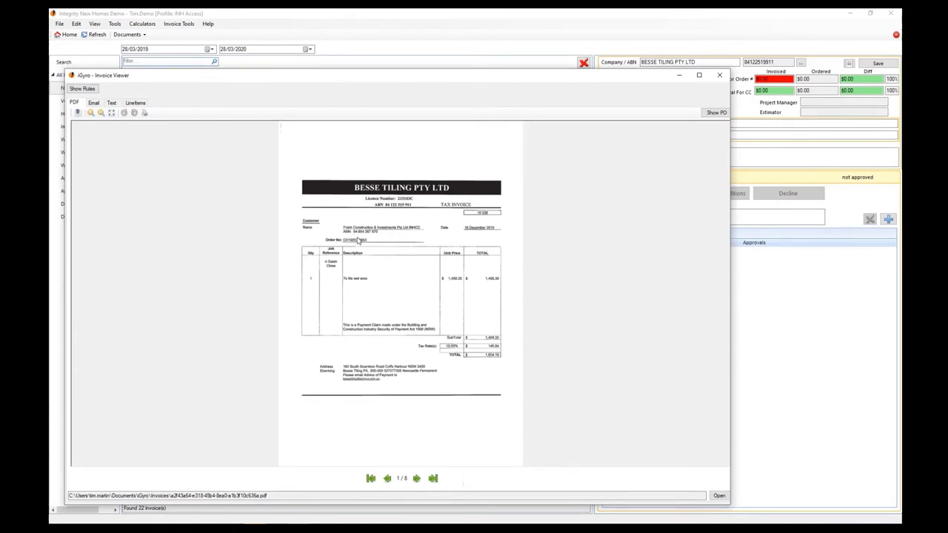
scroll(359, 240, up, 2)
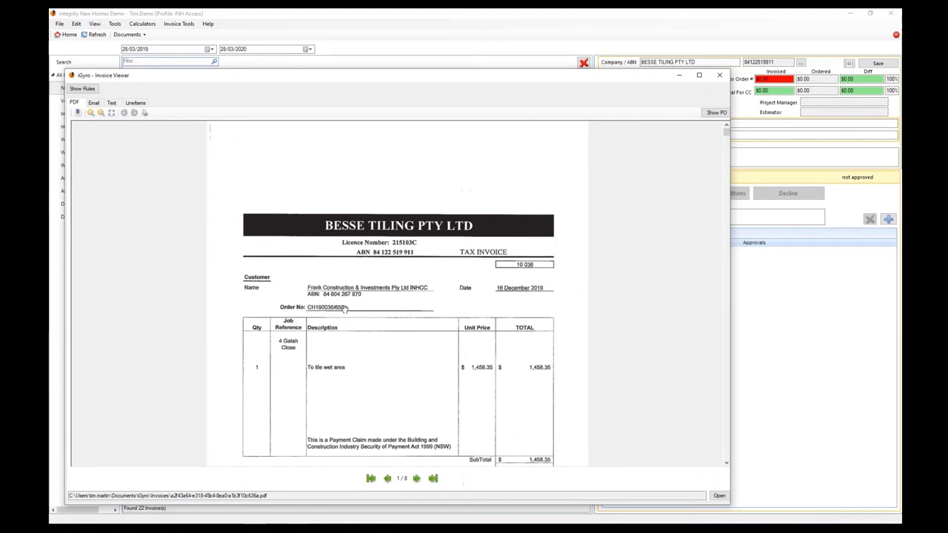
click(741, 123)
click(659, 78)
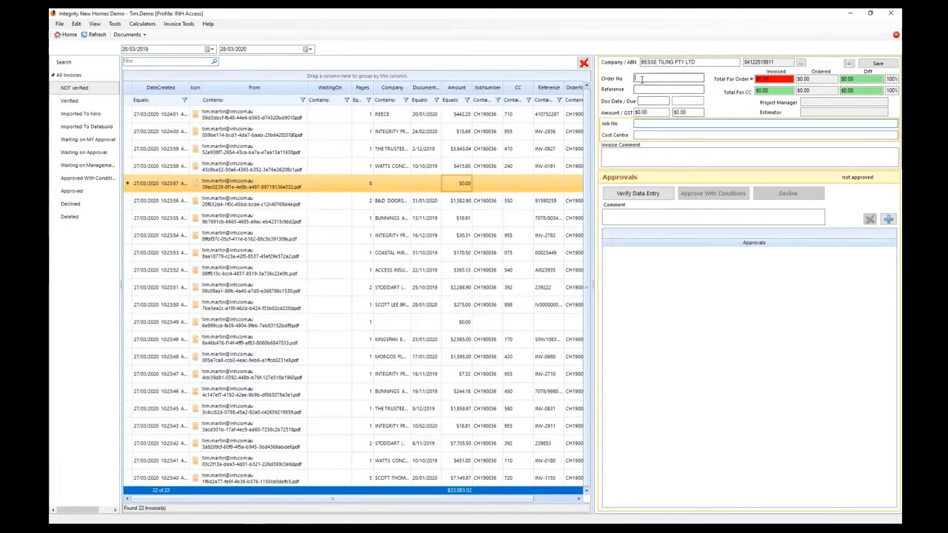
text(ch15)
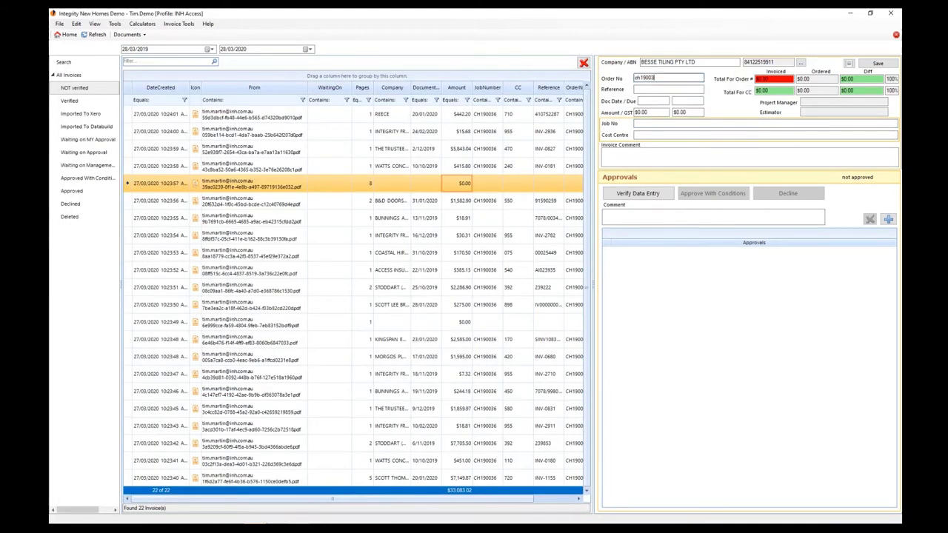
text(0036/650)
key(Tab)
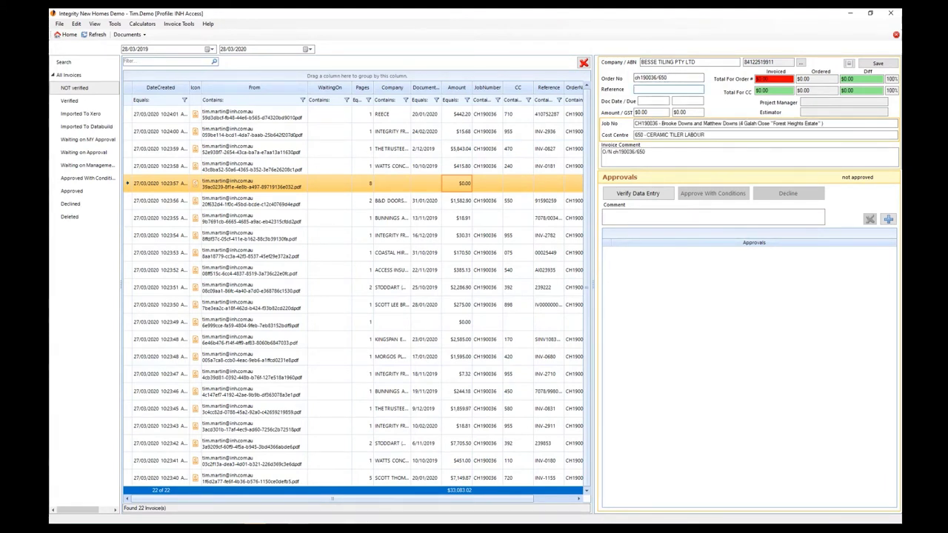
Step: Look up the tax invoice number on the Besse Tiling PDF and enter 10036 as the reference
mouse_move(296, 527)
click(444, 493)
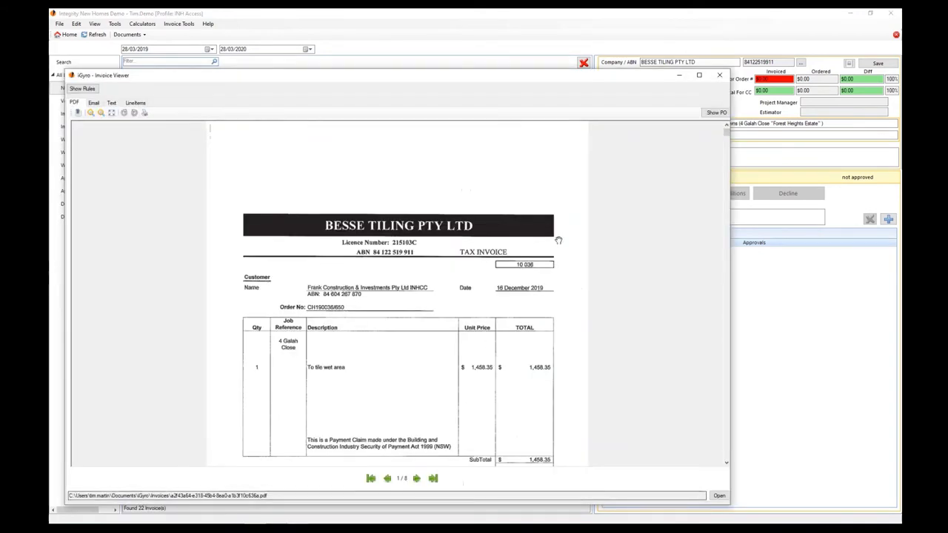
drag(544, 82, 409, 52)
click(670, 78)
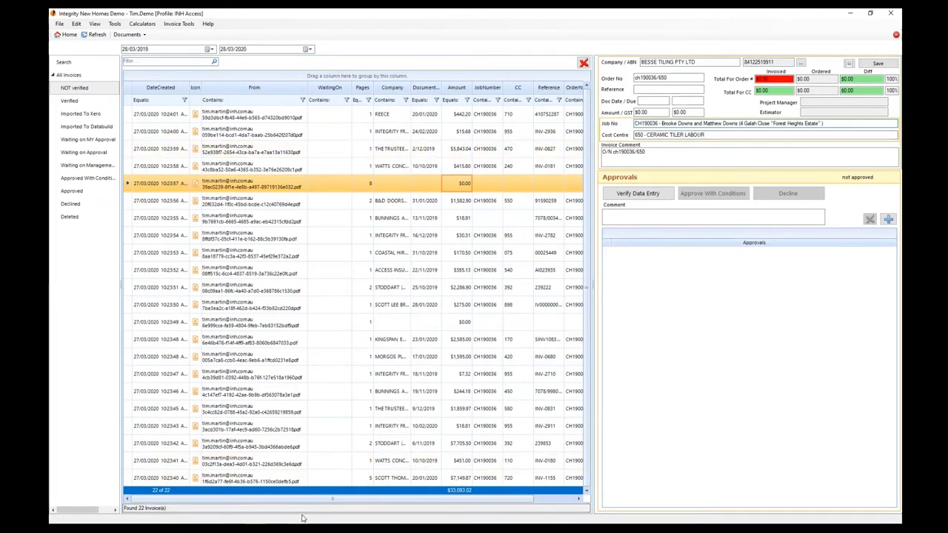
mouse_move(299, 527)
click(444, 481)
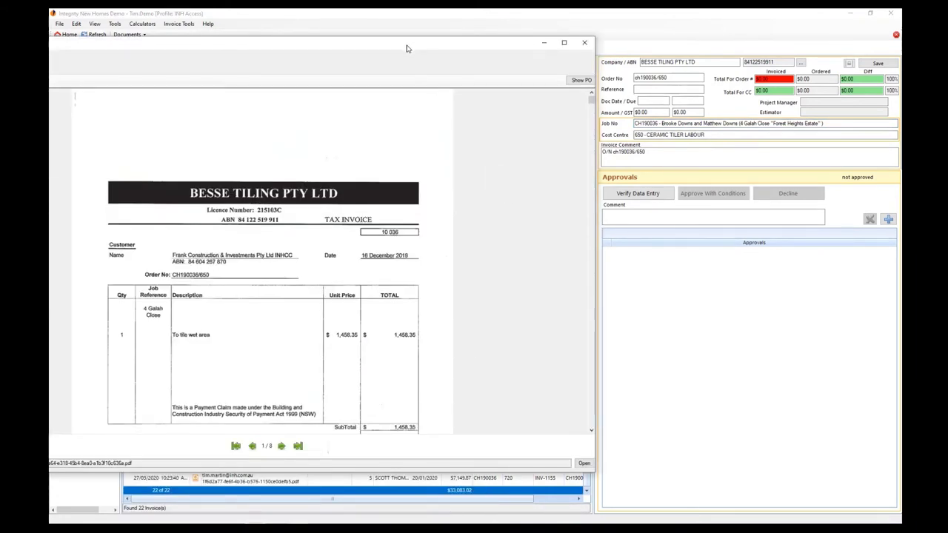
drag(408, 47, 445, 109)
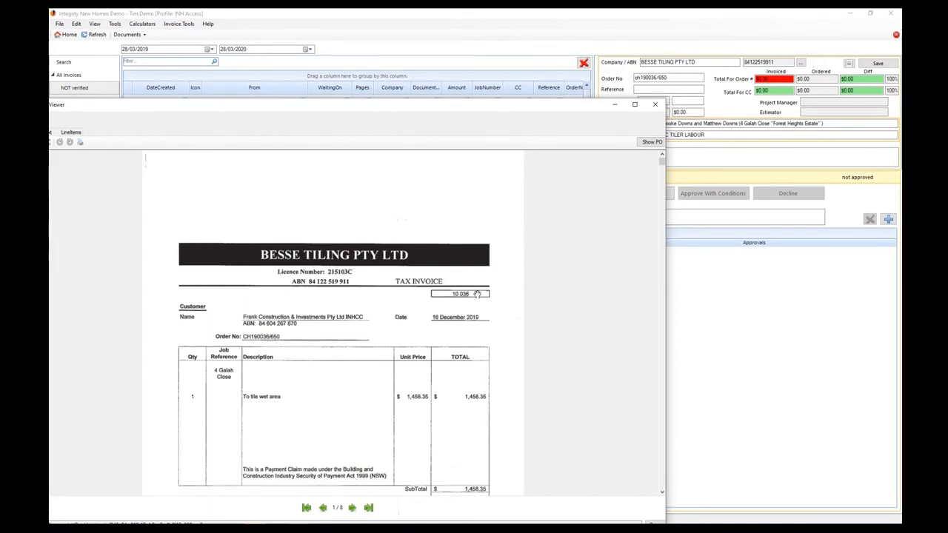
click(661, 90)
text(1)
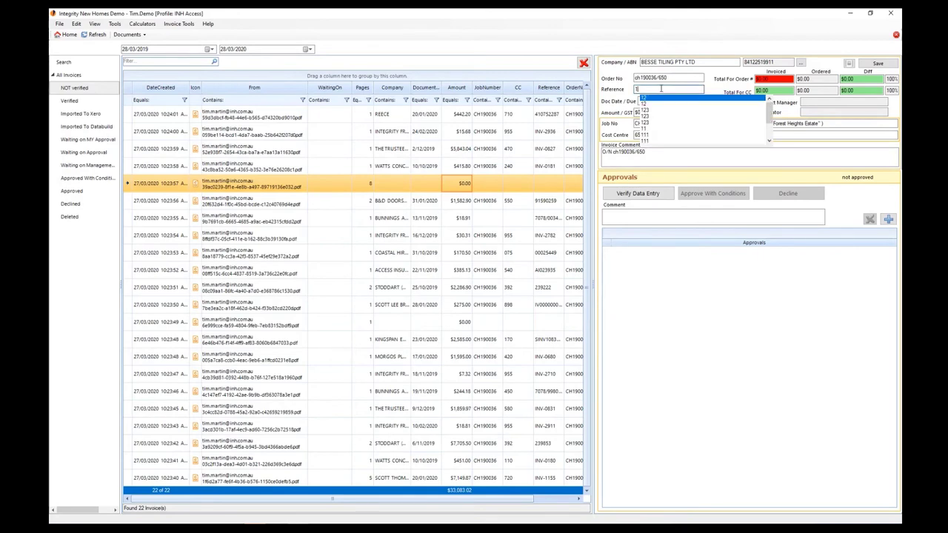
text(0036)
key(Tab)
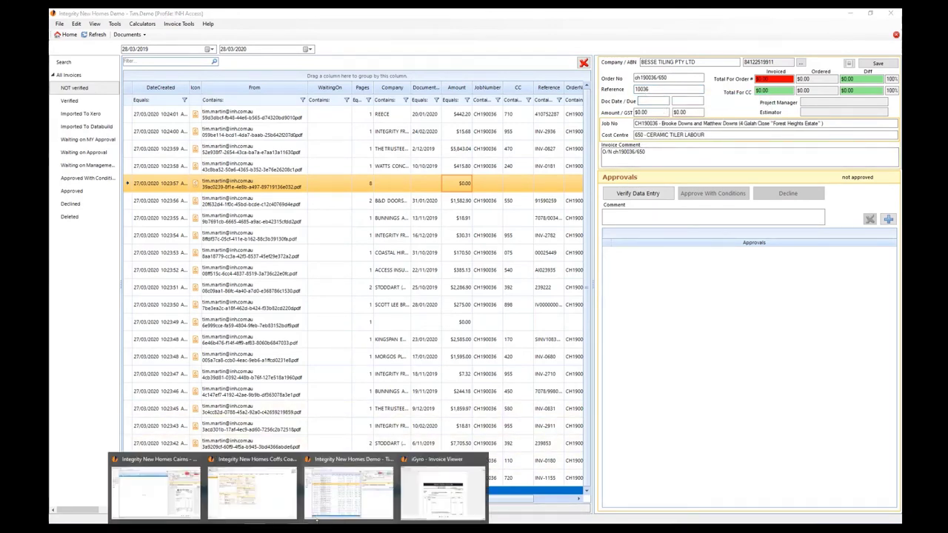
Step: Check the invoice date, close the separate viewer and set both the document date and the due date to 16/12/2019
click(442, 504)
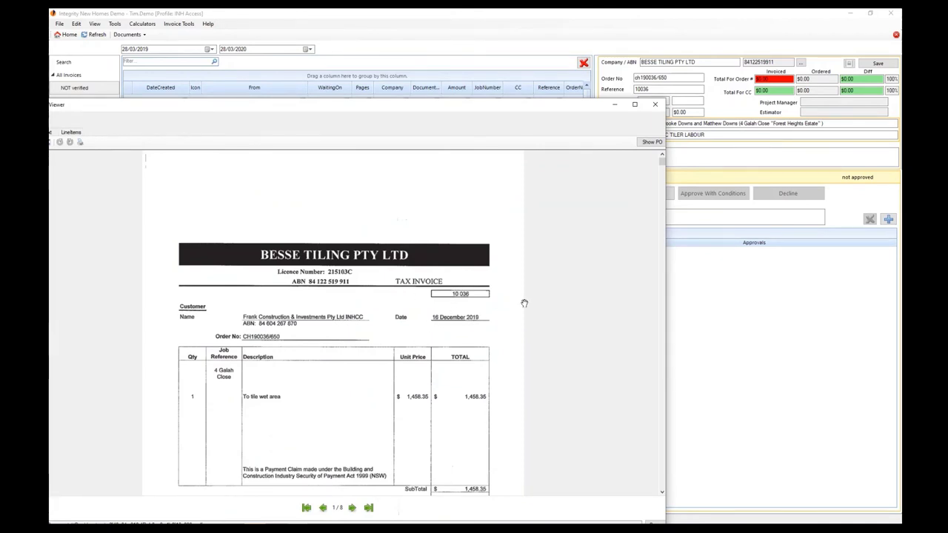
click(656, 104)
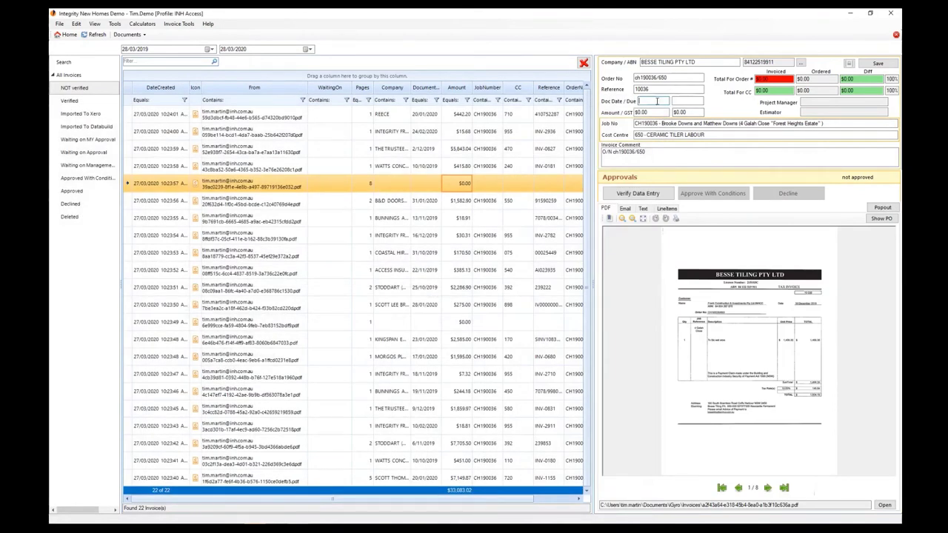
text(16/12/2019)
click(693, 101)
text(16/12/20)
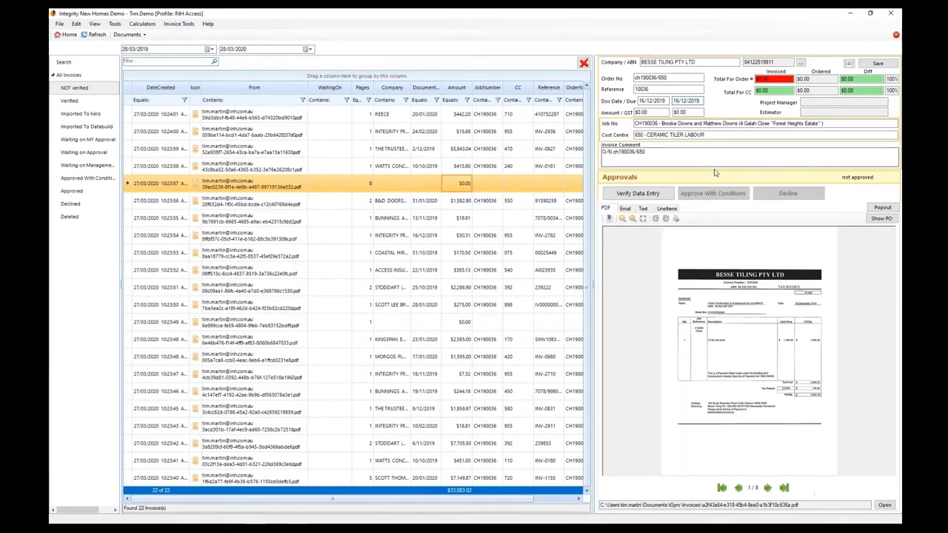
Step: Read the total on the Besse Tiling PDF, enter $1,604.19 as the invoice amount and verify the data entry
click(658, 111)
click(815, 395)
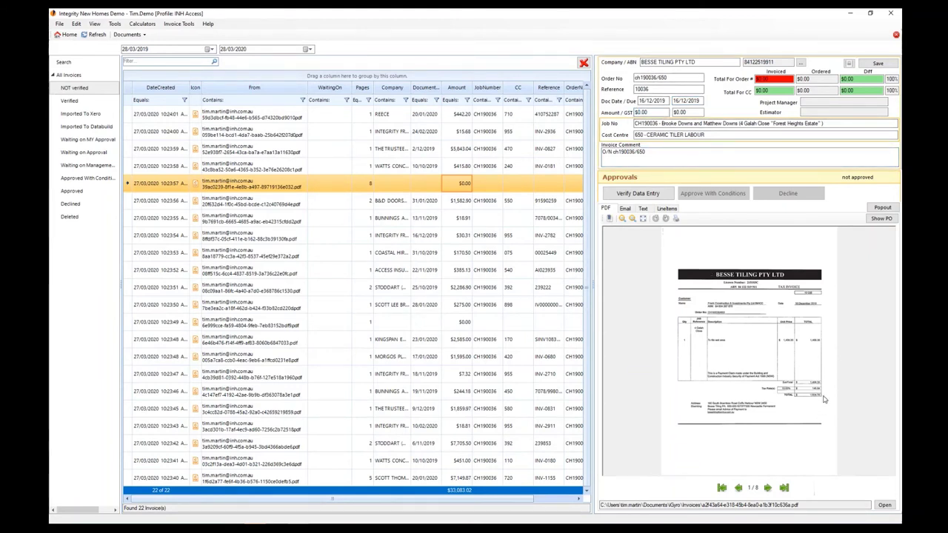
scroll(822, 399, up, 3)
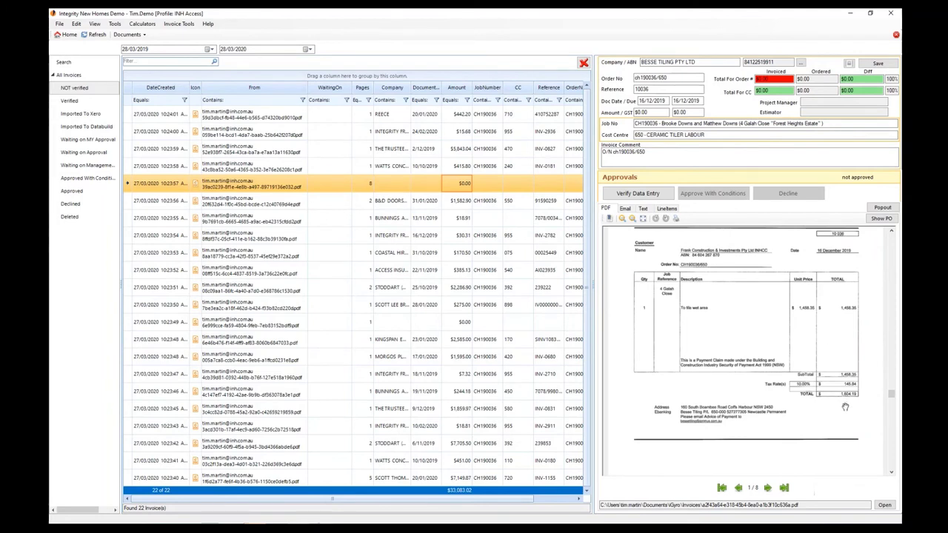
drag(845, 407, 851, 355)
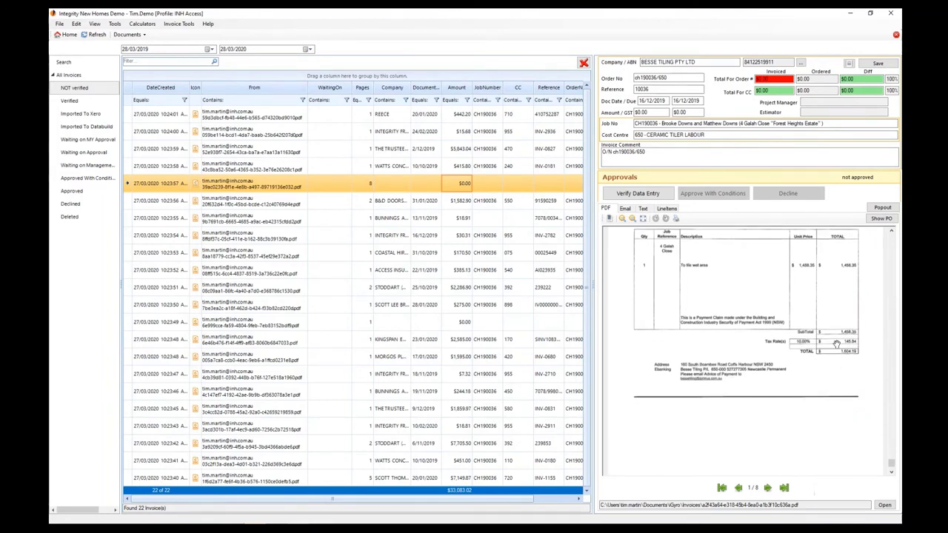
click(652, 112)
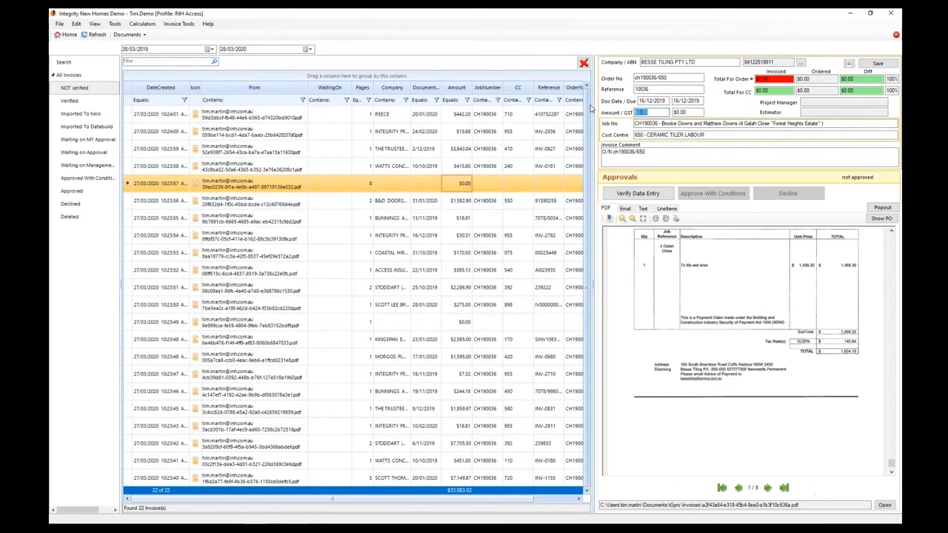
text(1604.19)
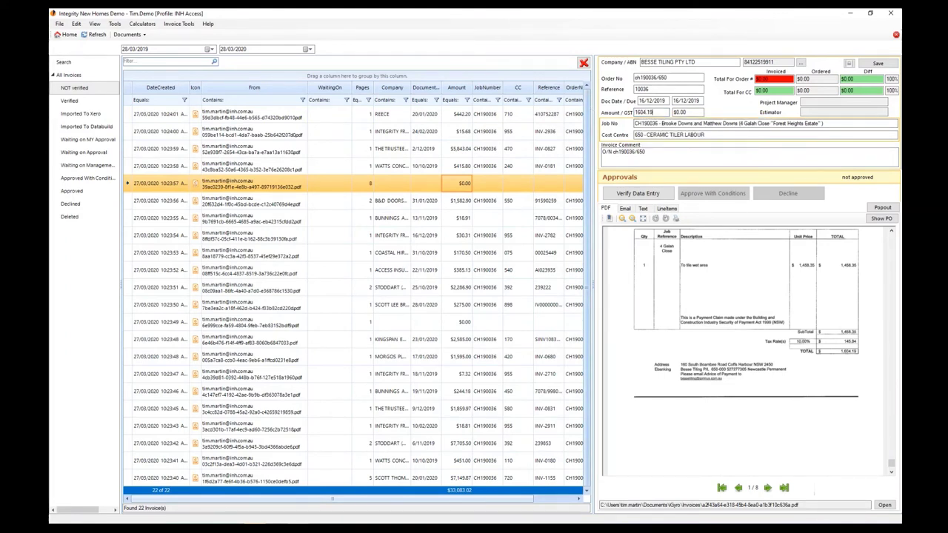
key(Tab)
click(641, 194)
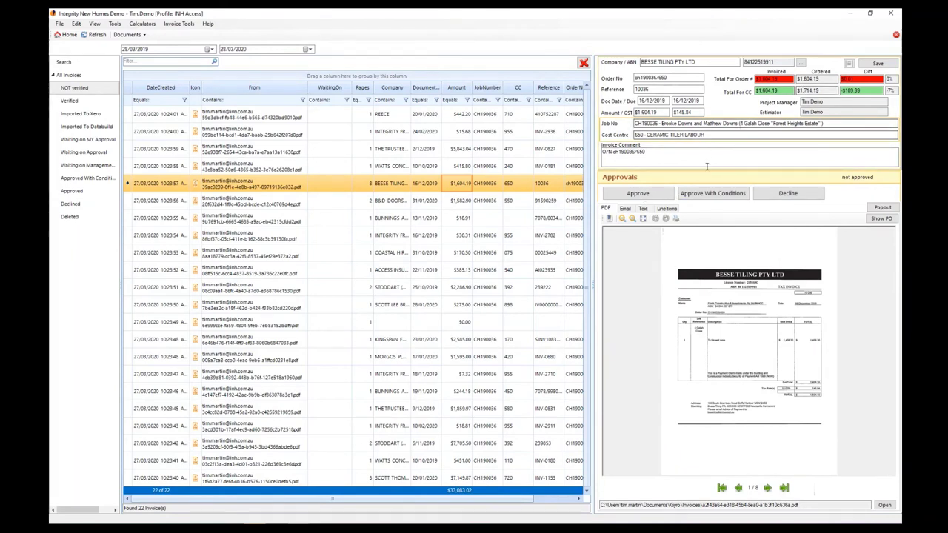
Step: Compare the invoiced and ordered totals of the Besse Tiling invoice and approve it
click(755, 76)
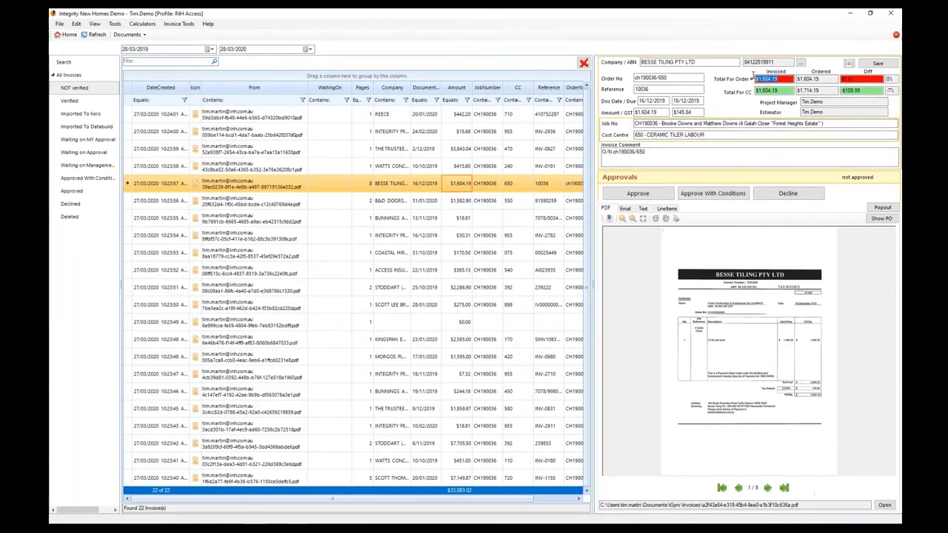
click(784, 79)
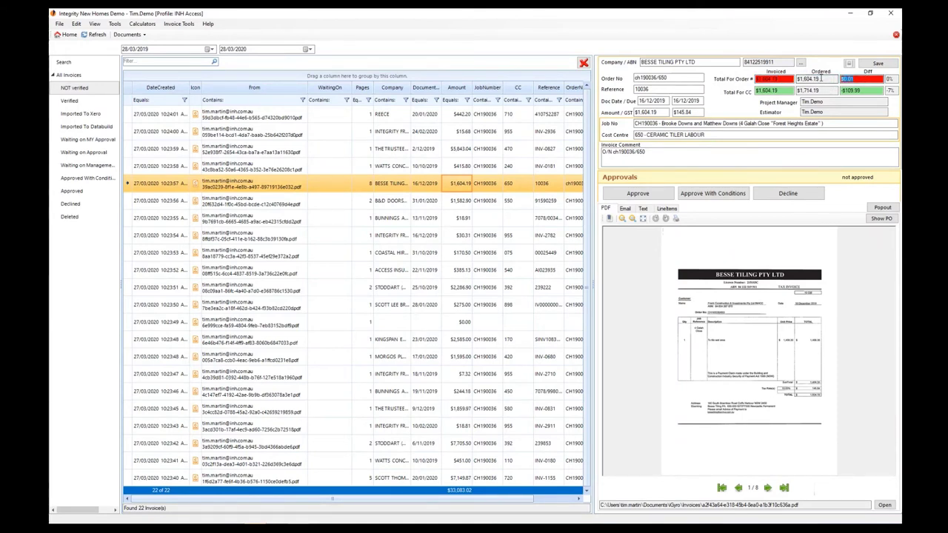
click(652, 194)
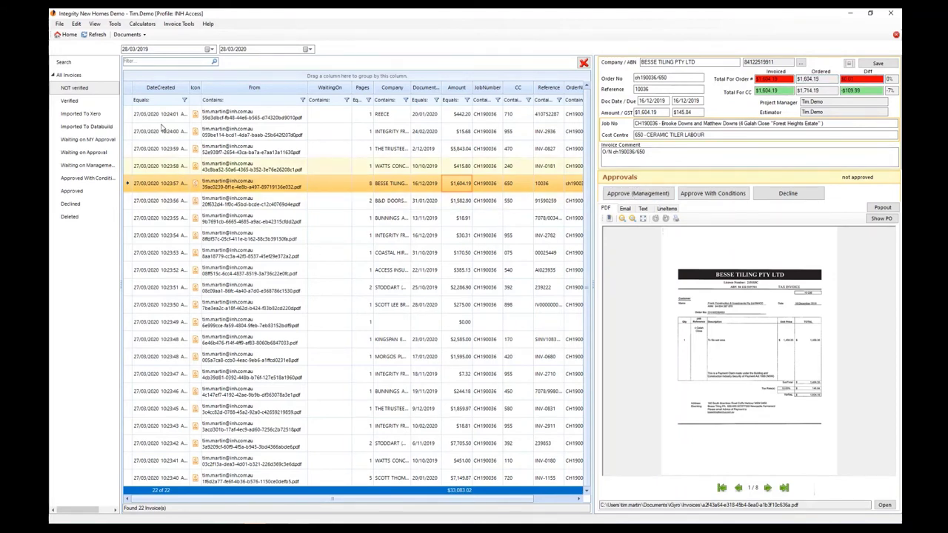
Step: Refresh the list of not verified invoices and open the one-page $0.00 invoice near its end
click(274, 170)
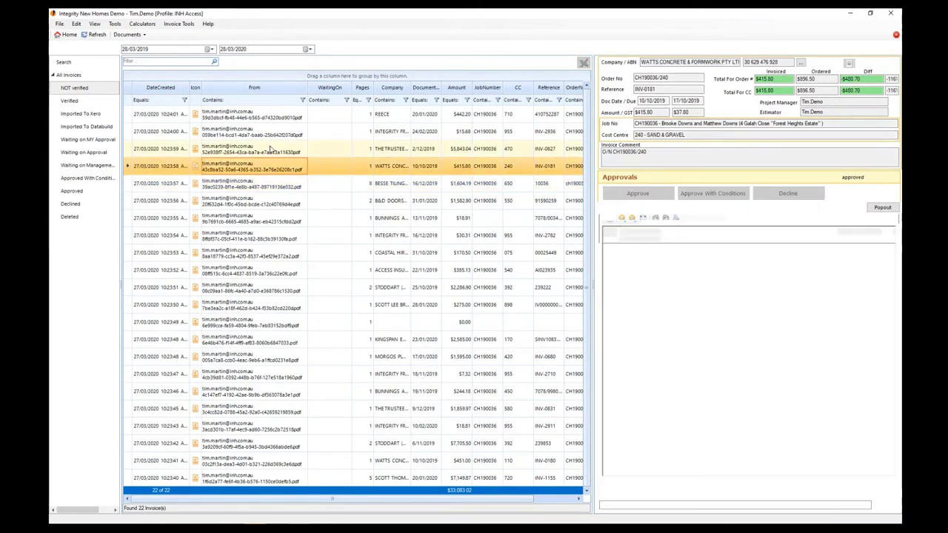
click(98, 35)
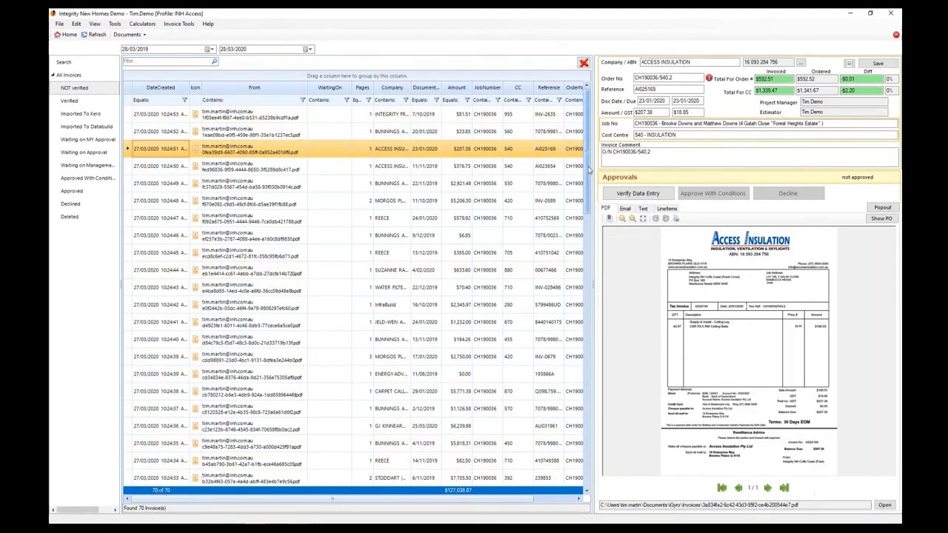
drag(588, 170, 589, 449)
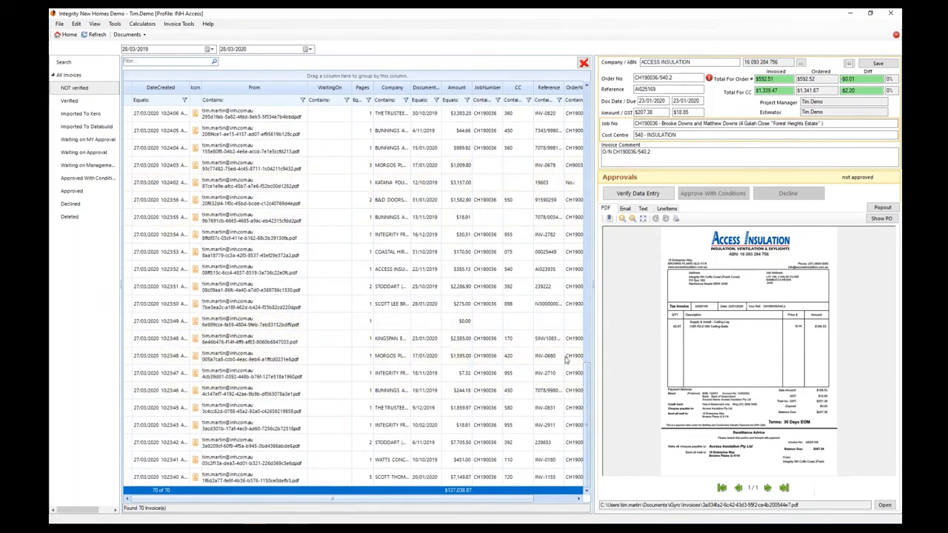
click(481, 321)
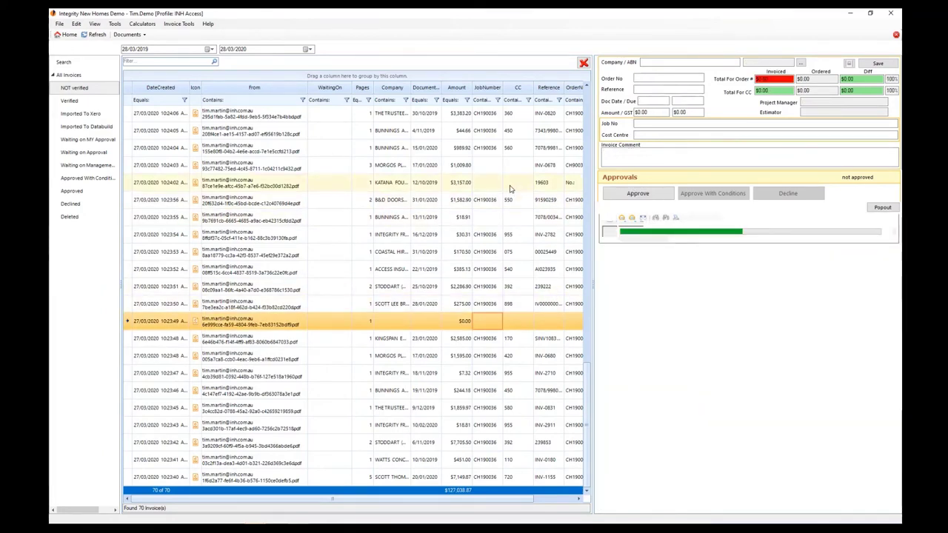
Step: Open the Katana Foundations $3,157.00 invoice and examine the order number line on its PDF
click(510, 189)
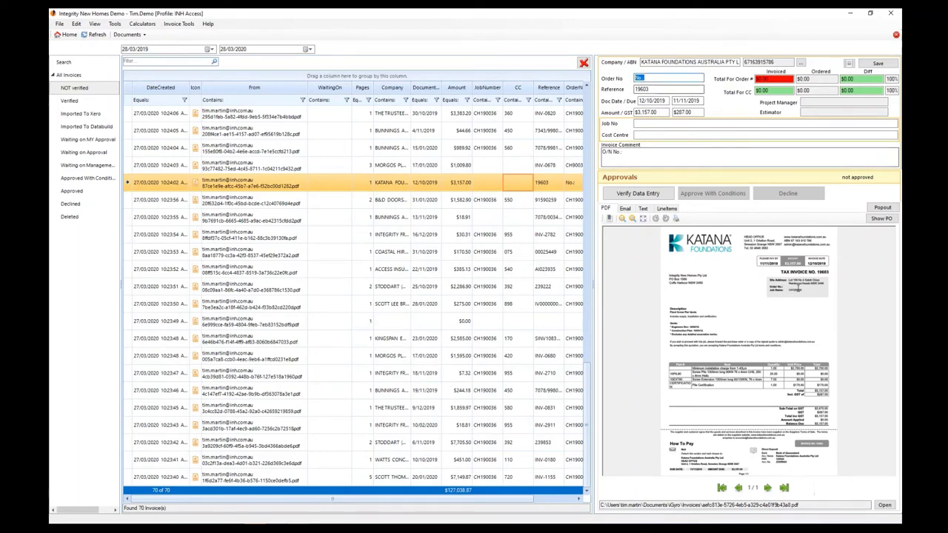
scroll(799, 290, up, 3)
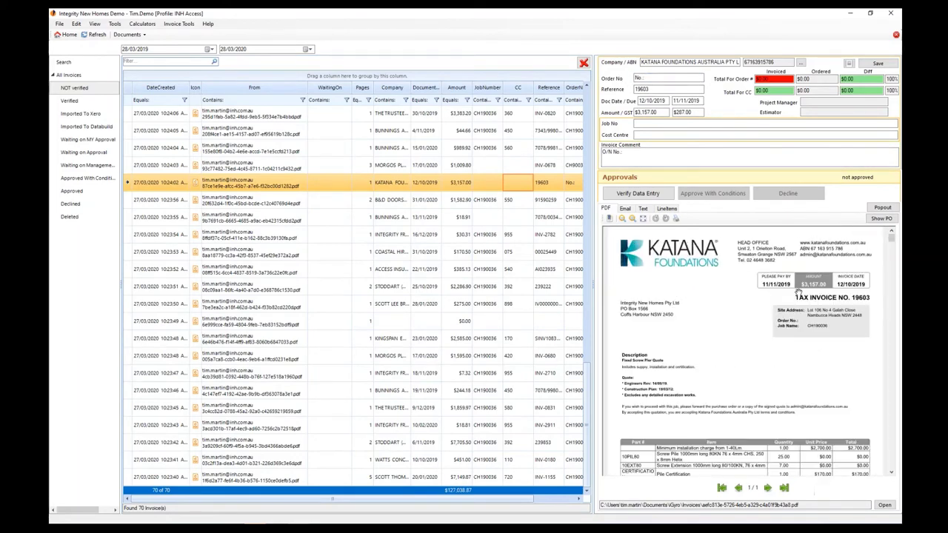
drag(784, 343, 826, 344)
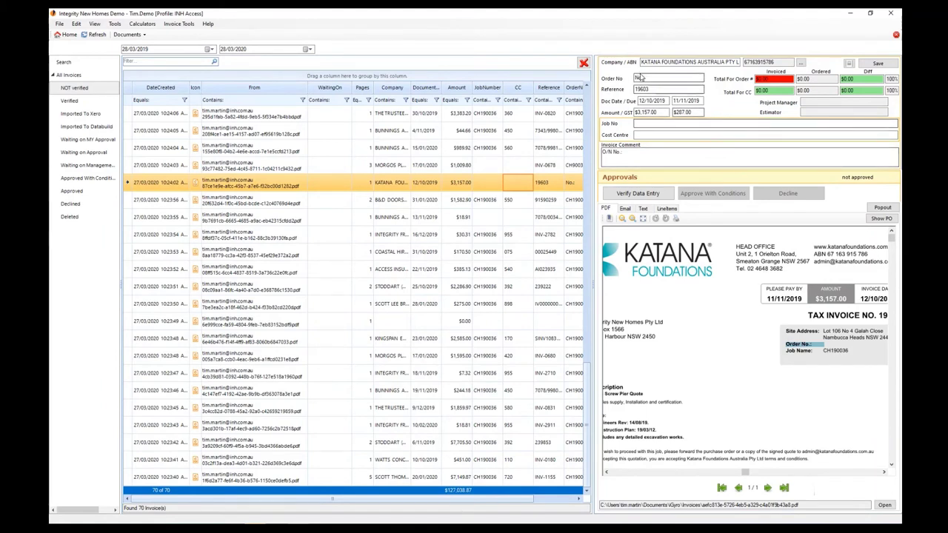
Step: Look through the supplier e-mail options available for the Katana Foundations invoice
right_click(257, 187)
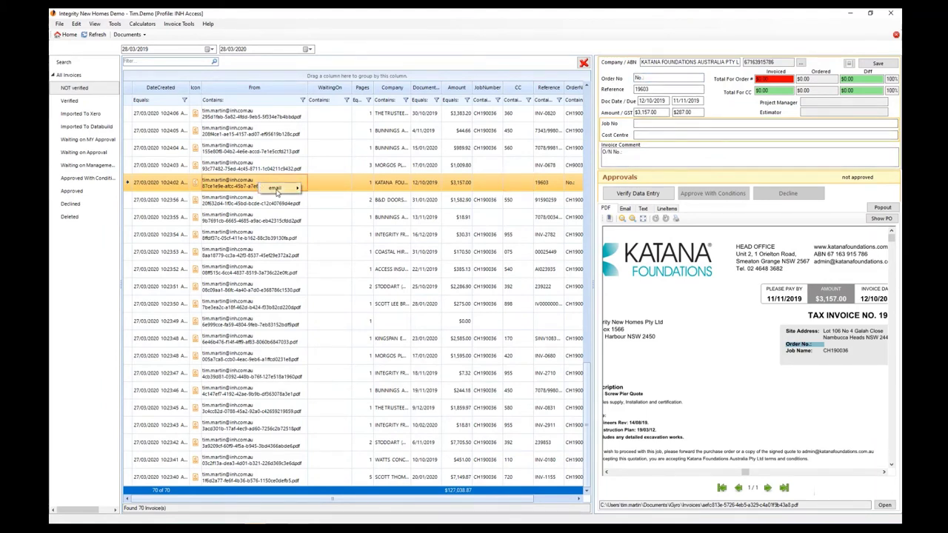
mouse_move(277, 191)
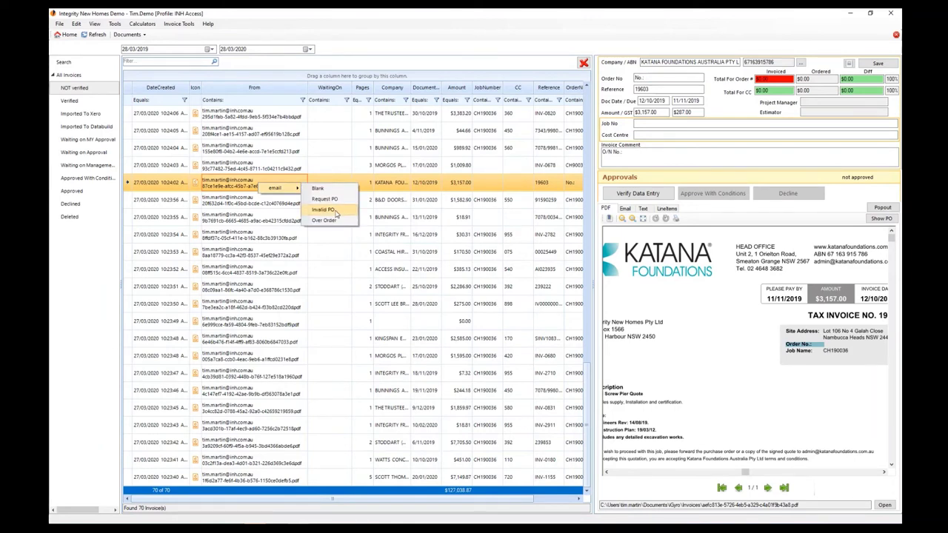
click(641, 124)
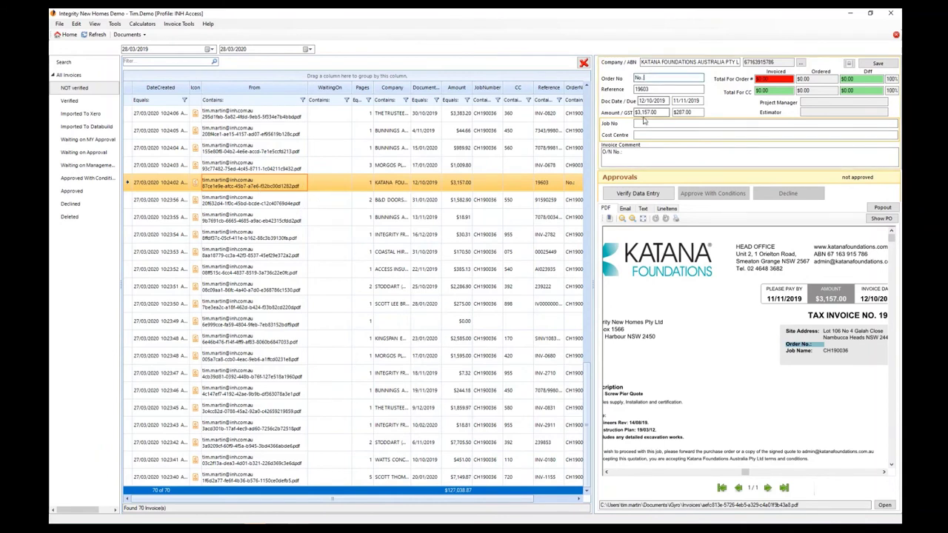
Step: Assign the Katana Foundations invoice to the job named on its PDF, CH190036, and search the cost centres for slab
double_click(832, 351)
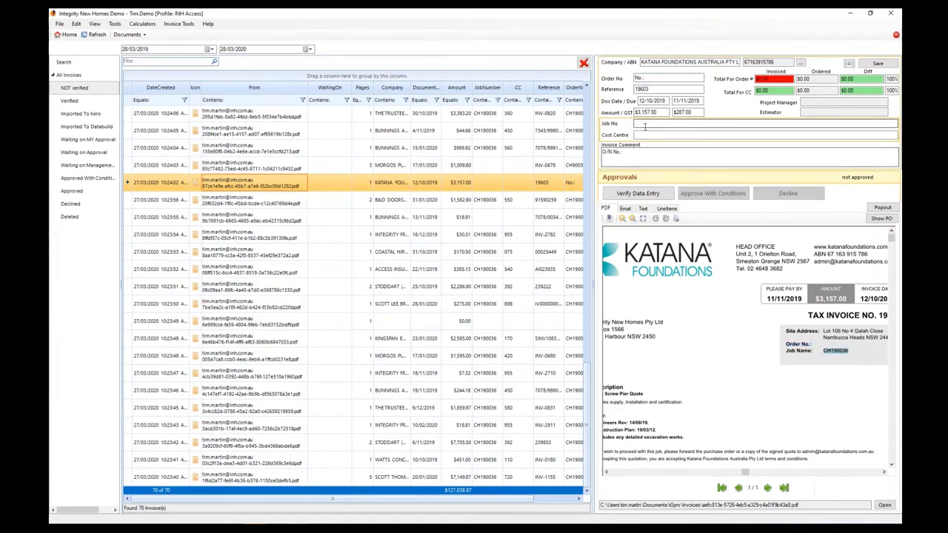
click(679, 123)
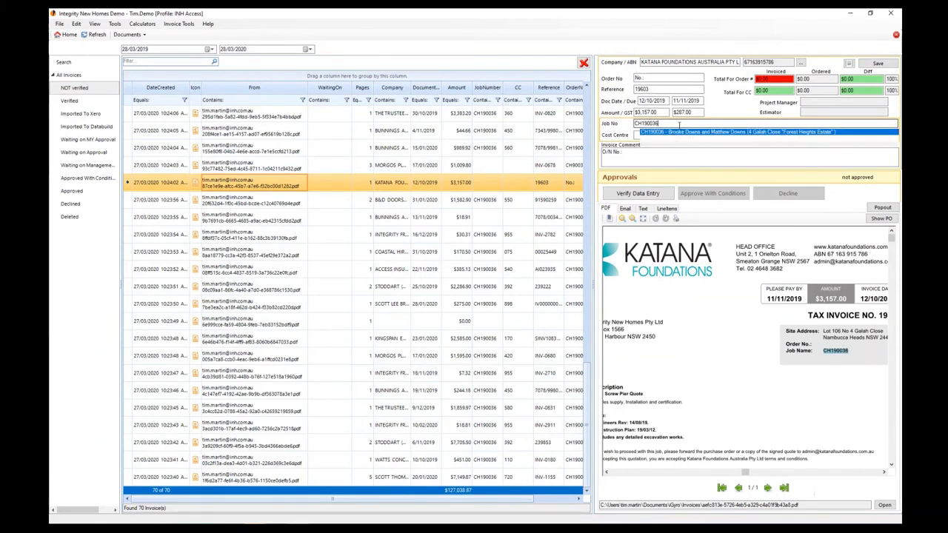
click(651, 135)
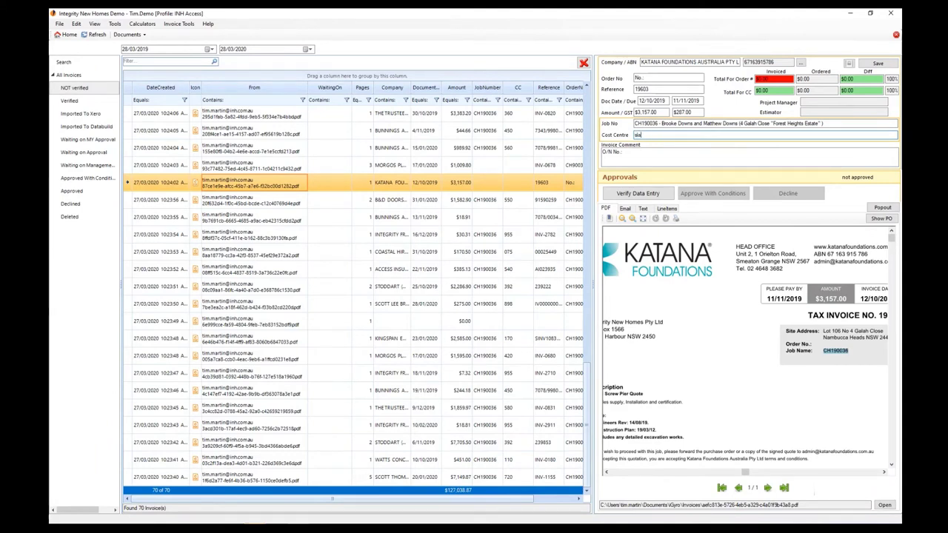
text(b)
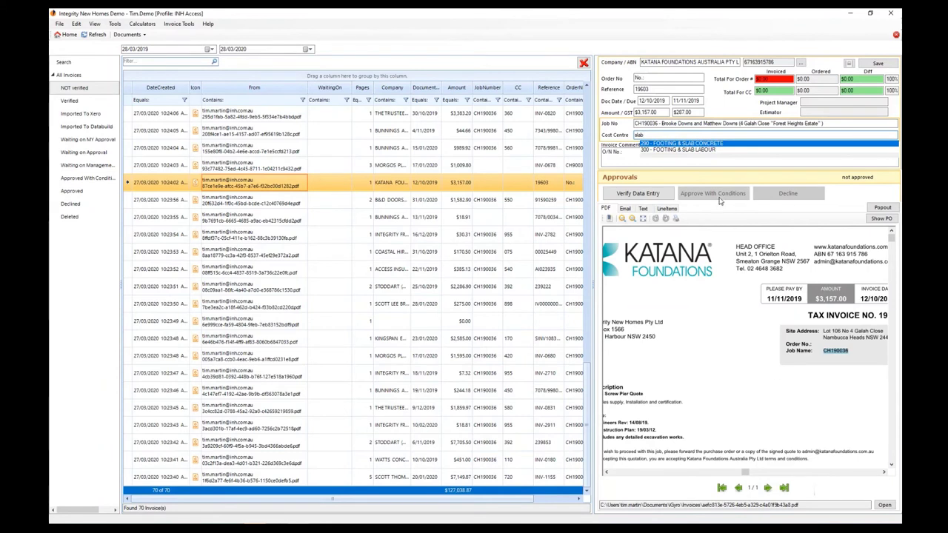
Step: Read the invoice description on the PDF and set the cost centre to 289 - PIERS & PILES
click(734, 472)
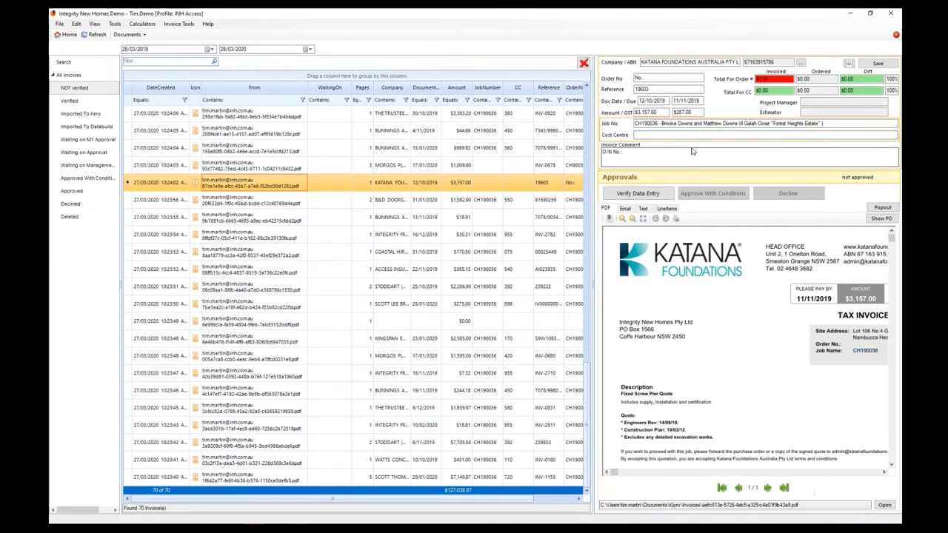
click(715, 136)
text(pe)
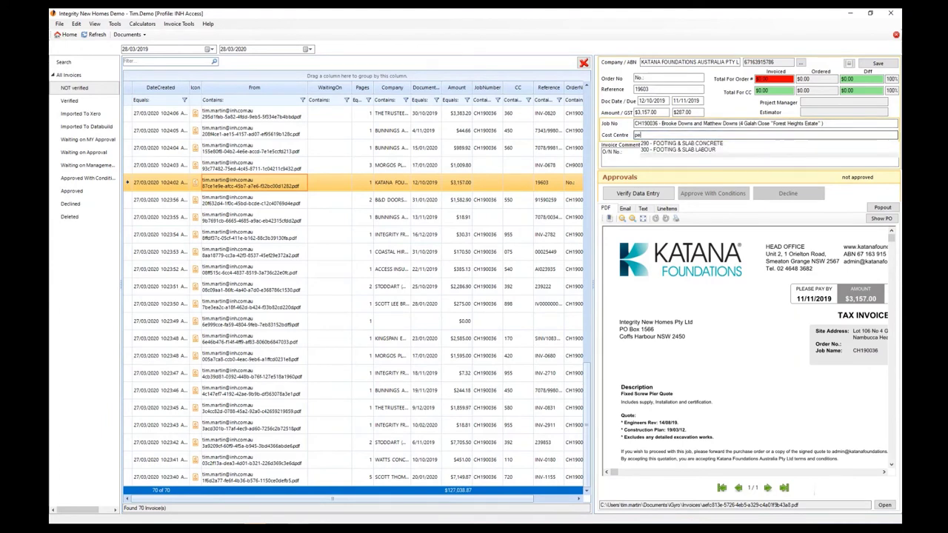
text(ri)
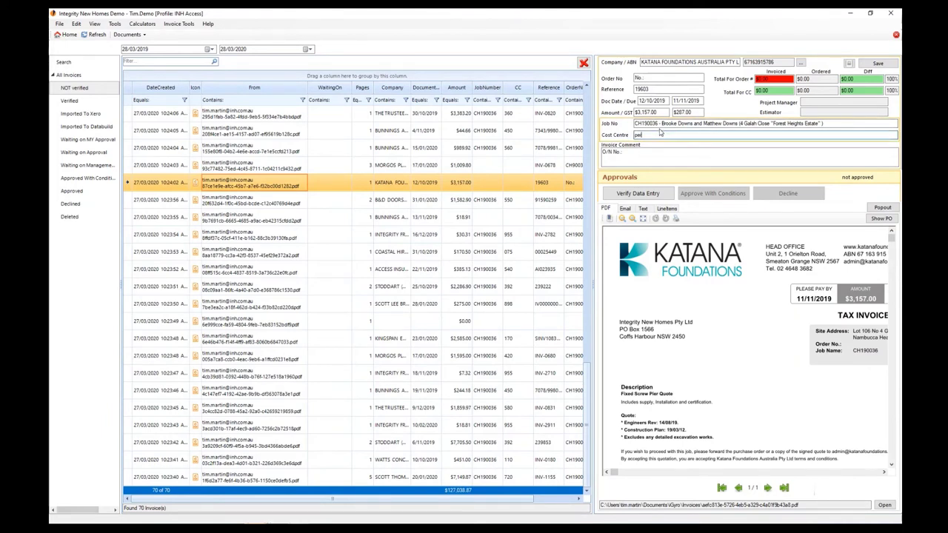
key(Down)
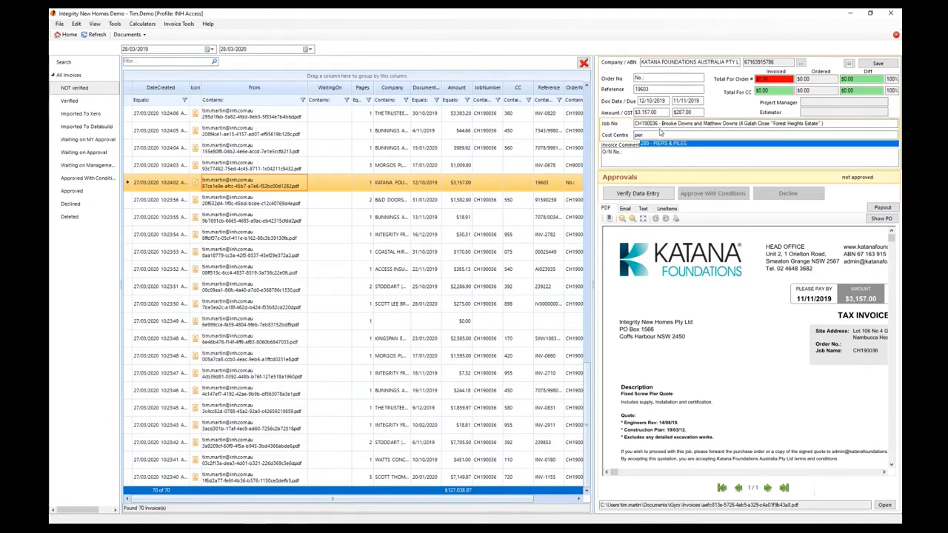
click(663, 148)
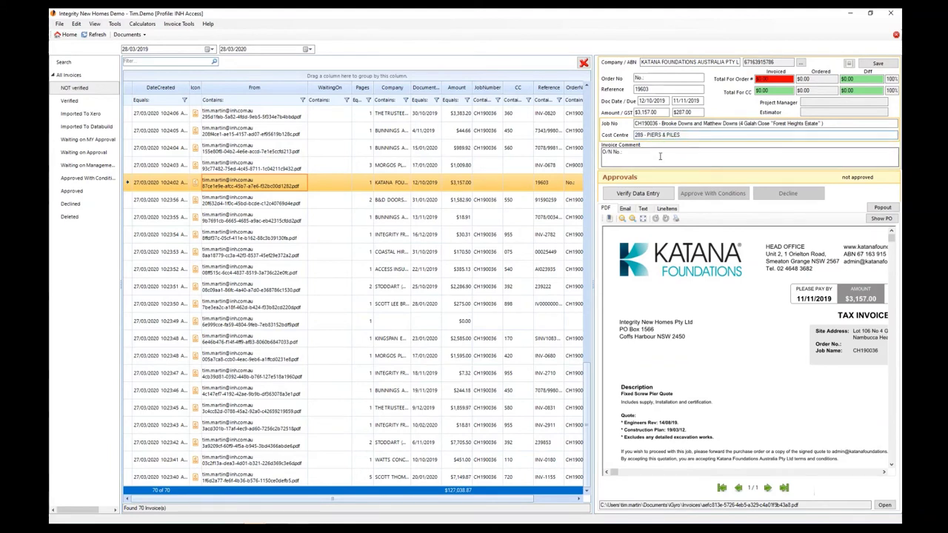
Step: Verify the data entry of the Katana Foundations invoice
click(660, 157)
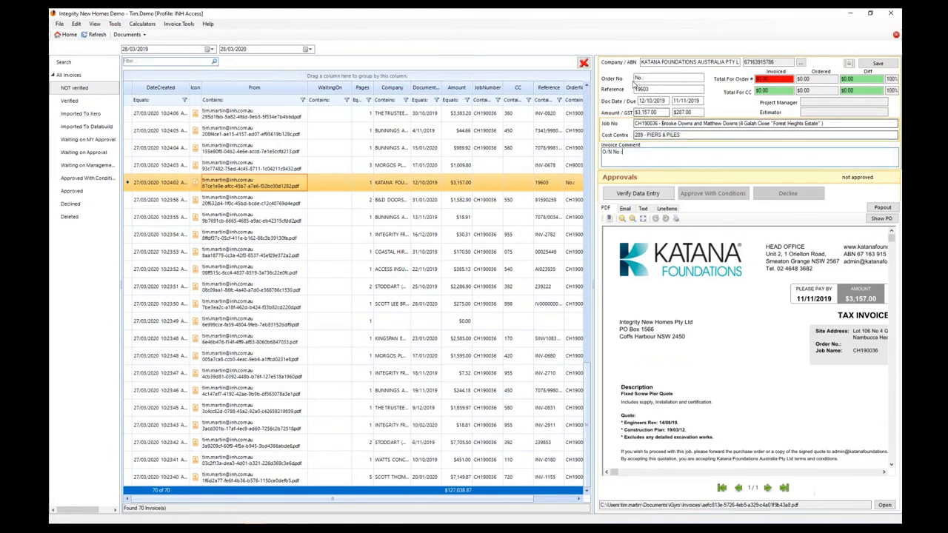
click(638, 194)
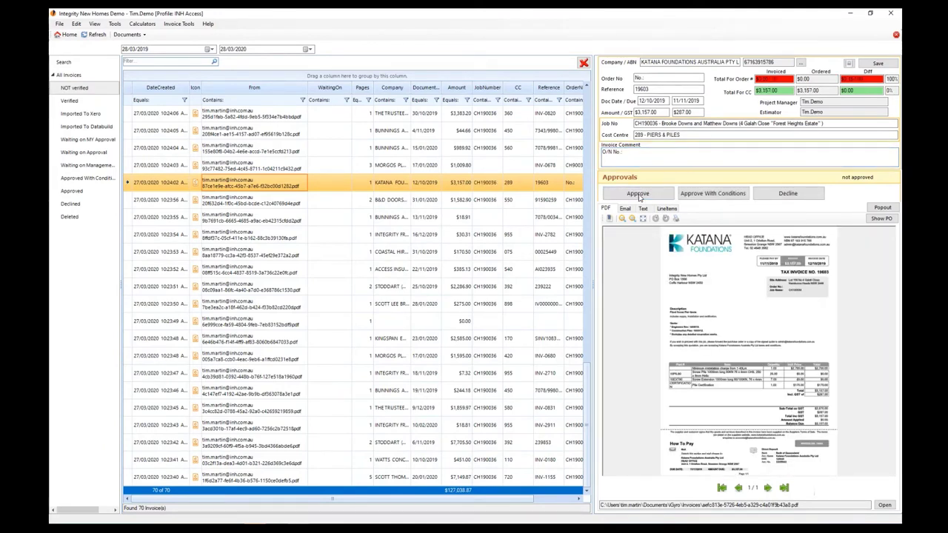
click(638, 193)
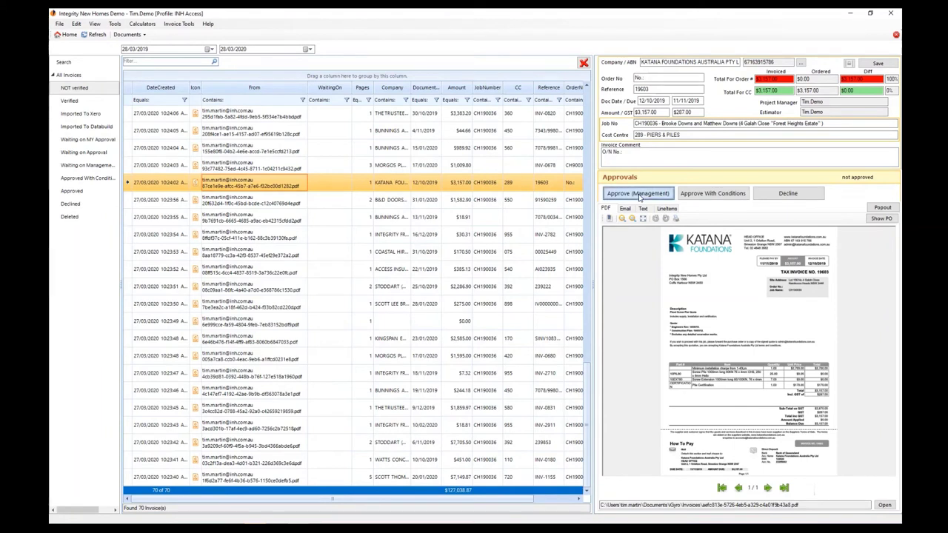
Step: Compare the Katana invoice's invoiced and ordered totals for the order number and for the cost centre
click(805, 82)
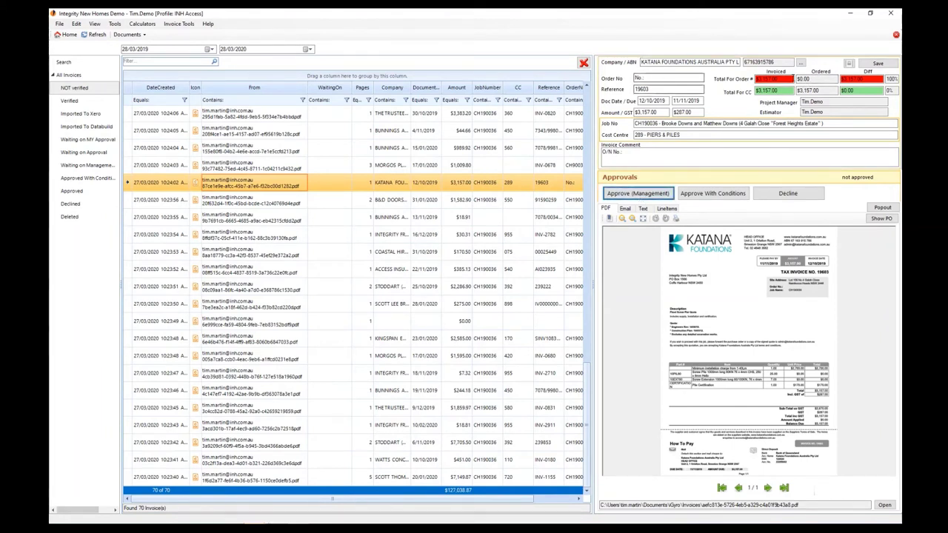
key(Tab)
key(shift+Tab)
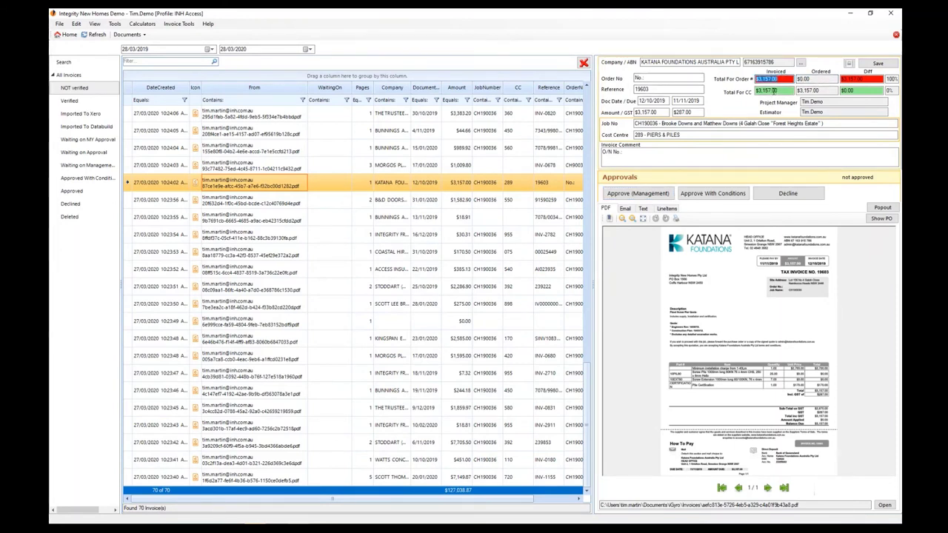
click(823, 90)
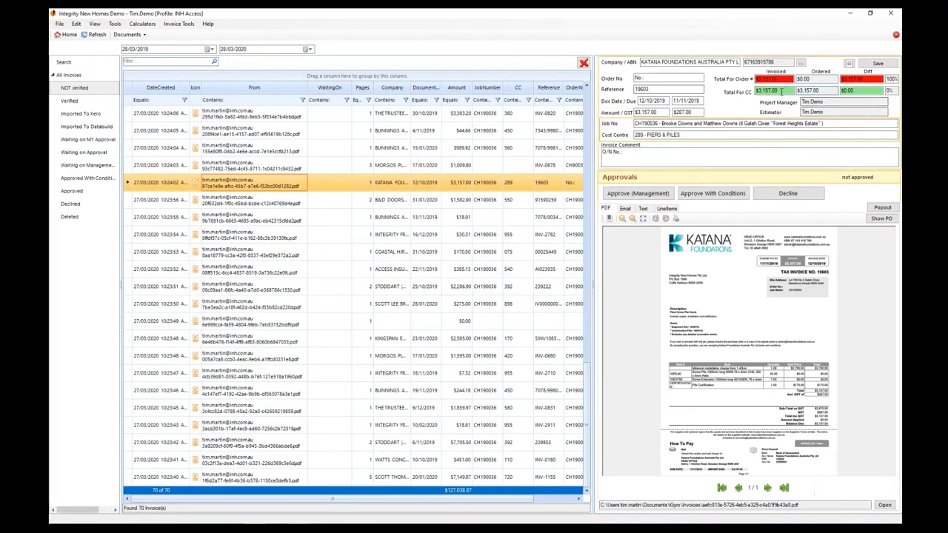
click(776, 90)
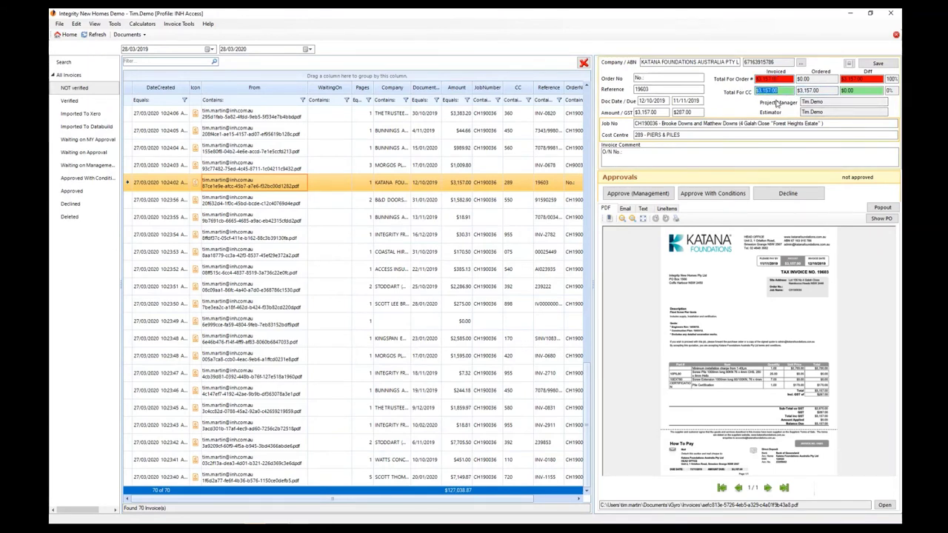
Step: Set the Katana invoice's order number to ch190036/289 and save the invoice
click(652, 77)
text(ch190036/289)
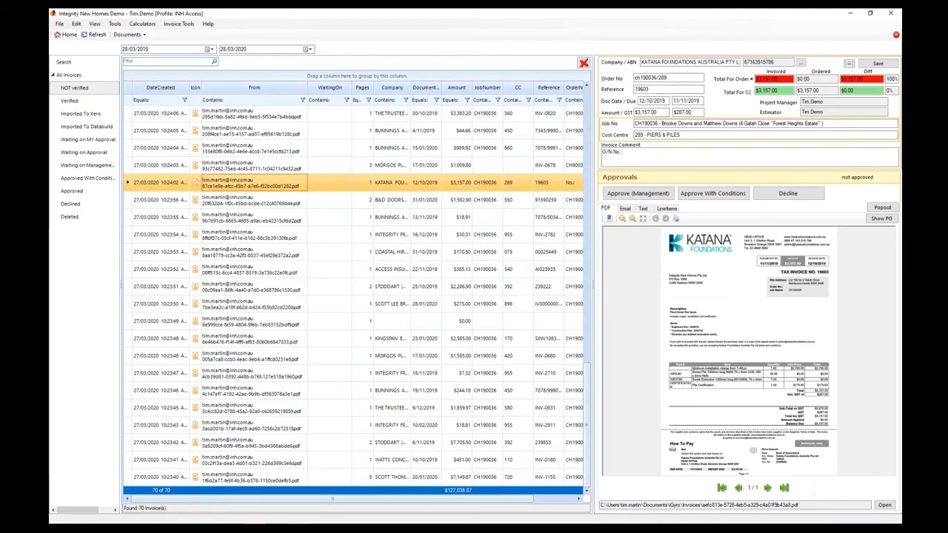
key(Tab)
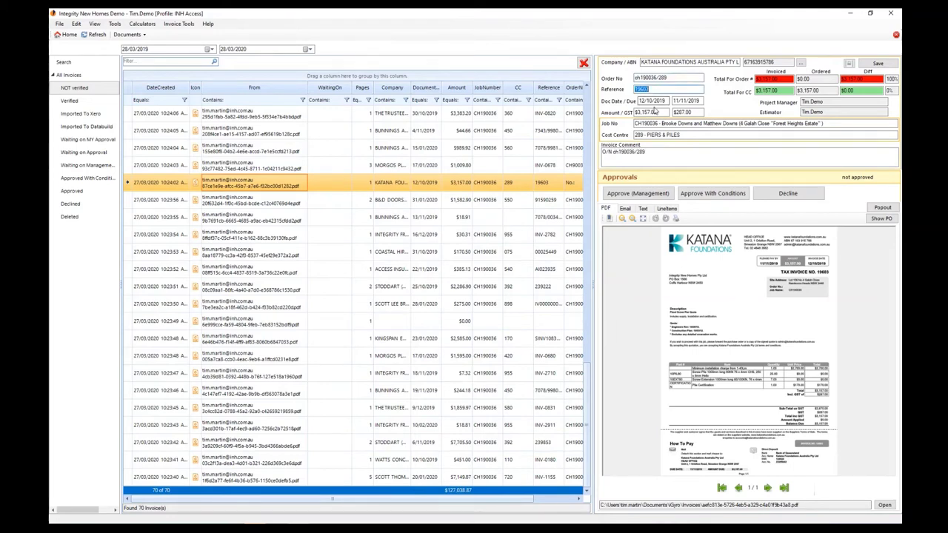
click(877, 64)
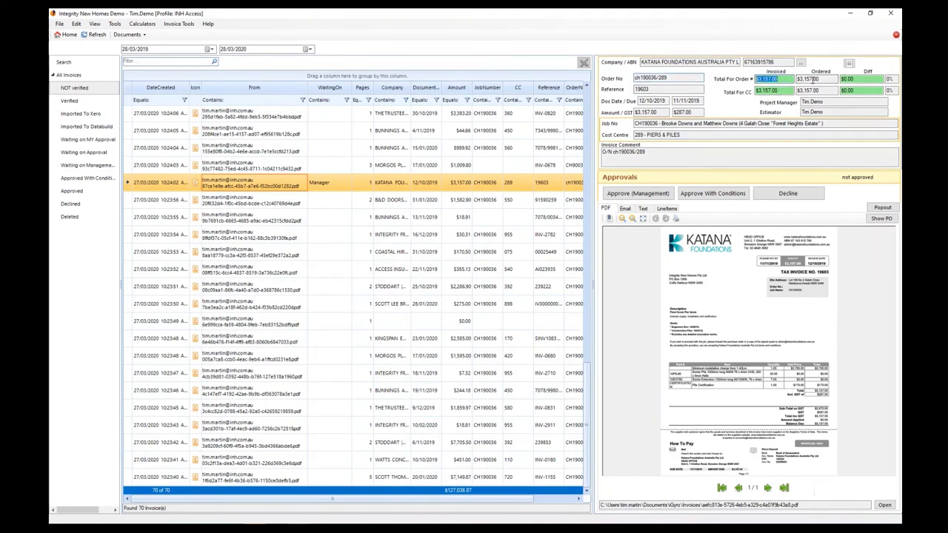
Step: Give management approval to the Katana invoice and refresh the list of not verified invoices
click(644, 194)
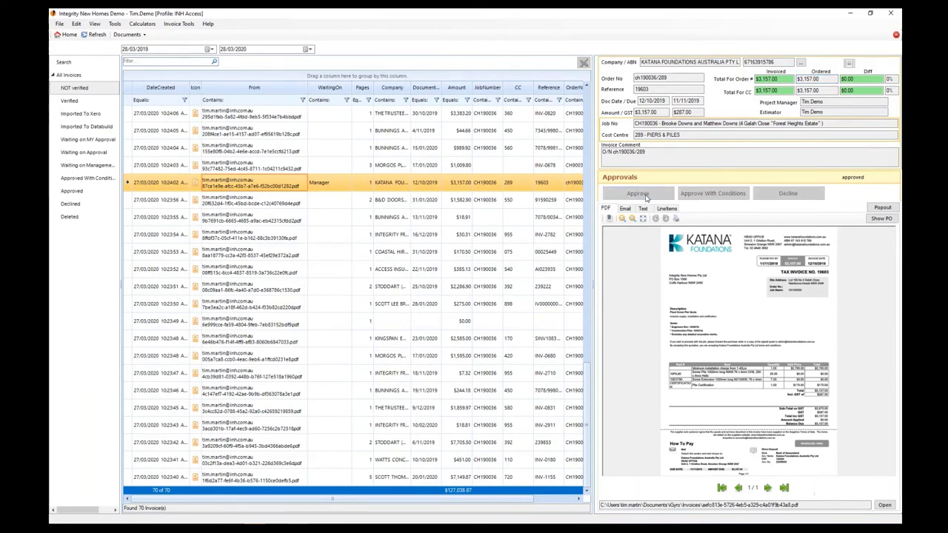
drag(585, 392, 587, 126)
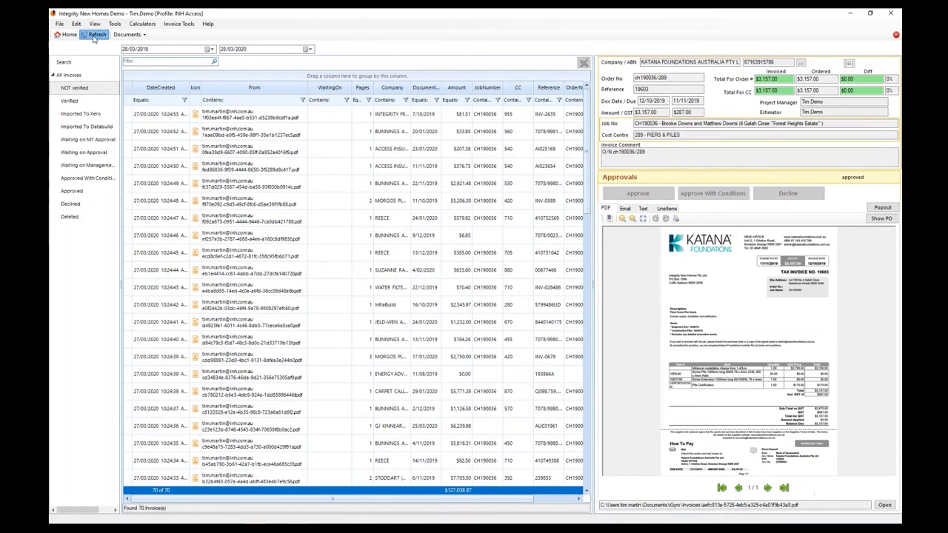
click(94, 36)
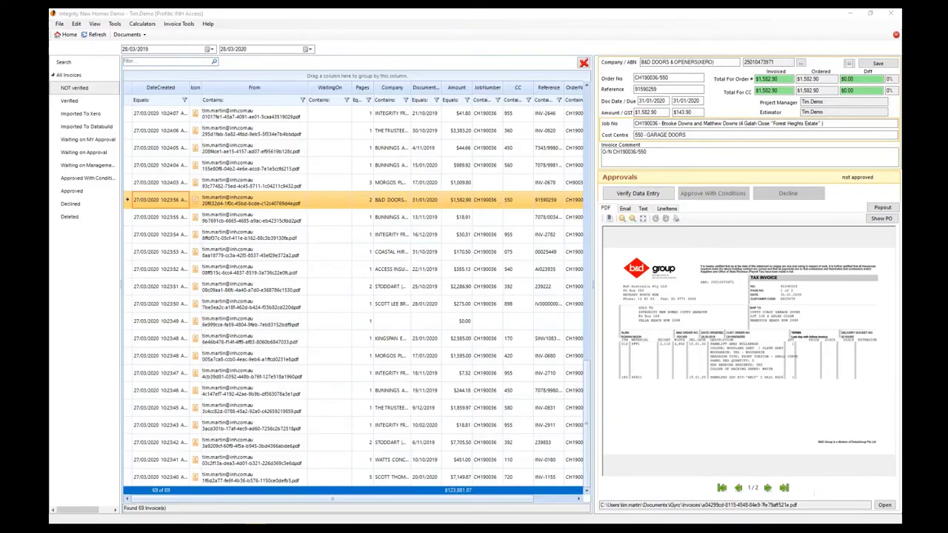
Step: Switch to the iGyro portal in the browser, view the Xero connection and sync history full screen, and return to the invoice program
key(alt+Tab)
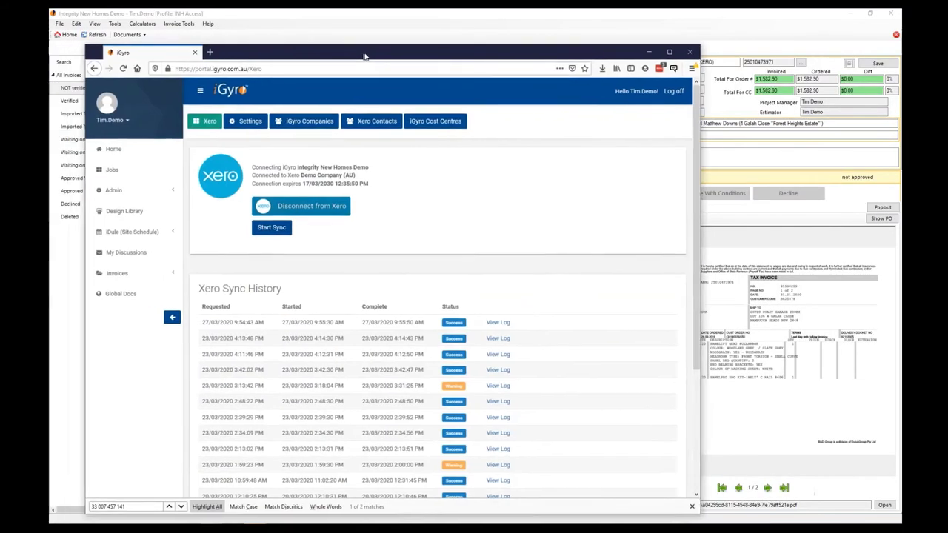
double_click(408, 30)
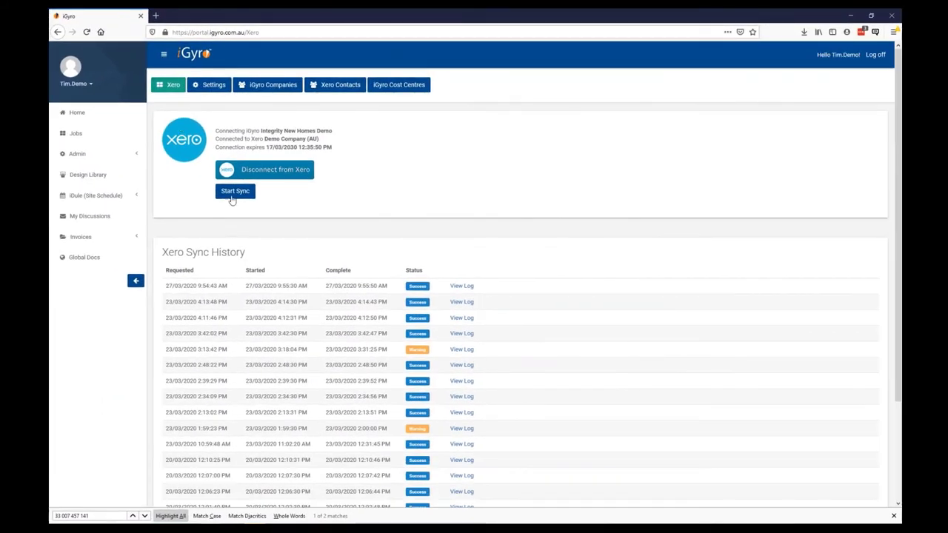
click(852, 16)
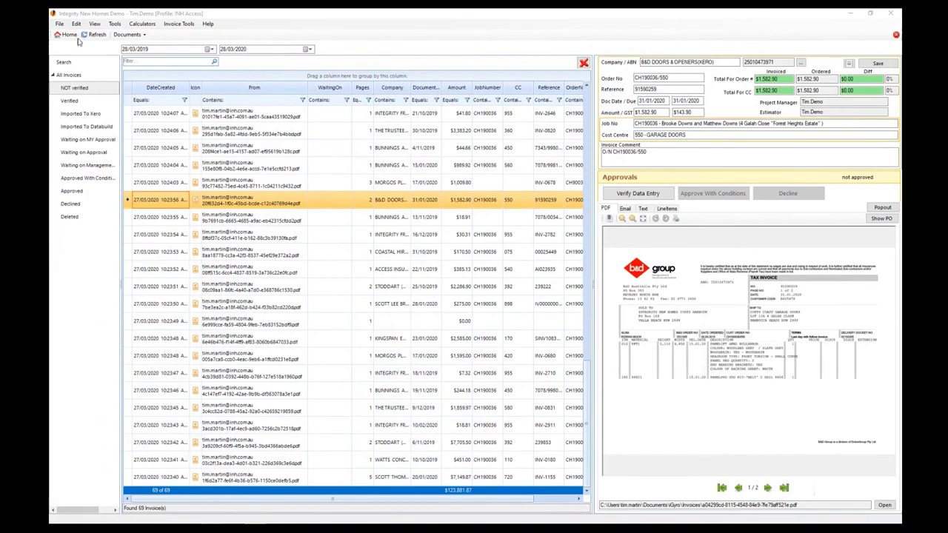
Step: Check the Xero connection and last sync status in the invoice program's Xero Sync dialog, and close it
click(60, 24)
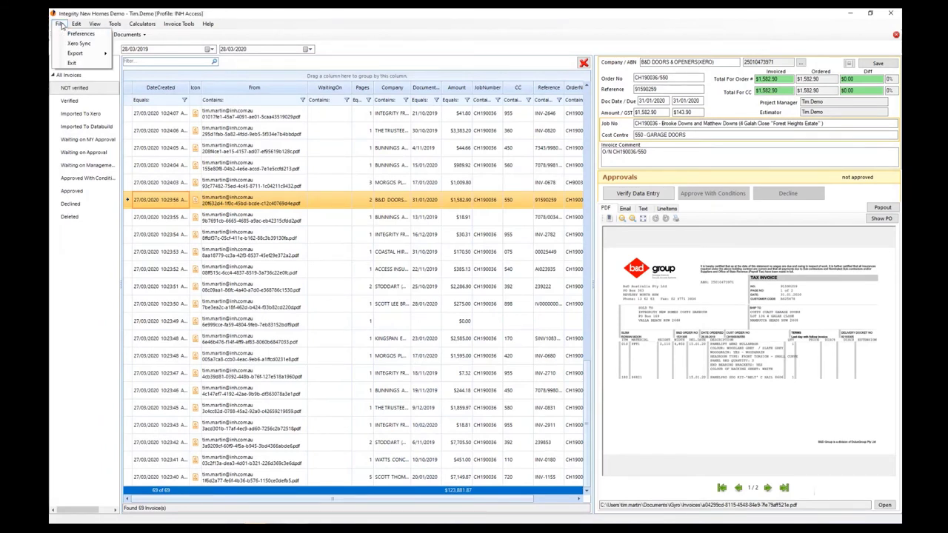
click(61, 24)
click(61, 24)
click(73, 44)
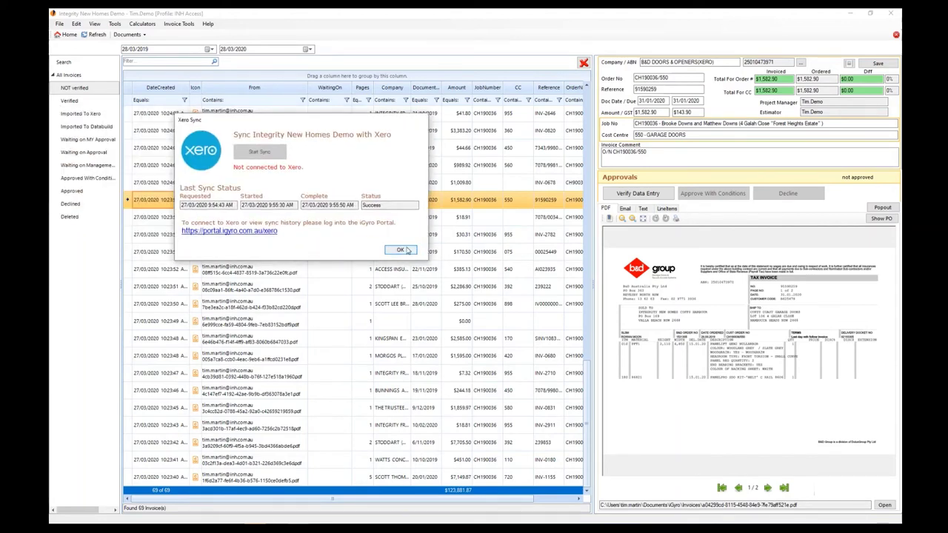
click(400, 250)
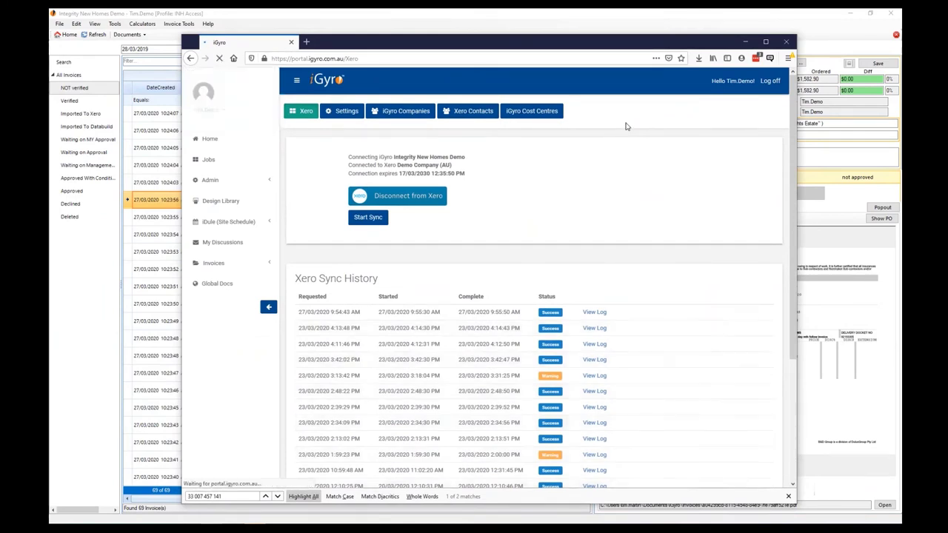
Step: Switch to the iGyro portal and start a Xero sync for Integrity New Homes Demo
click(366, 220)
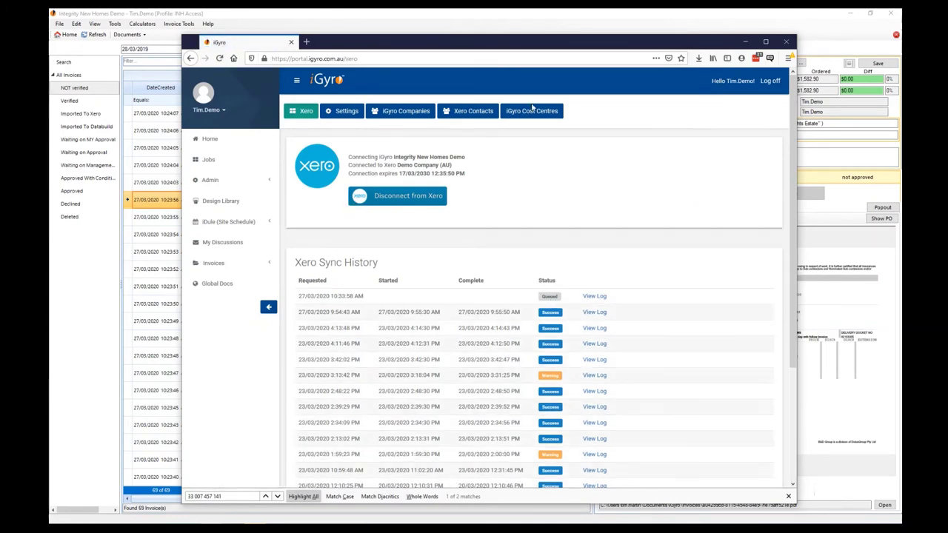
drag(532, 46, 462, 32)
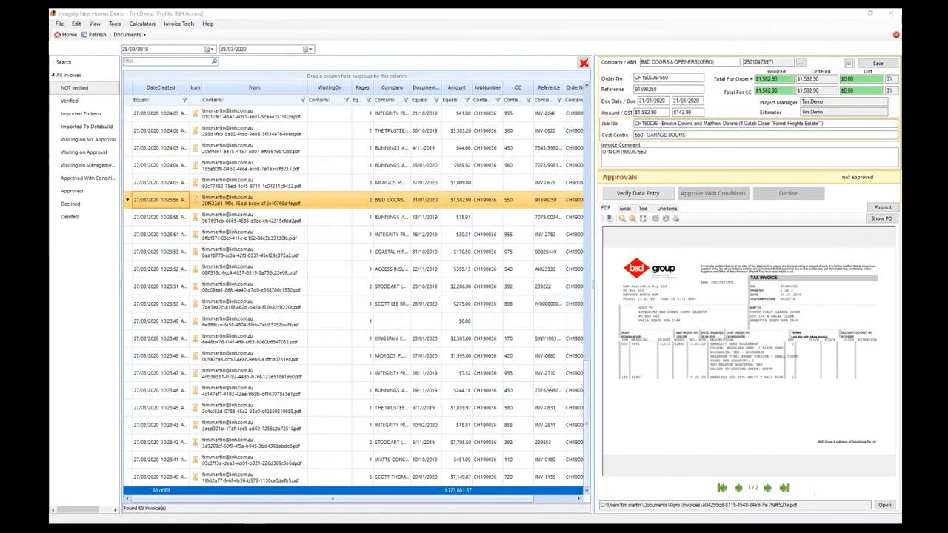
Step: Reopen the Xero Sync dialog in the invoice program to check the status of the newly requested sync, and close it
click(59, 23)
click(72, 35)
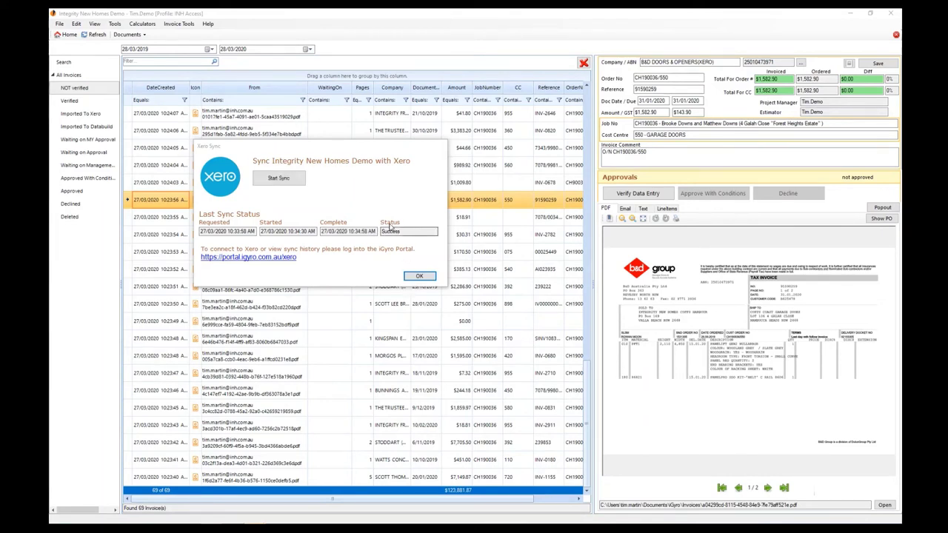
click(417, 277)
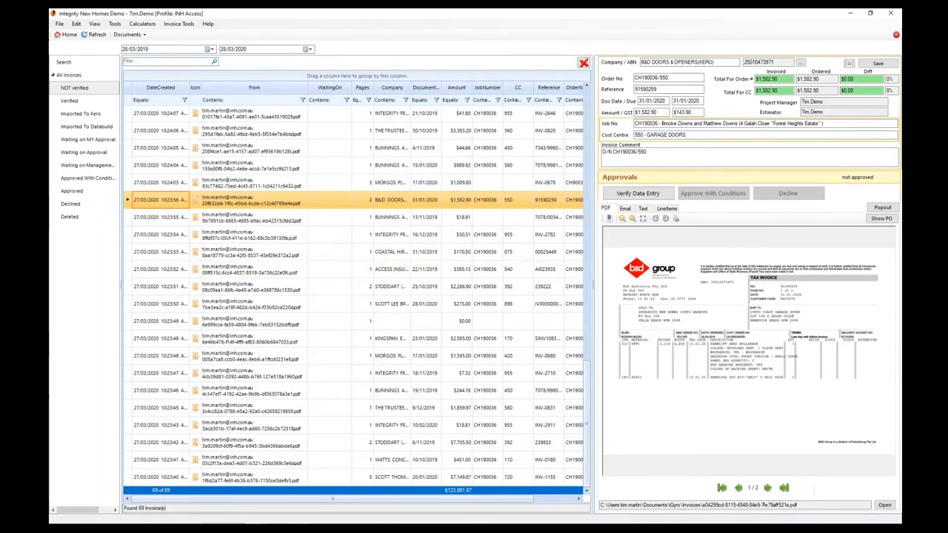
Step: Switch to the iGyro portal full screen and open the latest Xero sync's log to check the uploaded invoices and attachments
key(alt+Tab)
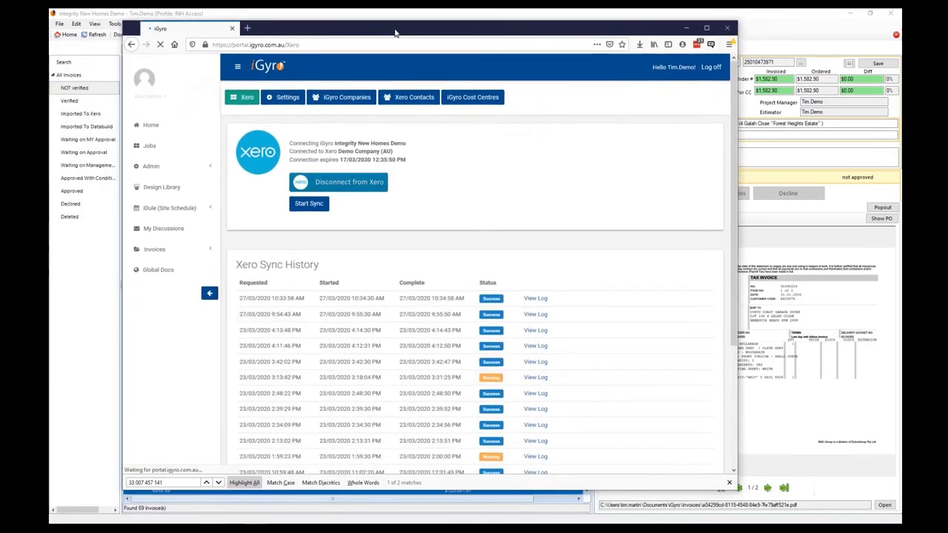
double_click(396, 32)
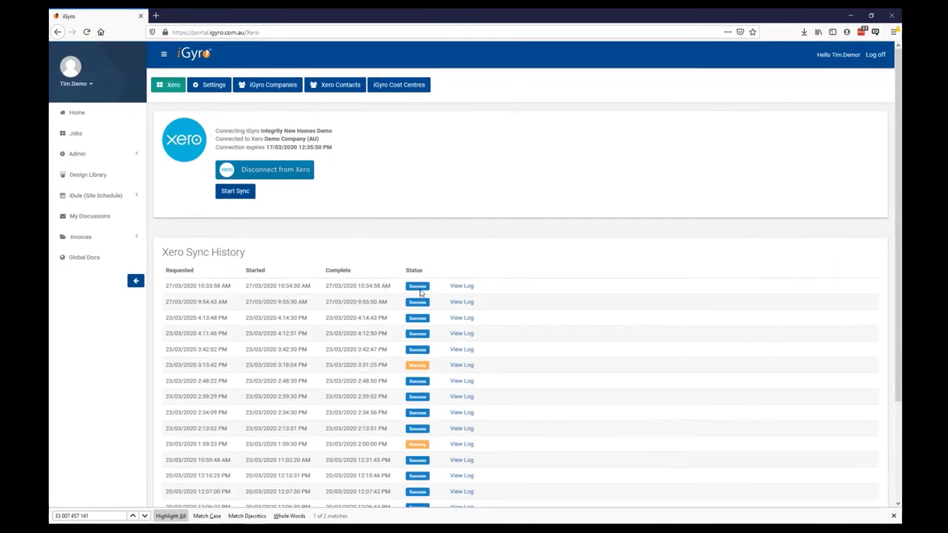
drag(347, 291, 392, 291)
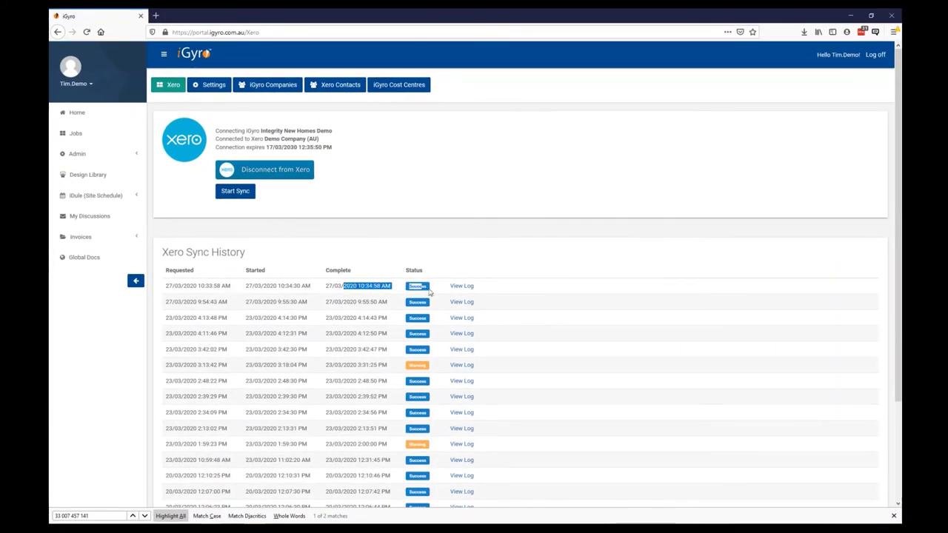
click(441, 290)
click(465, 287)
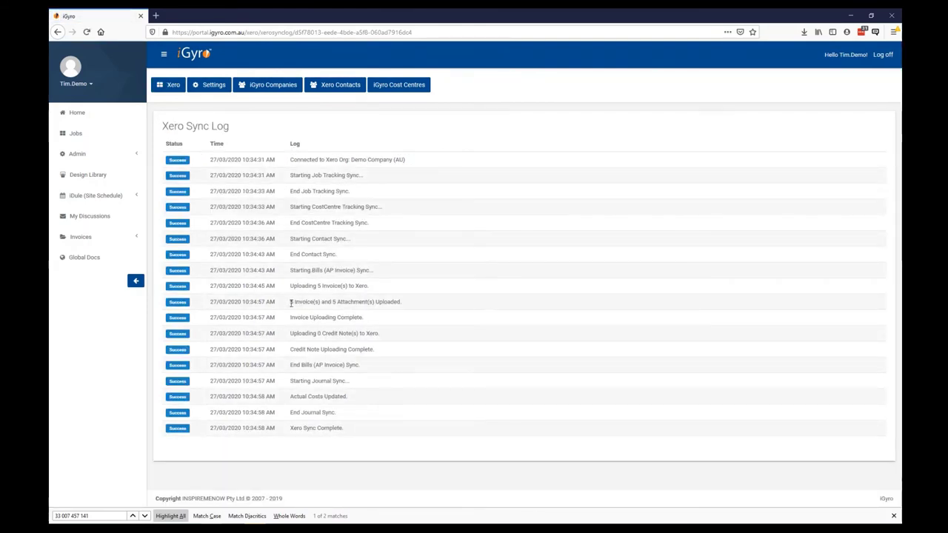
drag(290, 303, 423, 307)
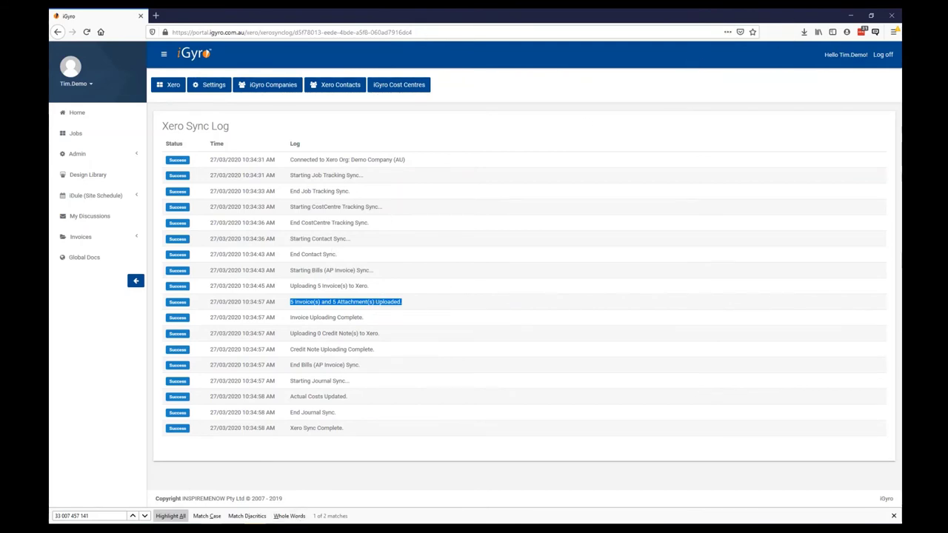
Step: Switch to Xero, refresh the draft bills, examine Integrity Franchising bill INV-2936 with its attached PDF, and return to the list
key(alt+Tab)
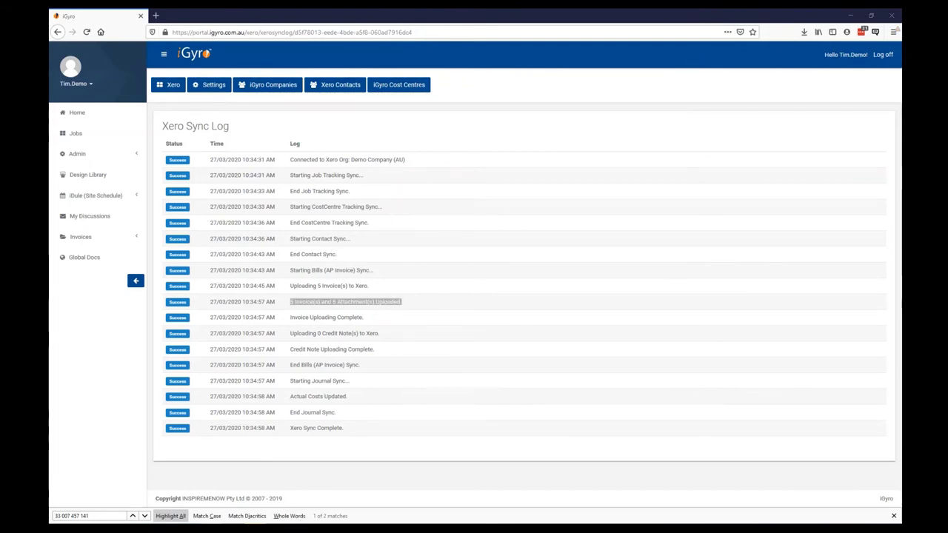
key(alt+Tab)
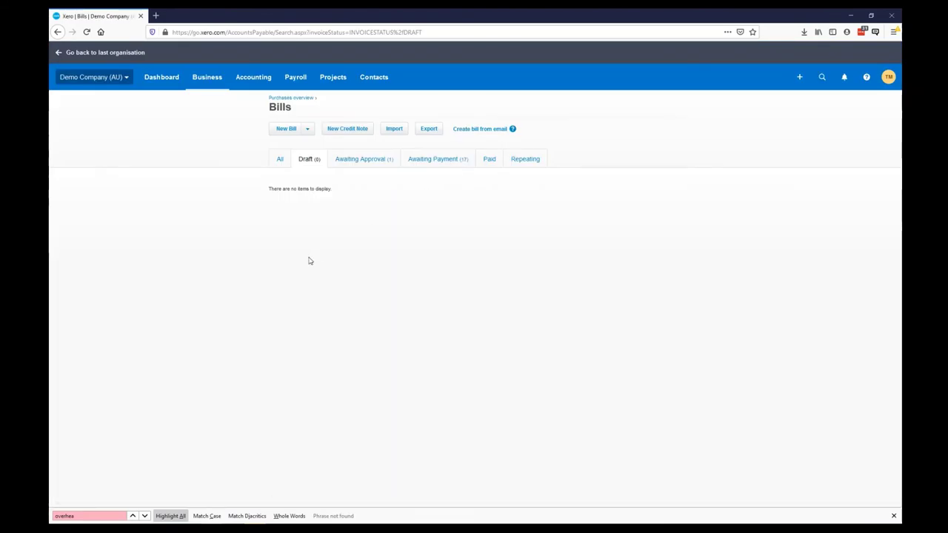
key(F5)
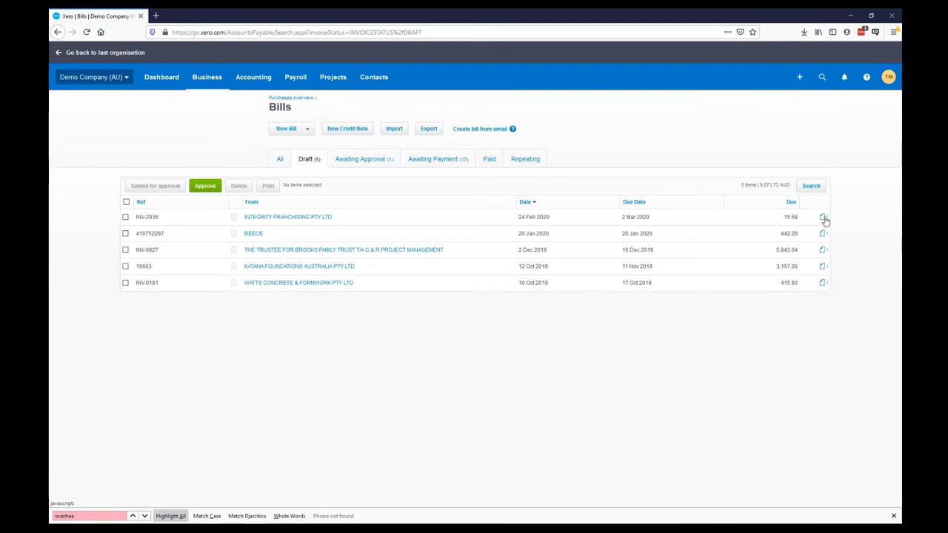
click(319, 216)
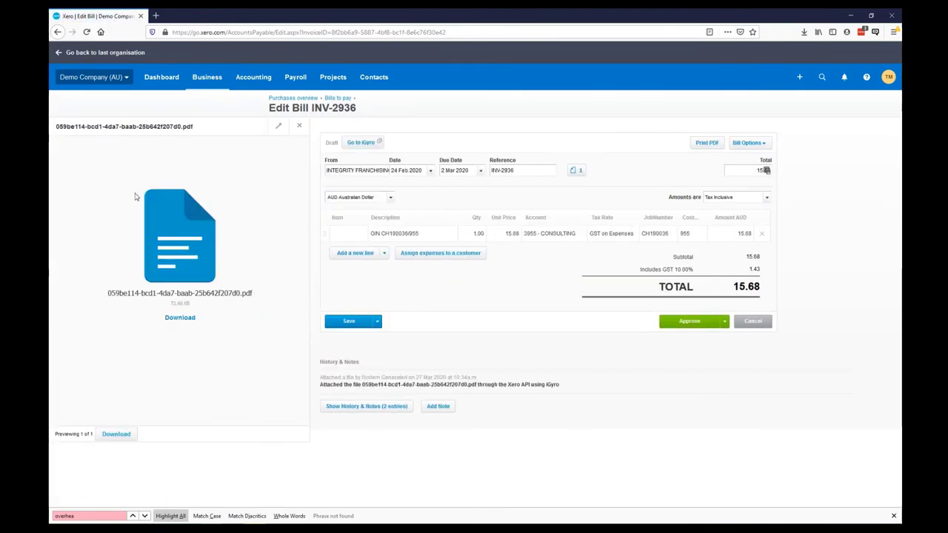
click(59, 32)
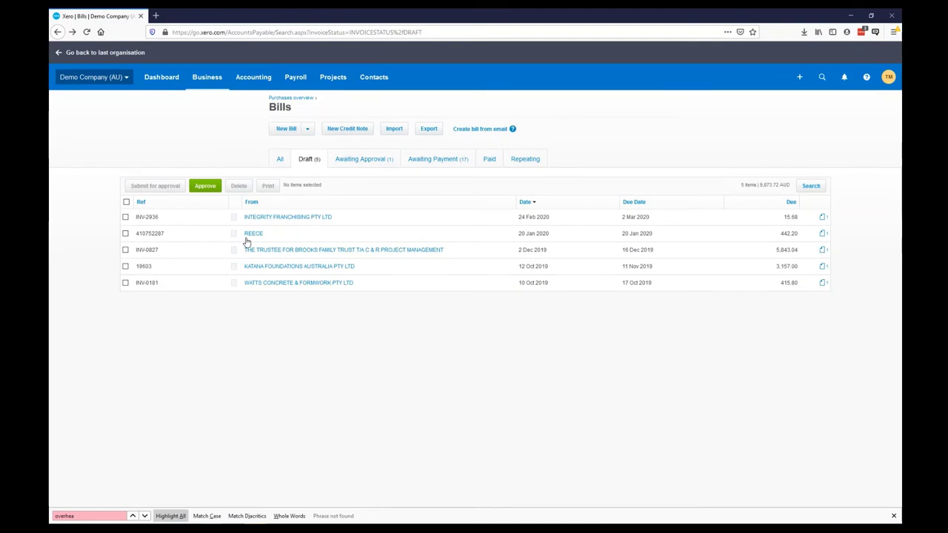
Step: Select all the draft bills in Xero and approve them
click(126, 202)
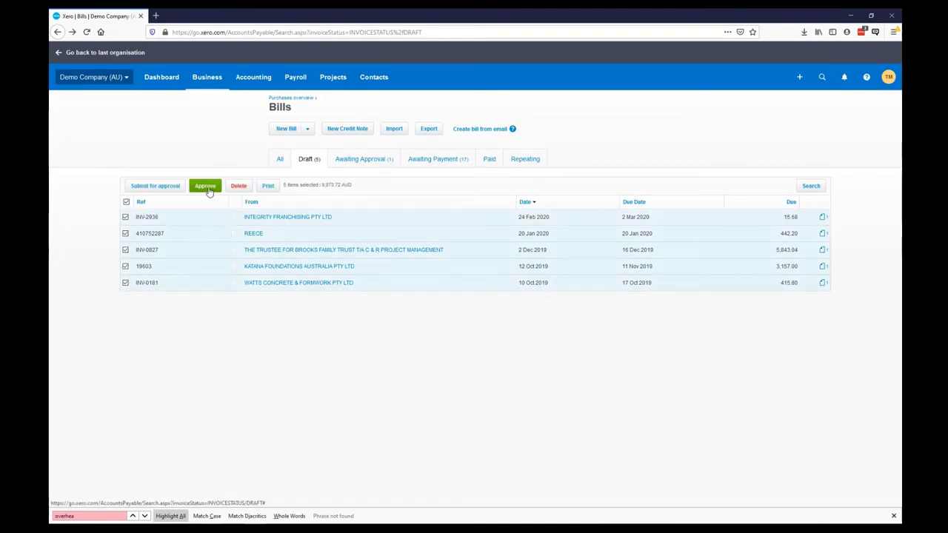
click(206, 187)
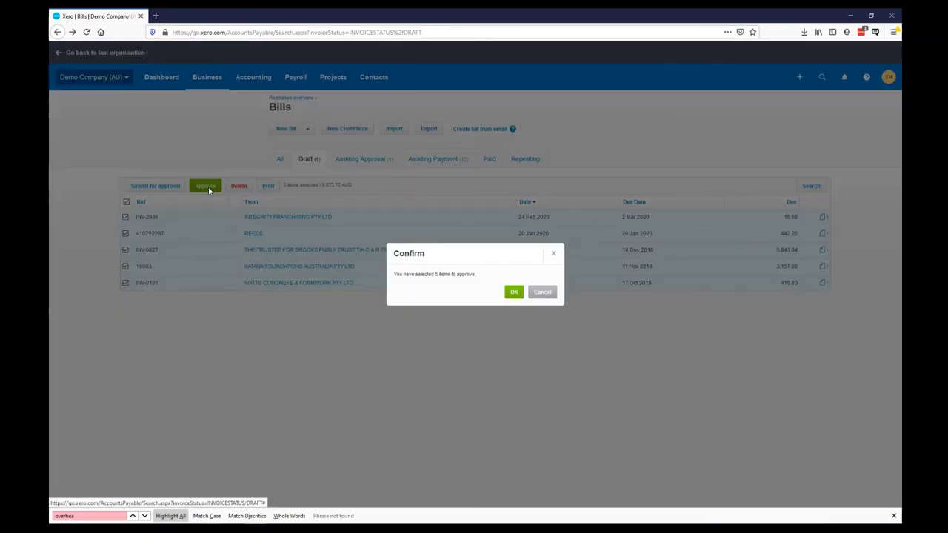
click(514, 292)
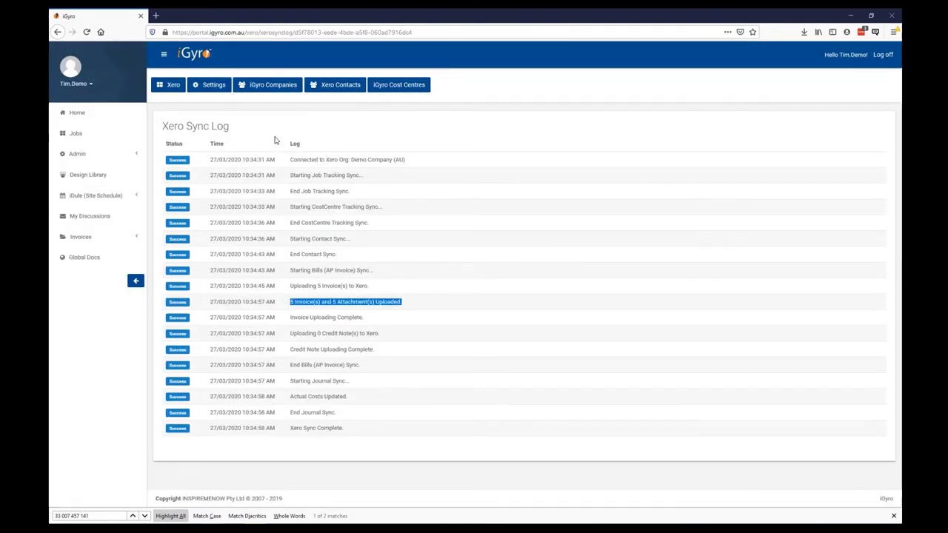
Step: Return to the iGyro portal's Xero page, start another Xero sync for Integrity New Homes Demo, and refresh the sync history
click(179, 94)
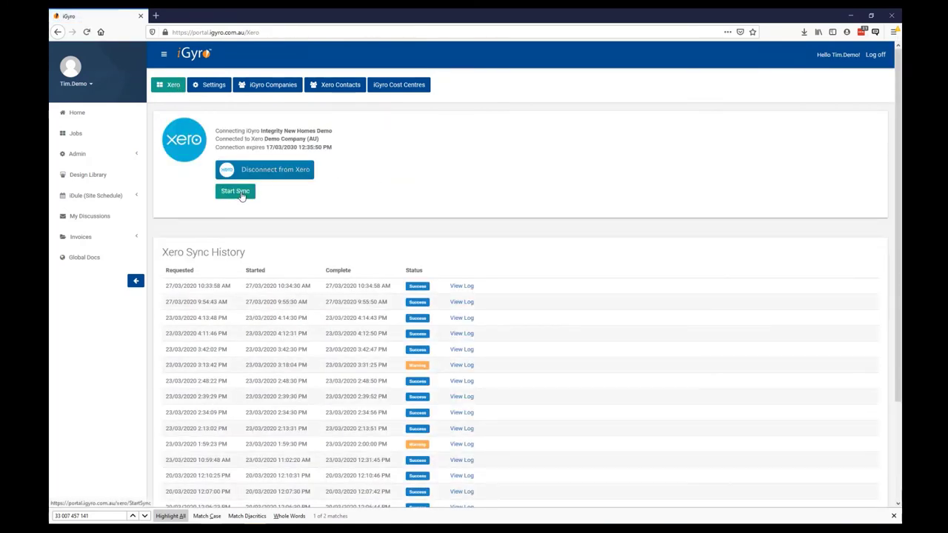
click(241, 194)
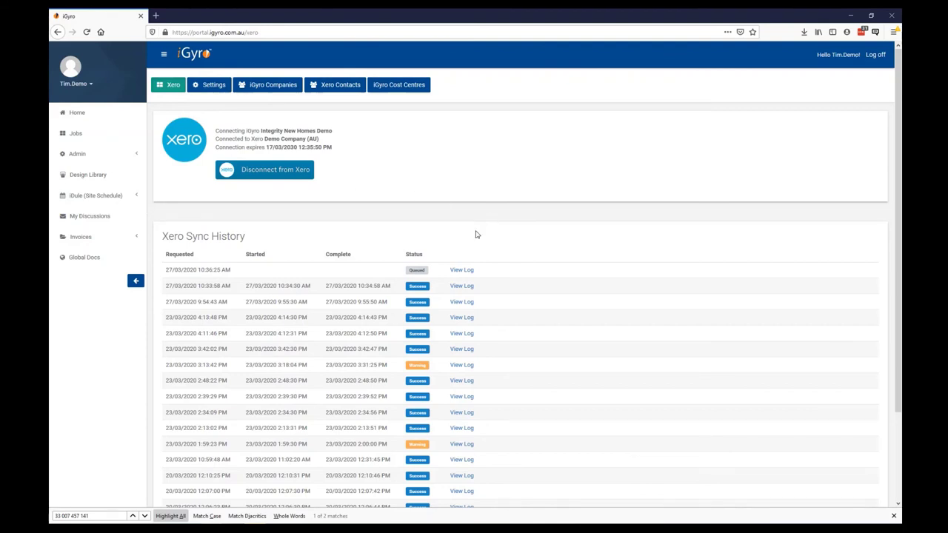
key(F5)
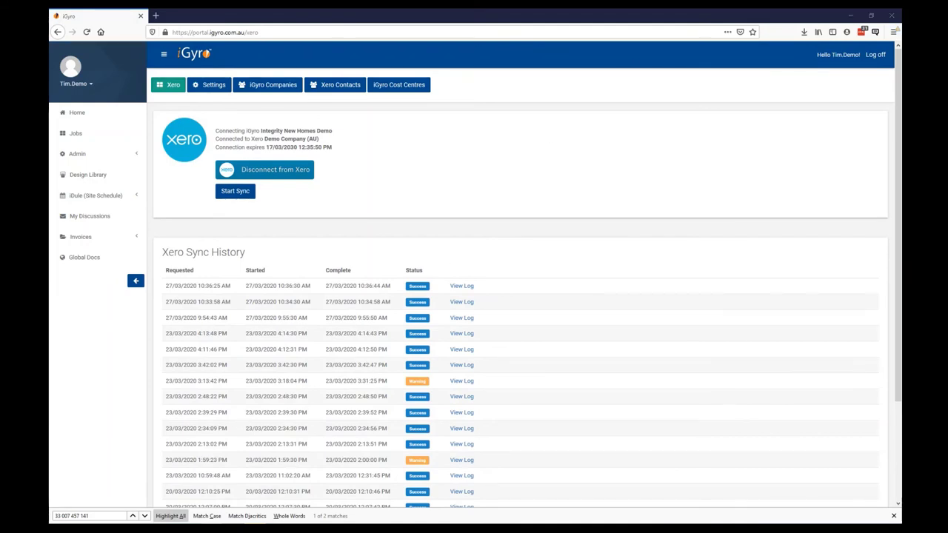
Step: Switch to the invoice program, reload the highlighted job in Jobs, and check its Actual Job Costs in the Management details
key(alt+Tab)
click(133, 36)
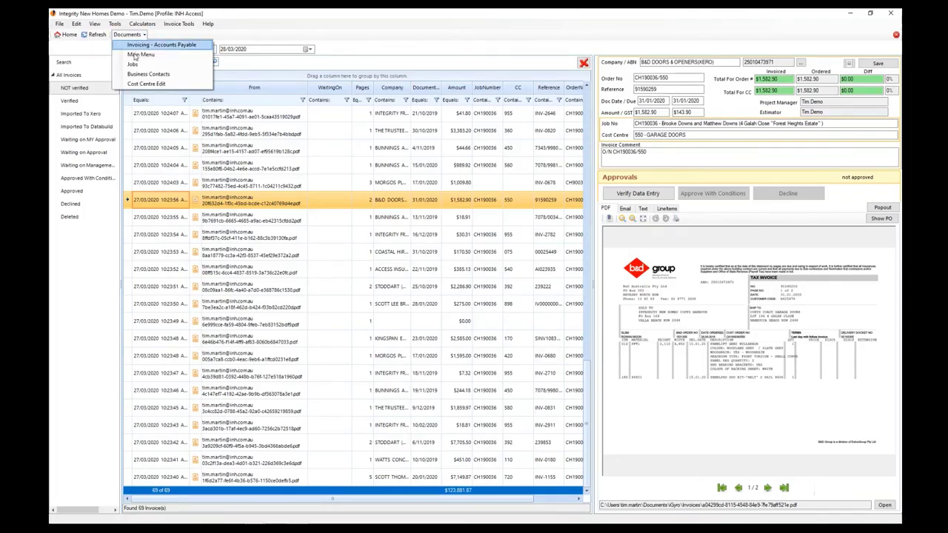
click(137, 56)
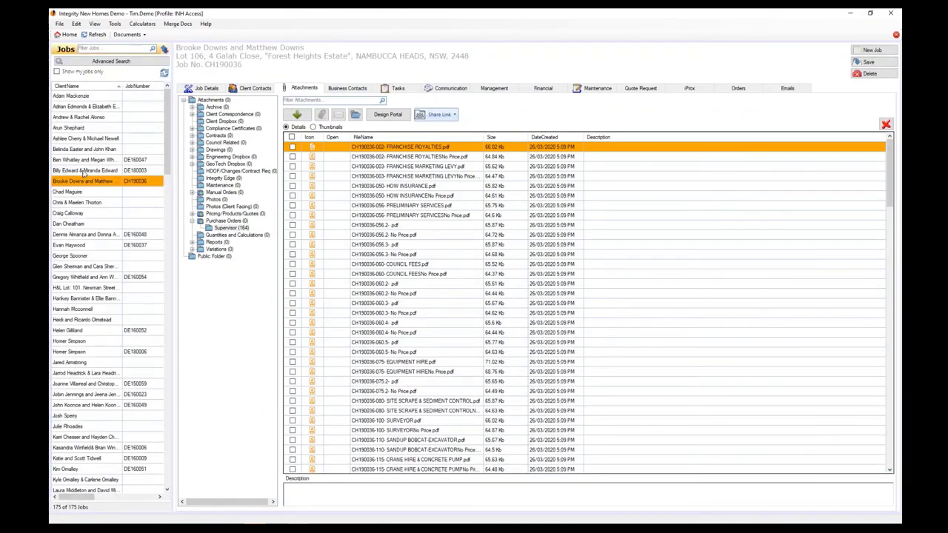
click(85, 182)
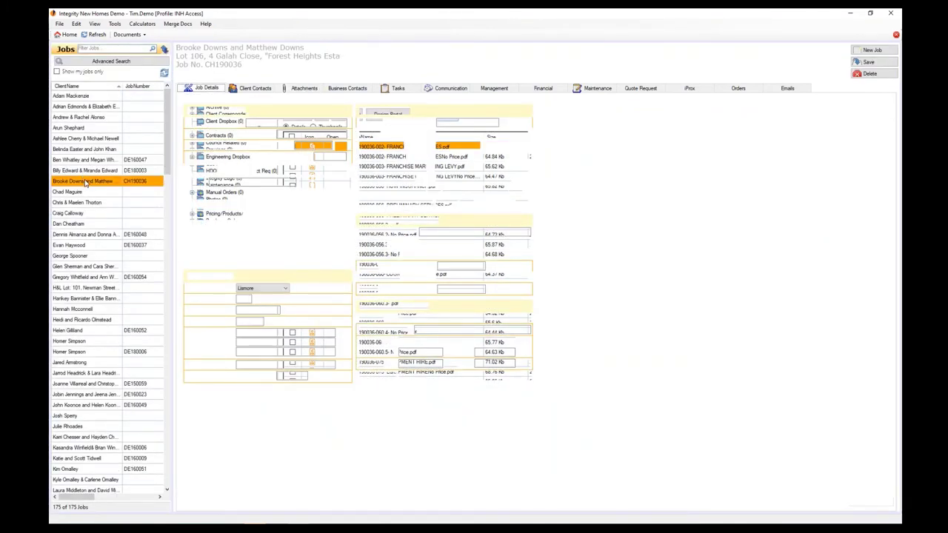
key(Up)
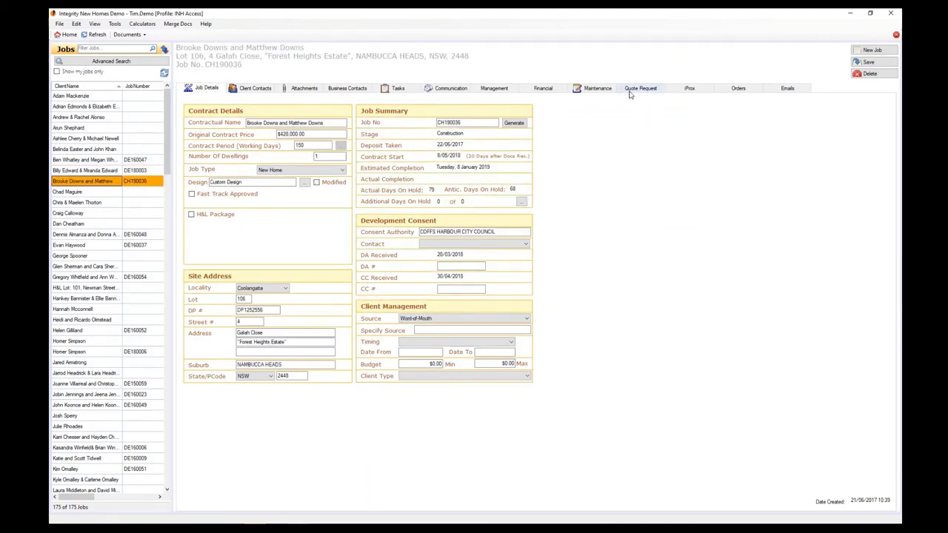
click(504, 90)
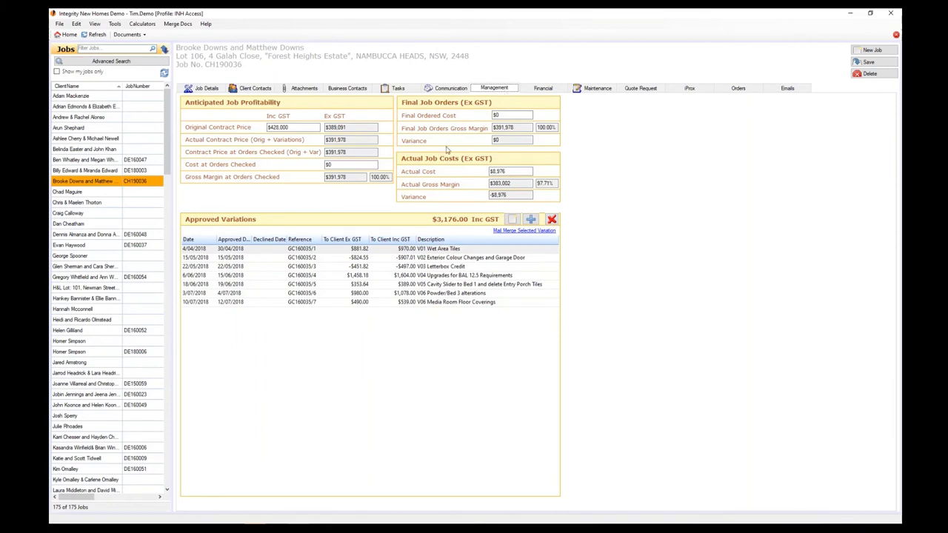
click(517, 171)
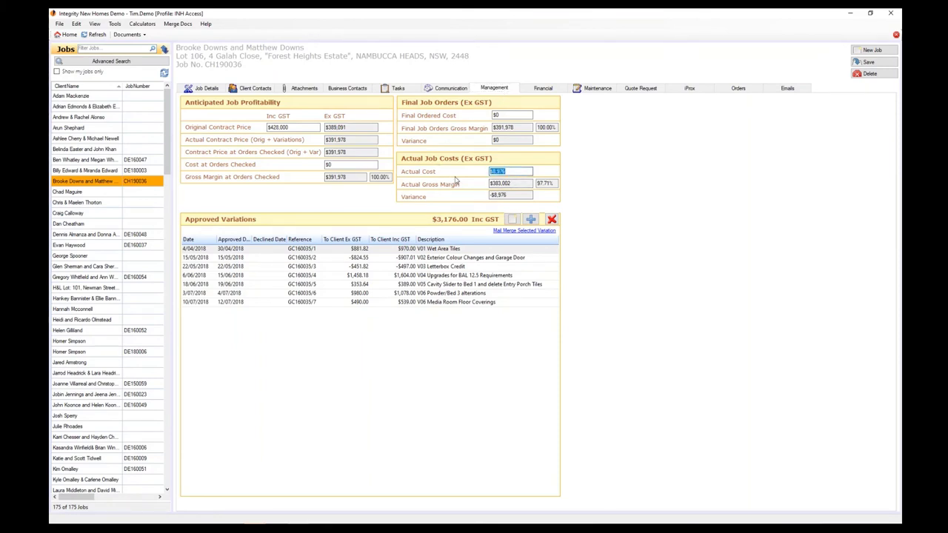
click(509, 173)
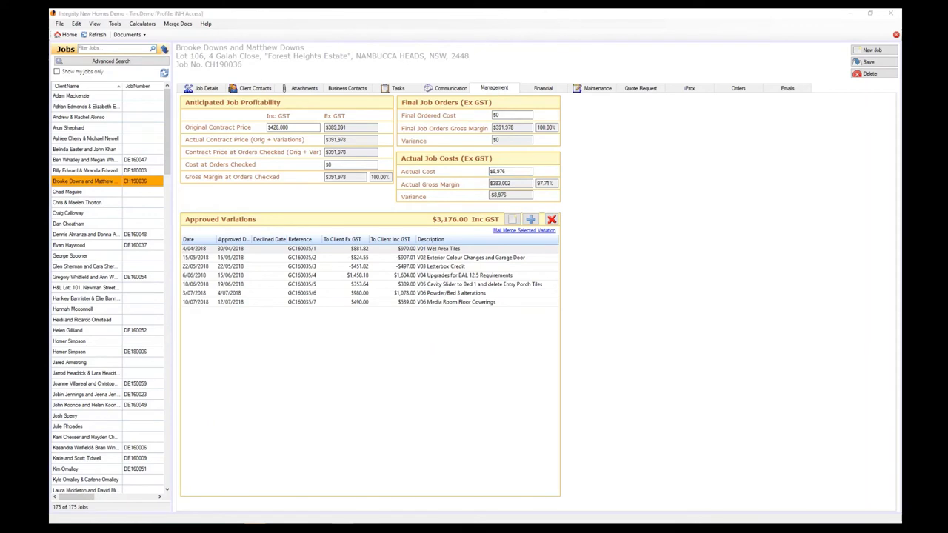
Step: Return to Accounts Payable invoicing, view Integrity Franchising invoice INV-2782 beside its purchase order in the pop-out viewer, and restore the viewer to a smaller window
click(129, 35)
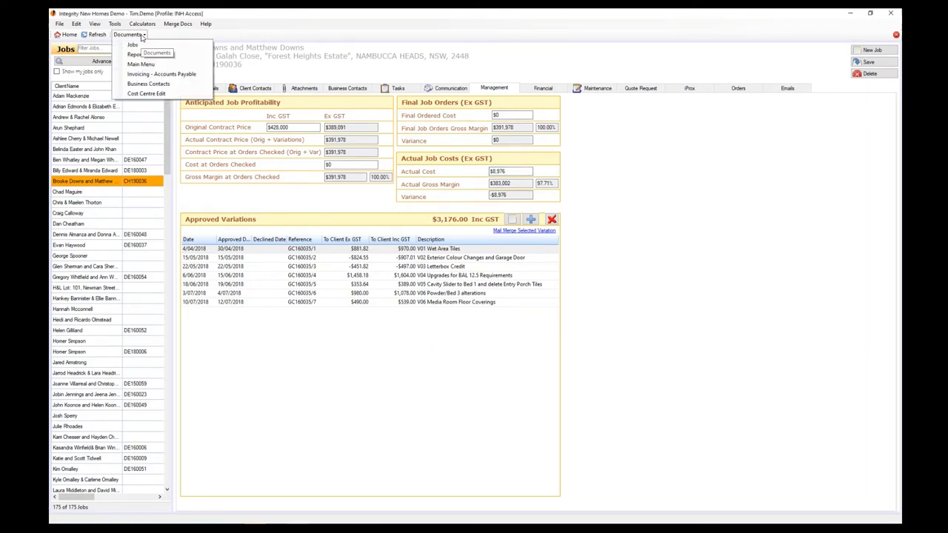
click(157, 74)
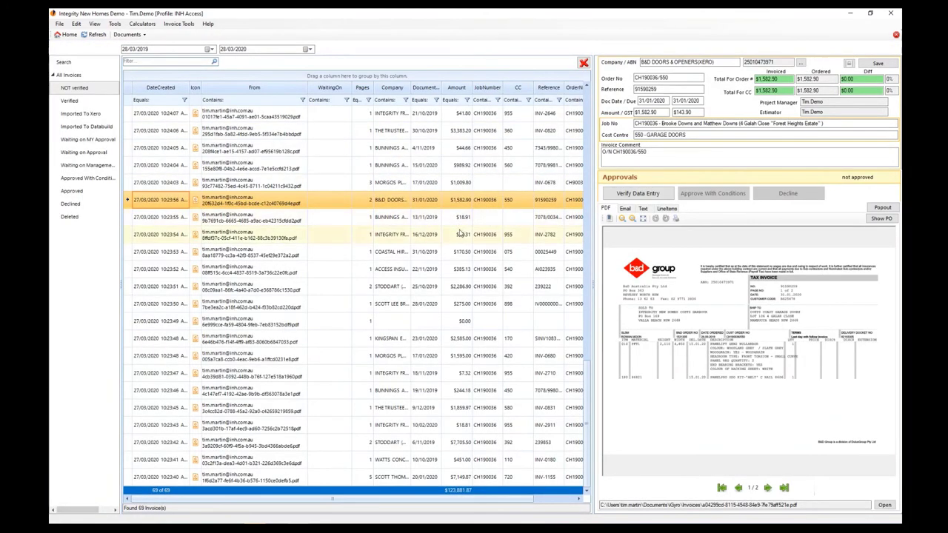
click(353, 236)
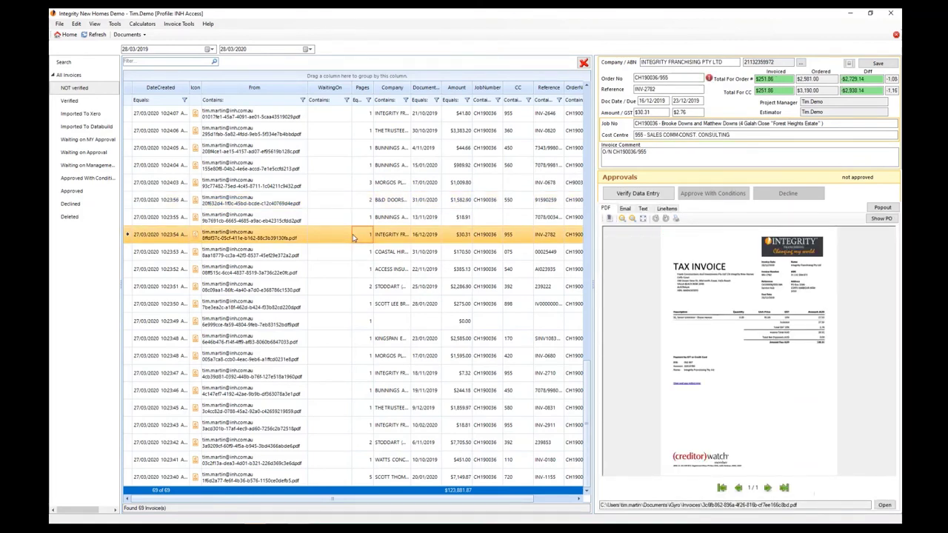
click(881, 208)
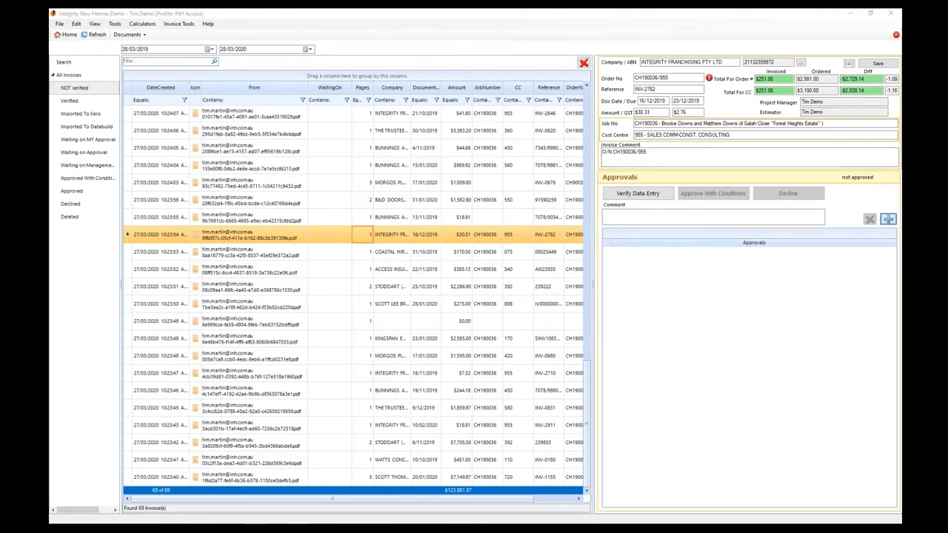
drag(359, 149, 446, 12)
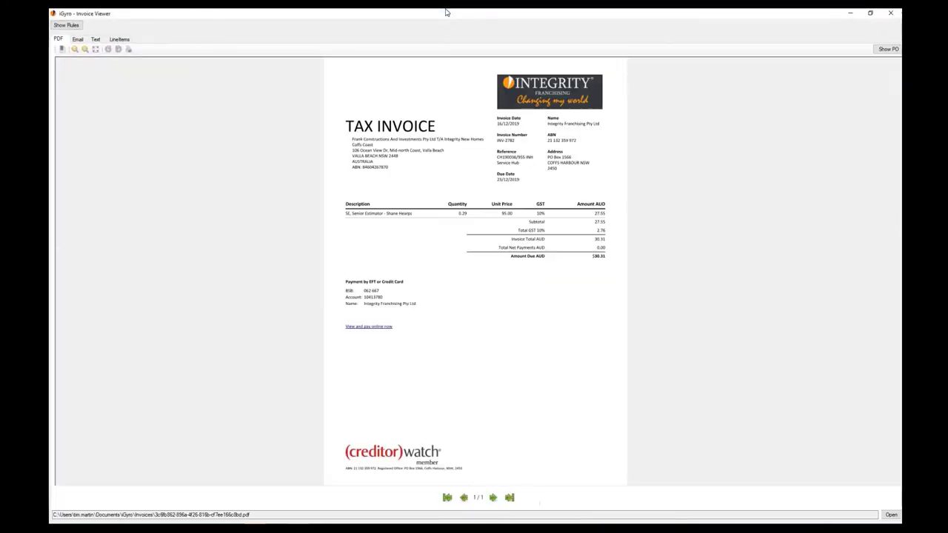
click(888, 49)
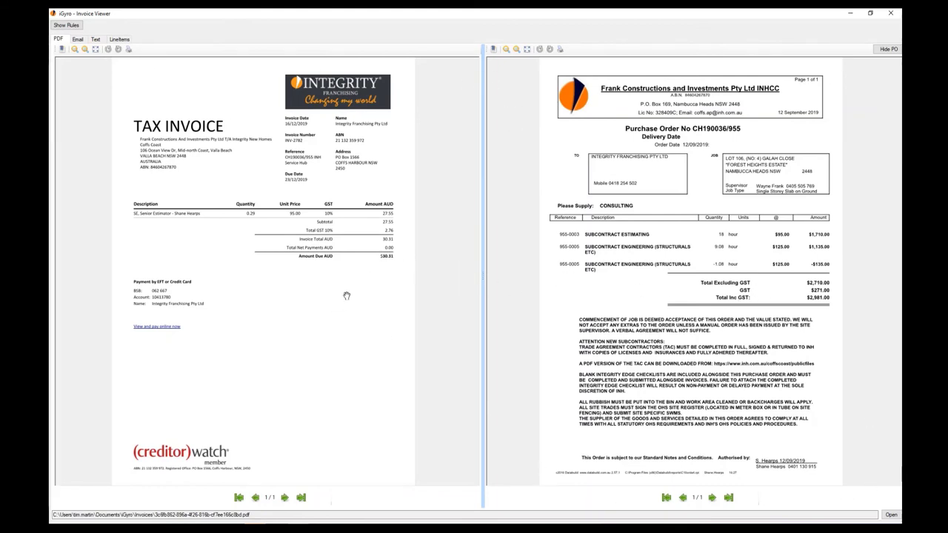
drag(631, 13, 622, 70)
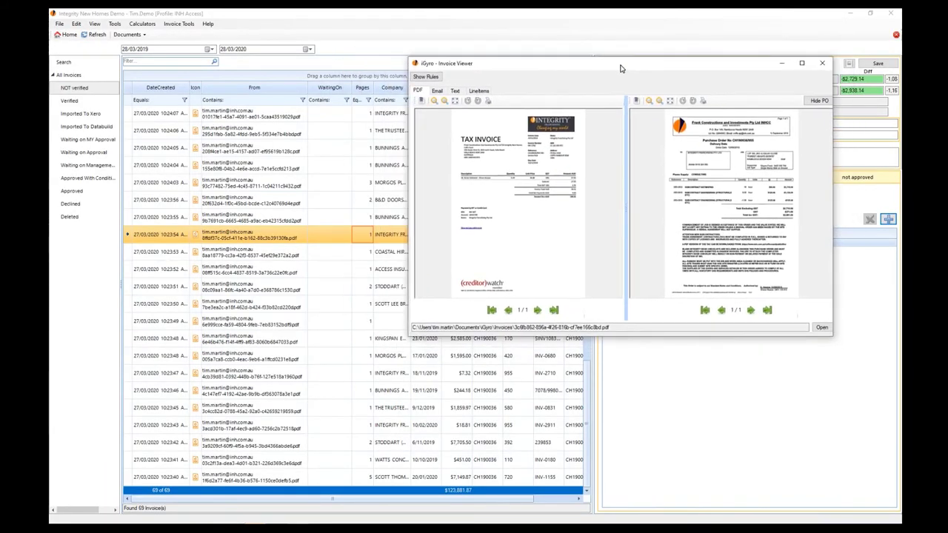
Step: View the next four unverified invoices with their purchase orders one after another in the Invoice Viewer, starting with Coastal Hire
click(254, 255)
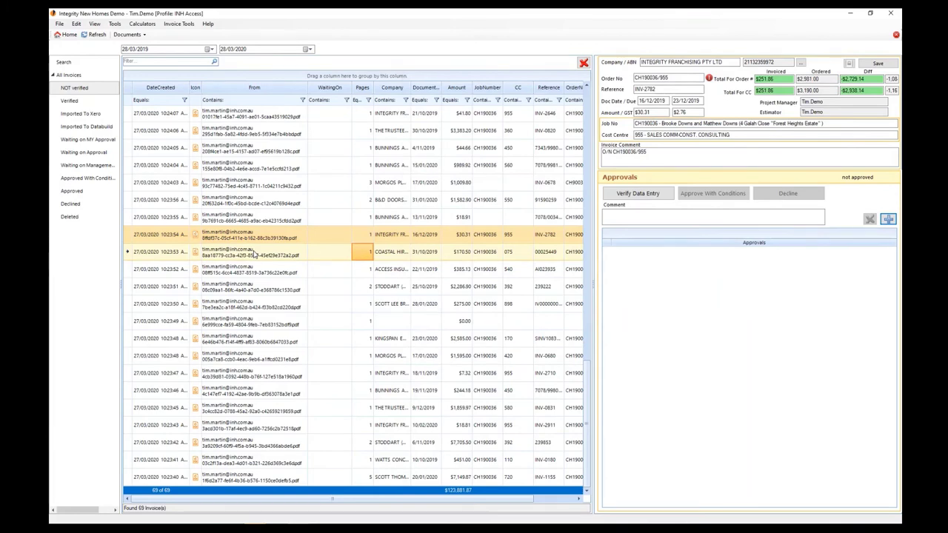
double_click(254, 254)
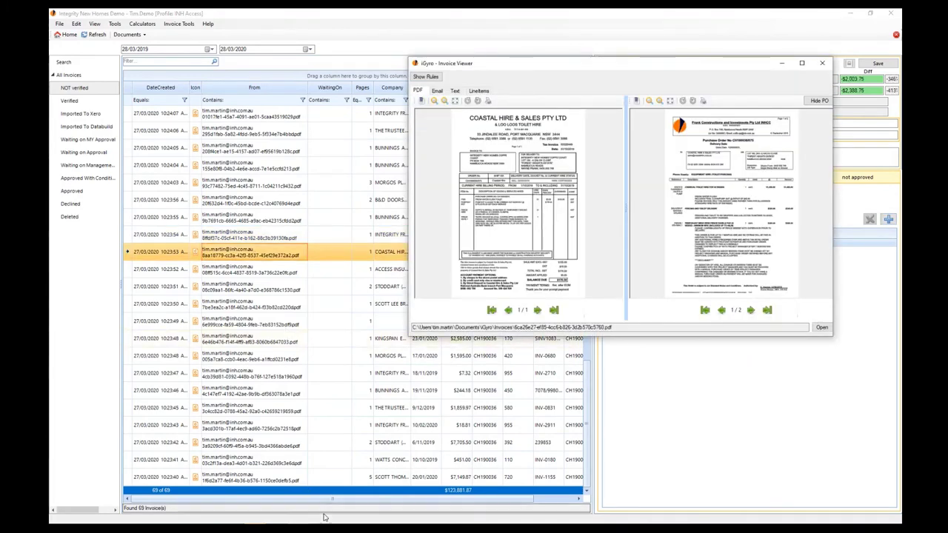
double_click(275, 272)
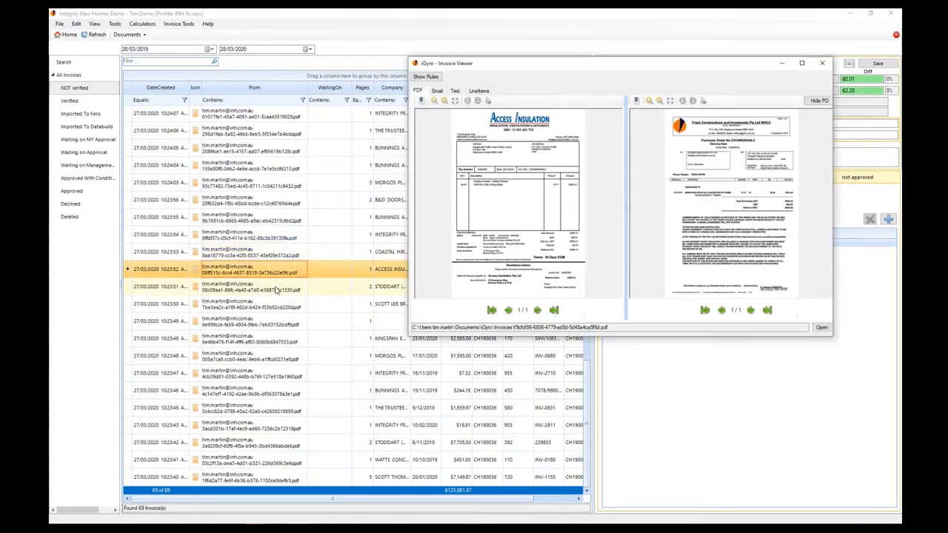
double_click(277, 288)
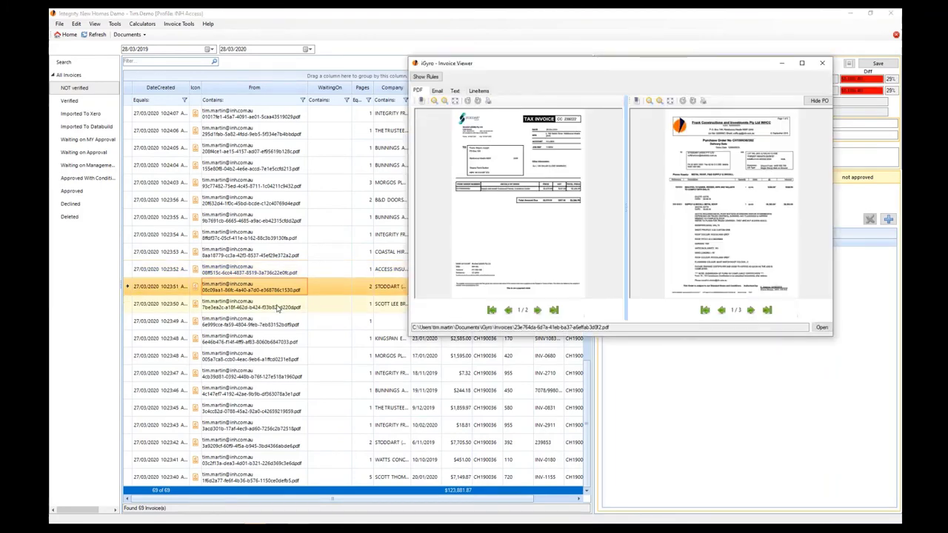
double_click(277, 306)
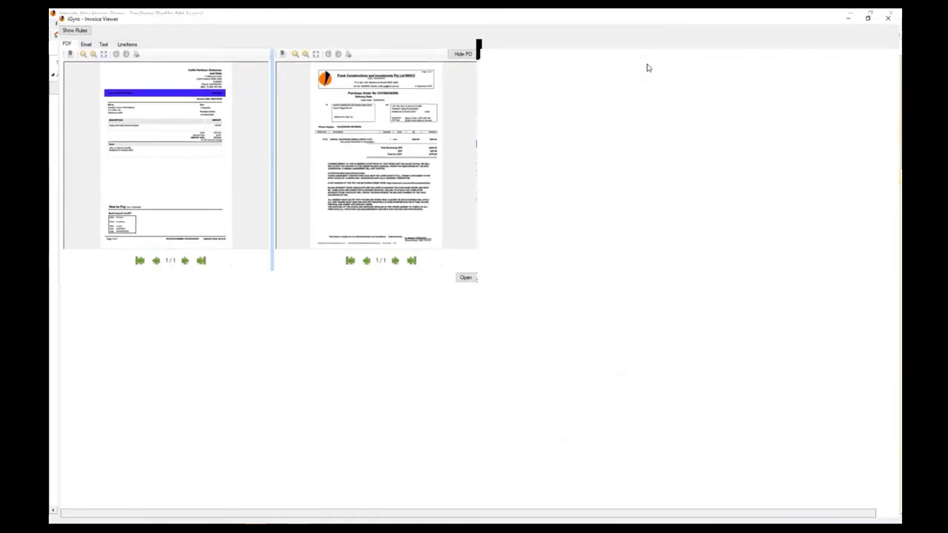
Step: Restore the pop-out Invoice Viewer to a smaller window and close it, returning to the invoice details
double_click(648, 65)
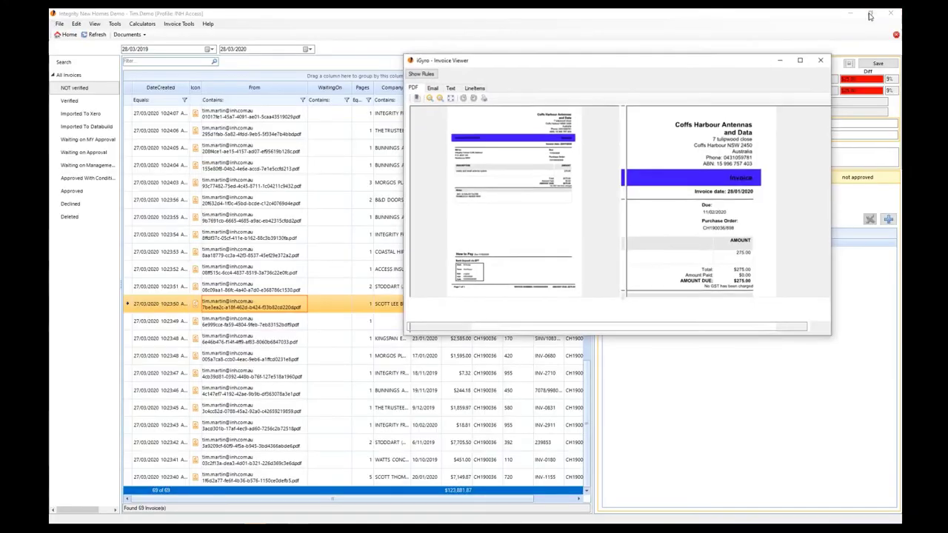
click(870, 13)
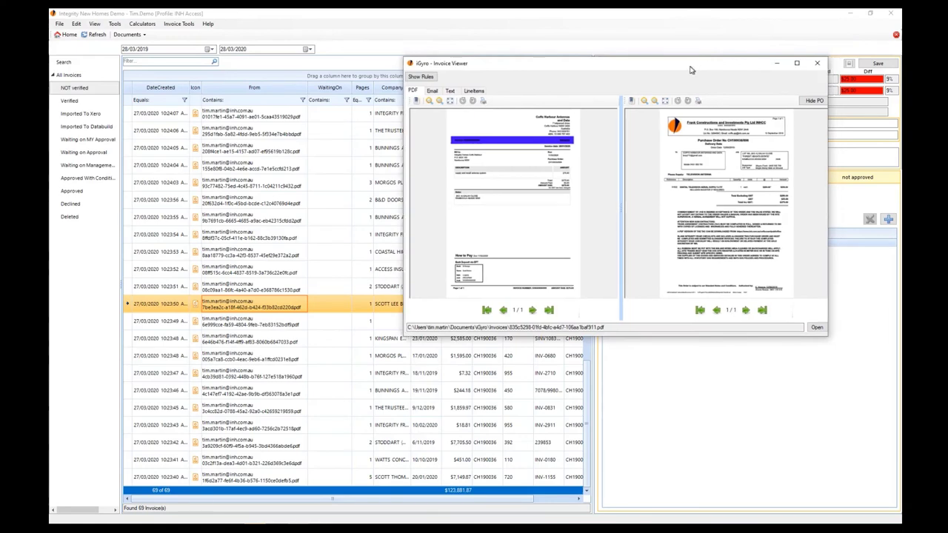
drag(741, 63, 617, 63)
click(698, 65)
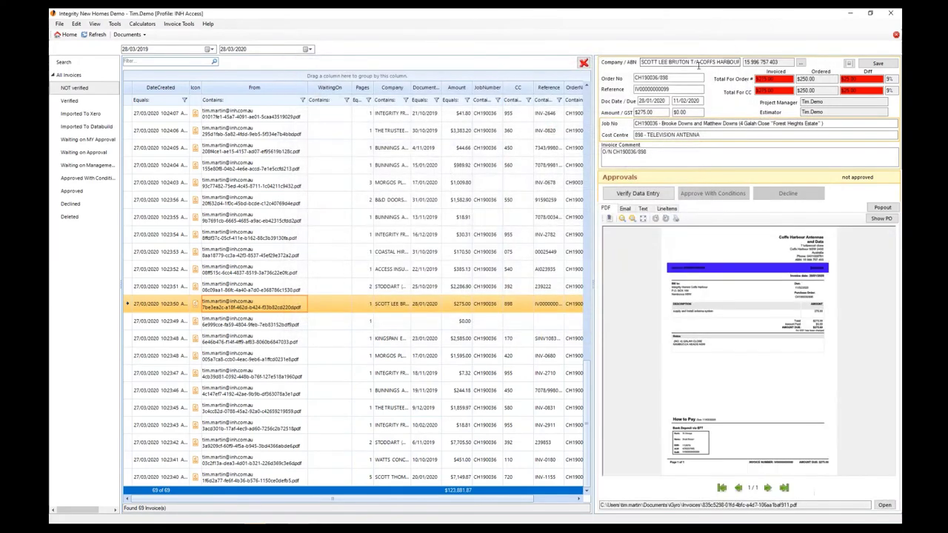
Step: Show the purchase order beside the Coffs Harbour Antennas and Data invoice and inspect the order at closer zoom
click(880, 220)
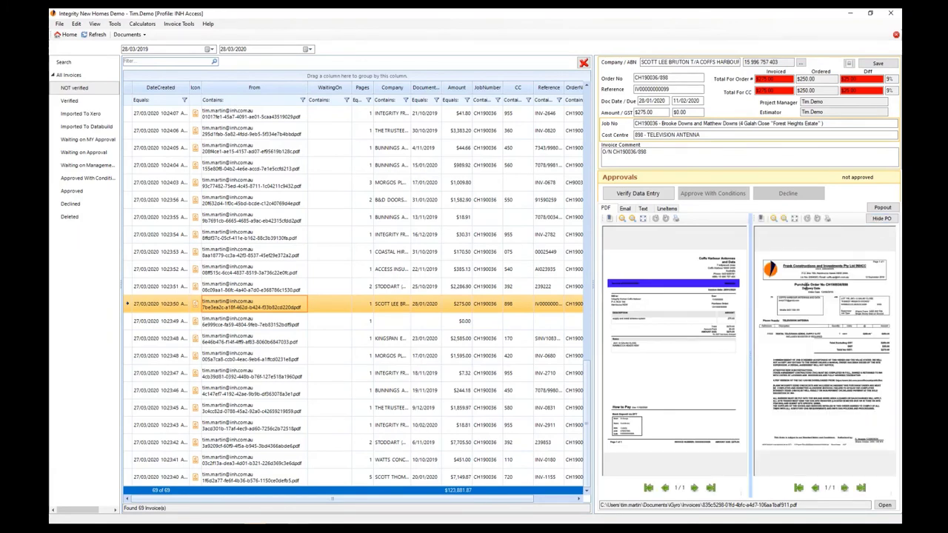
click(836, 317)
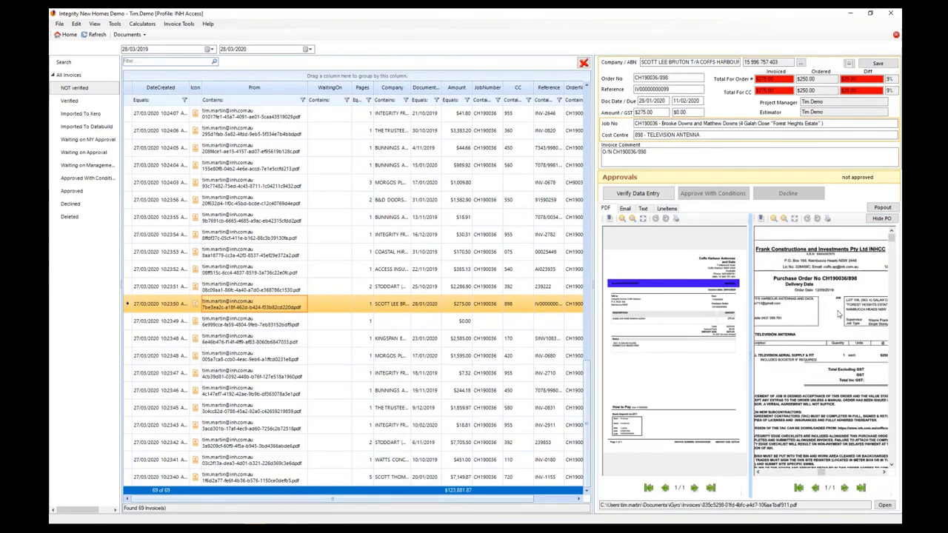
click(837, 314)
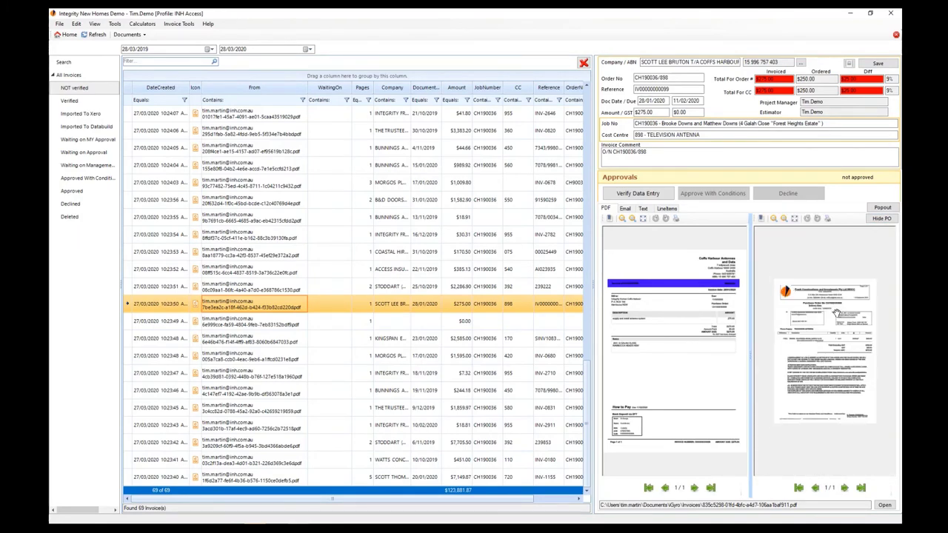
click(837, 314)
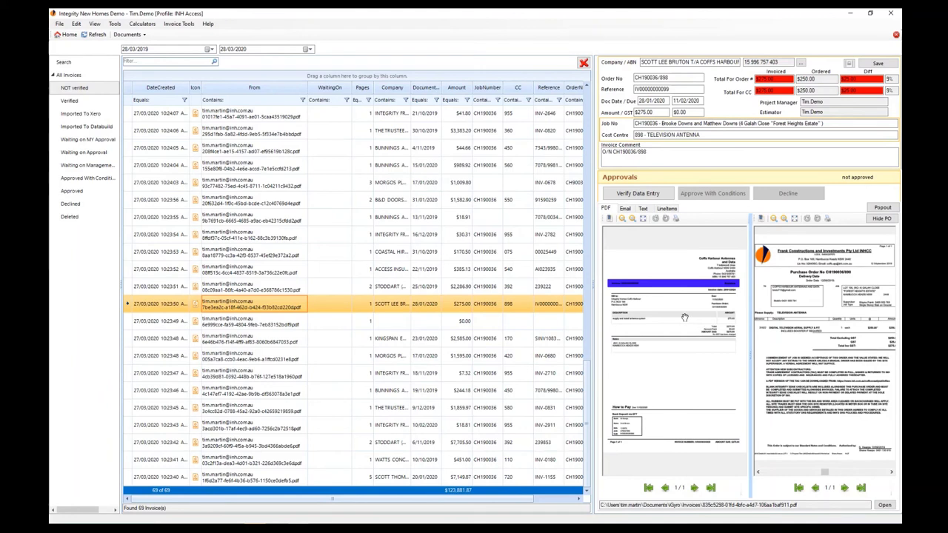
Step: Compare the enlarged invoice's amount due and GST note with the purchase order's totals excluding and including GST
click(699, 337)
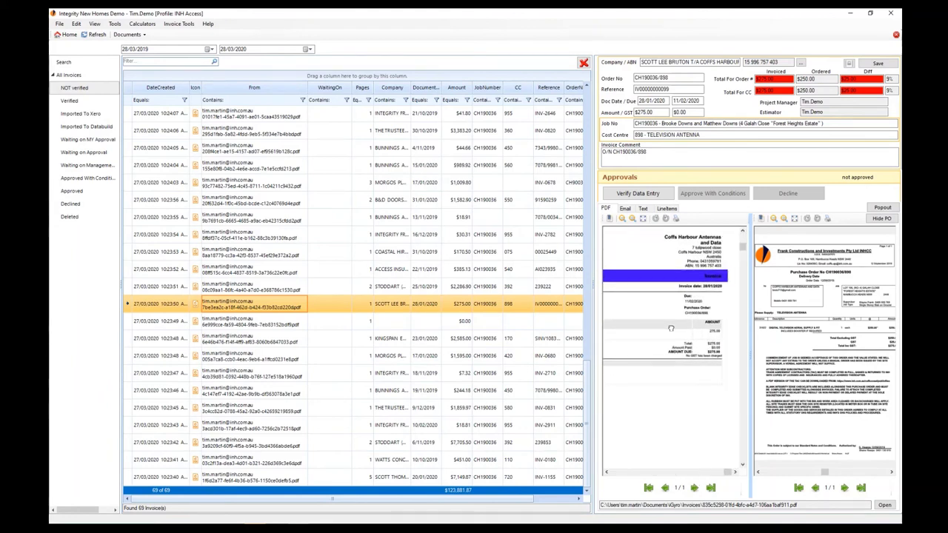
scroll(671, 328, down, 3)
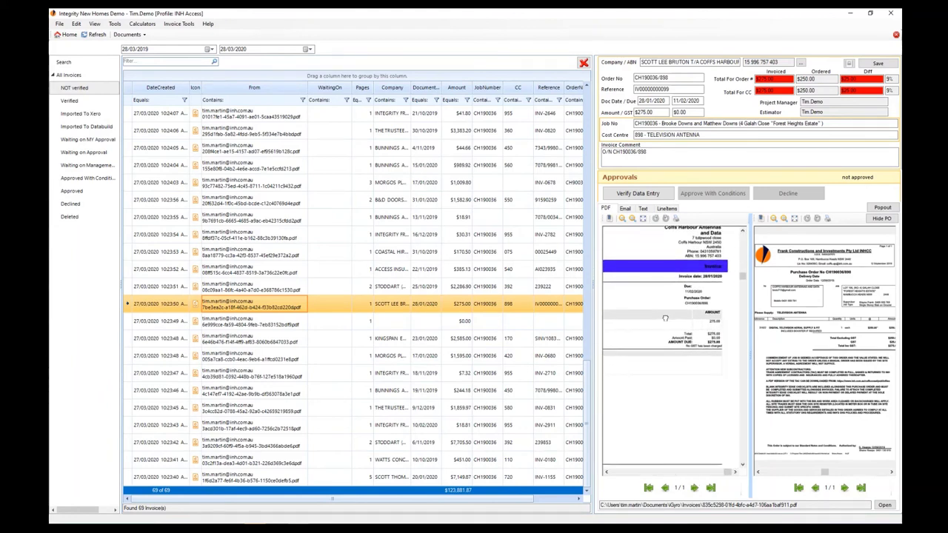
click(878, 351)
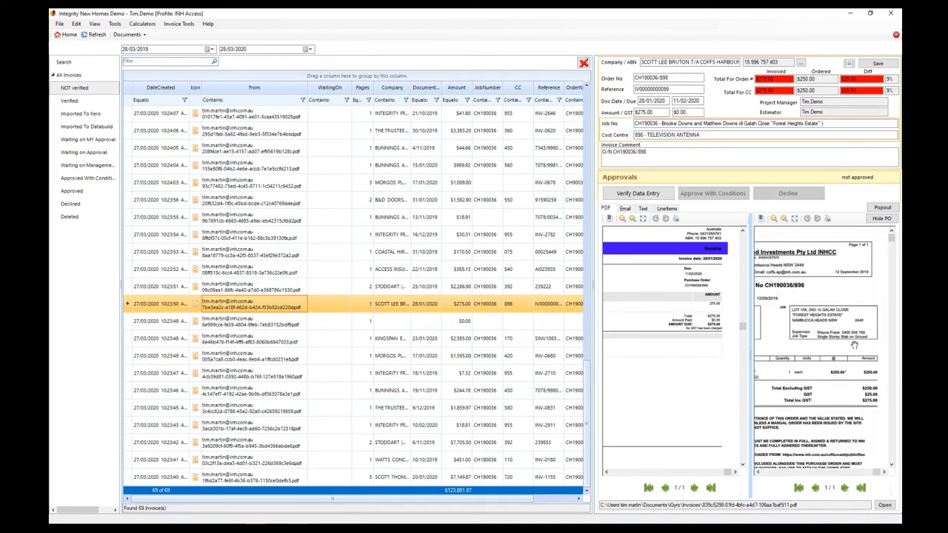
click(812, 345)
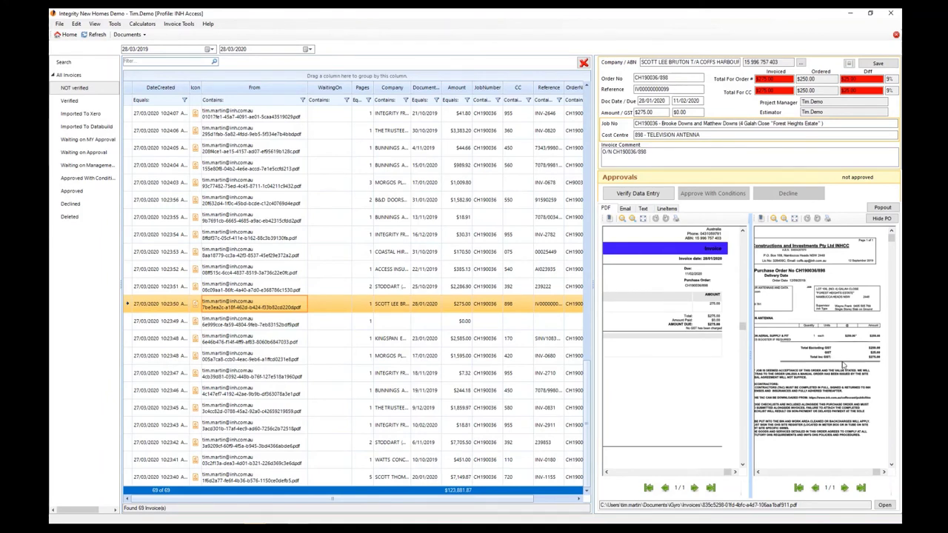
scroll(842, 364, down, 2)
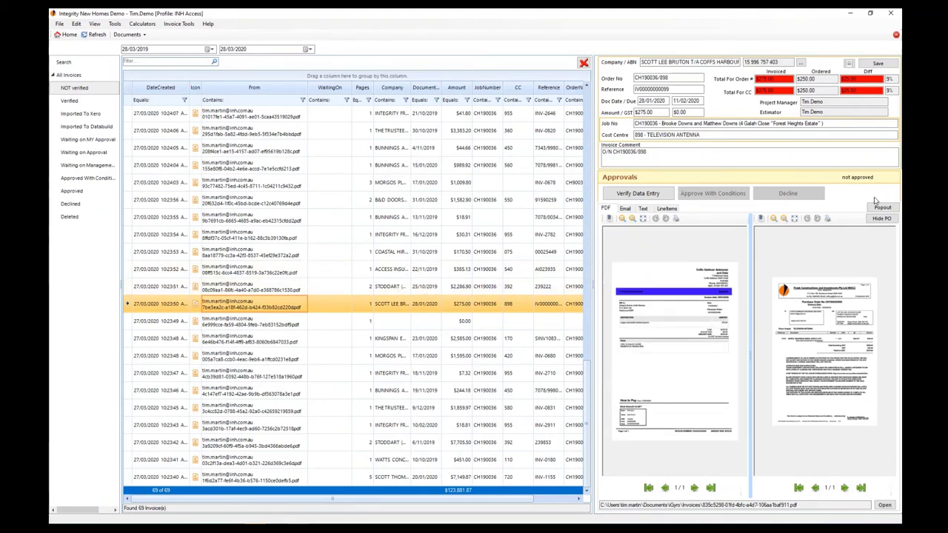
Step: Hide the purchase order and highlight the ordered and invoiced amounts in Total For Order
click(882, 220)
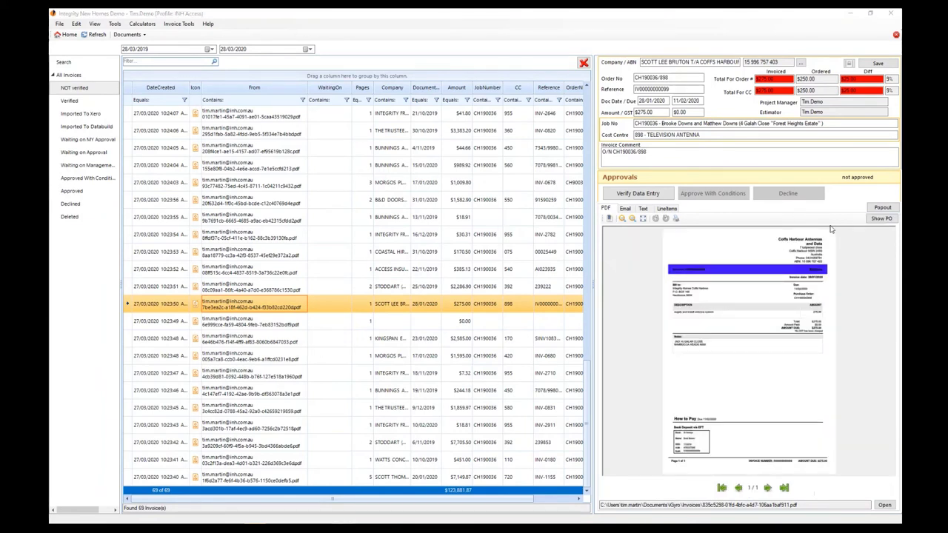
double_click(806, 79)
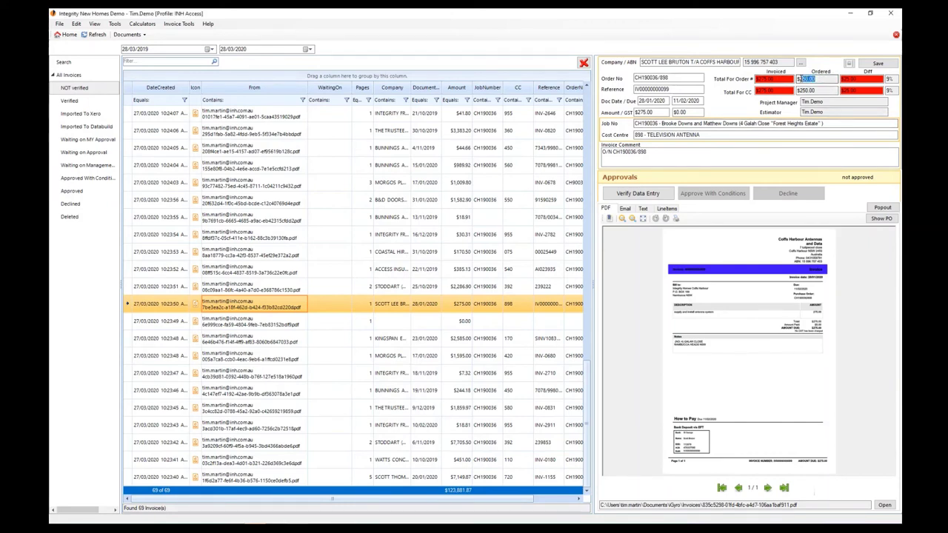
double_click(767, 79)
click(840, 346)
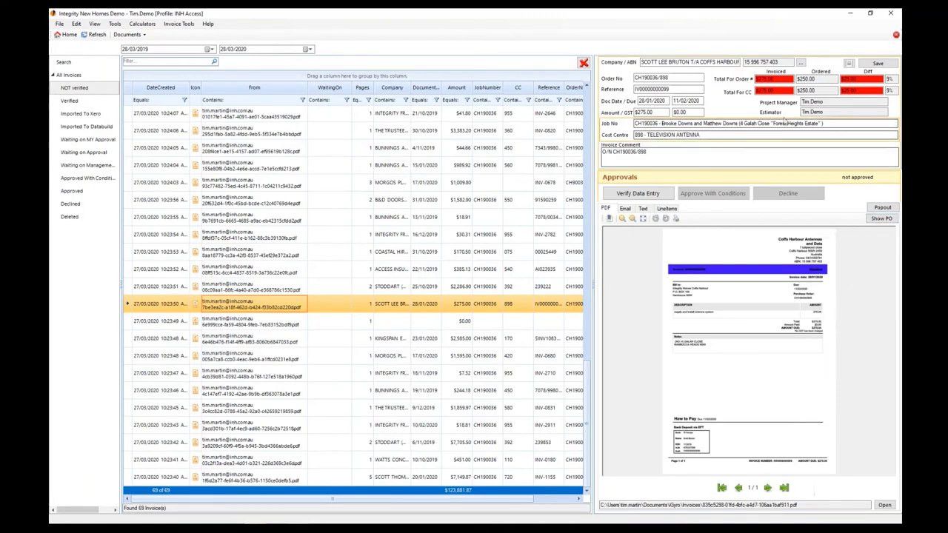
Step: Show the purchase order again to highlight its Total Inc GST, and hide it to highlight the GST note under the invoice's amount due
click(882, 219)
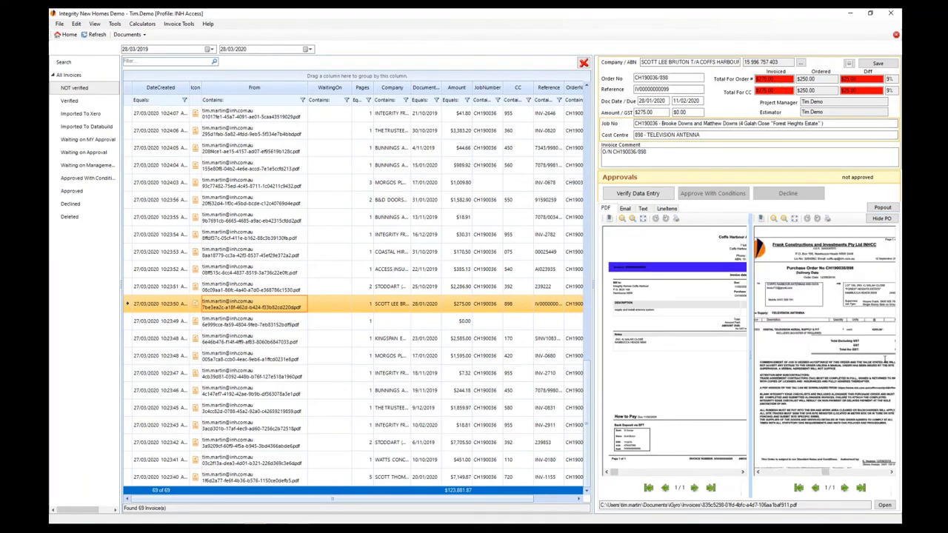
drag(831, 473, 874, 472)
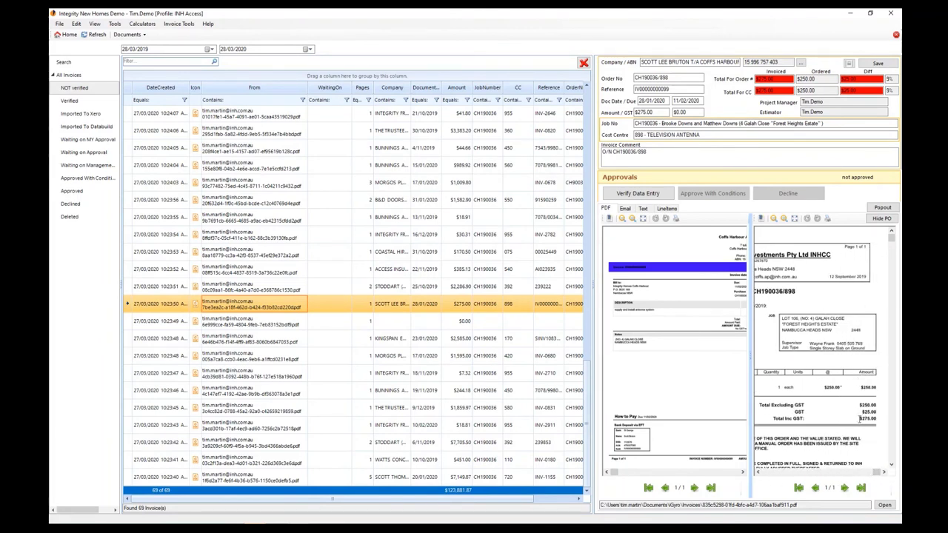
drag(860, 419, 876, 419)
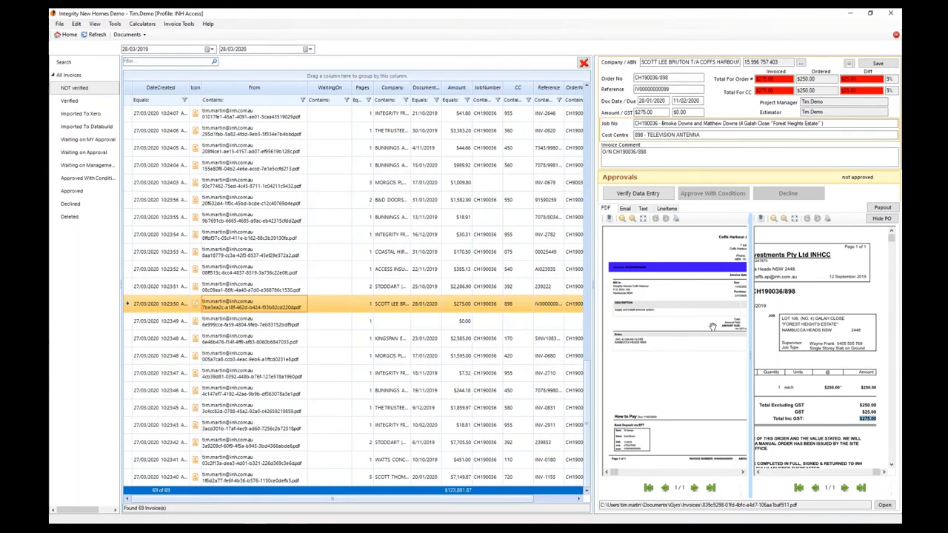
click(883, 219)
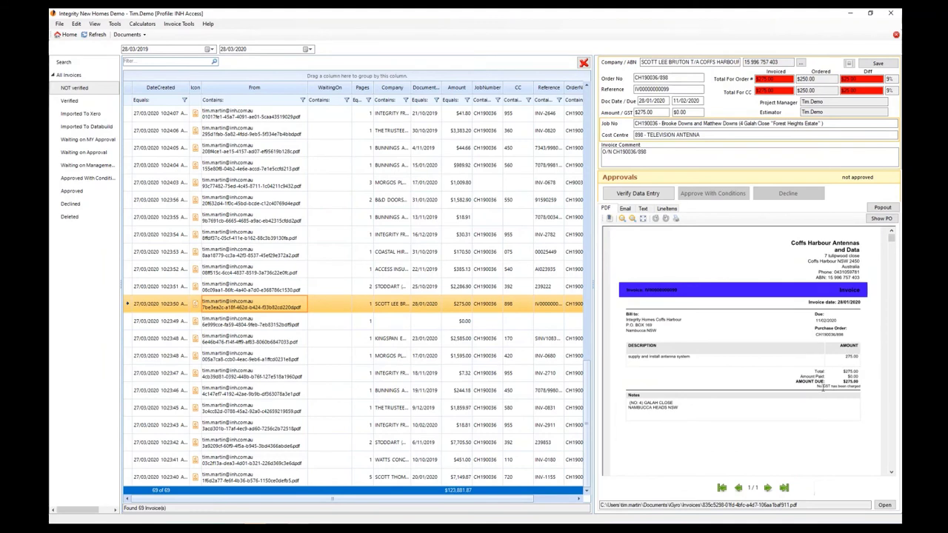
drag(817, 386, 861, 387)
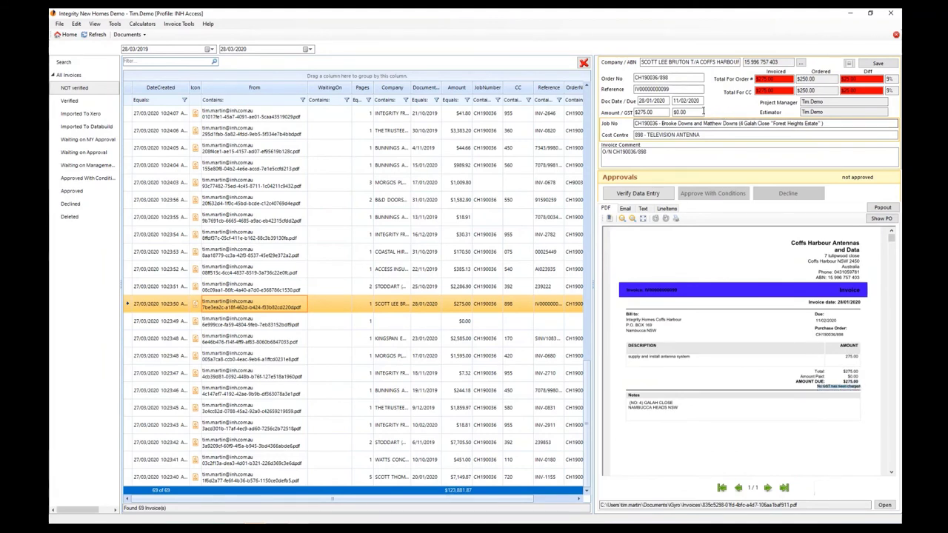